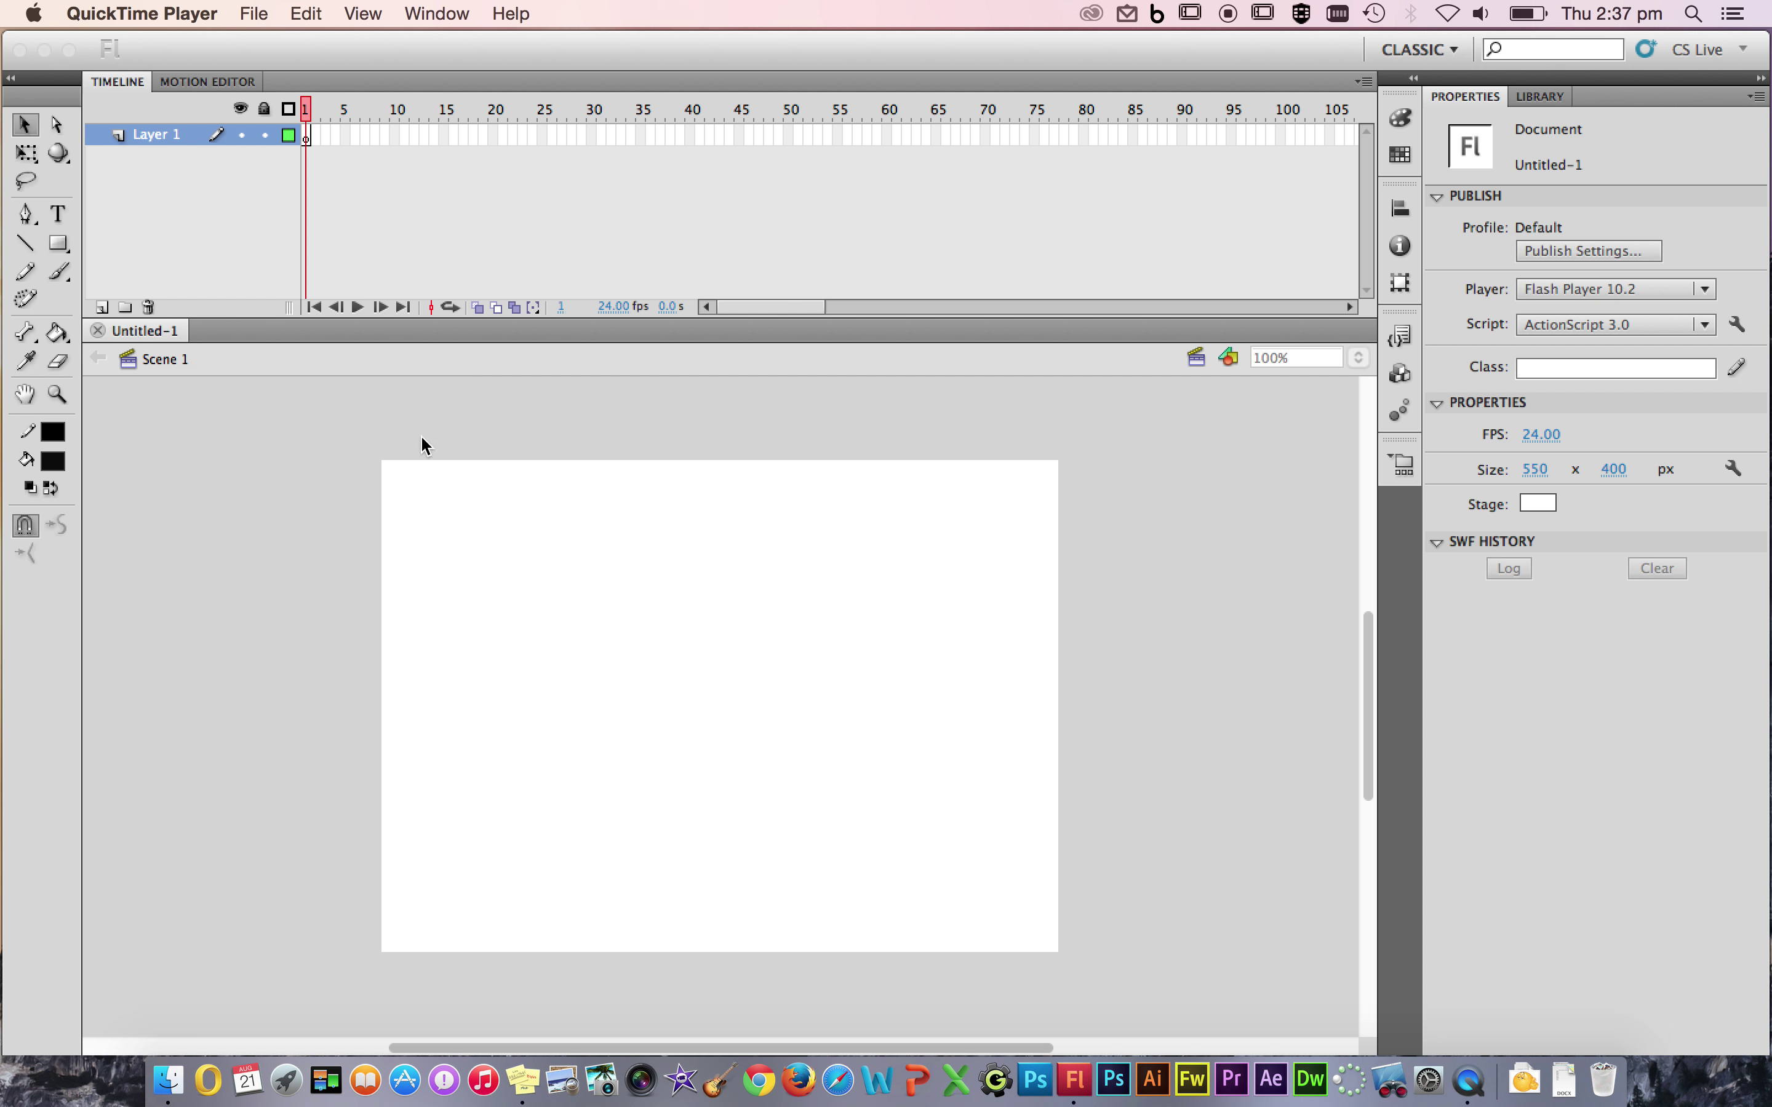
# Start a video import from the computer and choose "How to Do a Heelflip (Skateboard).flv.flv" on the Desktop.
pyautogui.click(184, 201)
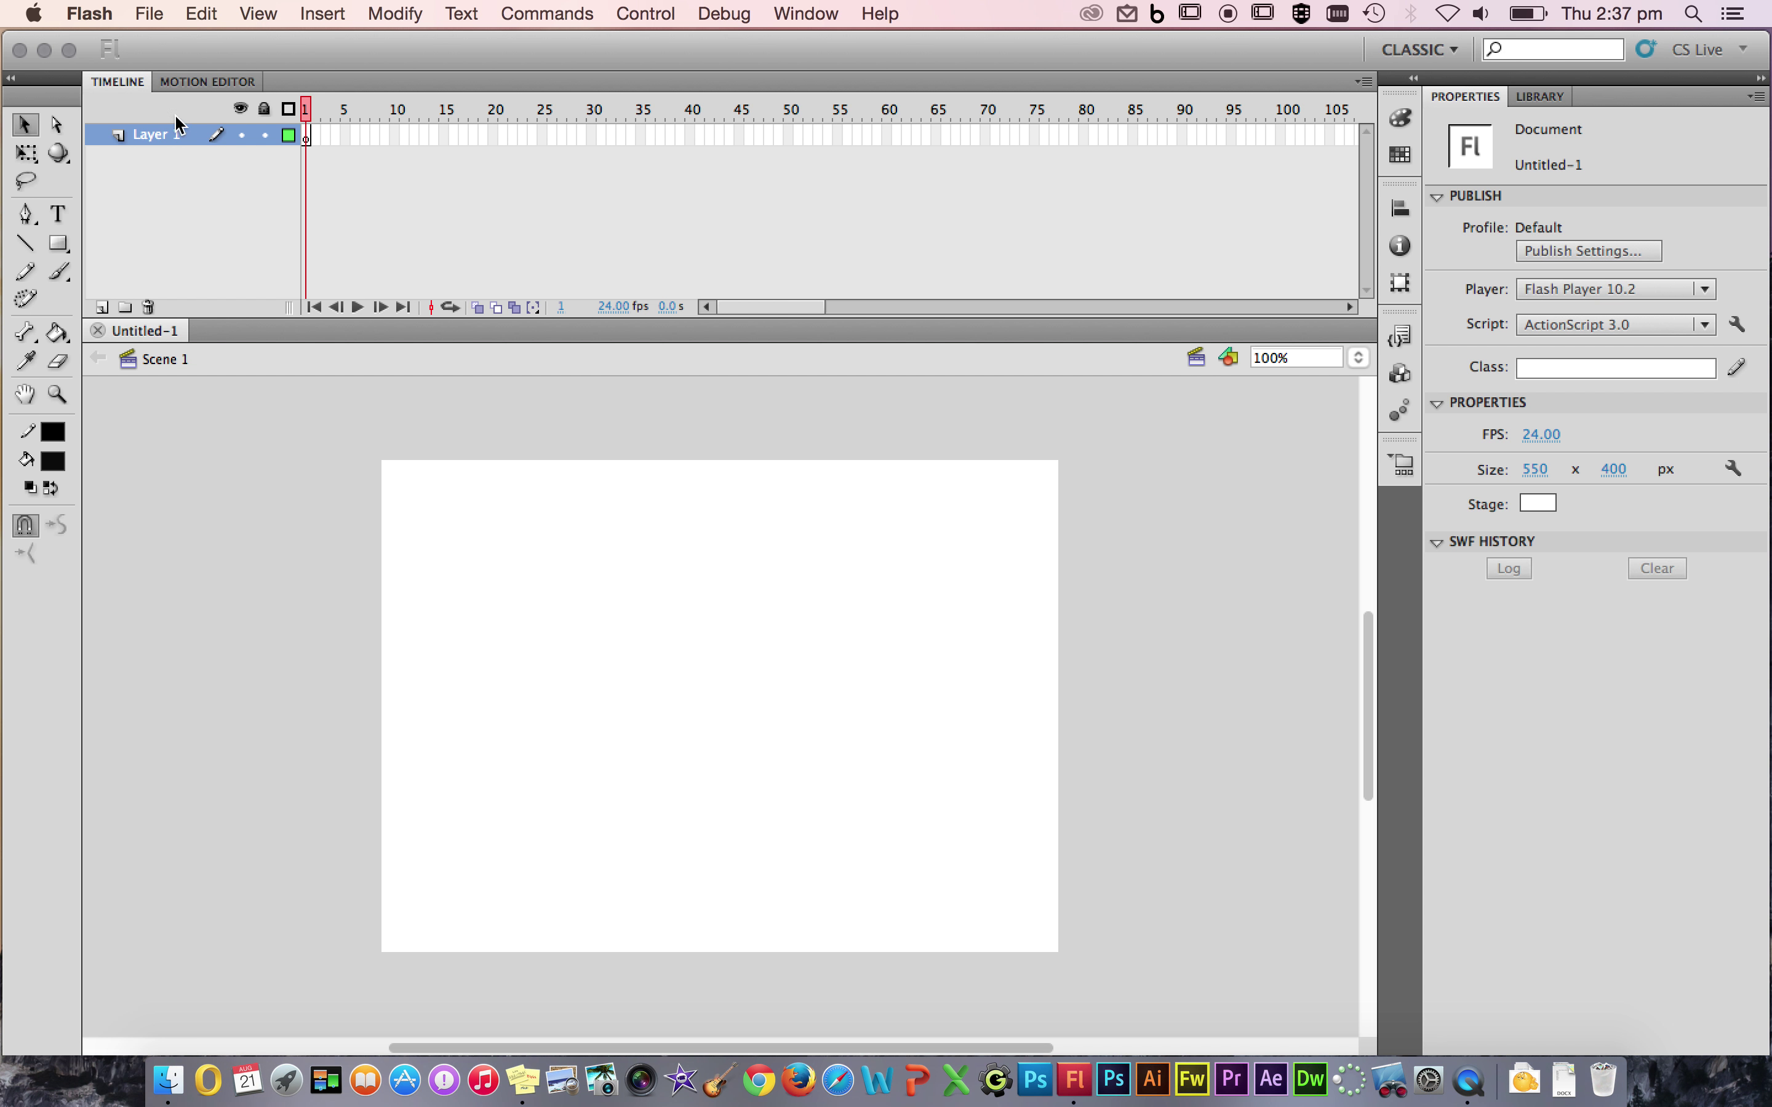
pyautogui.click(153, 13)
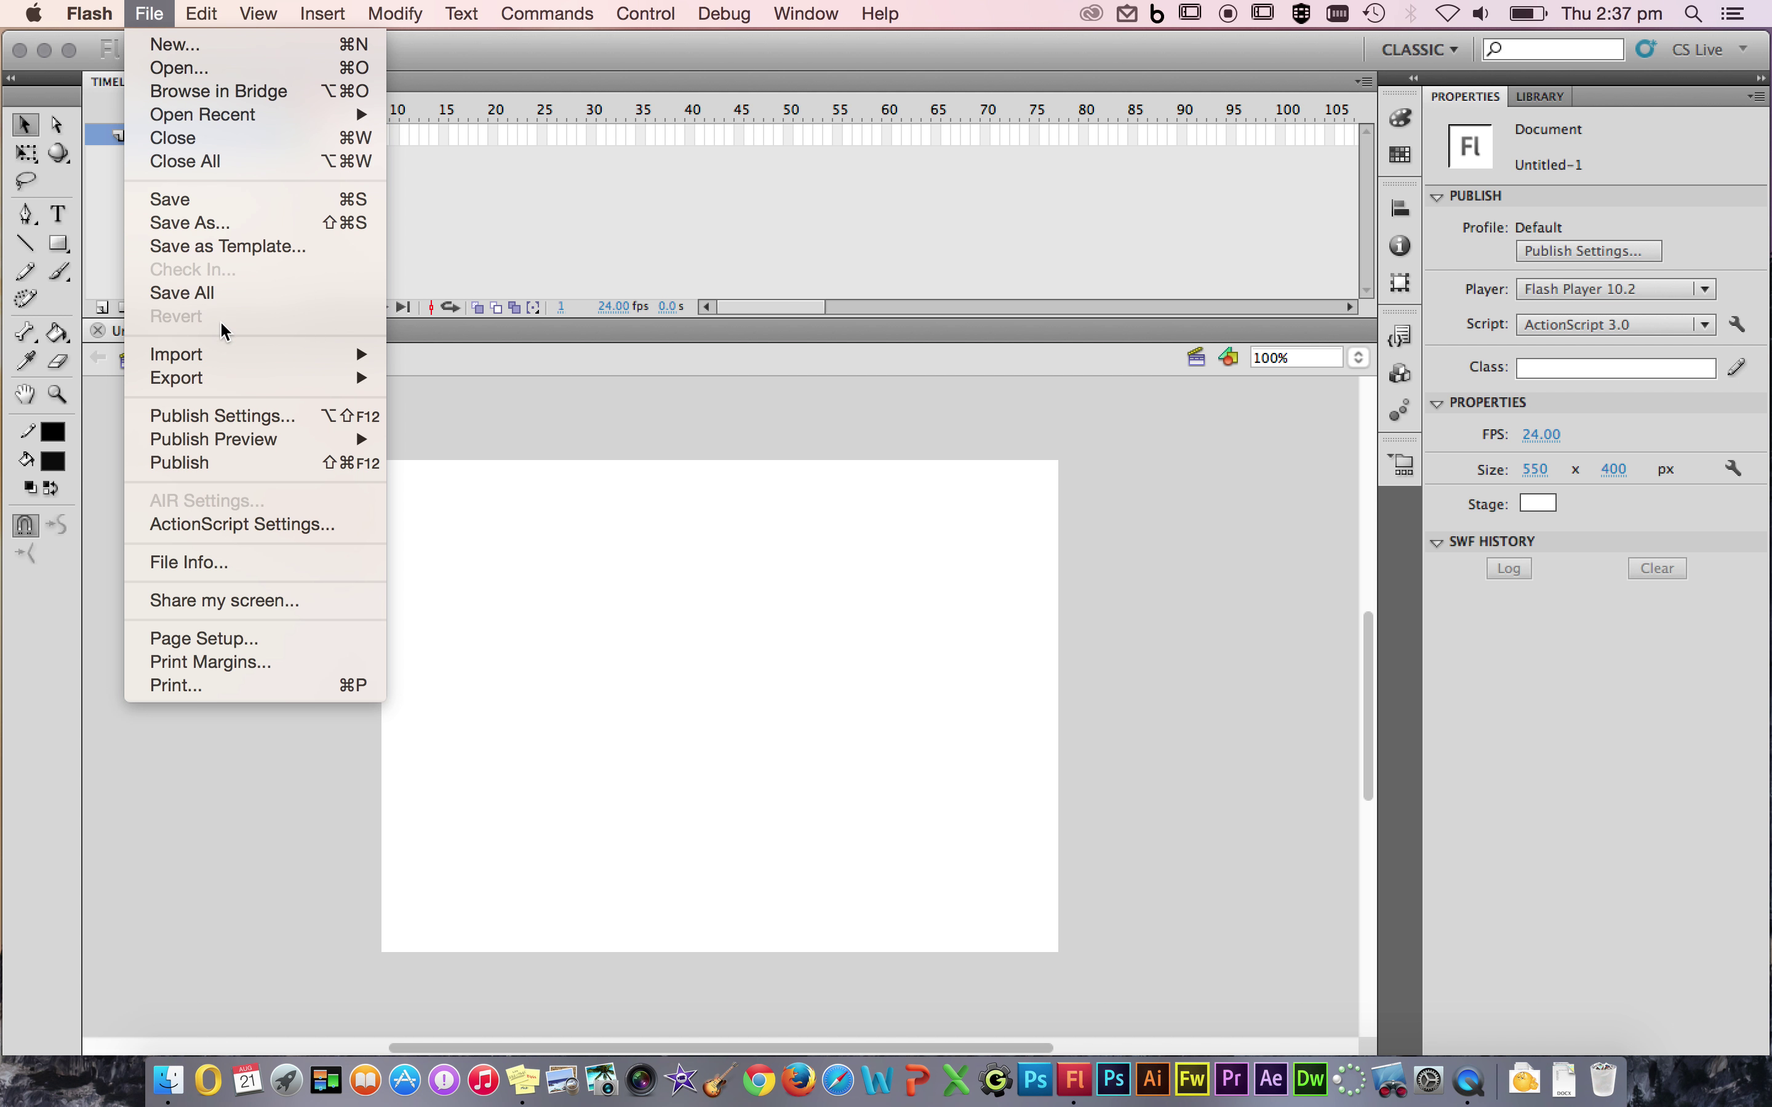
pyautogui.moveTo(212, 356)
pyautogui.click(486, 429)
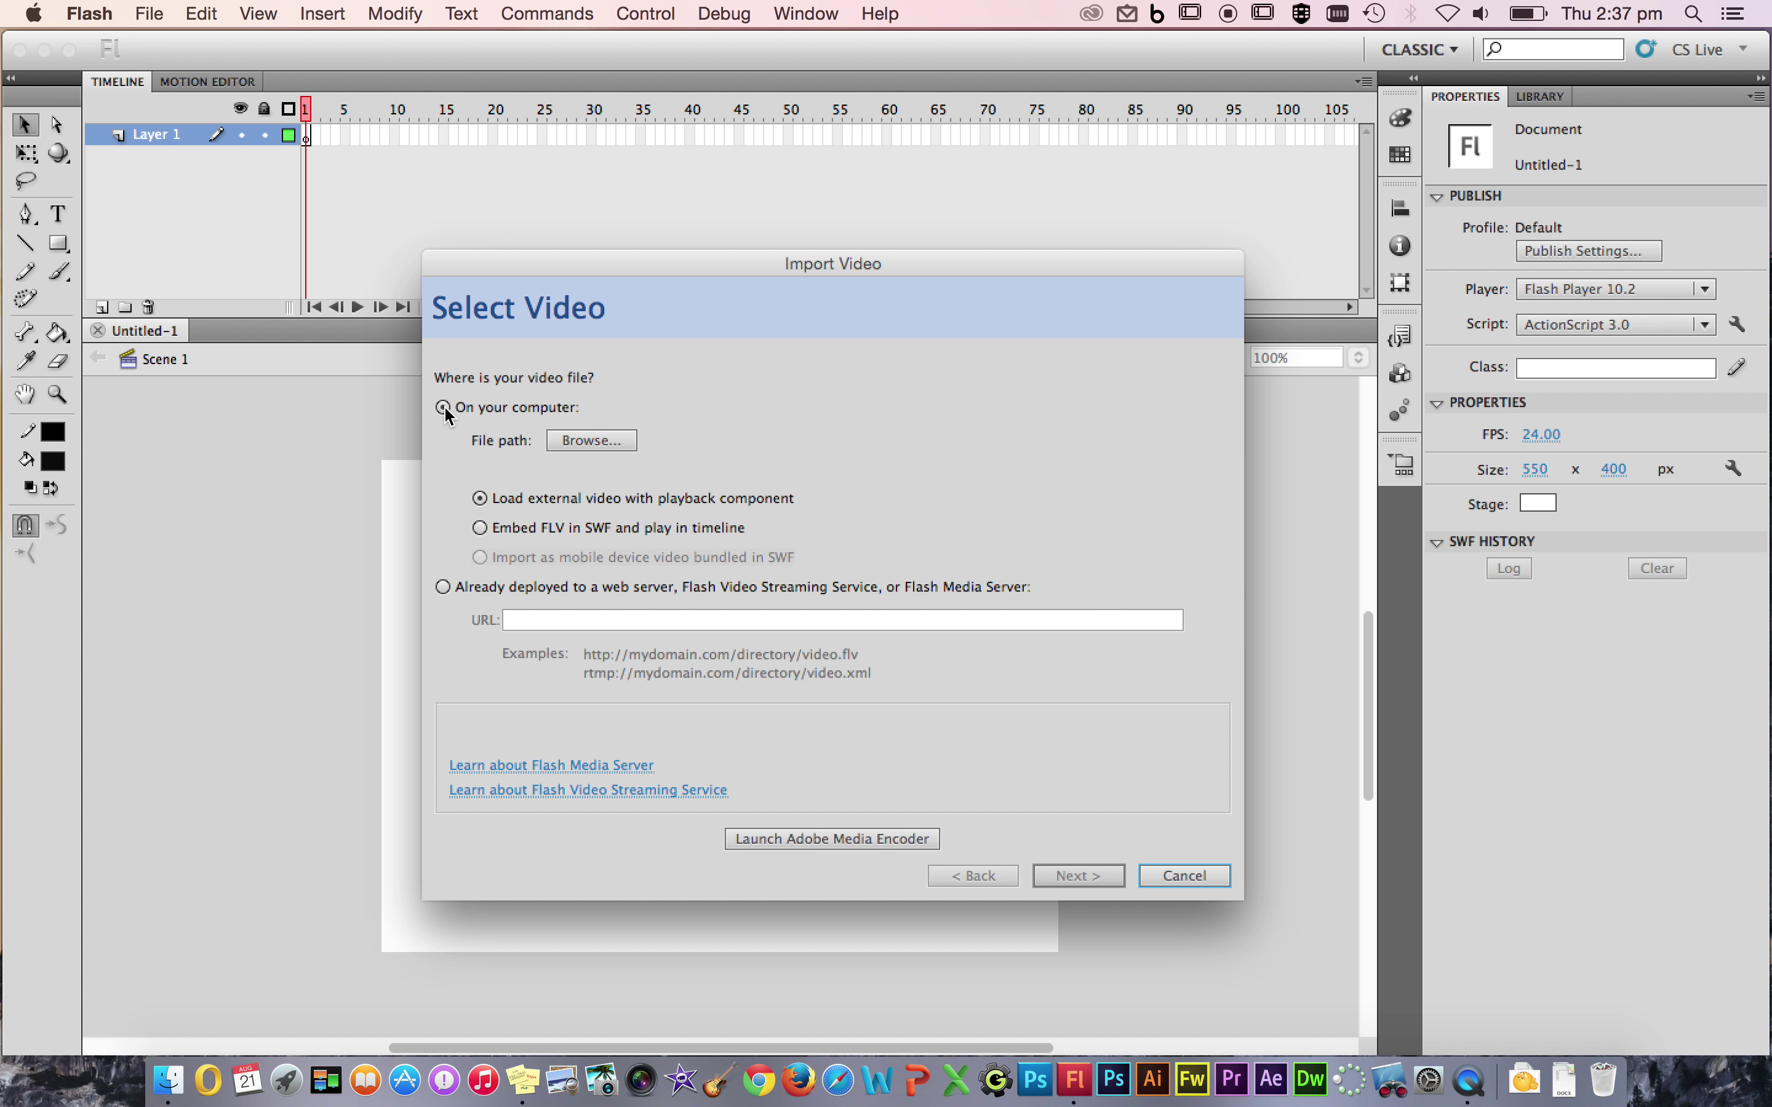
pyautogui.click(601, 445)
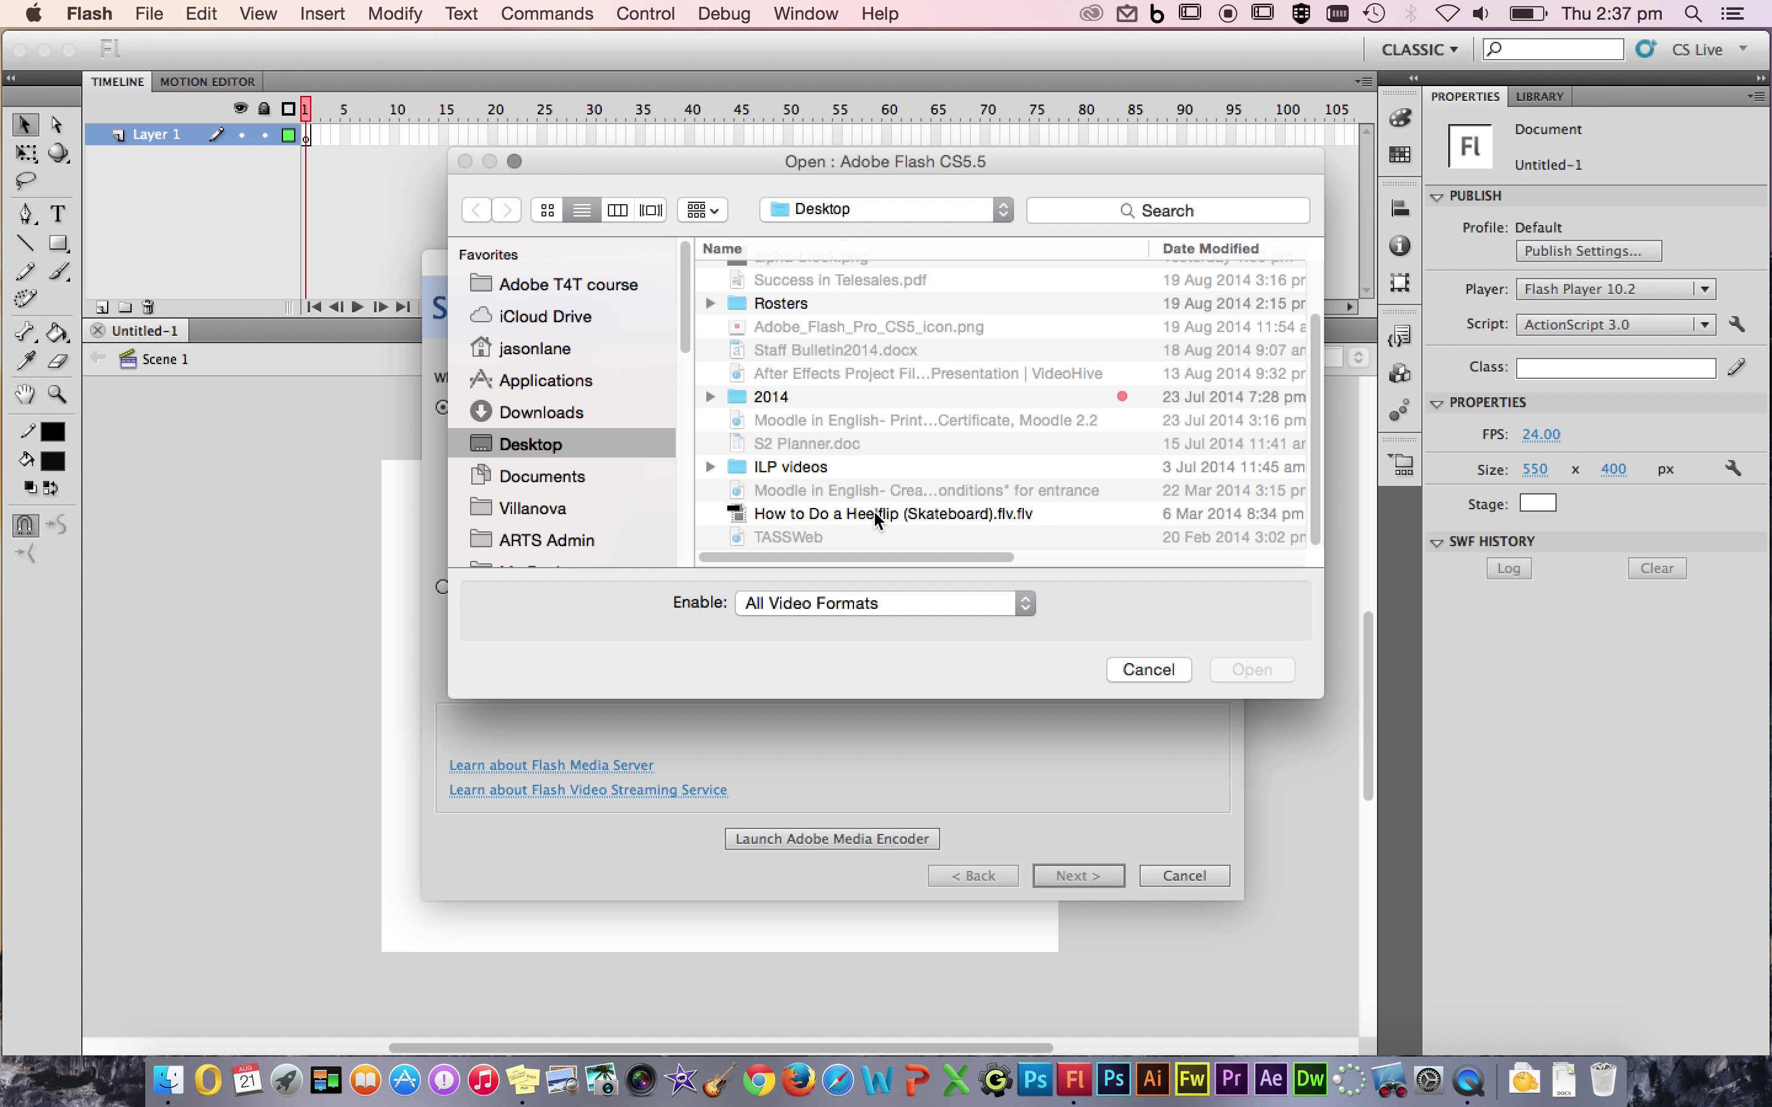
pyautogui.click(875, 514)
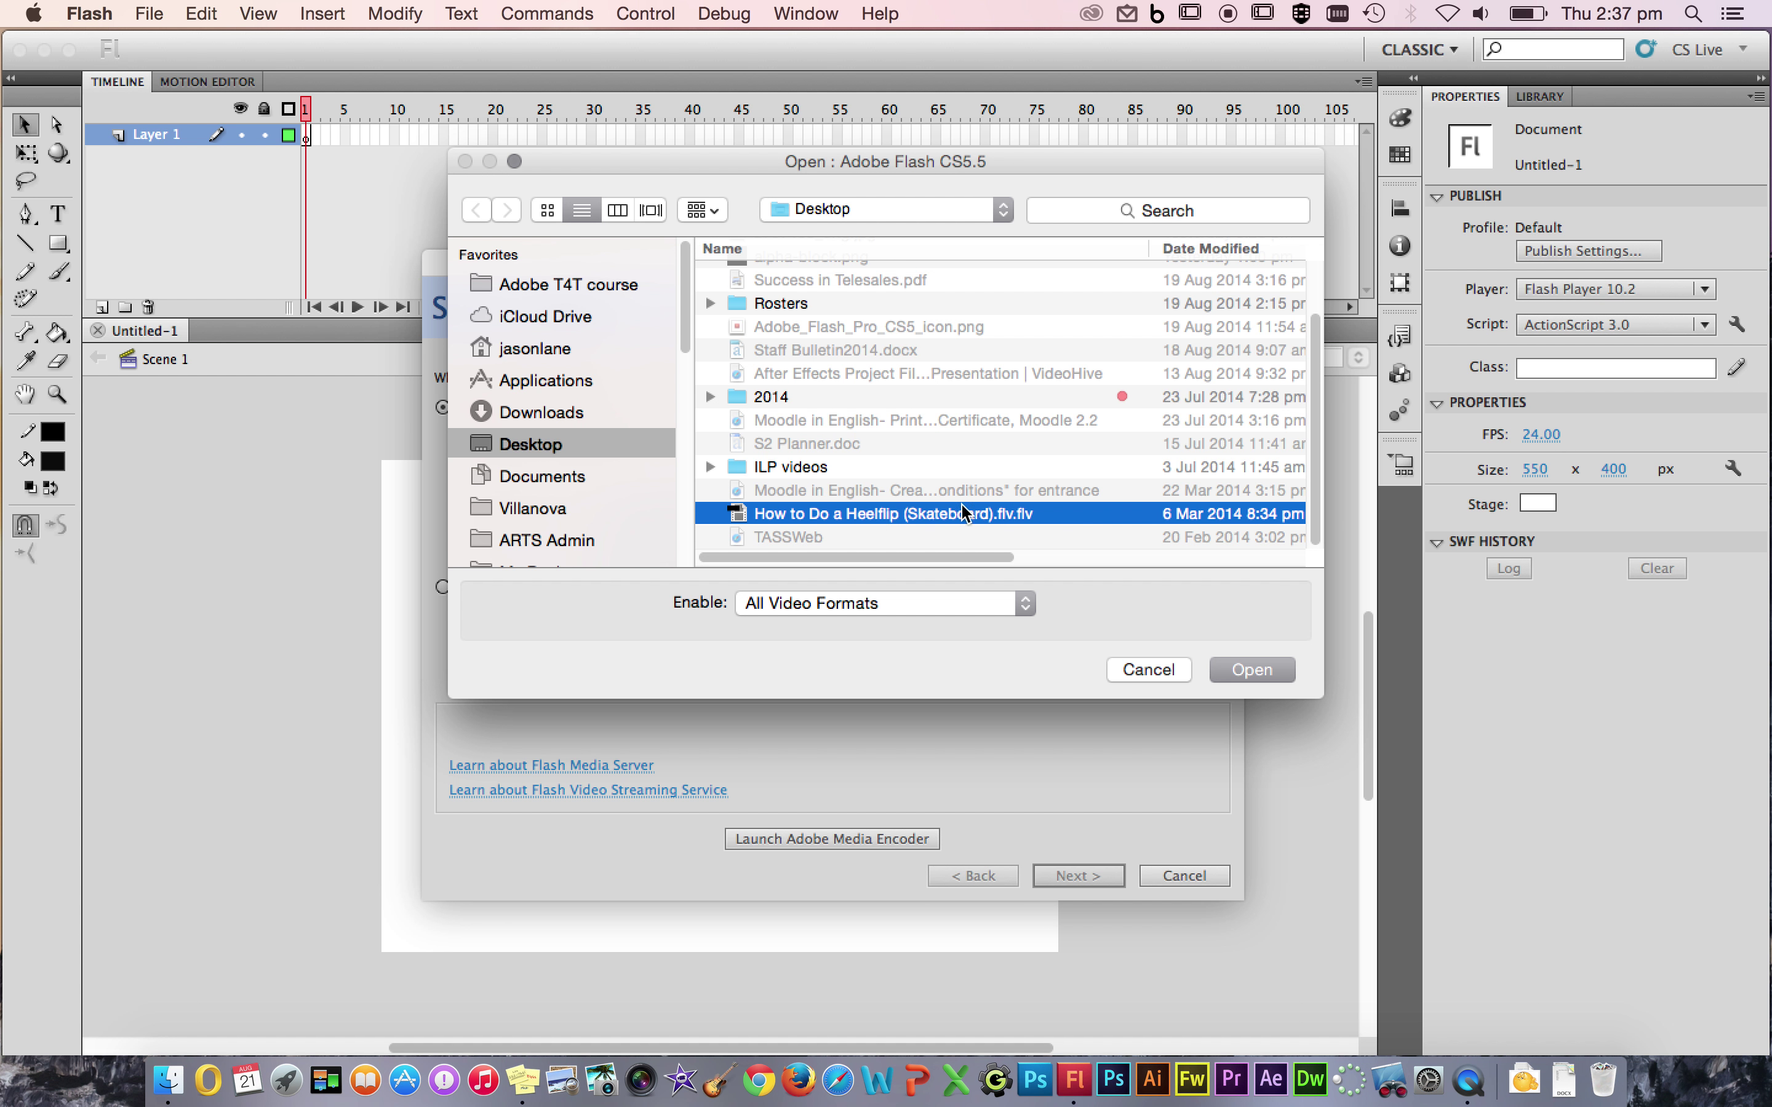
pyautogui.click(1252, 669)
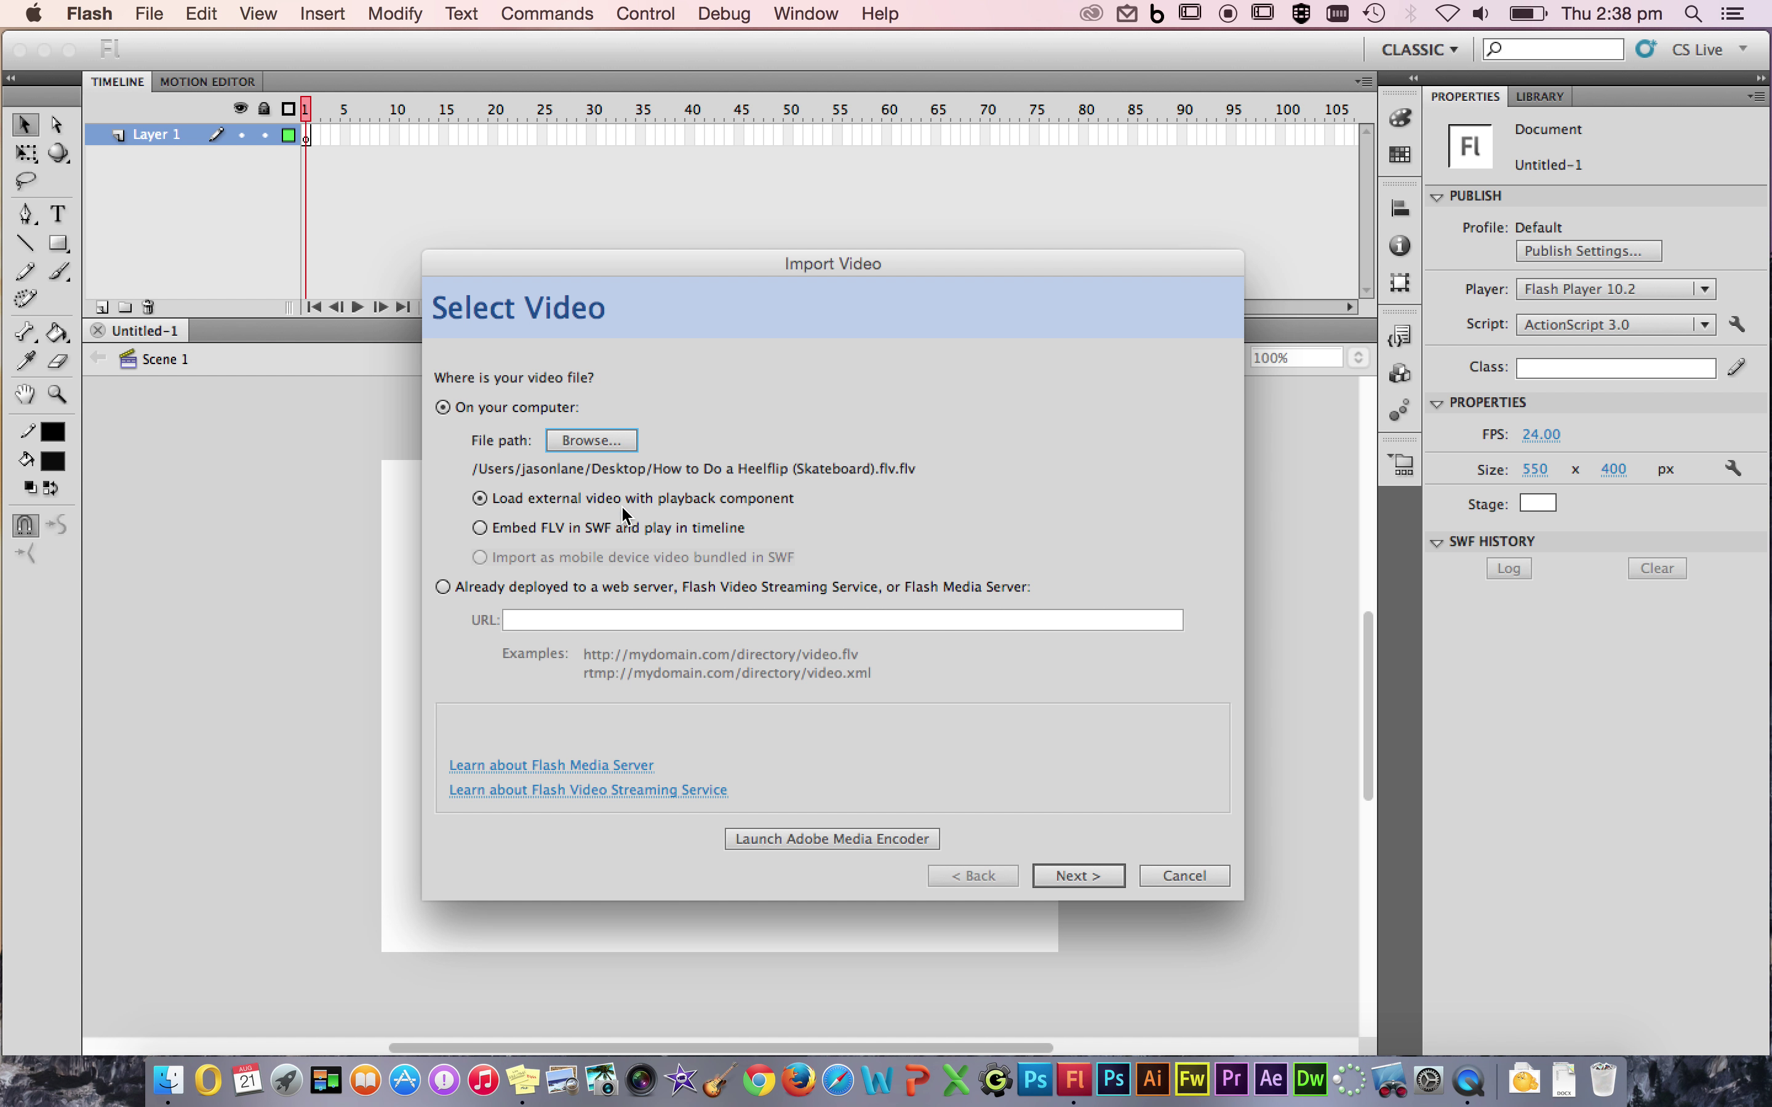
# Embed the FLV in the SWF to play in the timeline, keeping the default embedding options, and finish the import.
pyautogui.click(480, 527)
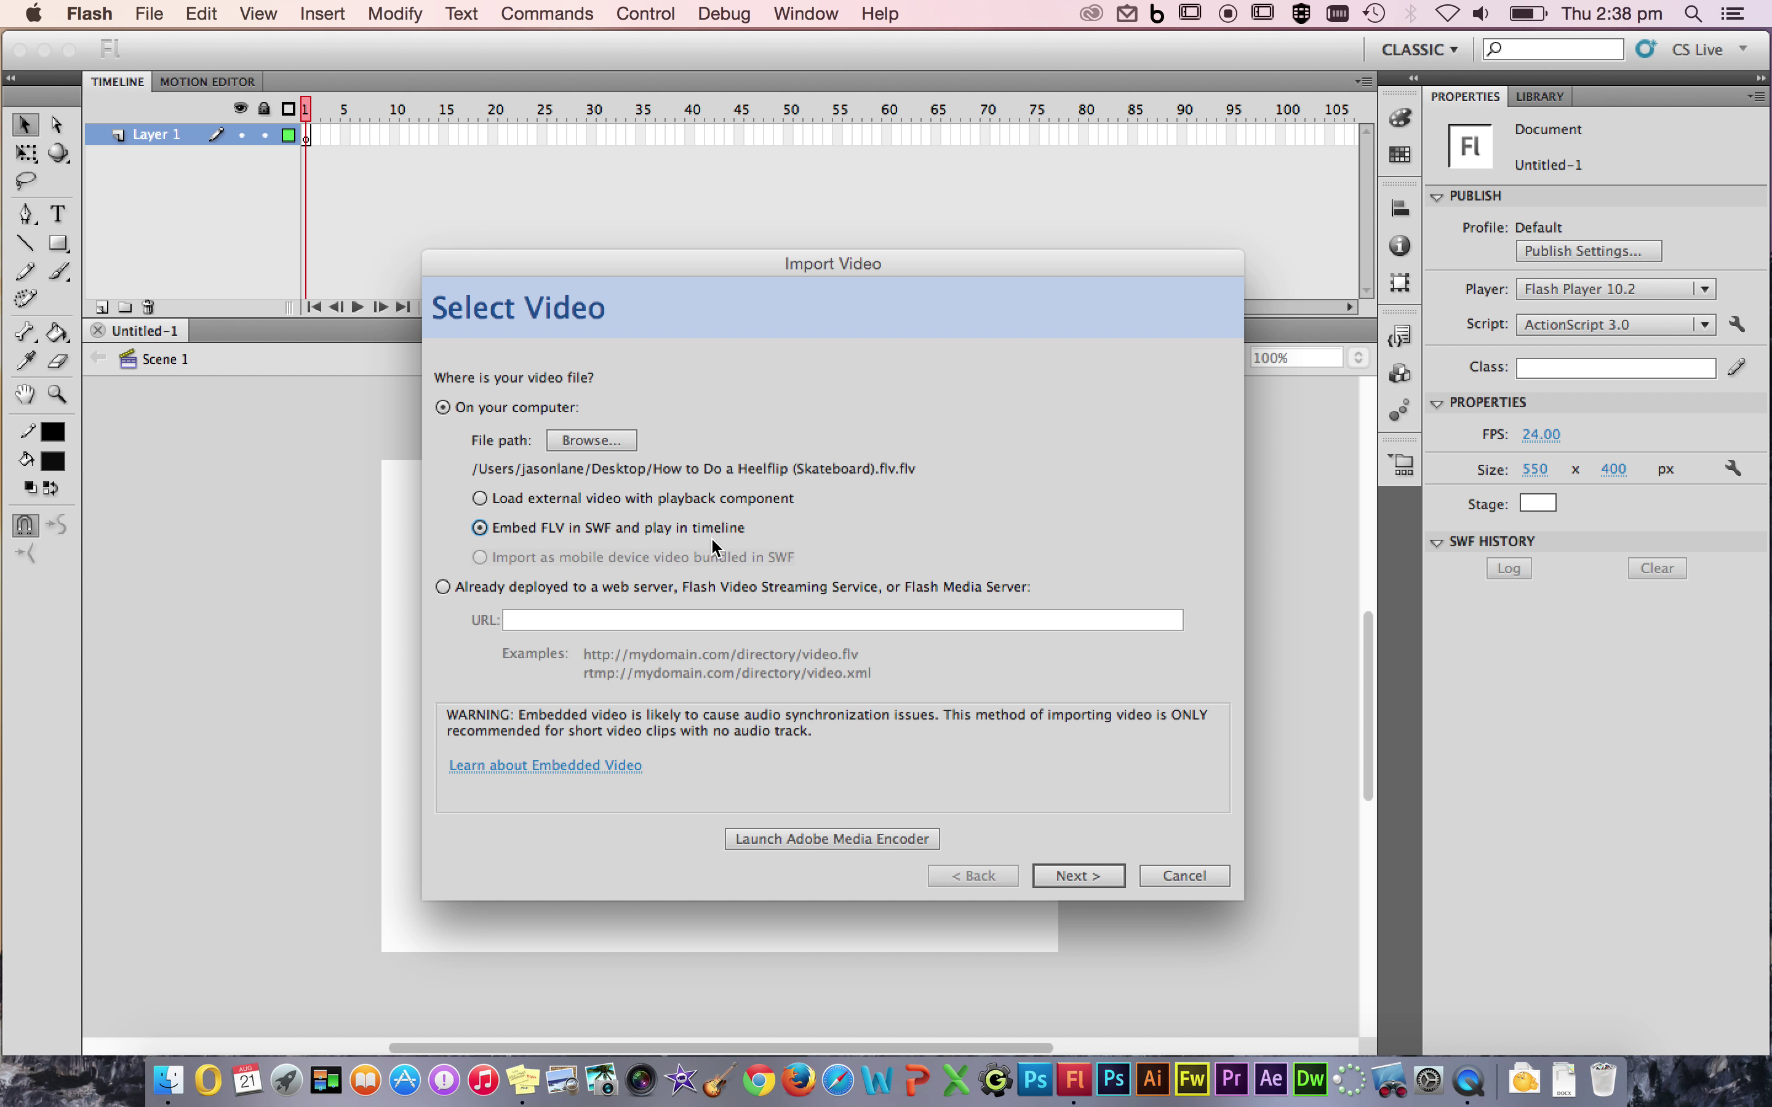
pyautogui.click(1076, 875)
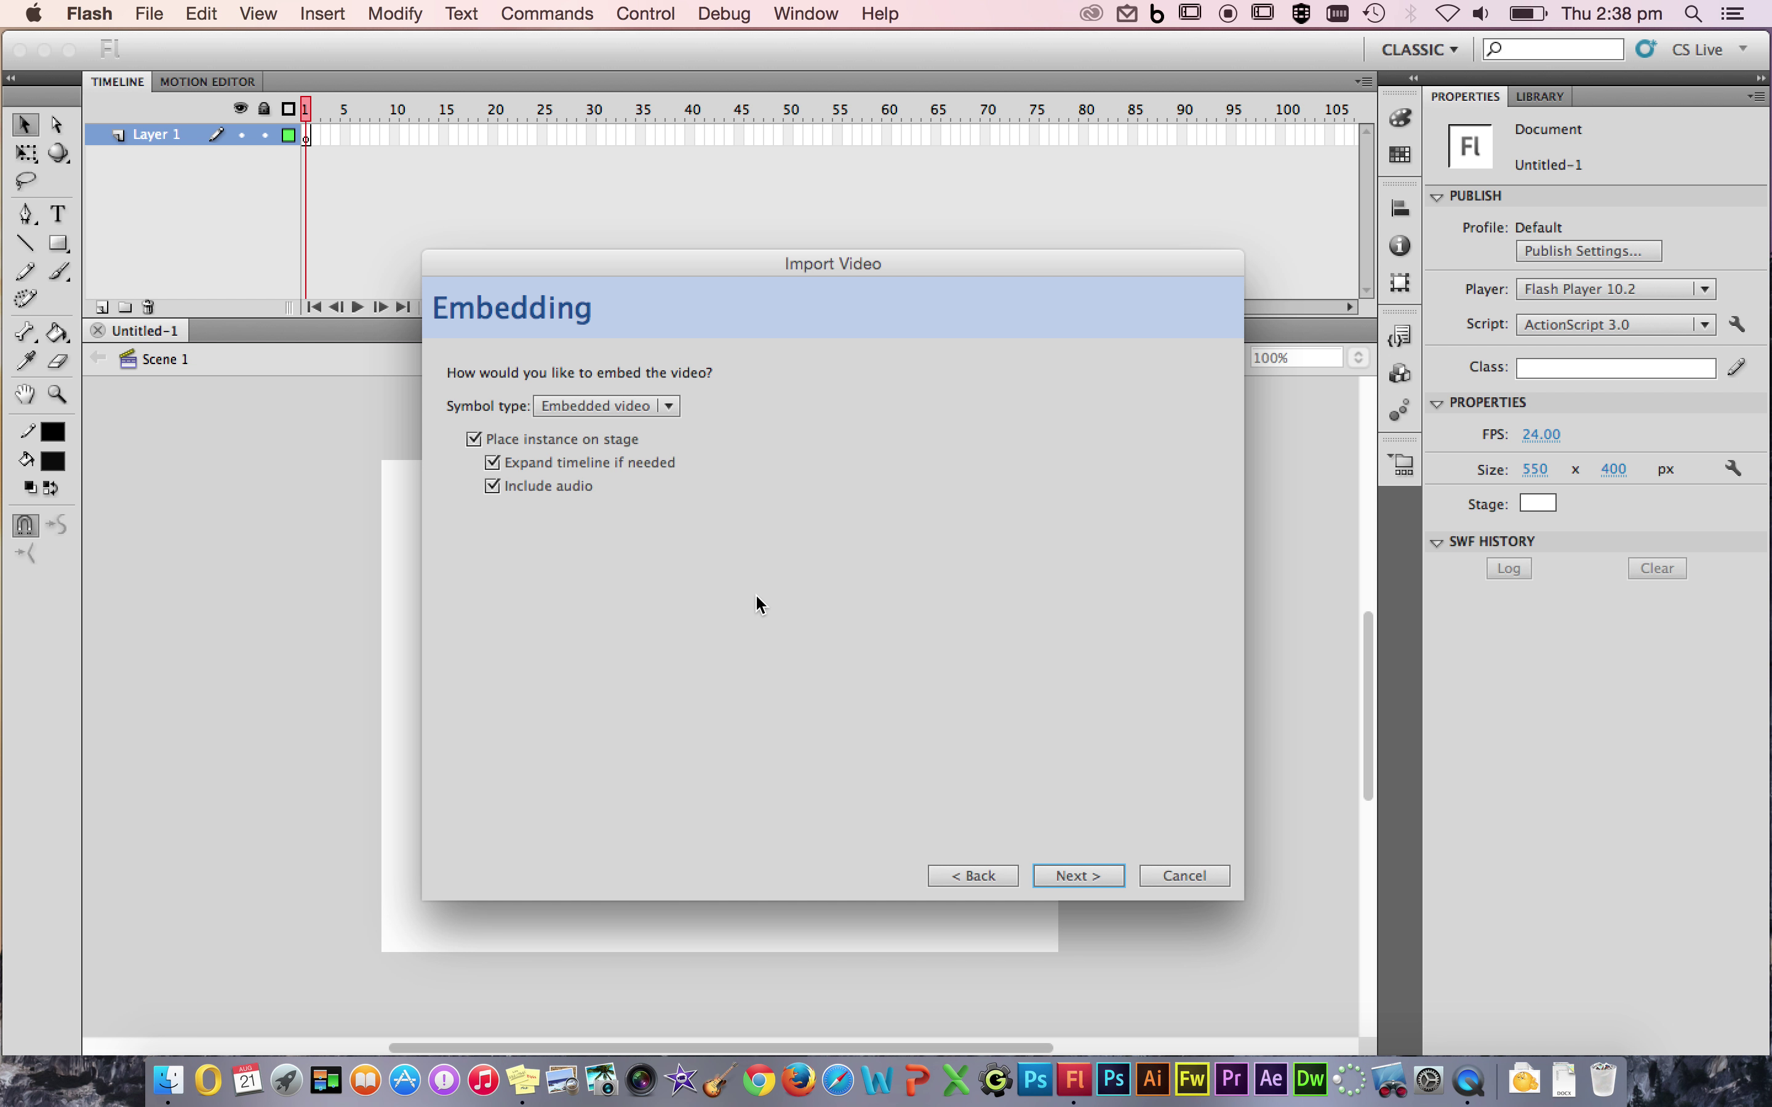
pyautogui.click(1069, 875)
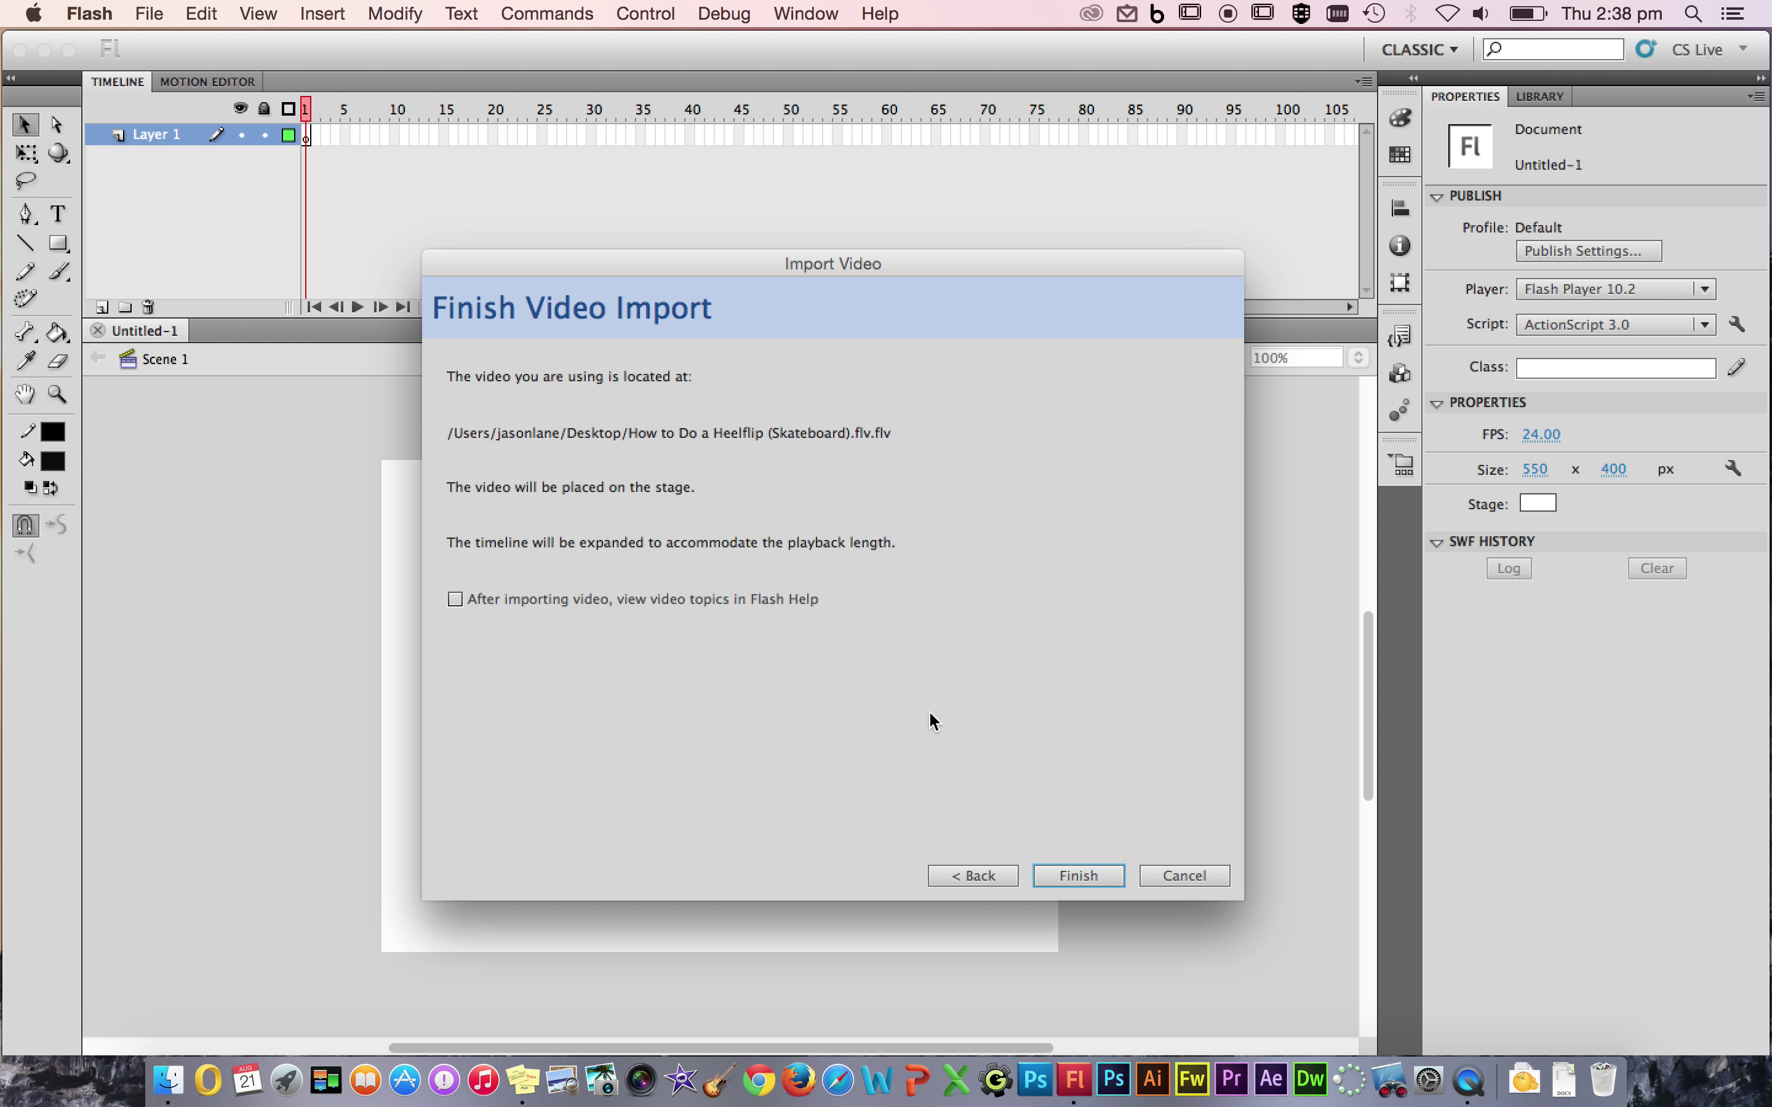
pyautogui.click(1107, 877)
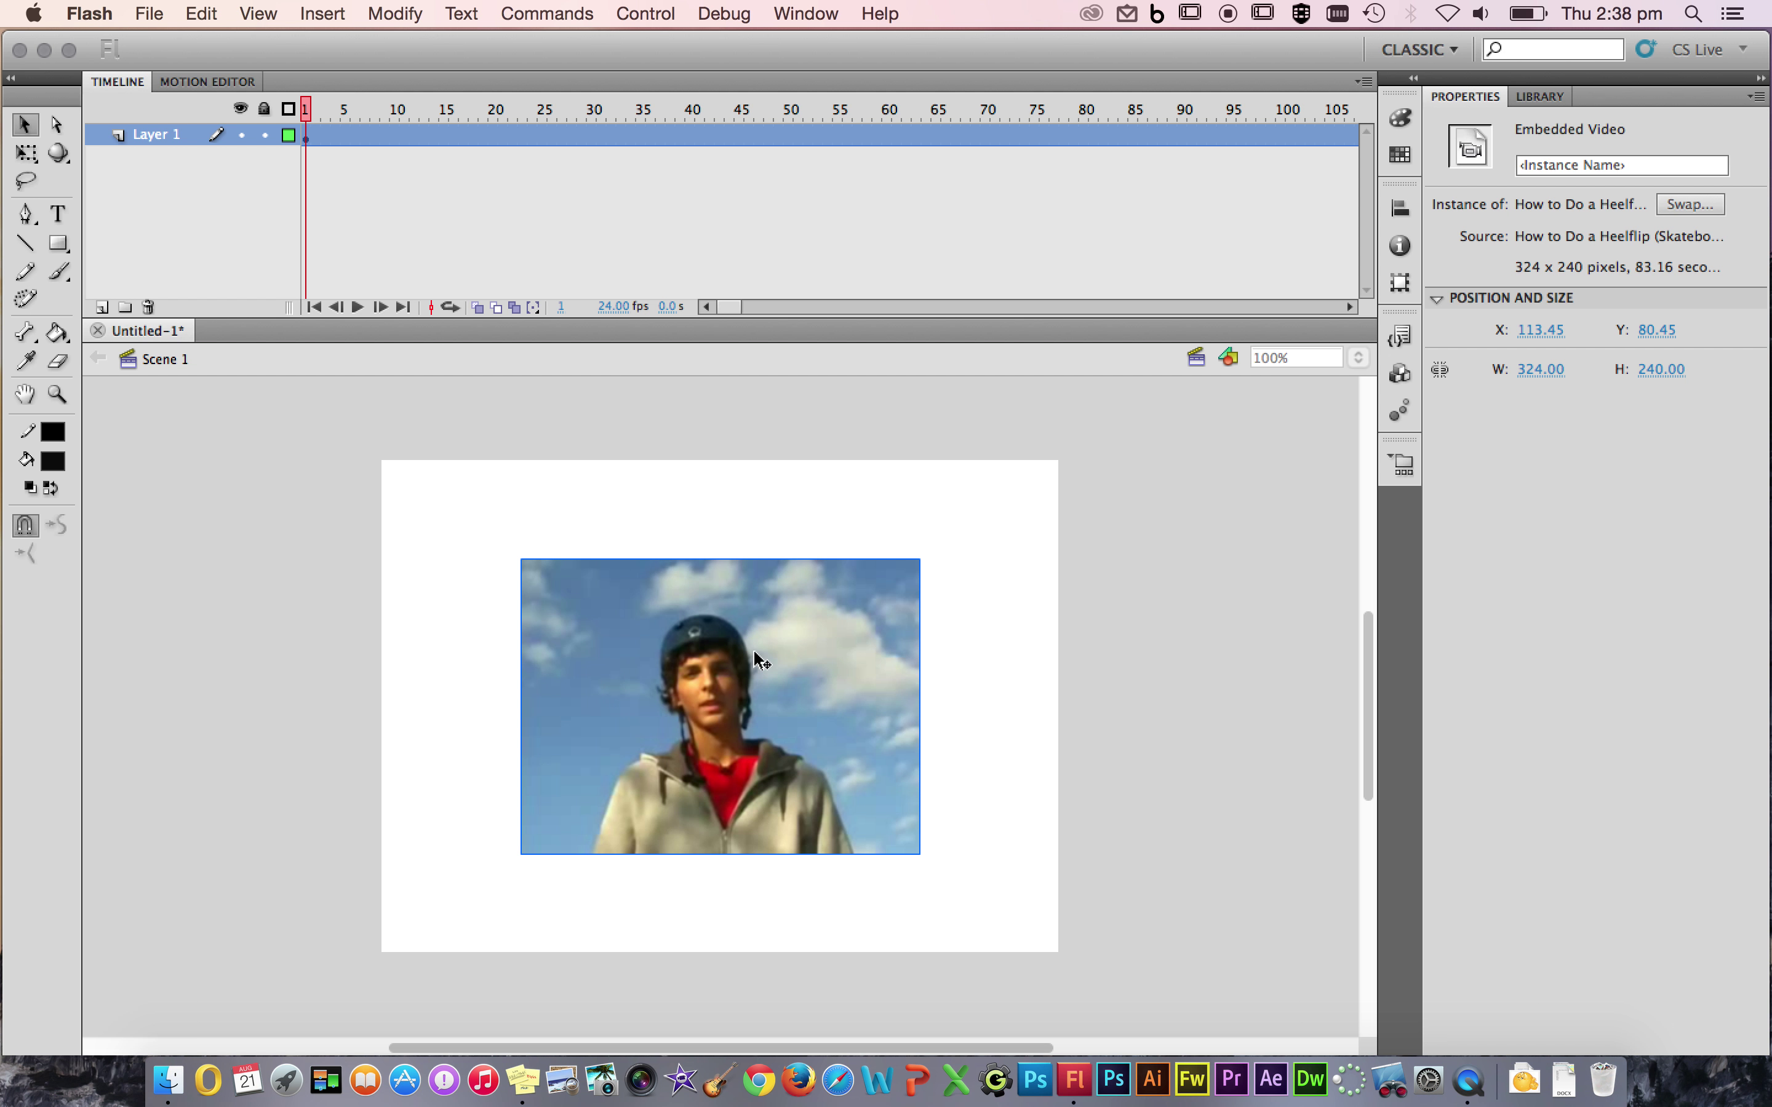
# Scrub to the skateboard trick at frame 1771 and enlarge the video from its centre to about 530 × 393 px.
pyautogui.moveTo(306, 108); pyautogui.dragTo(1077, 126)
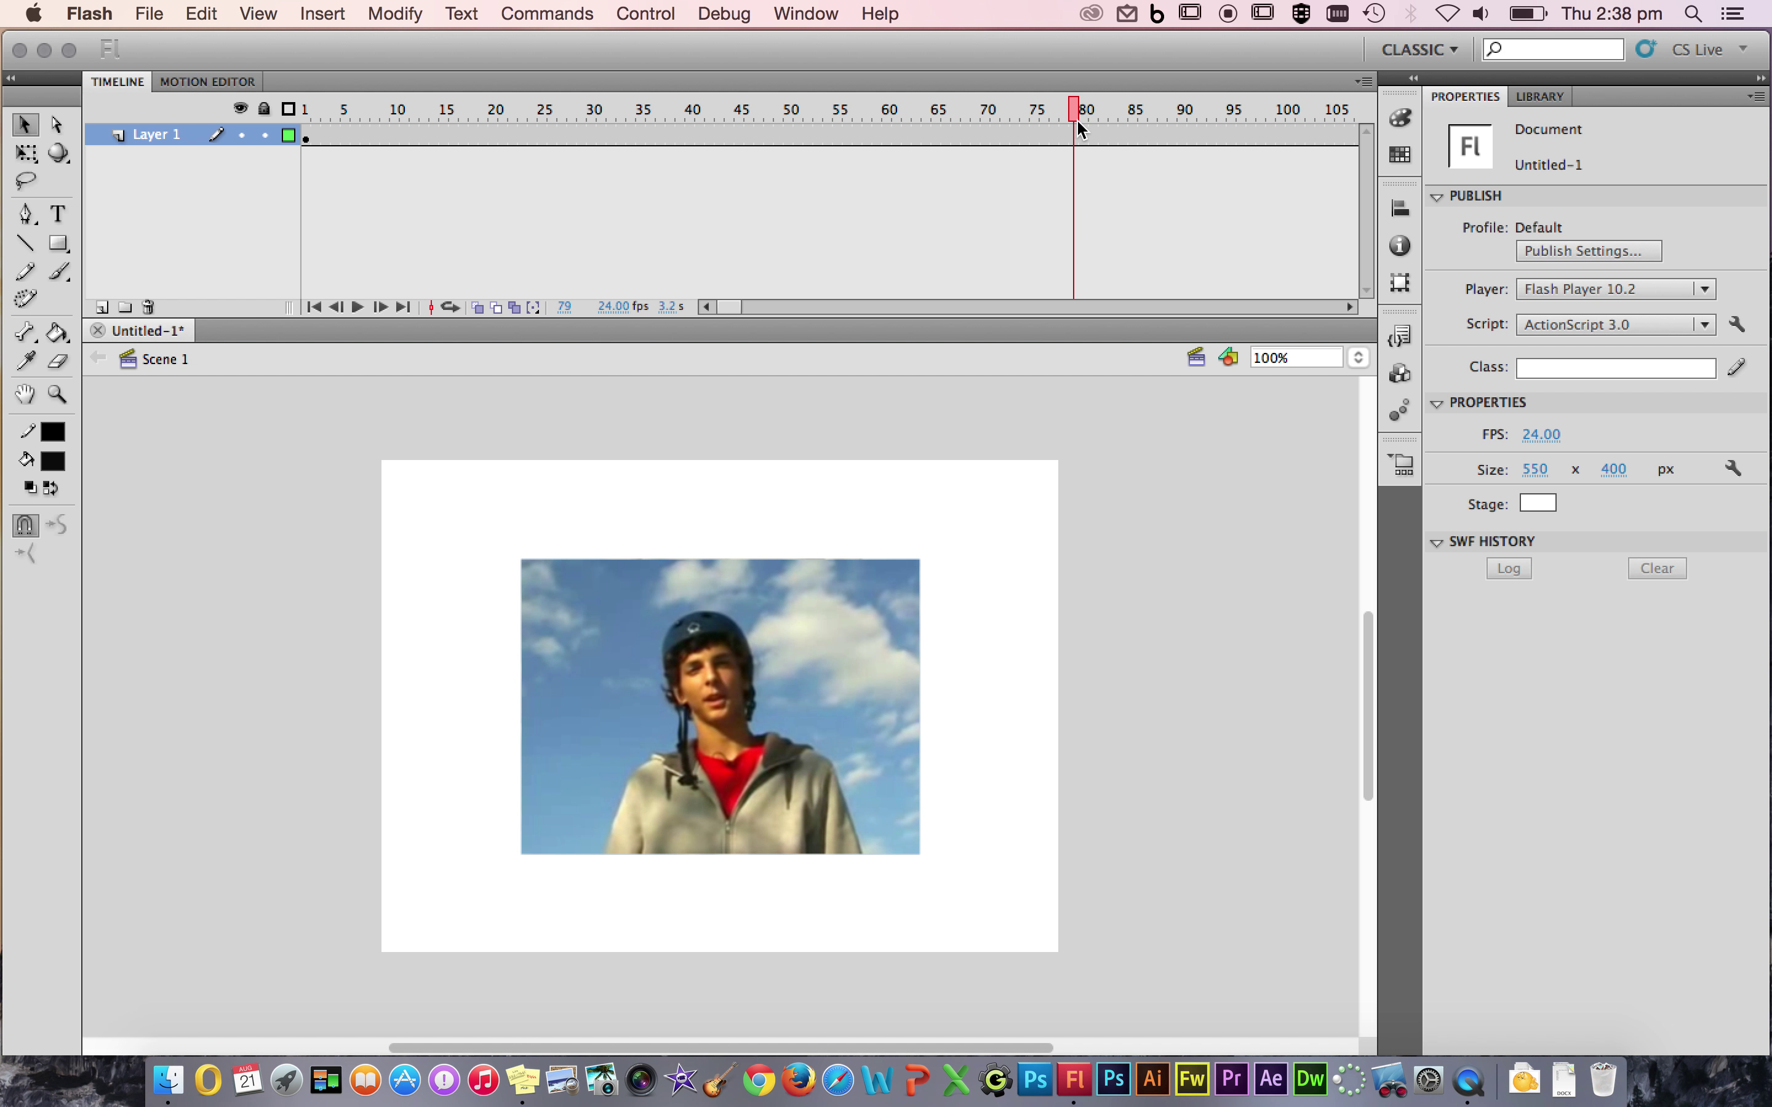
pyautogui.click(307, 136)
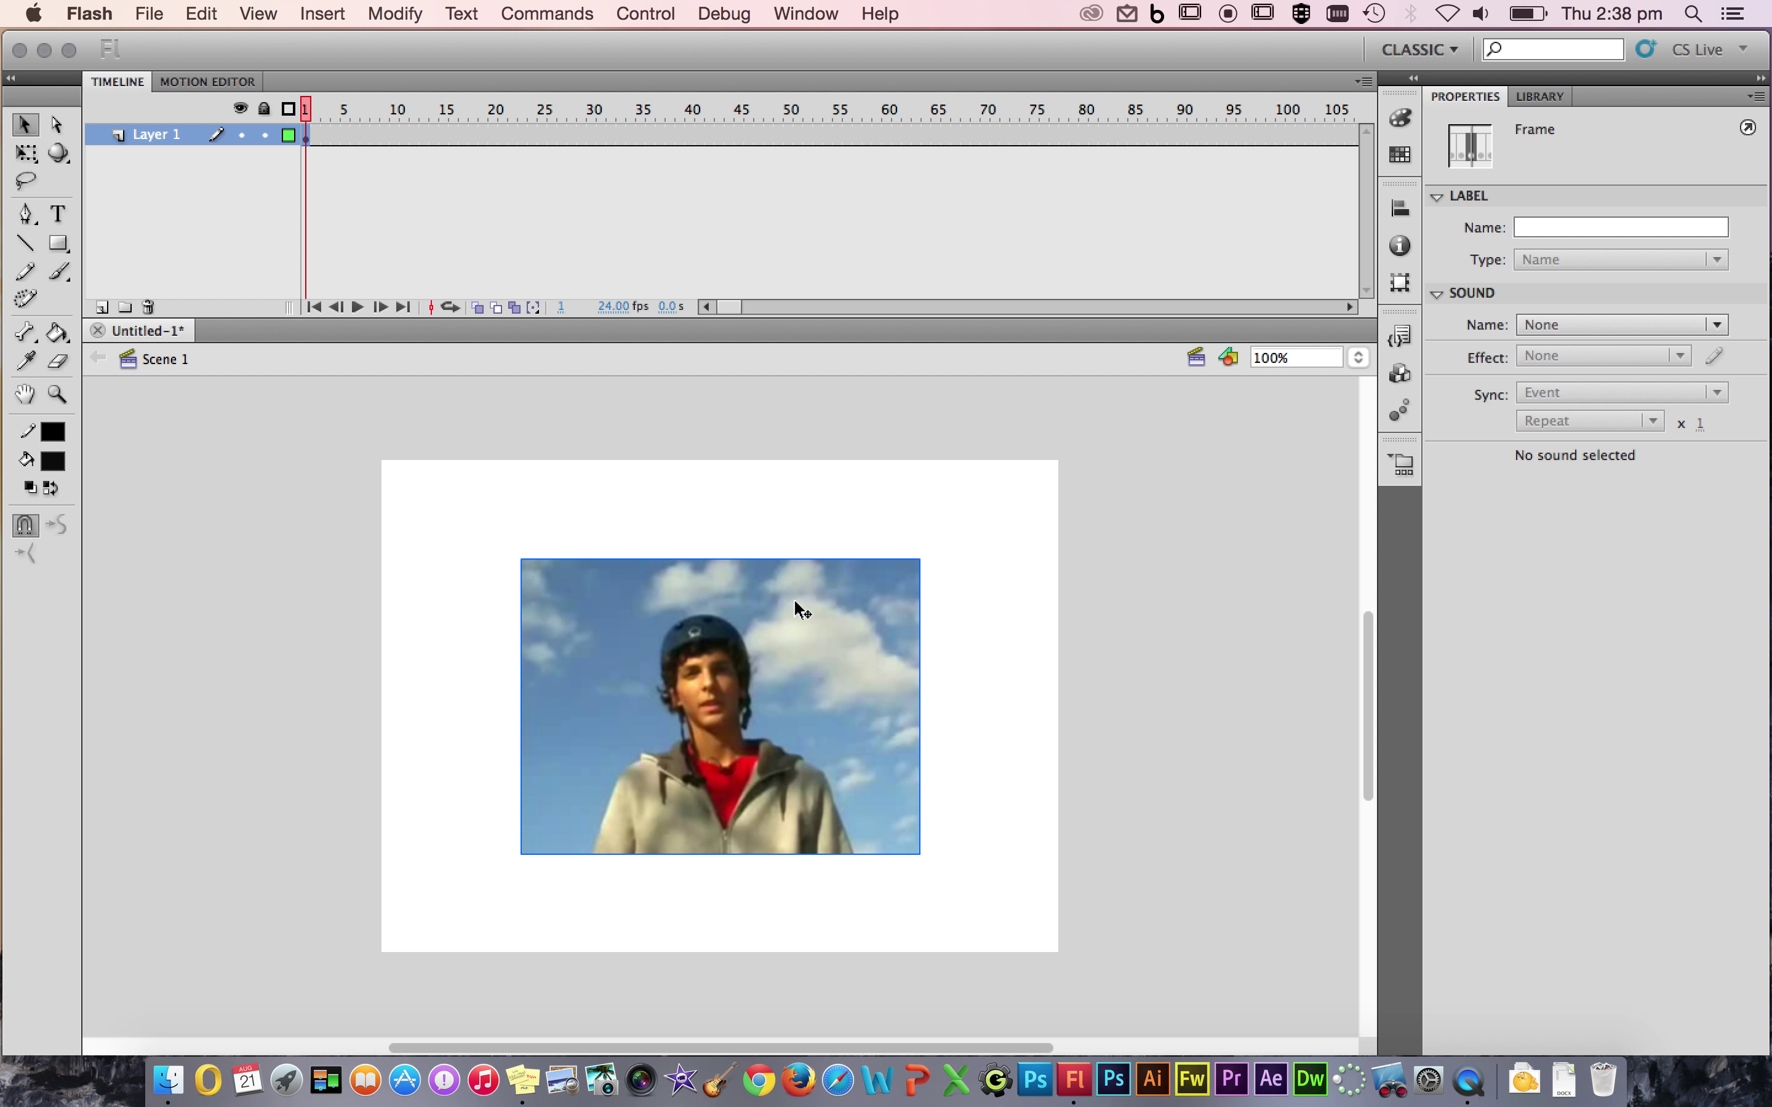
pyautogui.moveTo(309, 111); pyautogui.dragTo(651, 117)
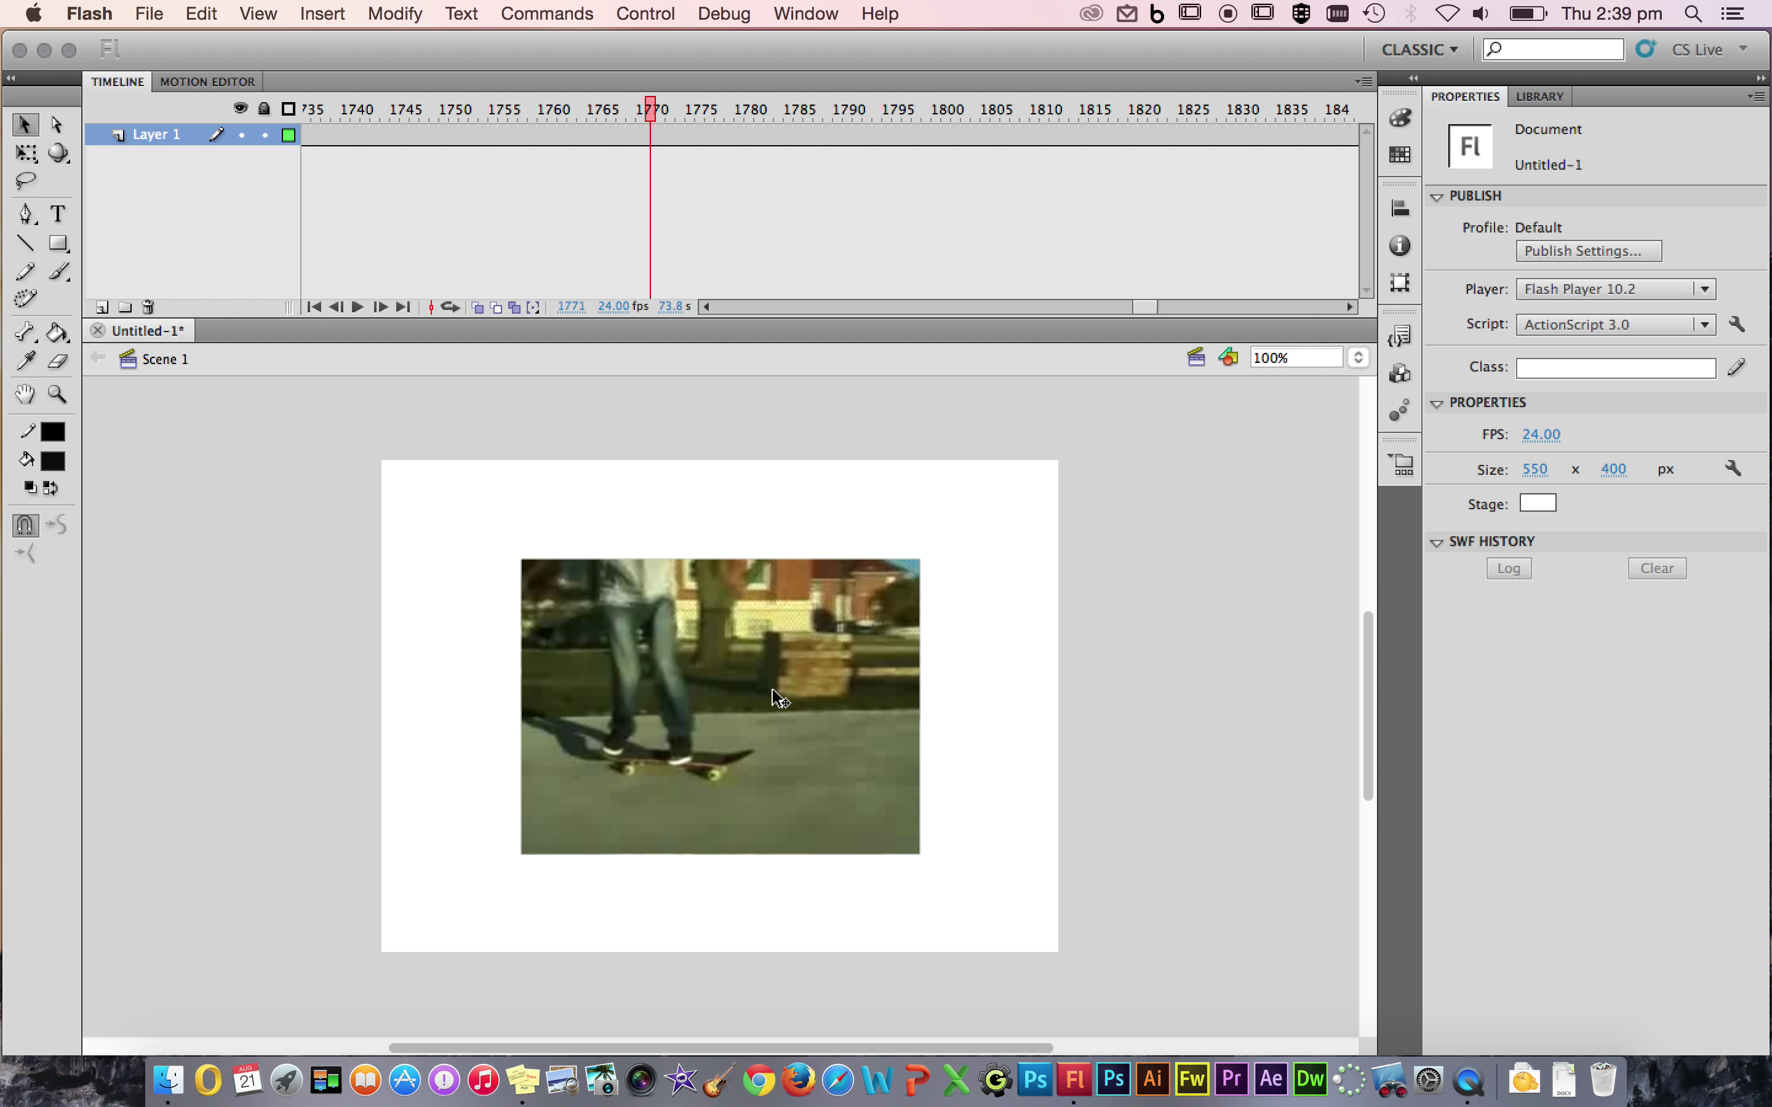
pyautogui.click(27, 159)
pyautogui.click(647, 685)
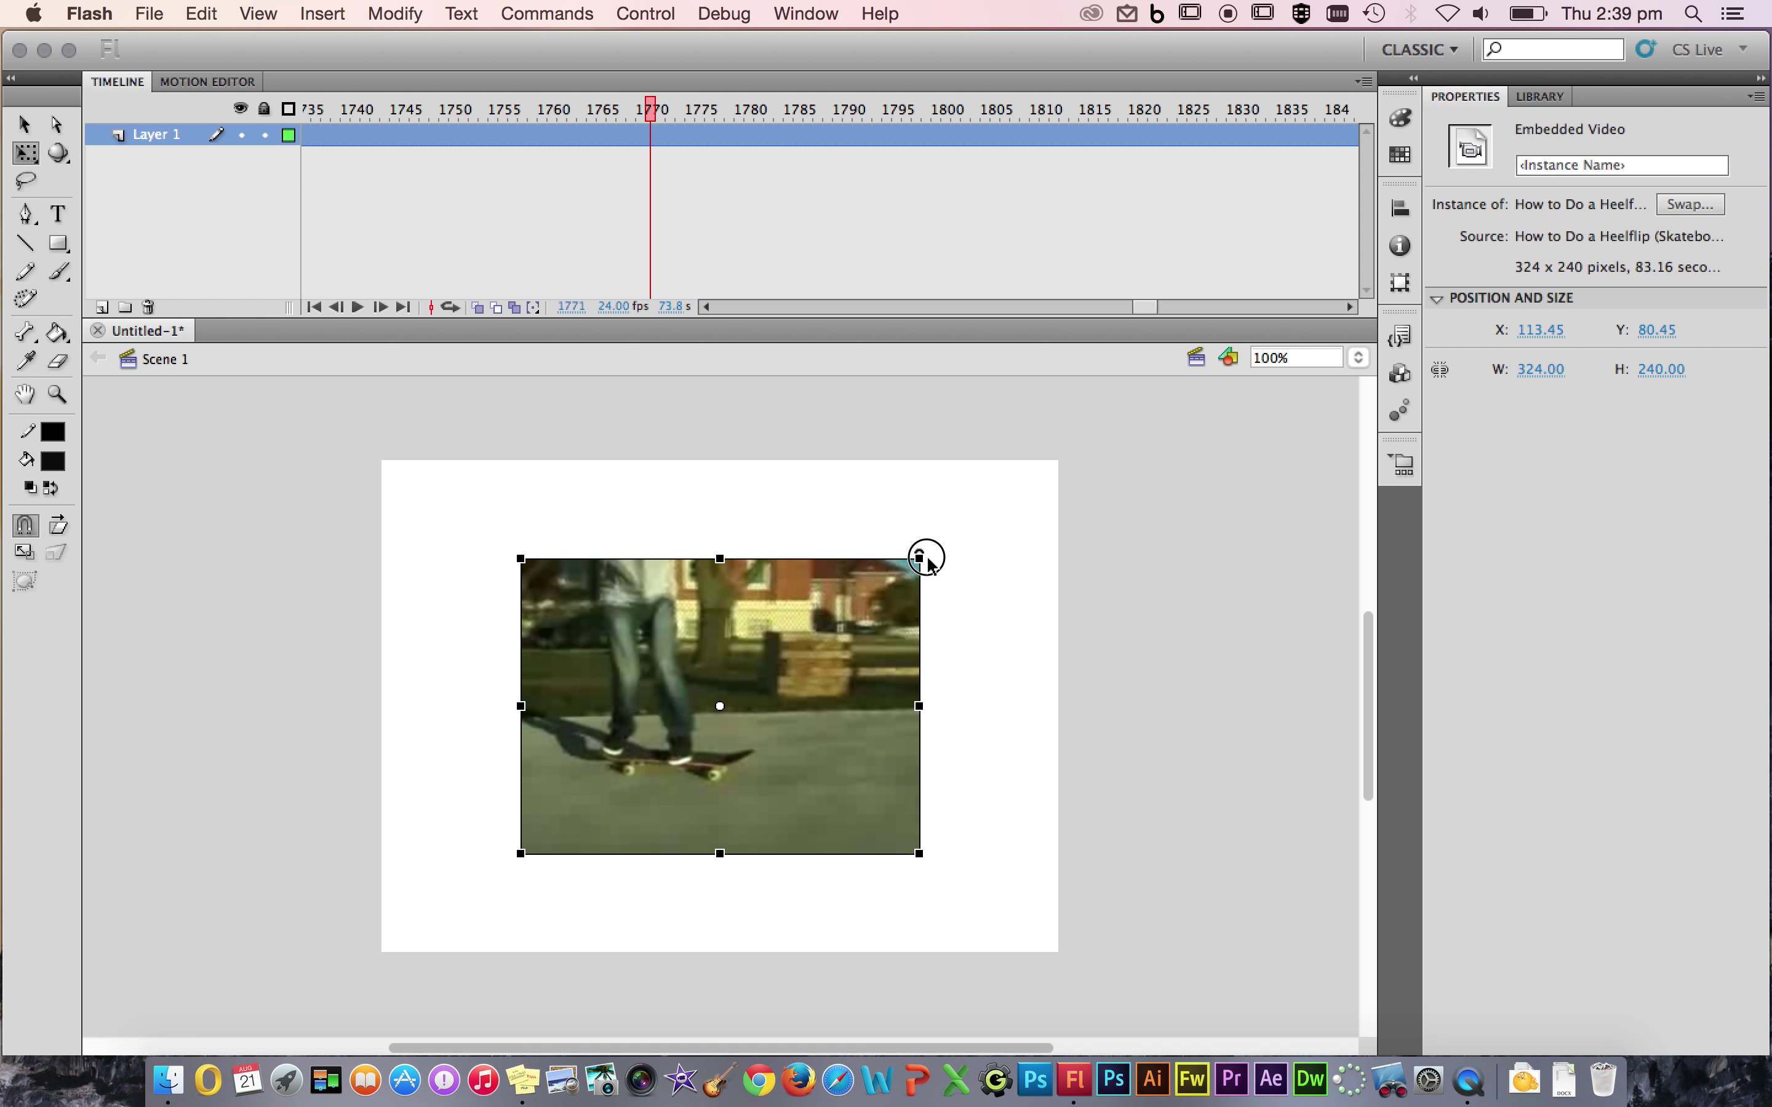
pyautogui.moveTo(920, 558); pyautogui.dragTo(1047, 465)
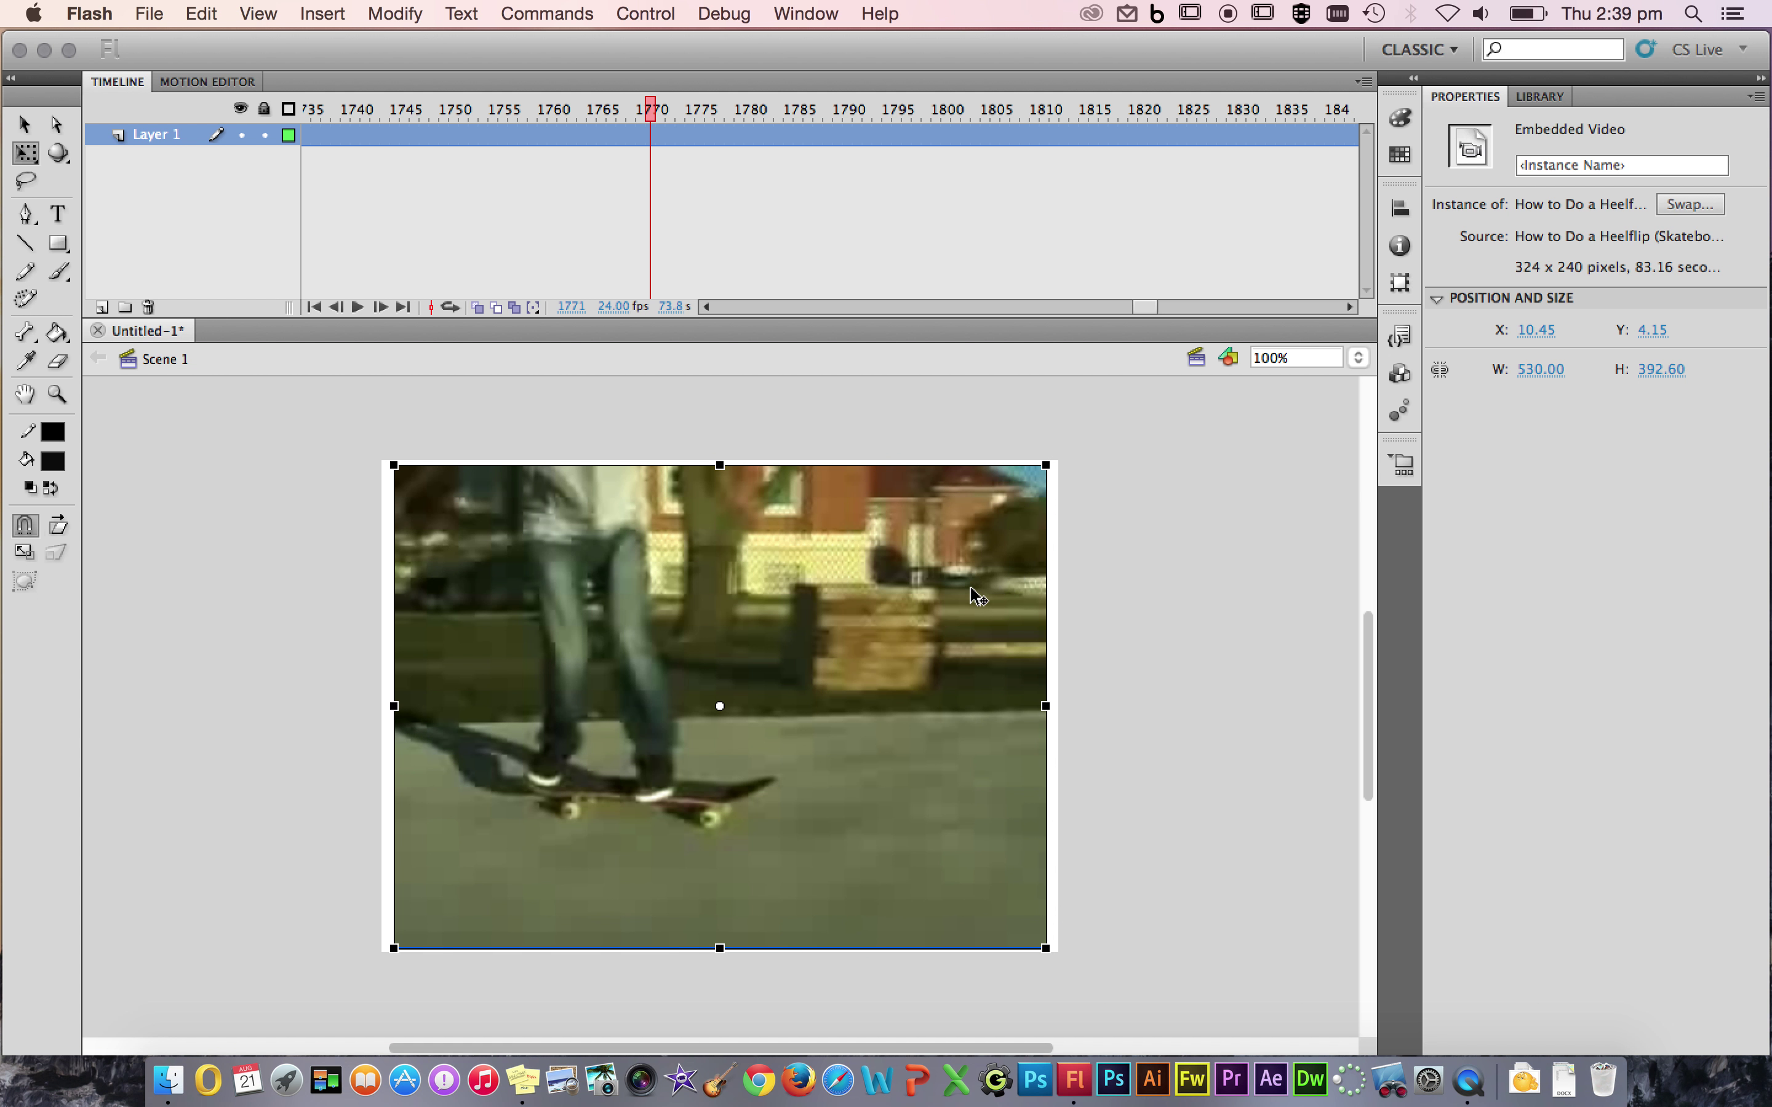
# Scrub to frame 1777, shorten the timeline area, lock the video's layer and add a new layer above it.
pyautogui.moveTo(654, 113); pyautogui.dragTo(708, 121)
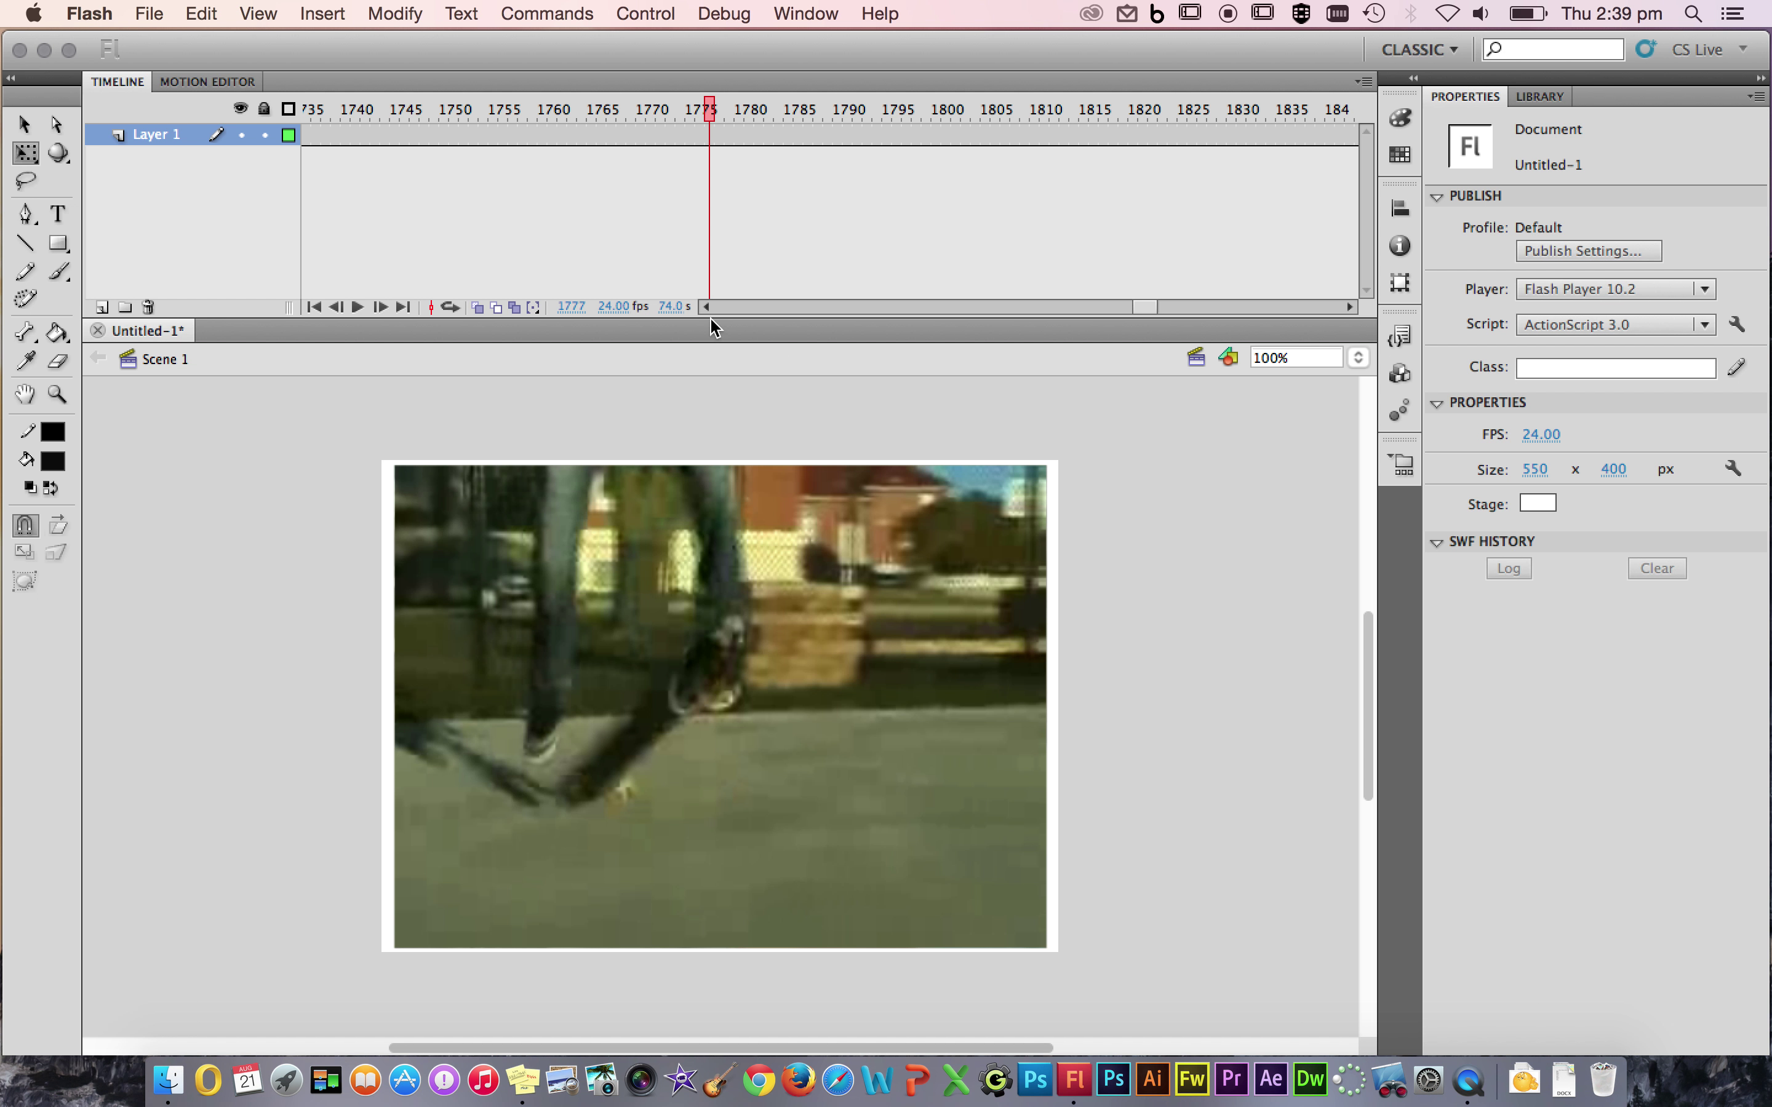
pyautogui.moveTo(717, 316); pyautogui.dragTo(716, 193)
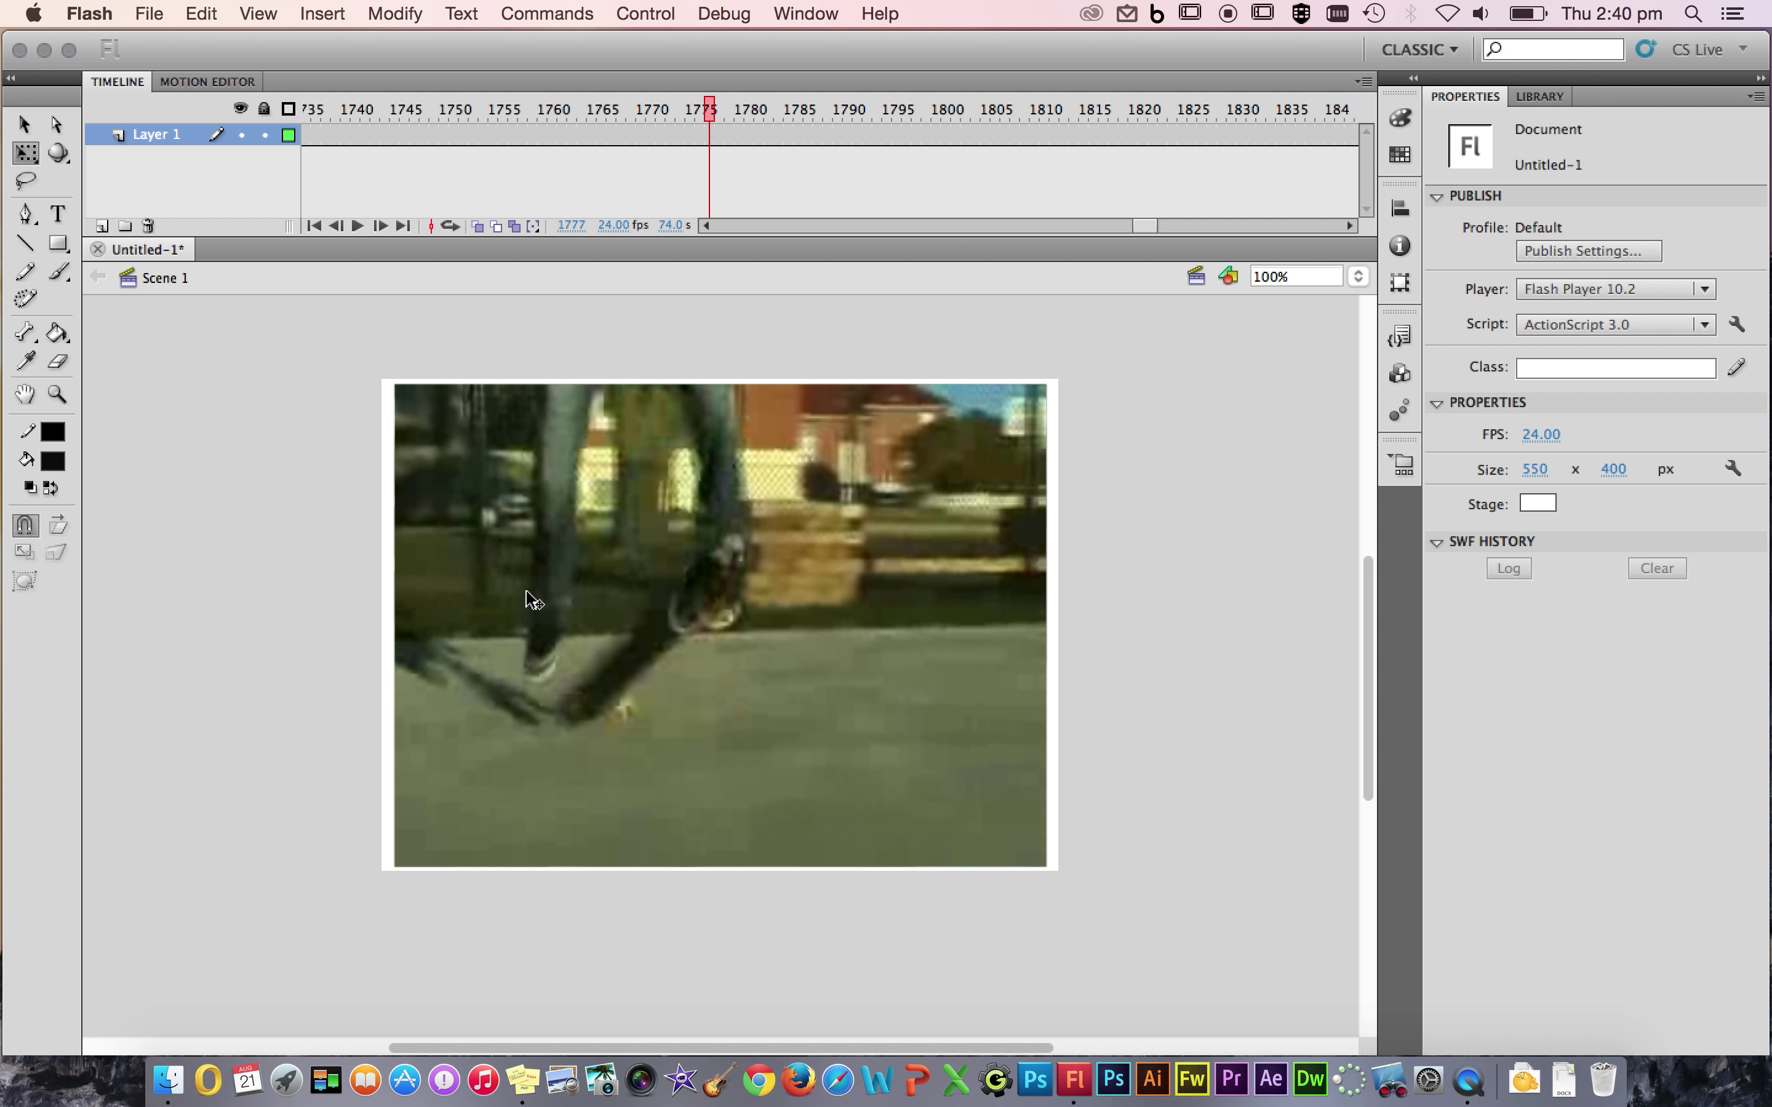
pyautogui.click(268, 132)
pyautogui.click(101, 227)
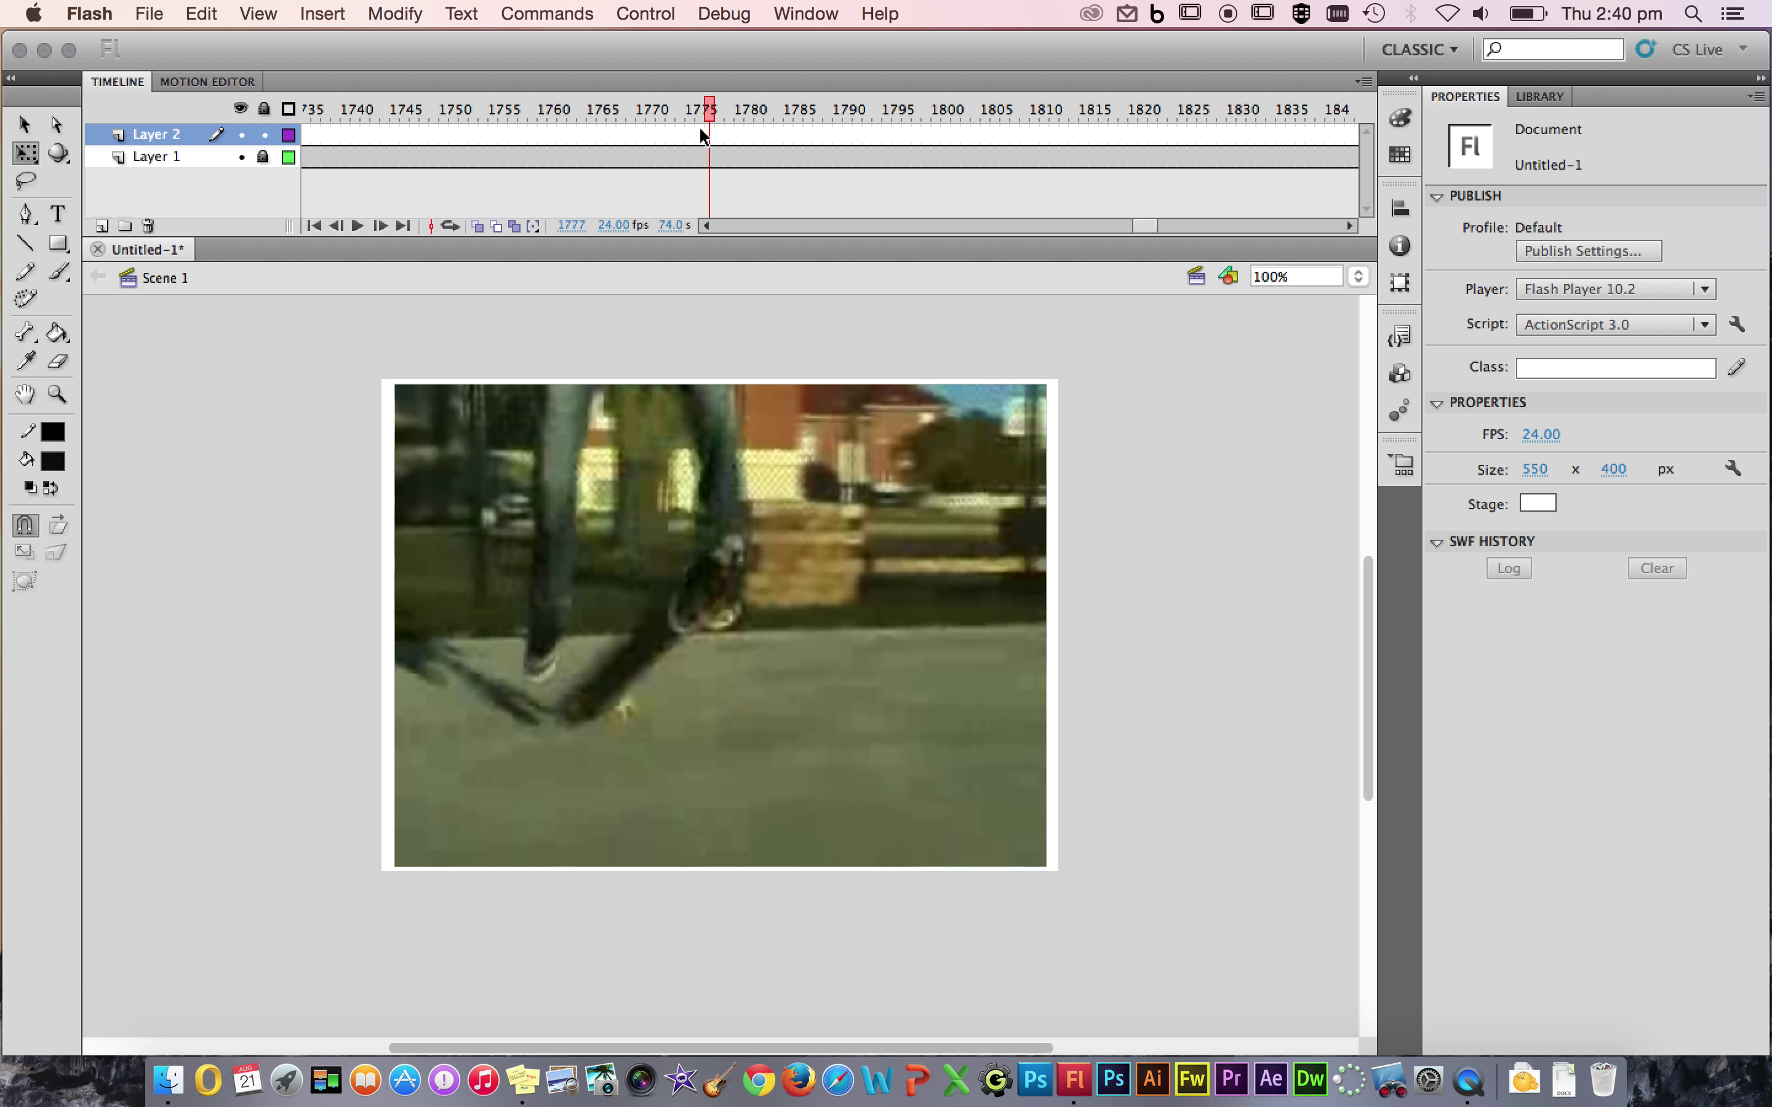
# Insert a blank keyframe at frame 1767 on the new layer and rename the layer "rotoscope".
pyautogui.moveTo(708, 114); pyautogui.dragTo(612, 123)
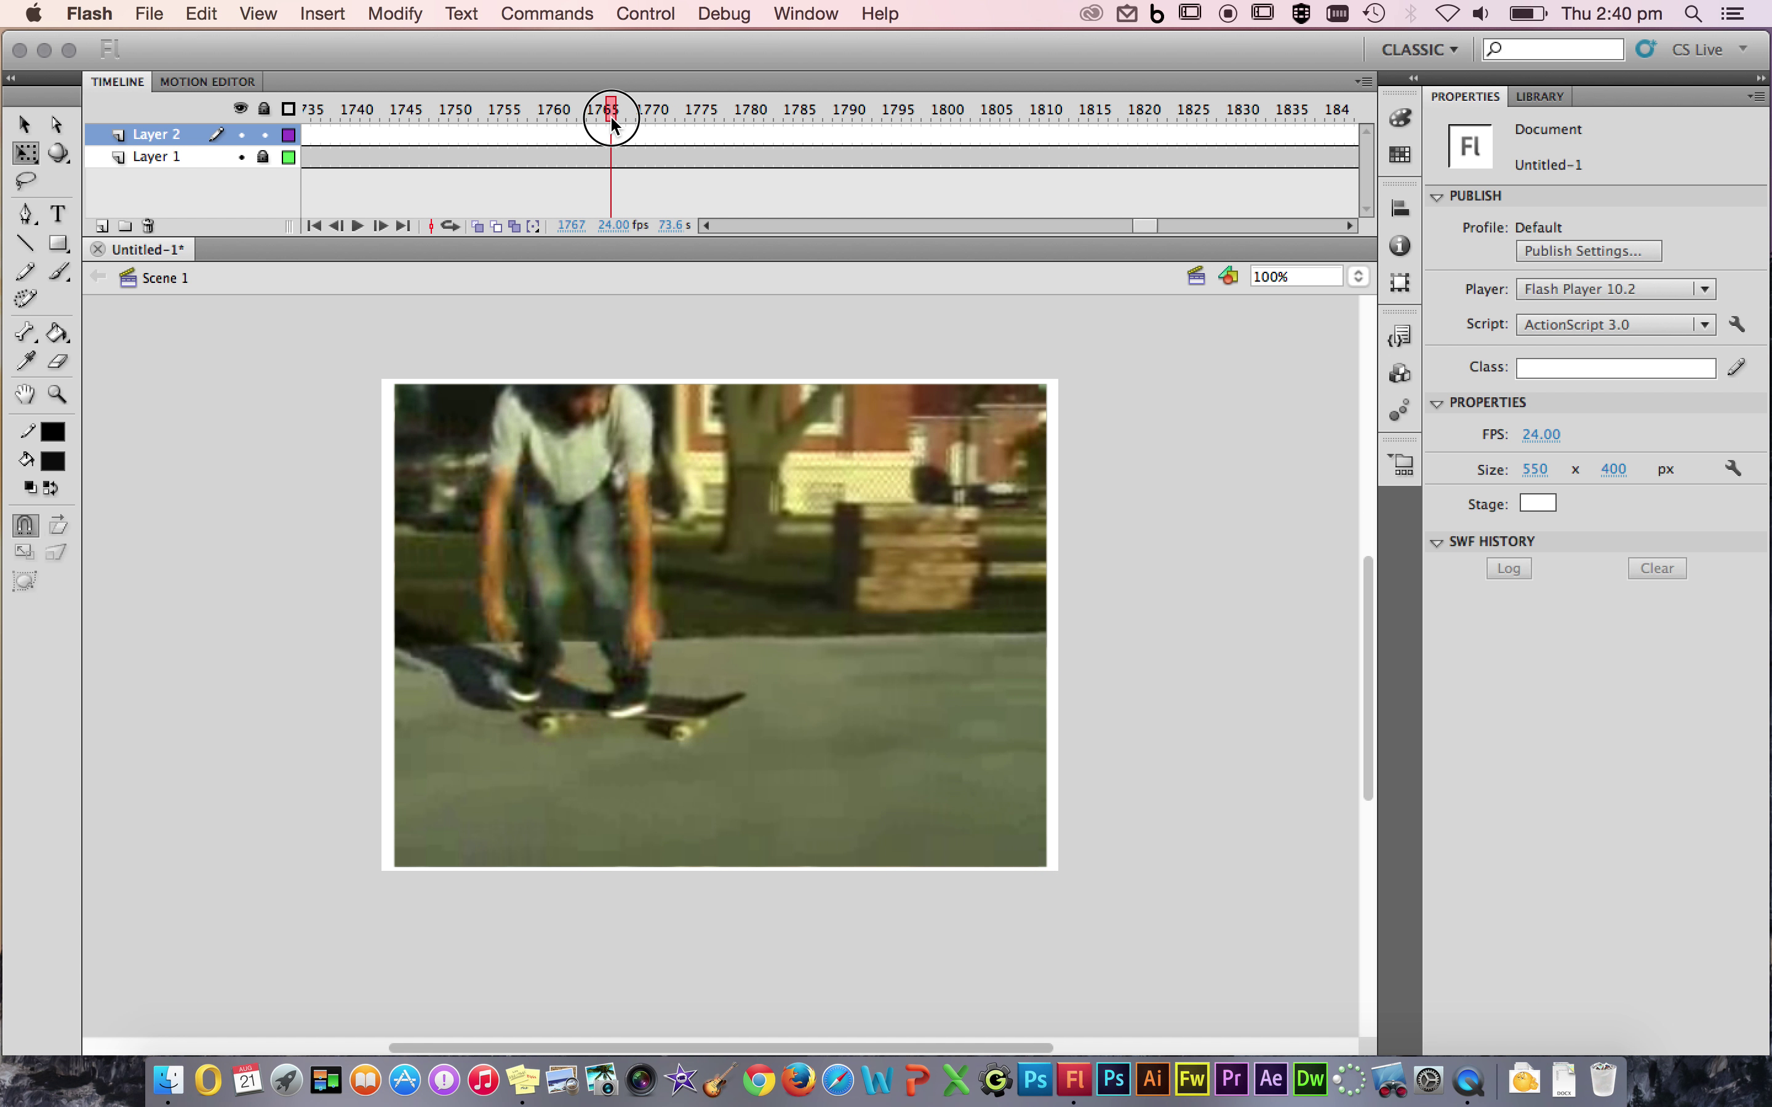
pyautogui.click(611, 134)
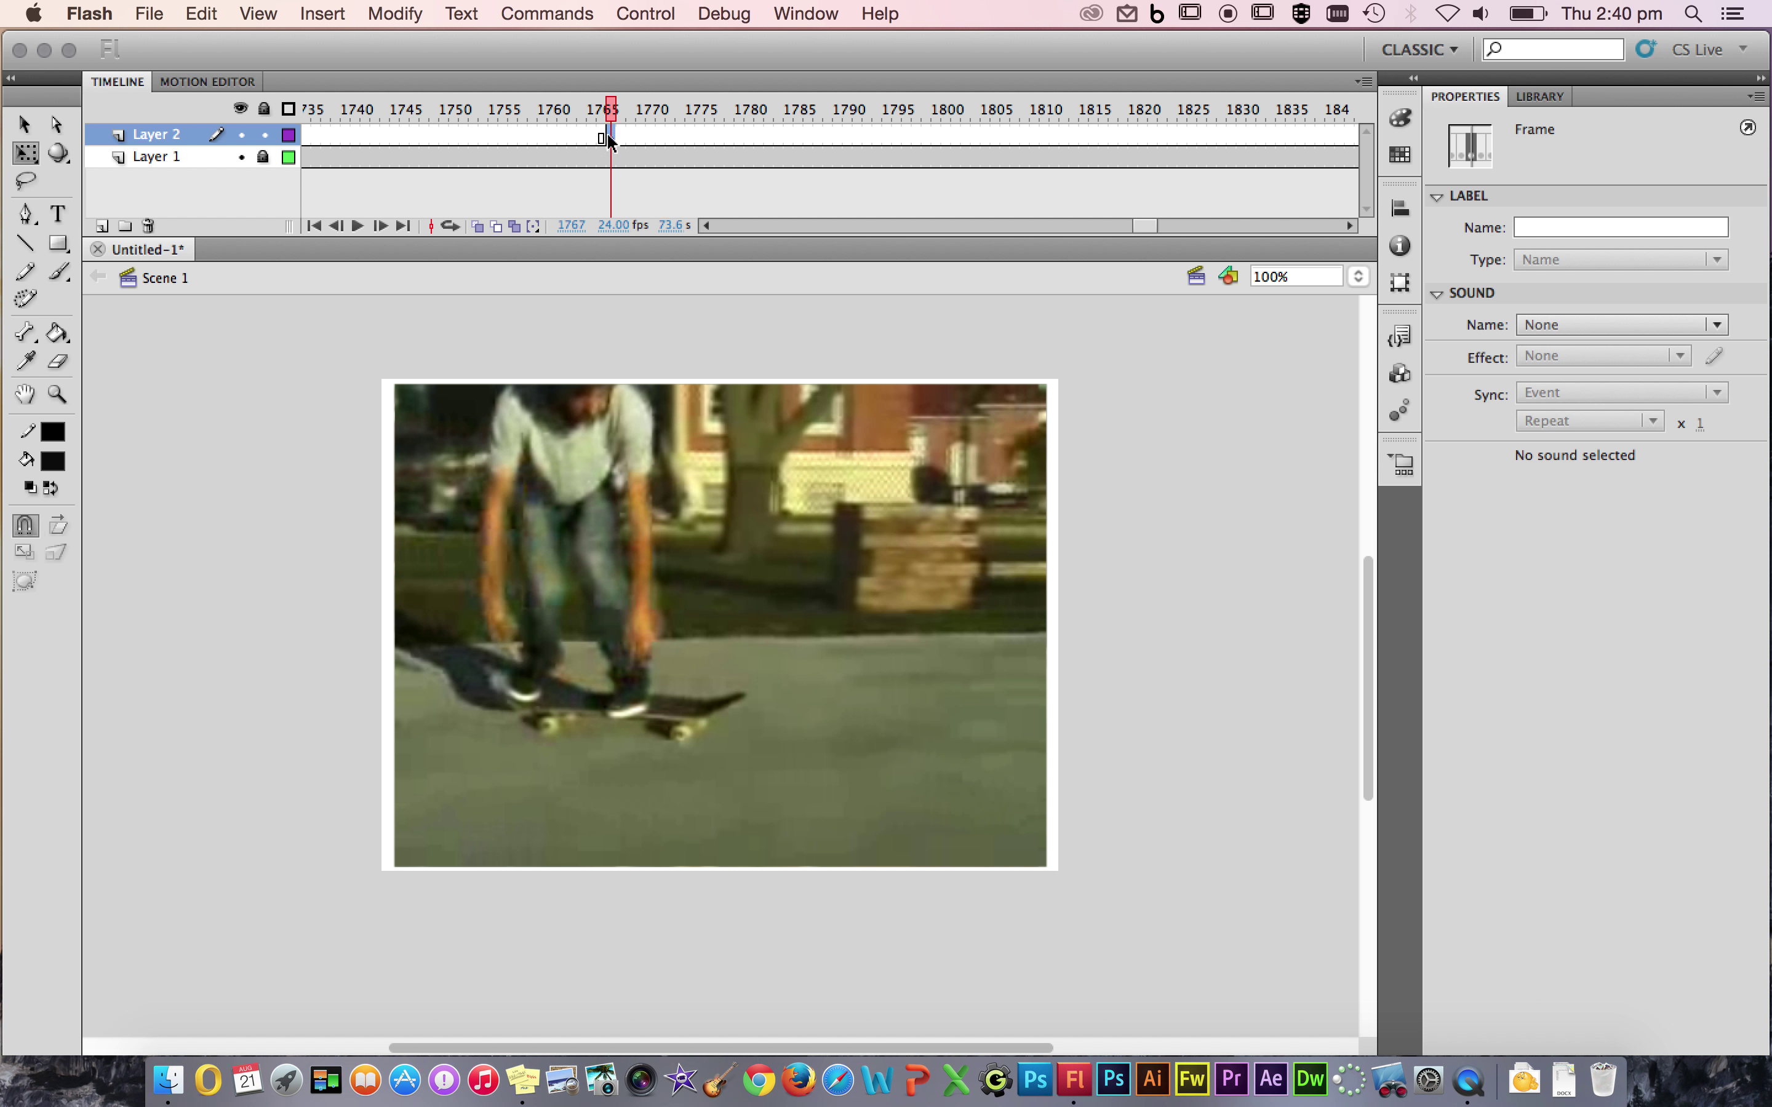
pyautogui.doubleClick(149, 135)
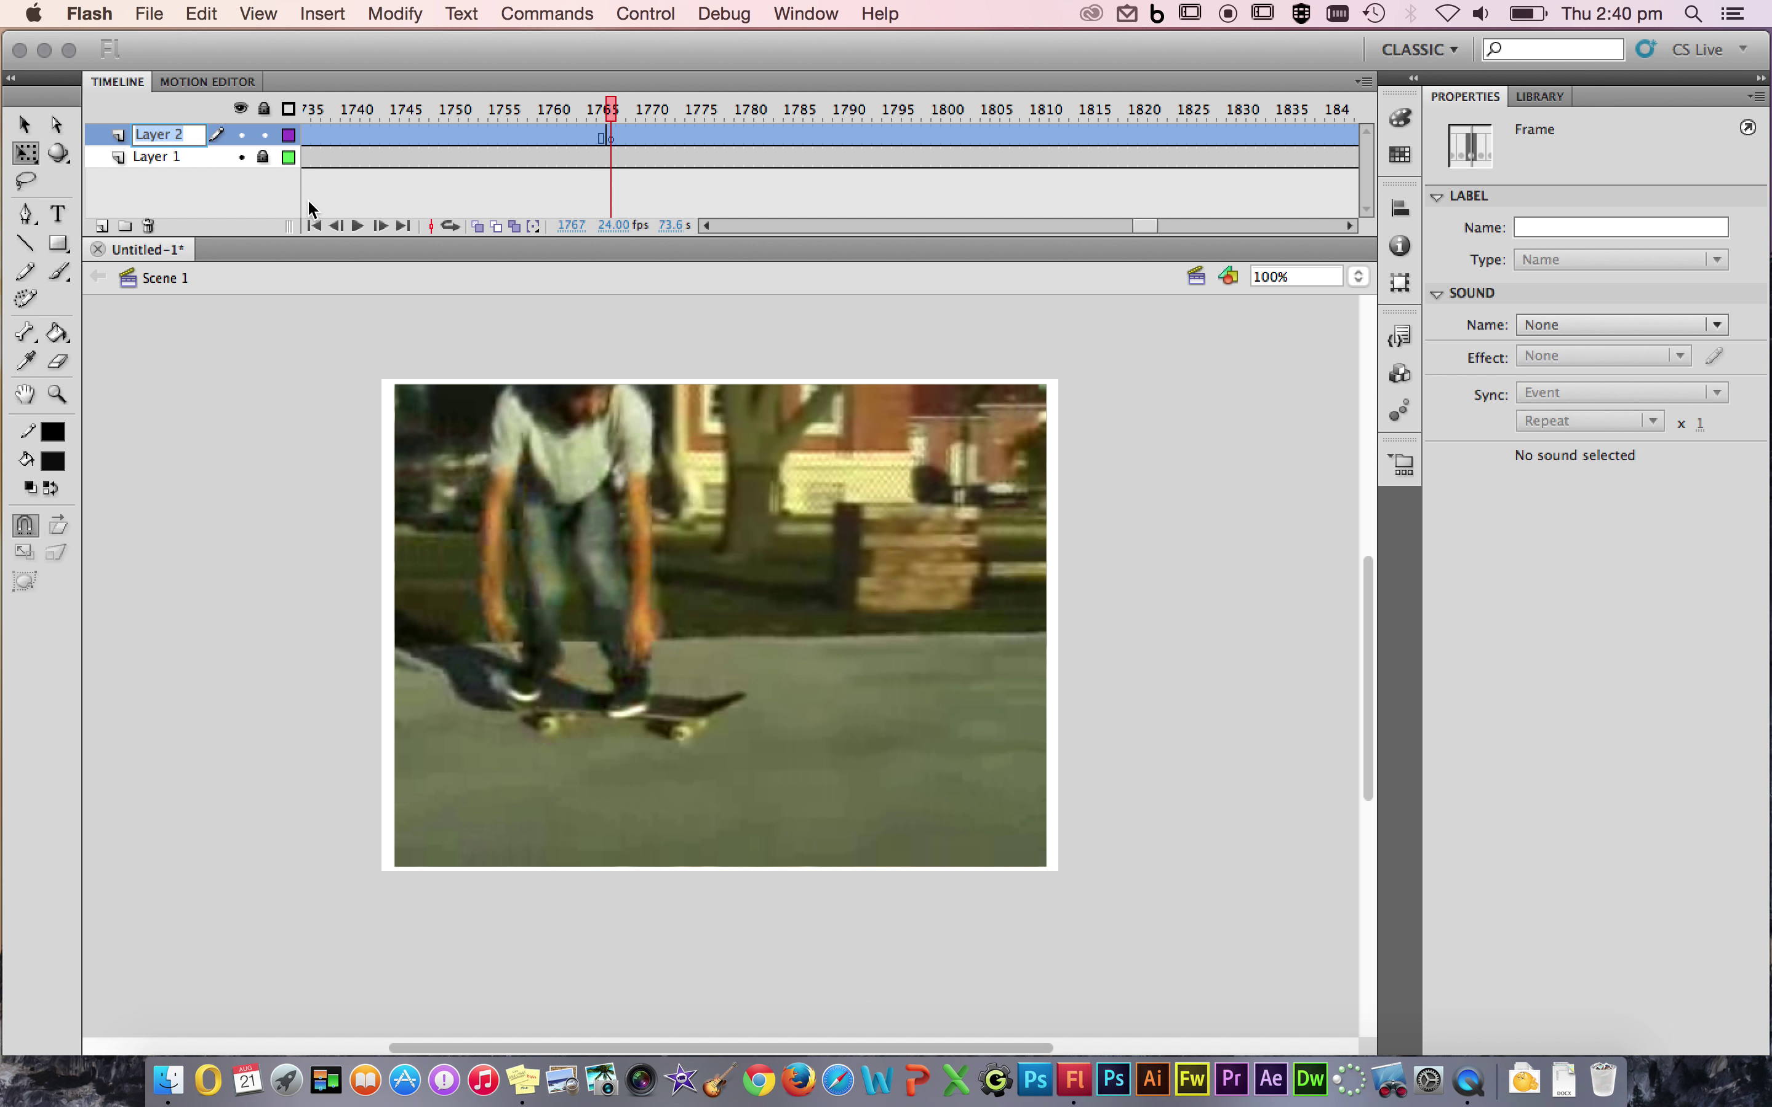
pyautogui.write('rotoscope')
pyautogui.click(111, 201)
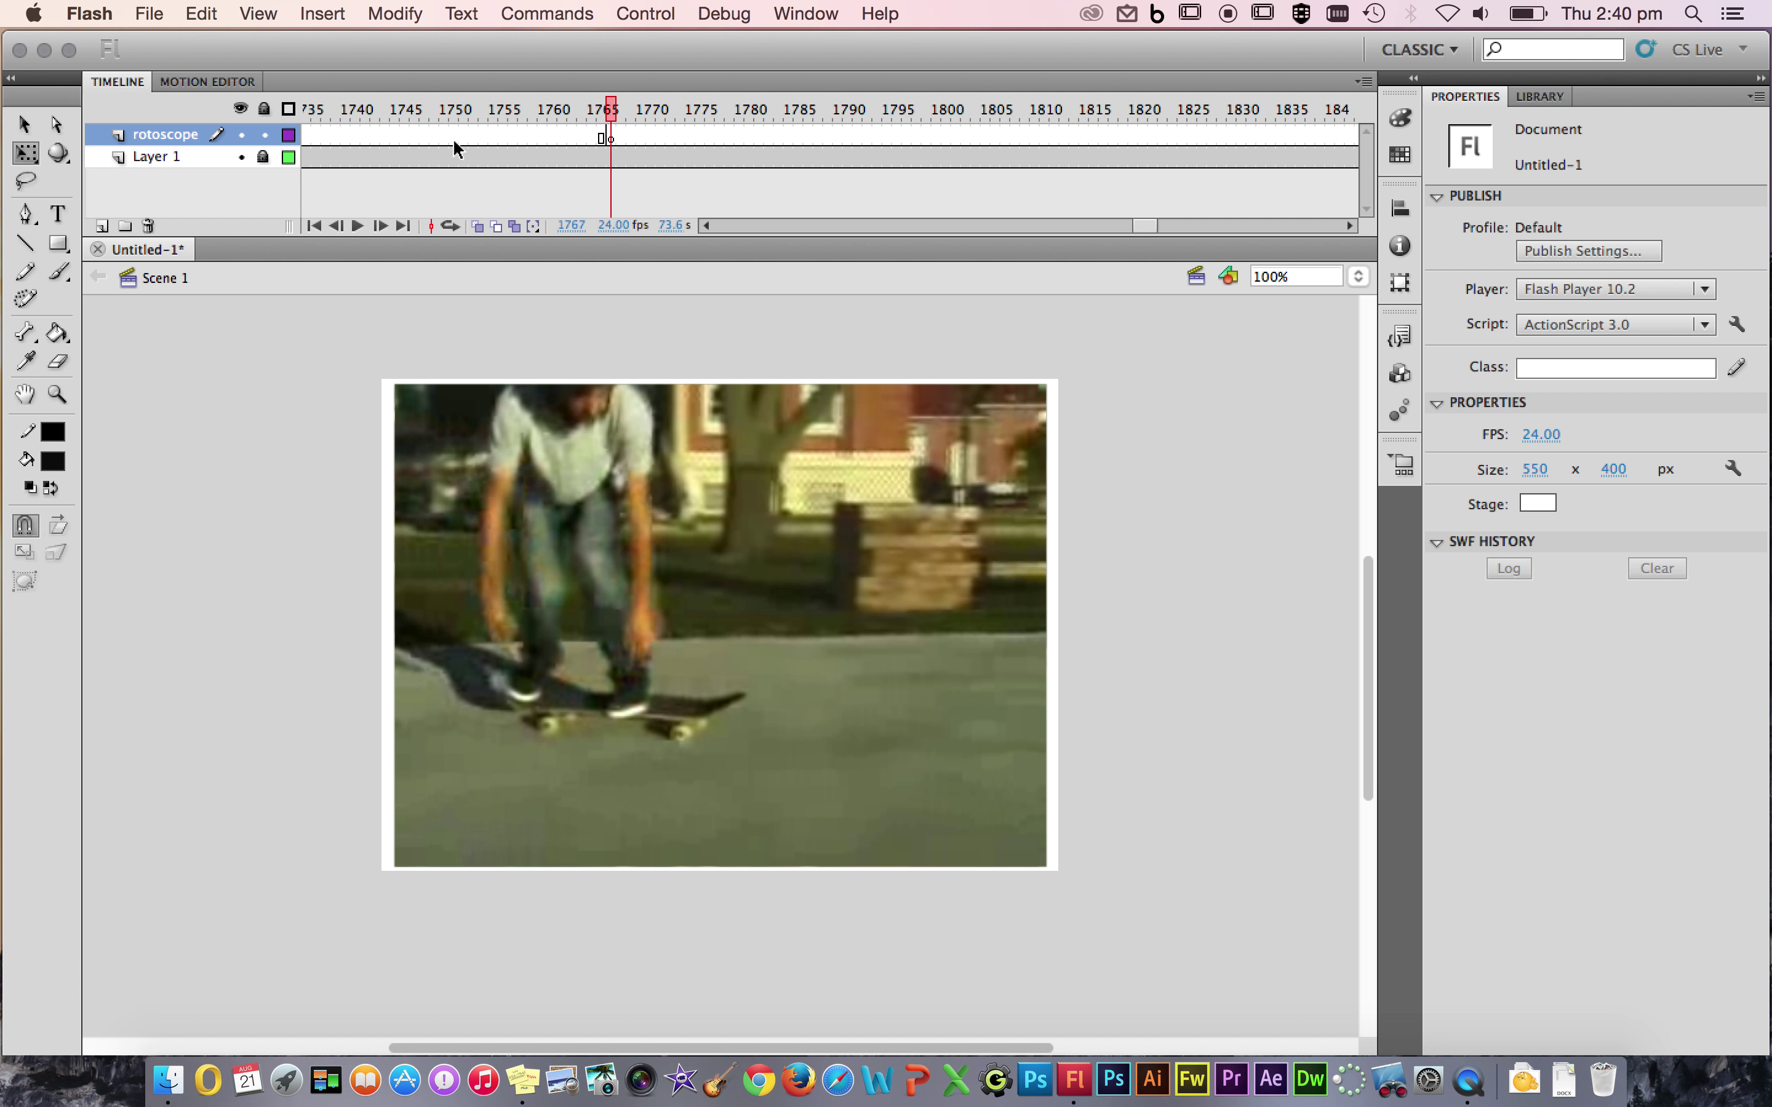
# Trace the skater's shirt, neckline and arms on frame 1767 of the rotoscope layer with the black Brush tool.
pyautogui.click(610, 135)
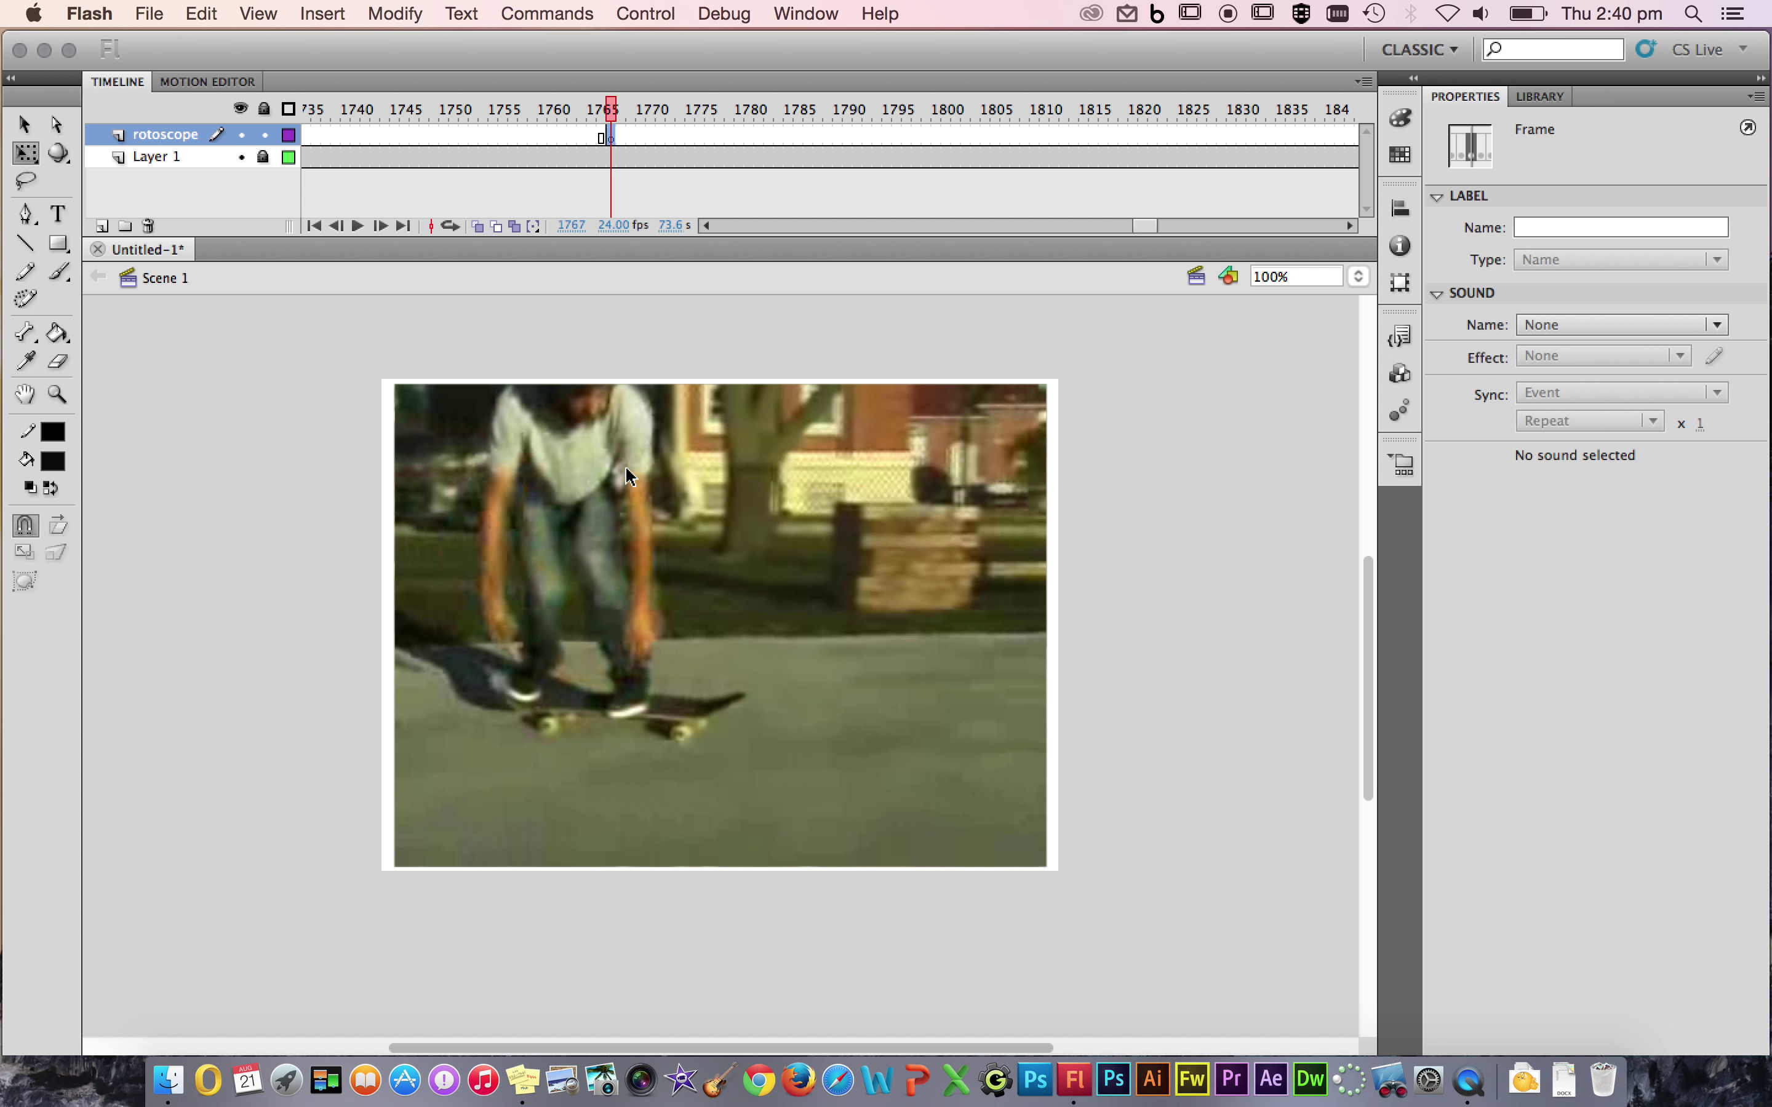
pyautogui.click(60, 270)
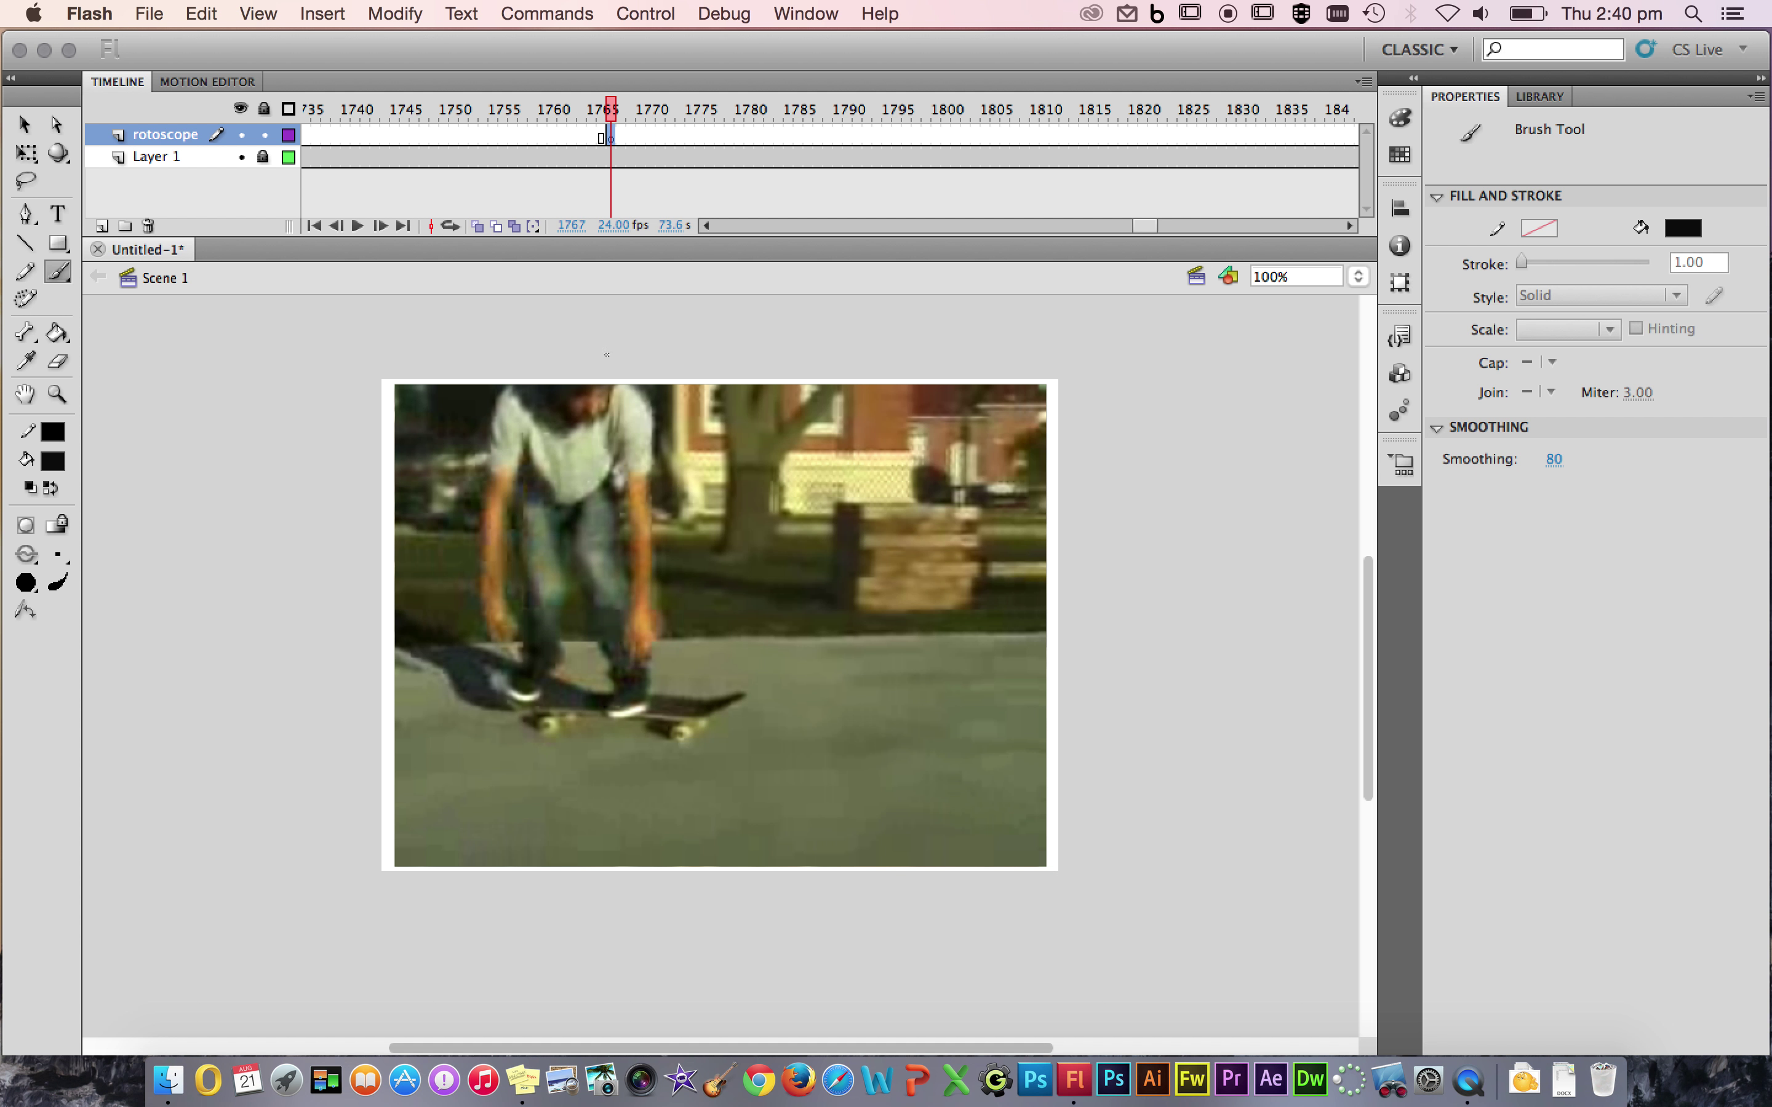
pyautogui.moveTo(507, 384); pyautogui.dragTo(513, 378)
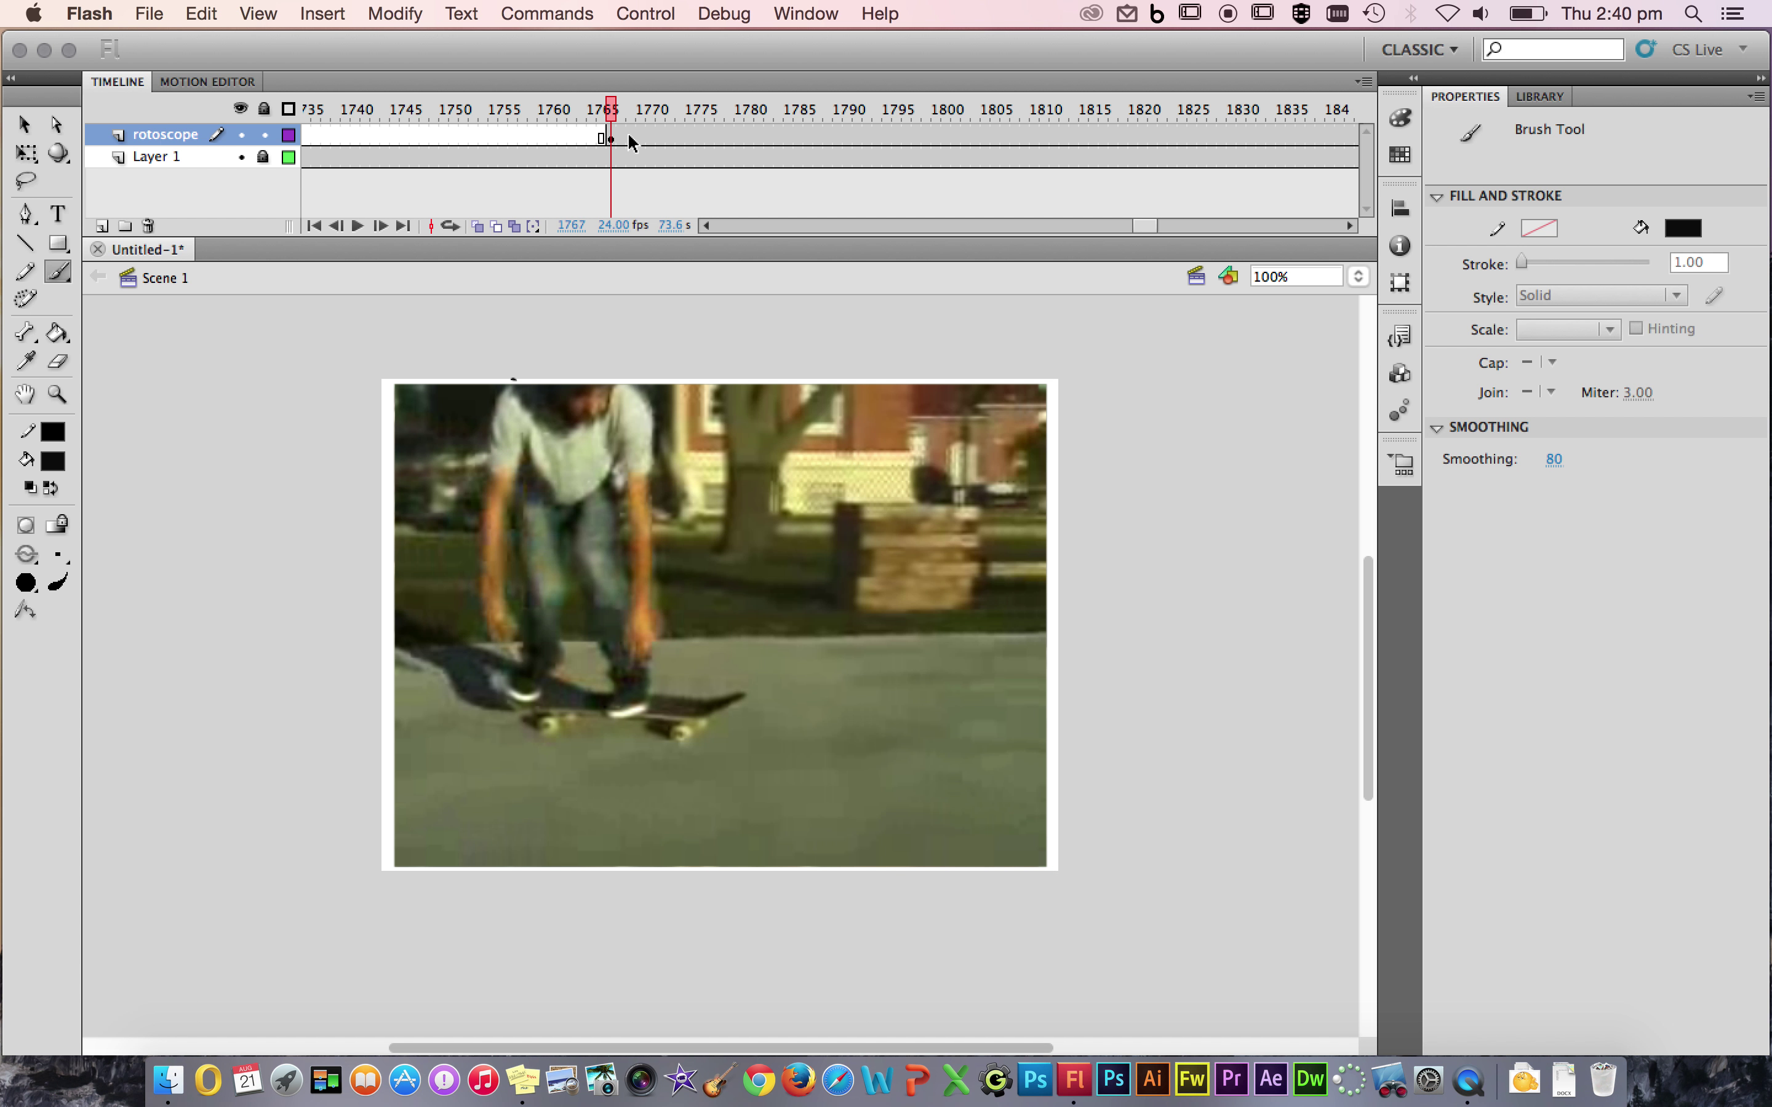
pyautogui.click(611, 138)
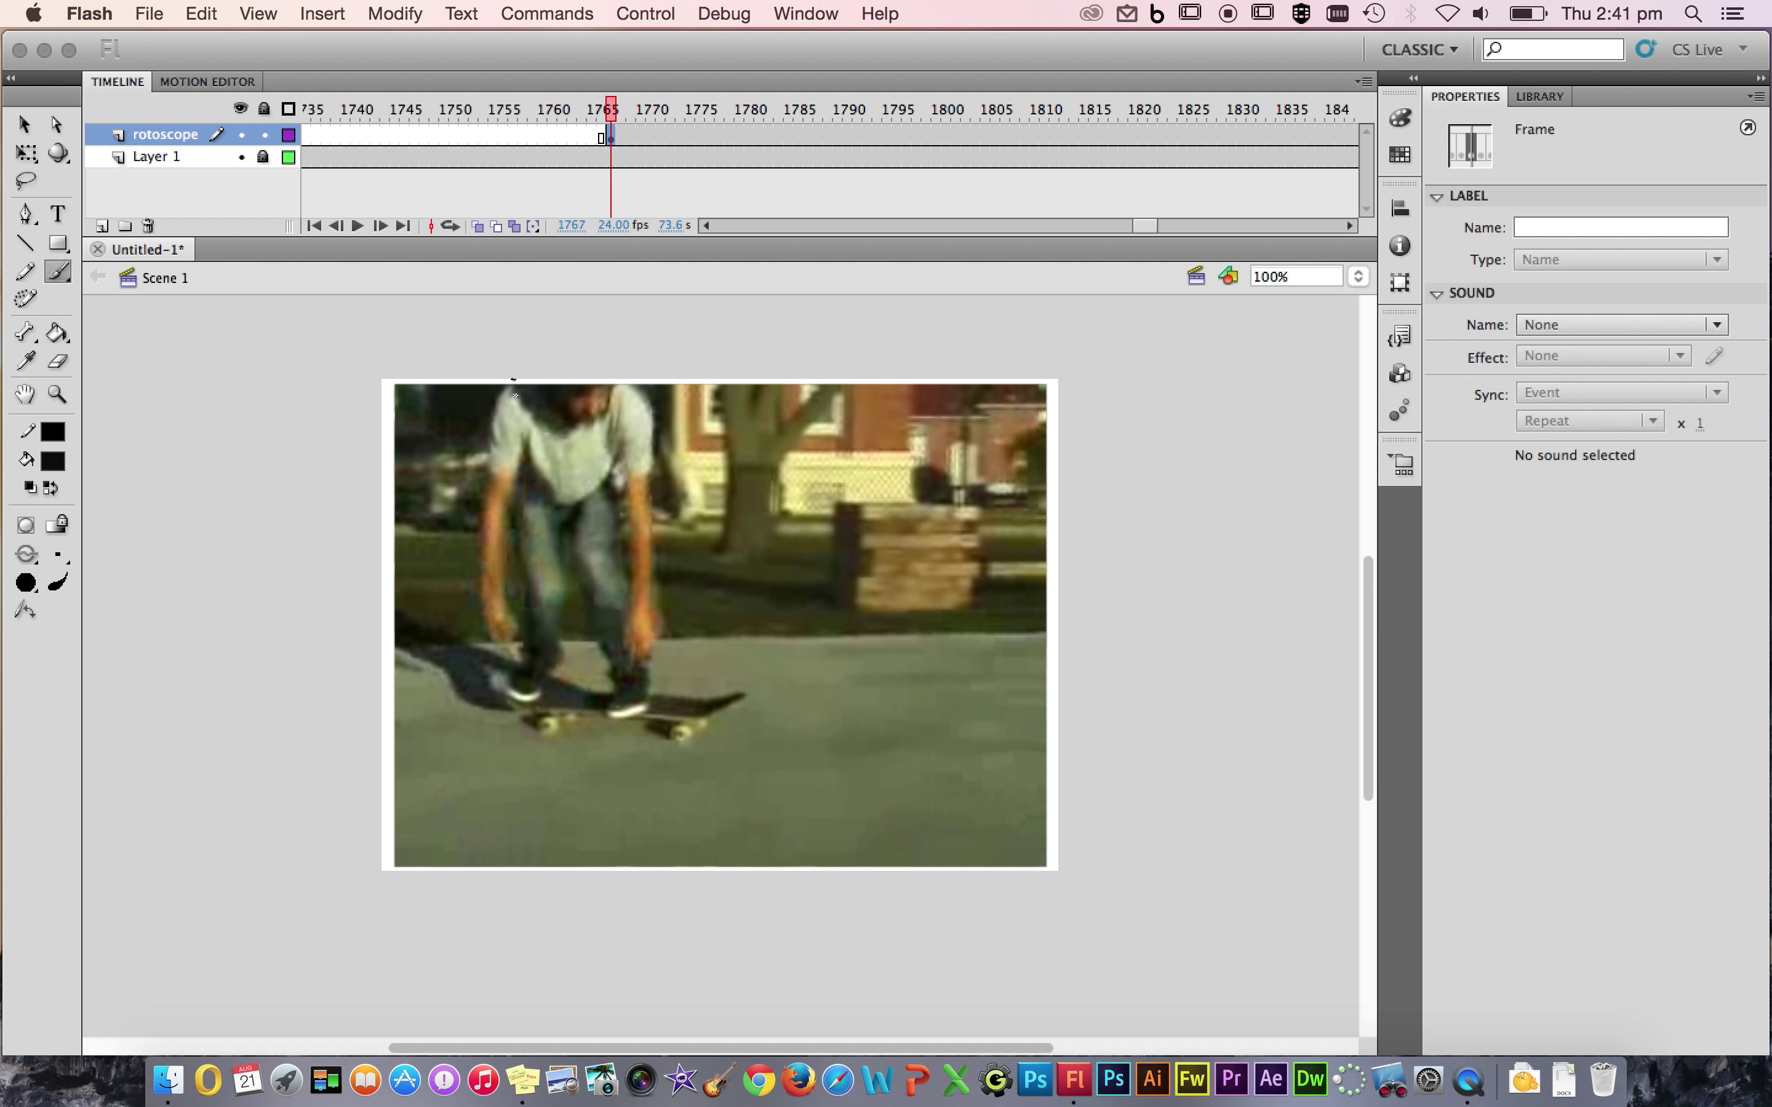
pyautogui.moveTo(514, 376)
pyautogui.mouseDown()
pyautogui.moveTo(494, 407)
pyautogui.moveTo(481, 589)
pyautogui.moveTo(506, 643)
pyautogui.moveTo(498, 462)
pyautogui.moveTo(520, 473)
pyautogui.moveTo(529, 454)
pyautogui.moveTo(545, 501)
pyautogui.moveTo(617, 455)
pyautogui.mouseUp()
pyautogui.moveTo(614, 386)
pyautogui.mouseDown()
pyautogui.moveTo(577, 426)
pyautogui.moveTo(561, 403)
pyautogui.moveTo(561, 426)
pyautogui.moveTo(544, 395)
pyautogui.moveTo(623, 384)
pyautogui.moveTo(646, 401)
pyautogui.moveTo(649, 470)
pyautogui.moveTo(627, 481)
pyautogui.moveTo(618, 455)
pyautogui.moveTo(651, 484)
pyautogui.moveTo(652, 614)
pyautogui.mouseUp()
pyautogui.moveTo(639, 483)
pyautogui.mouseDown()
pyautogui.moveTo(648, 664)
pyautogui.moveTo(660, 637)
pyautogui.mouseUp()
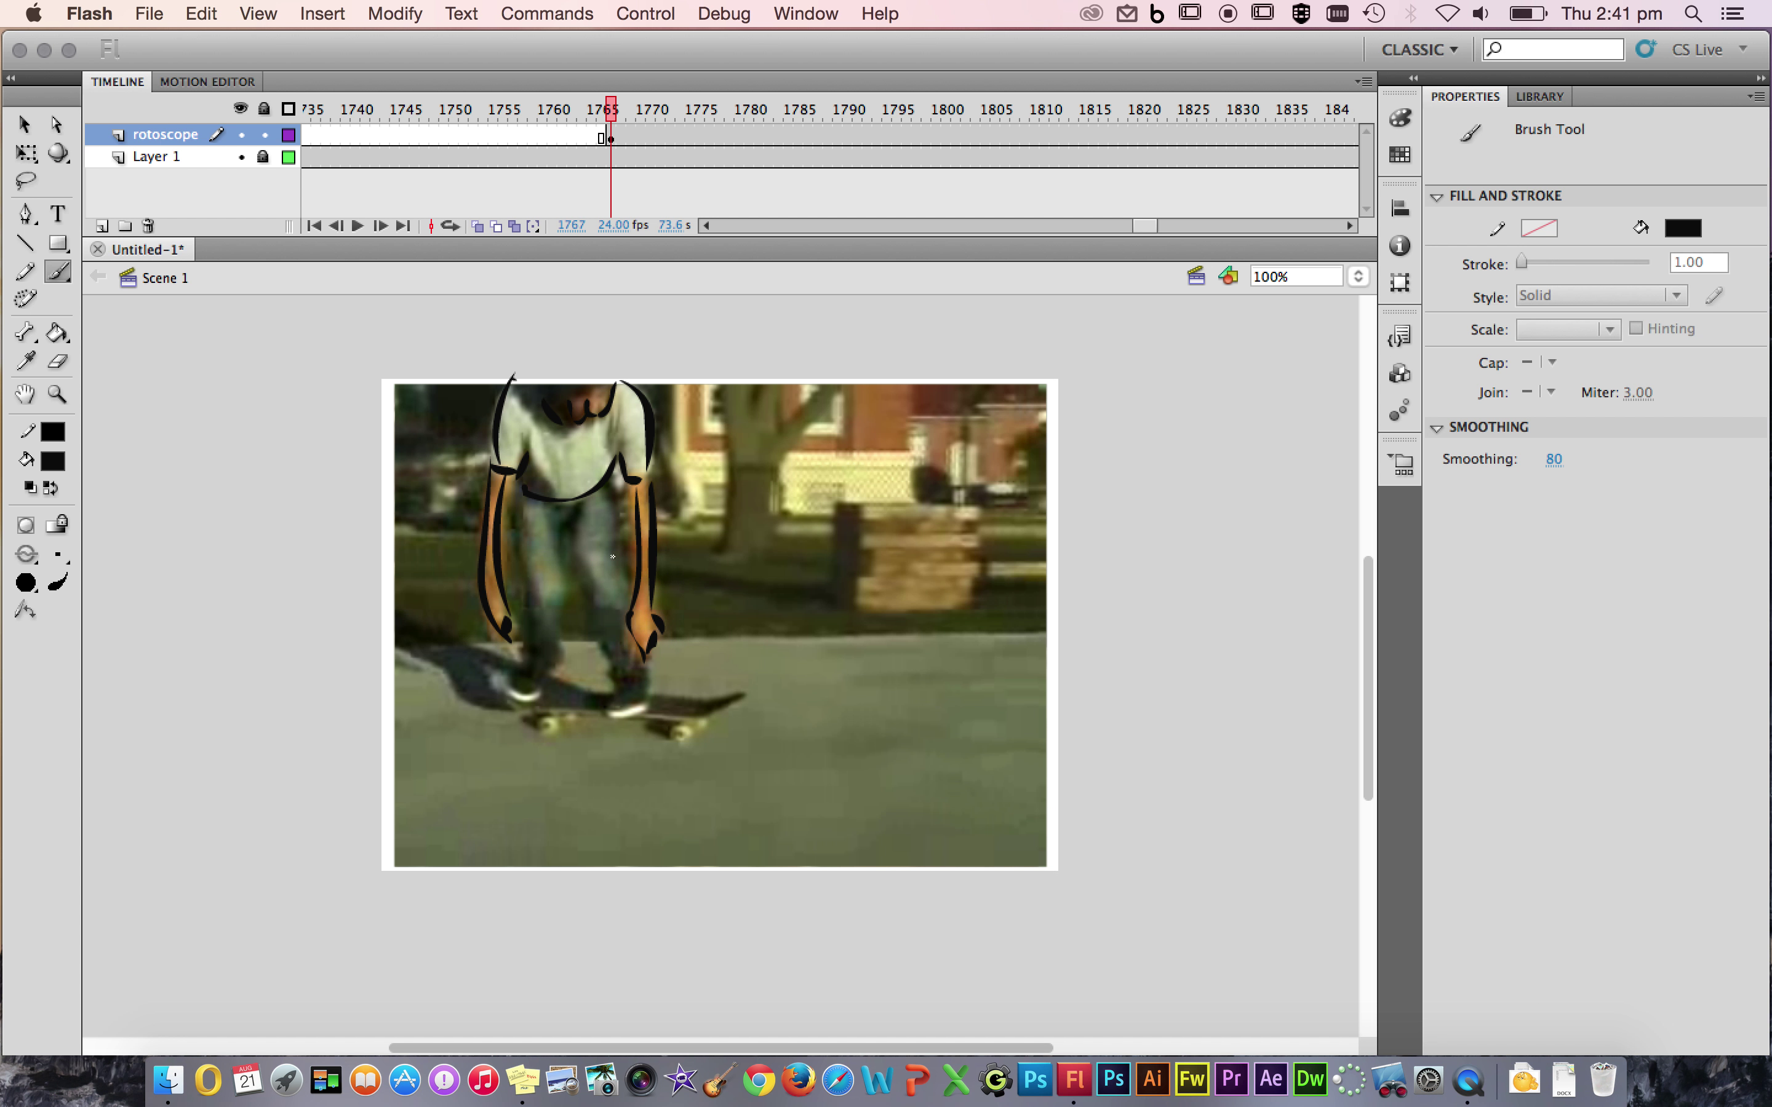
# Trace the skater's legs, shoes, skateboard and wheels, and the pavement's edge across the picture on frame 1767.
pyautogui.moveTo(617, 481); pyautogui.dragTo(624, 586)
pyautogui.moveTo(580, 515)
pyautogui.mouseDown()
pyautogui.moveTo(602, 652)
pyautogui.moveTo(619, 683)
pyautogui.moveTo(648, 669)
pyautogui.moveTo(613, 715)
pyautogui.moveTo(650, 704)
pyautogui.moveTo(648, 669)
pyautogui.mouseUp()
pyautogui.moveTo(580, 521)
pyautogui.mouseDown()
pyautogui.moveTo(551, 672)
pyautogui.moveTo(561, 657)
pyautogui.mouseUp()
pyautogui.moveTo(525, 497)
pyautogui.mouseDown()
pyautogui.moveTo(532, 644)
pyautogui.moveTo(509, 684)
pyautogui.moveTo(738, 701)
pyautogui.moveTo(660, 725)
pyautogui.moveTo(677, 742)
pyautogui.mouseUp()
pyautogui.moveTo(540, 727)
pyautogui.mouseDown()
pyautogui.moveTo(601, 714)
pyautogui.moveTo(525, 714)
pyautogui.mouseUp()
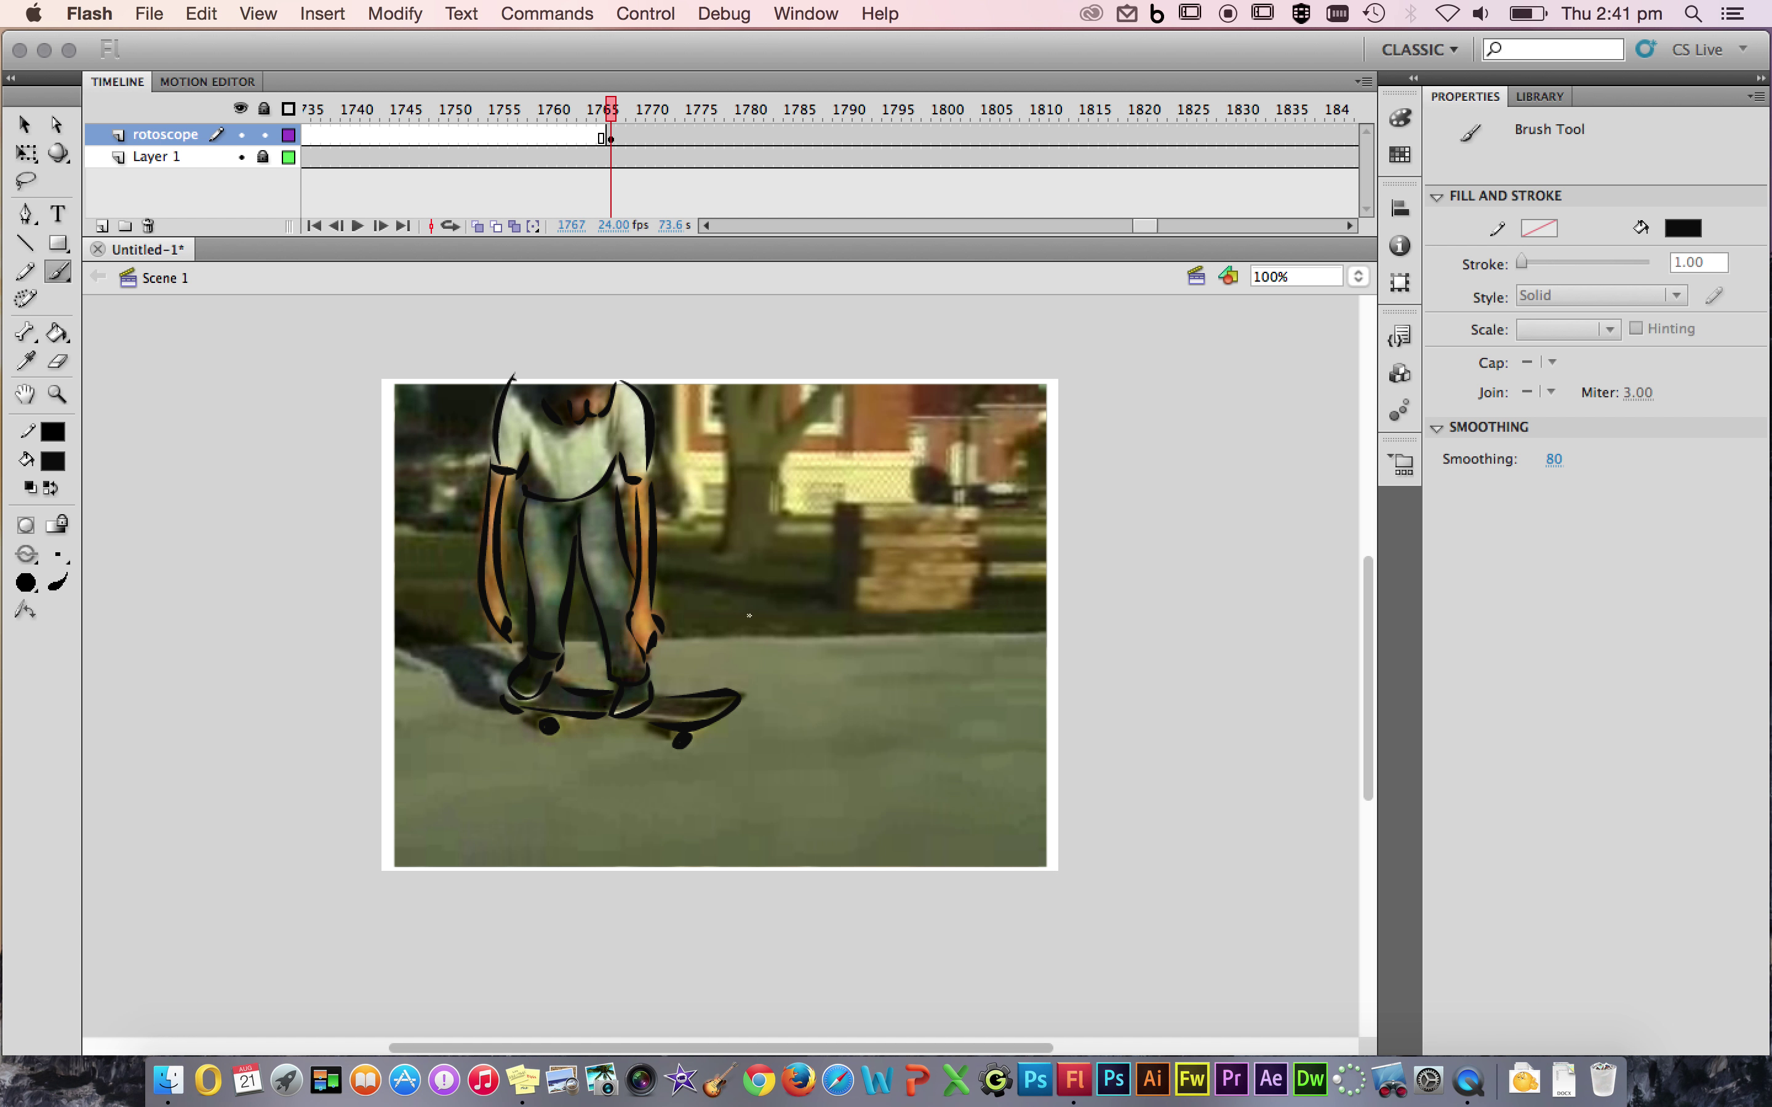
pyautogui.moveTo(1041, 628)
pyautogui.mouseDown()
pyautogui.moveTo(620, 639)
pyautogui.moveTo(574, 663)
pyautogui.moveTo(594, 644)
pyautogui.moveTo(473, 668)
pyautogui.moveTo(498, 644)
pyautogui.moveTo(390, 649)
pyautogui.mouseUp()
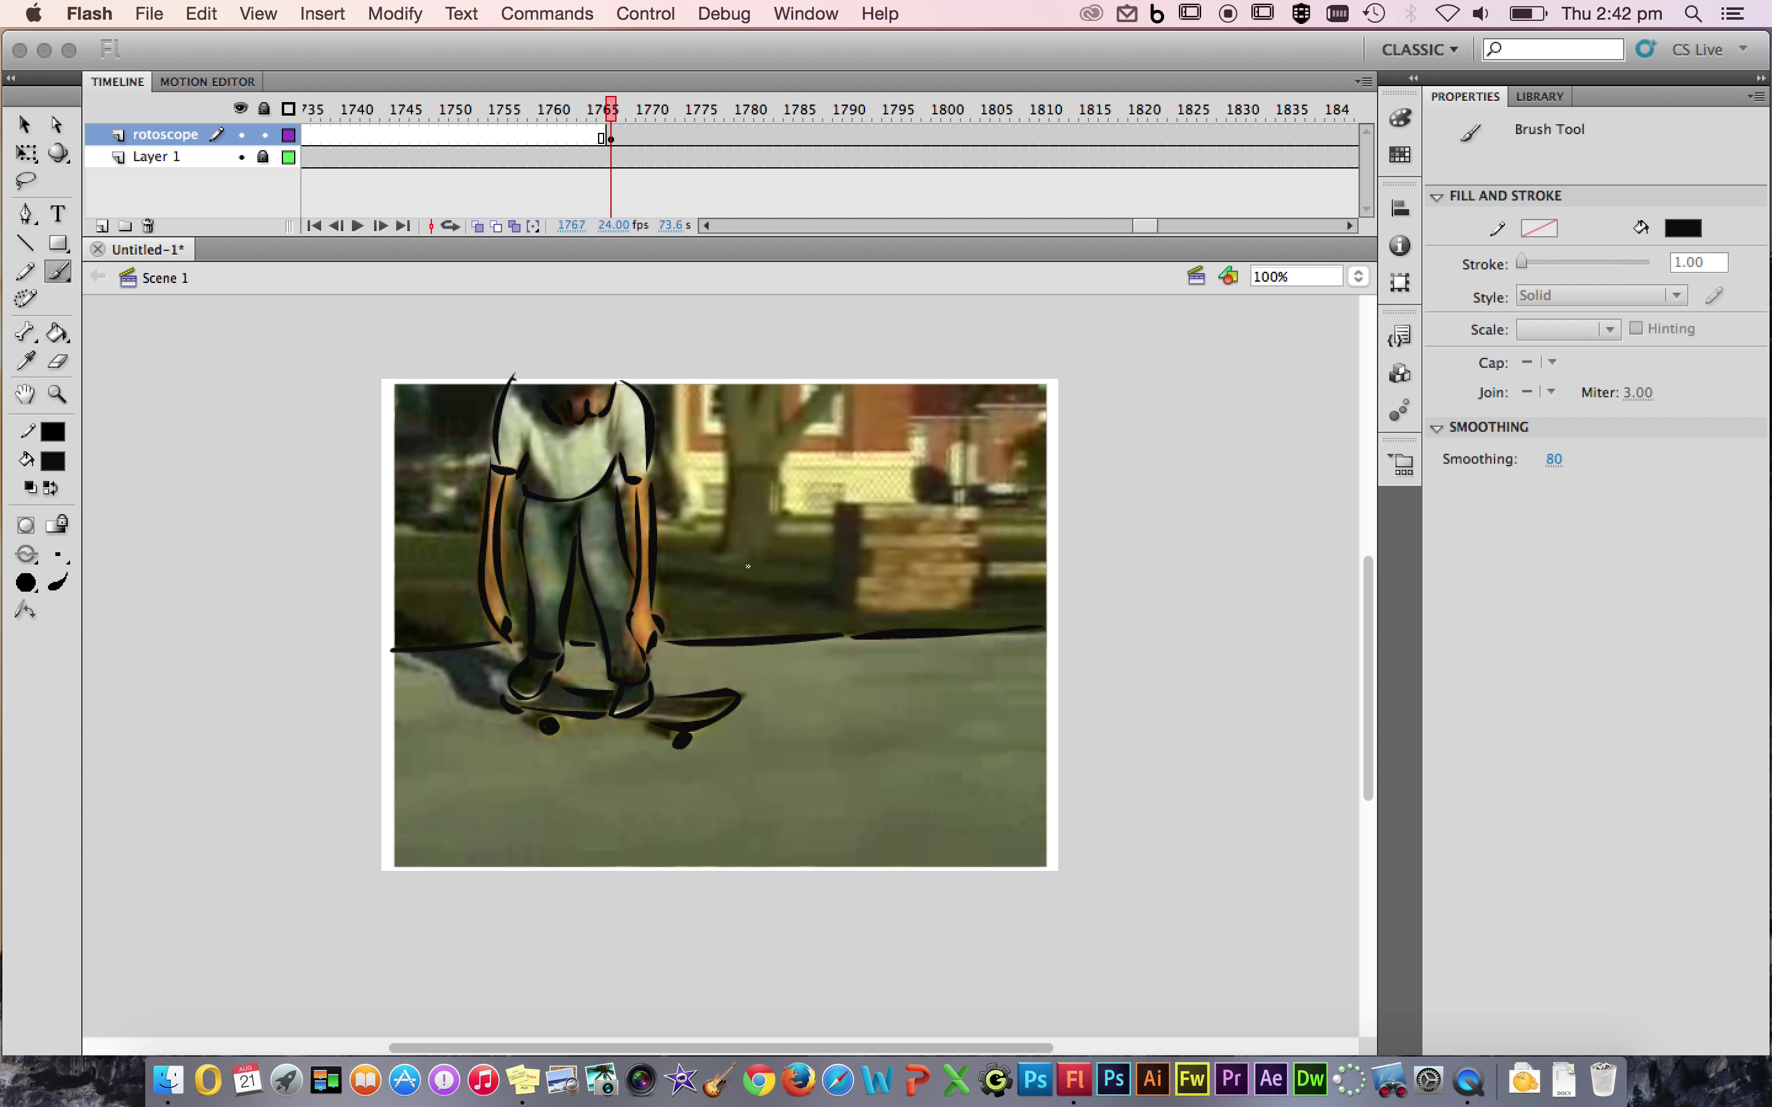
# Hide the video layer to examine the line drawing on its own, and show the video again.
pyautogui.click(241, 157)
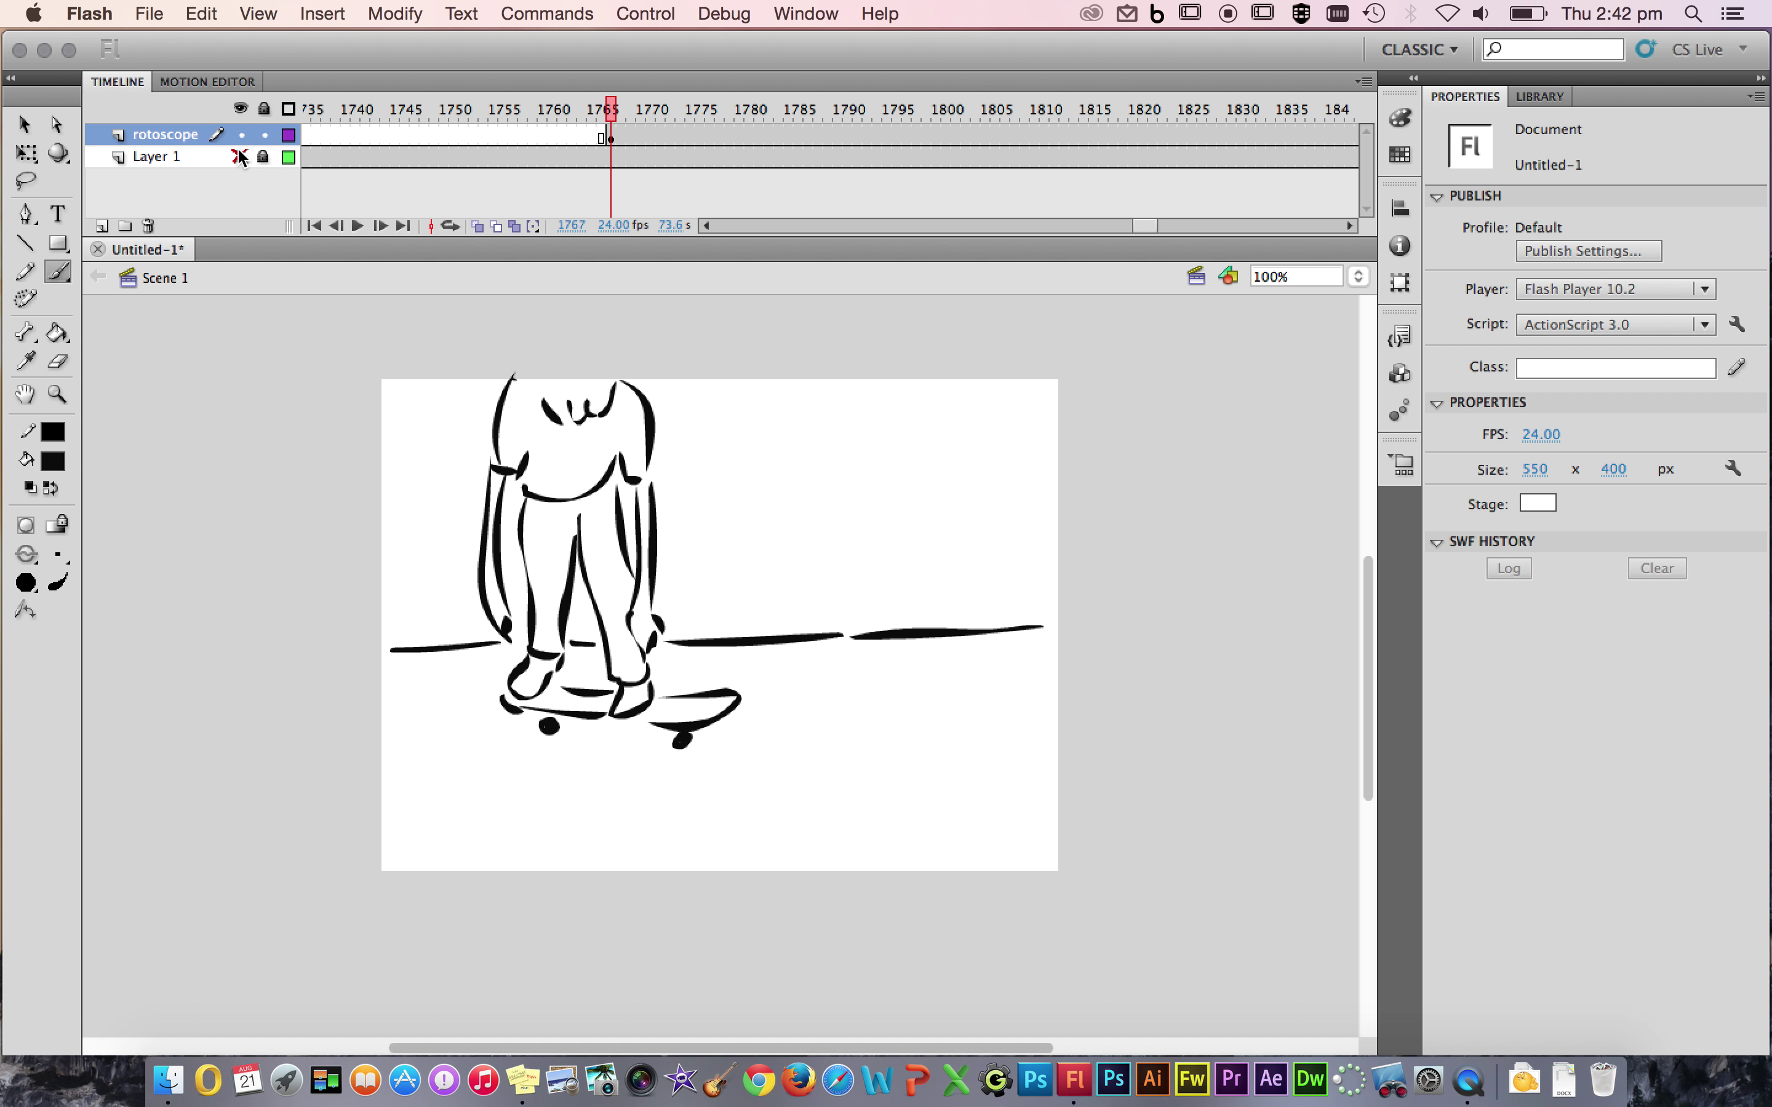
pyautogui.press('b')
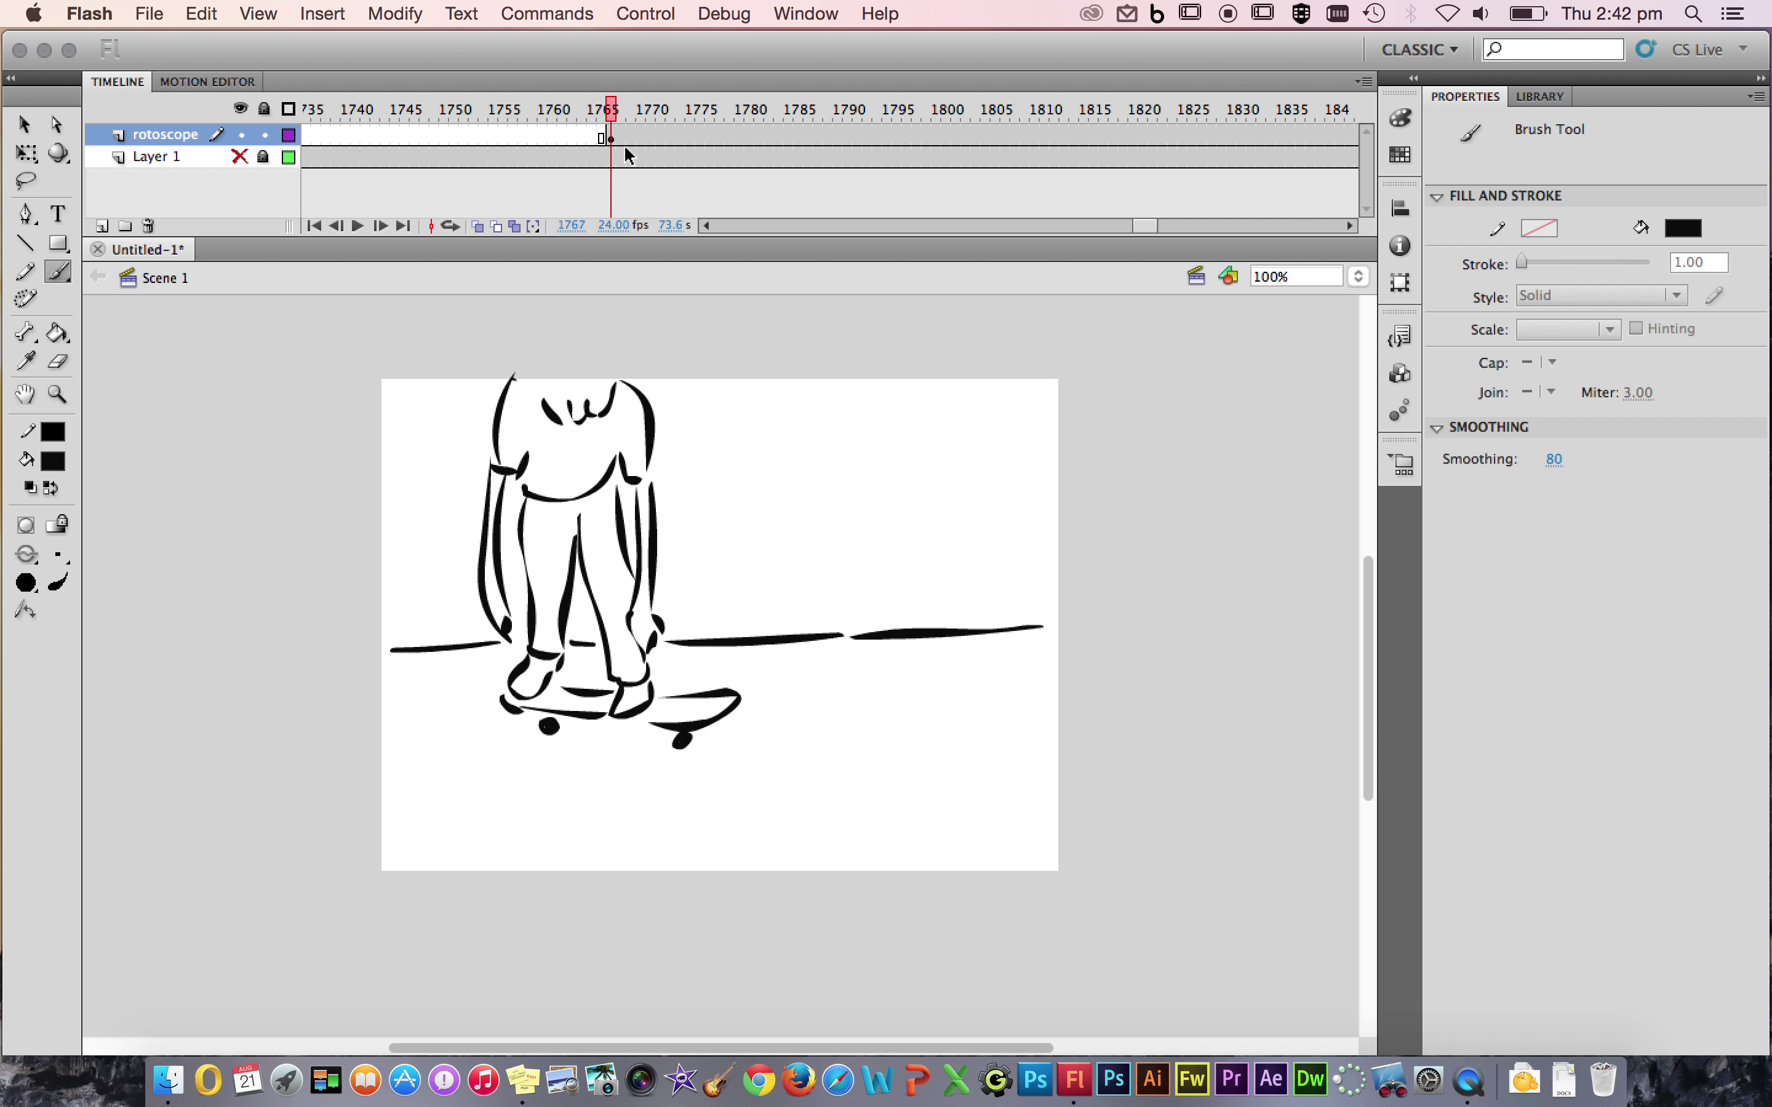
pyautogui.click(239, 155)
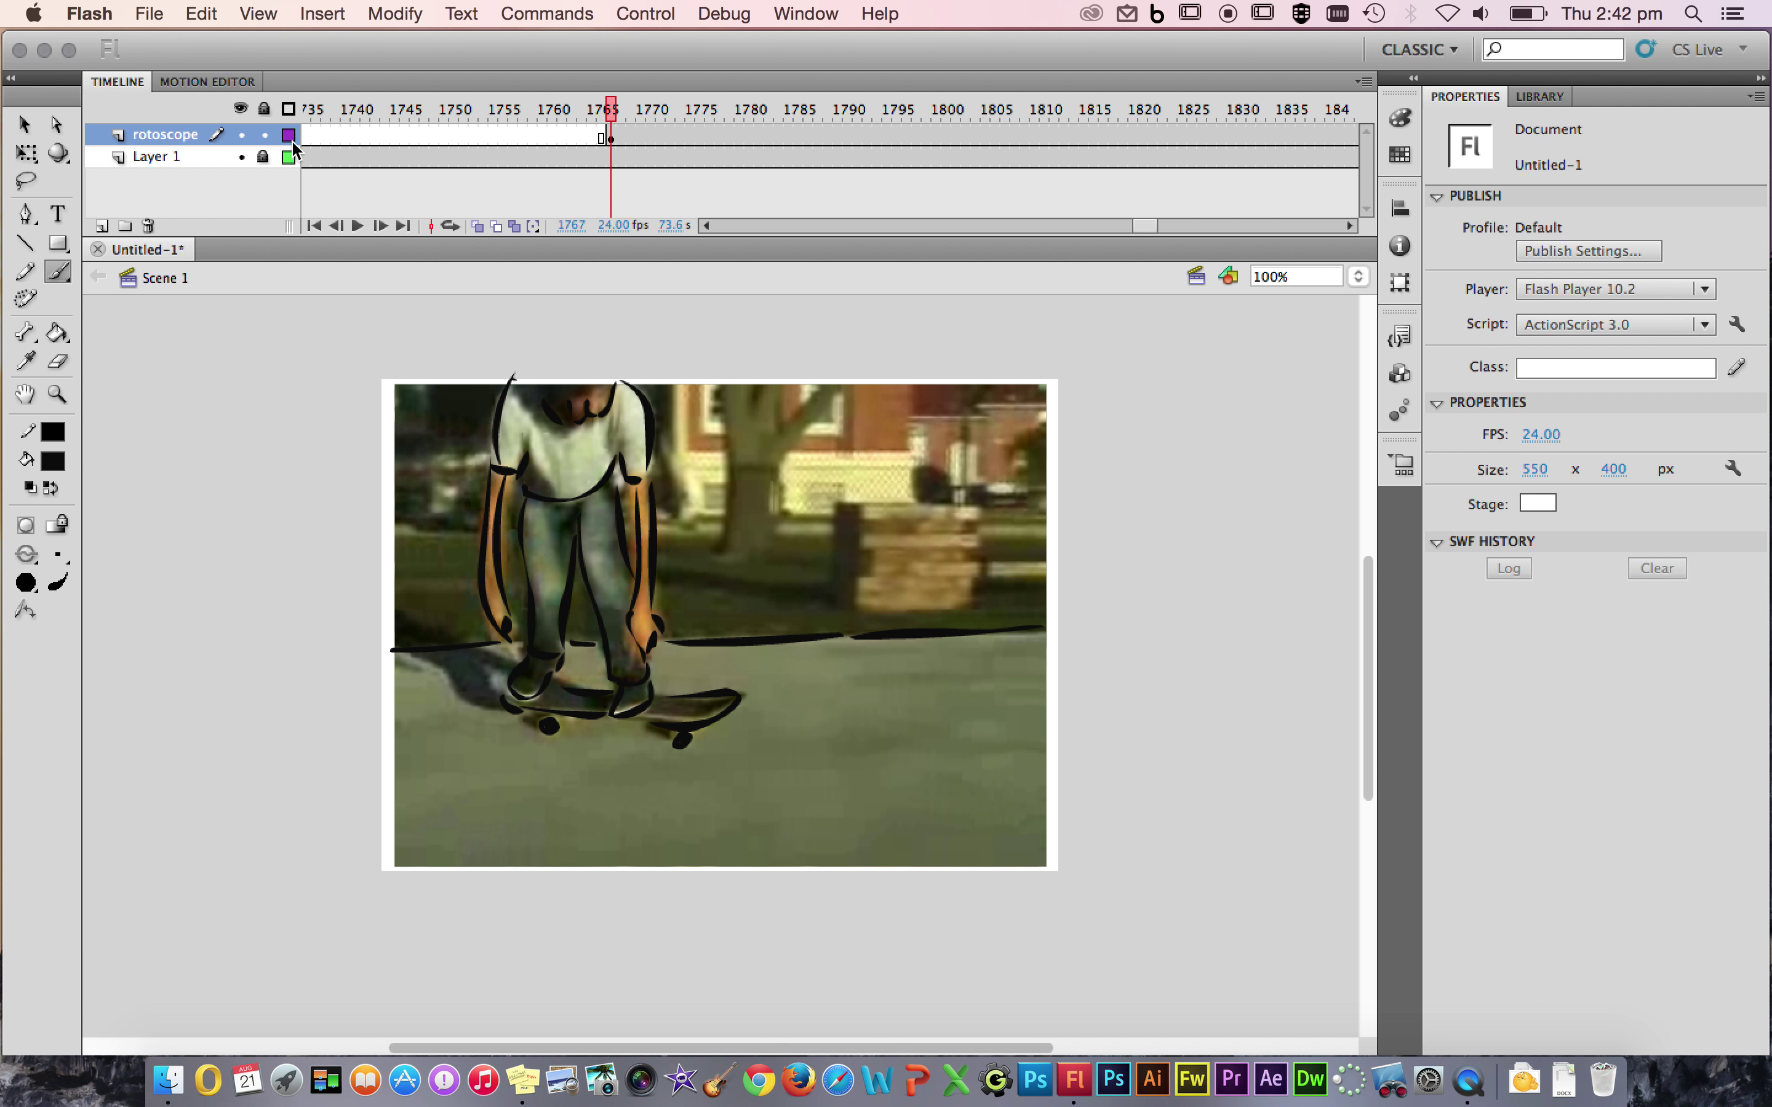
# Insert a blank keyframe at frame 1768 on the rotoscope layer and trace the skater's shirt, neckline, arms and jeans with the Brush tool.
pyautogui.click(626, 136)
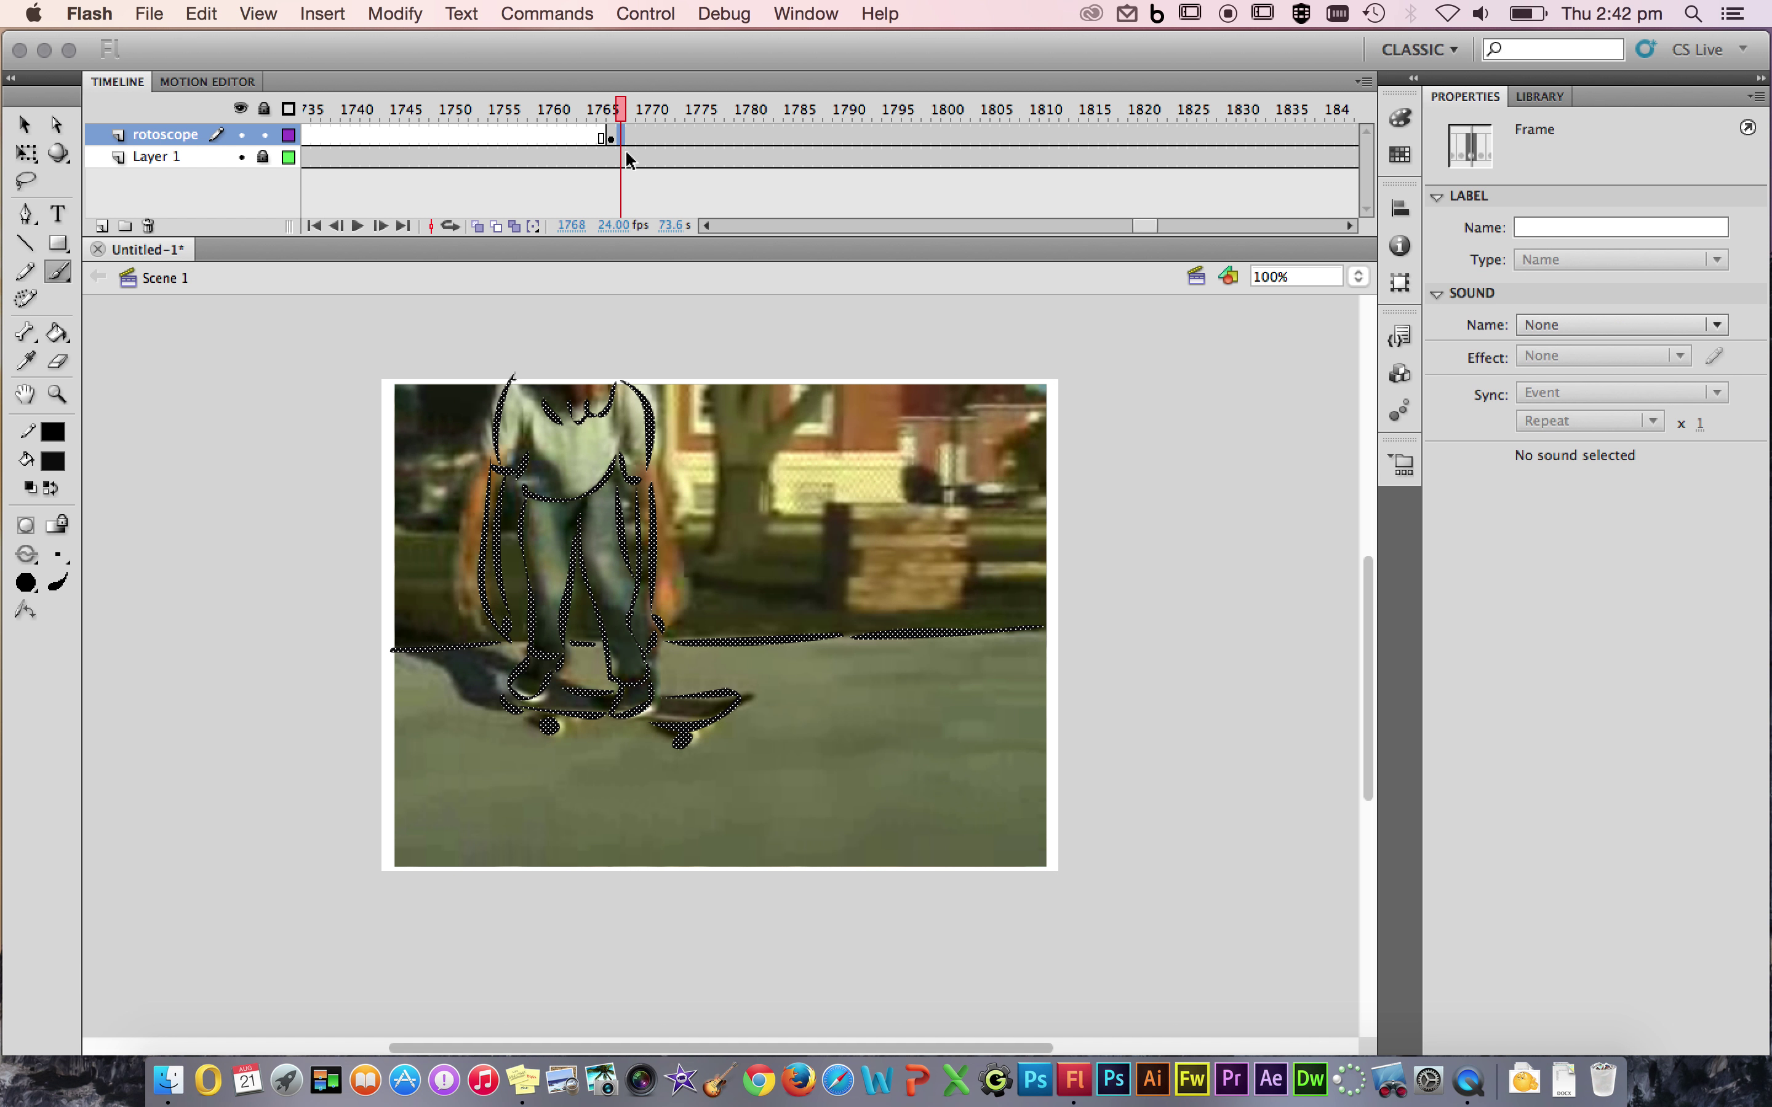
pyautogui.press('F7')
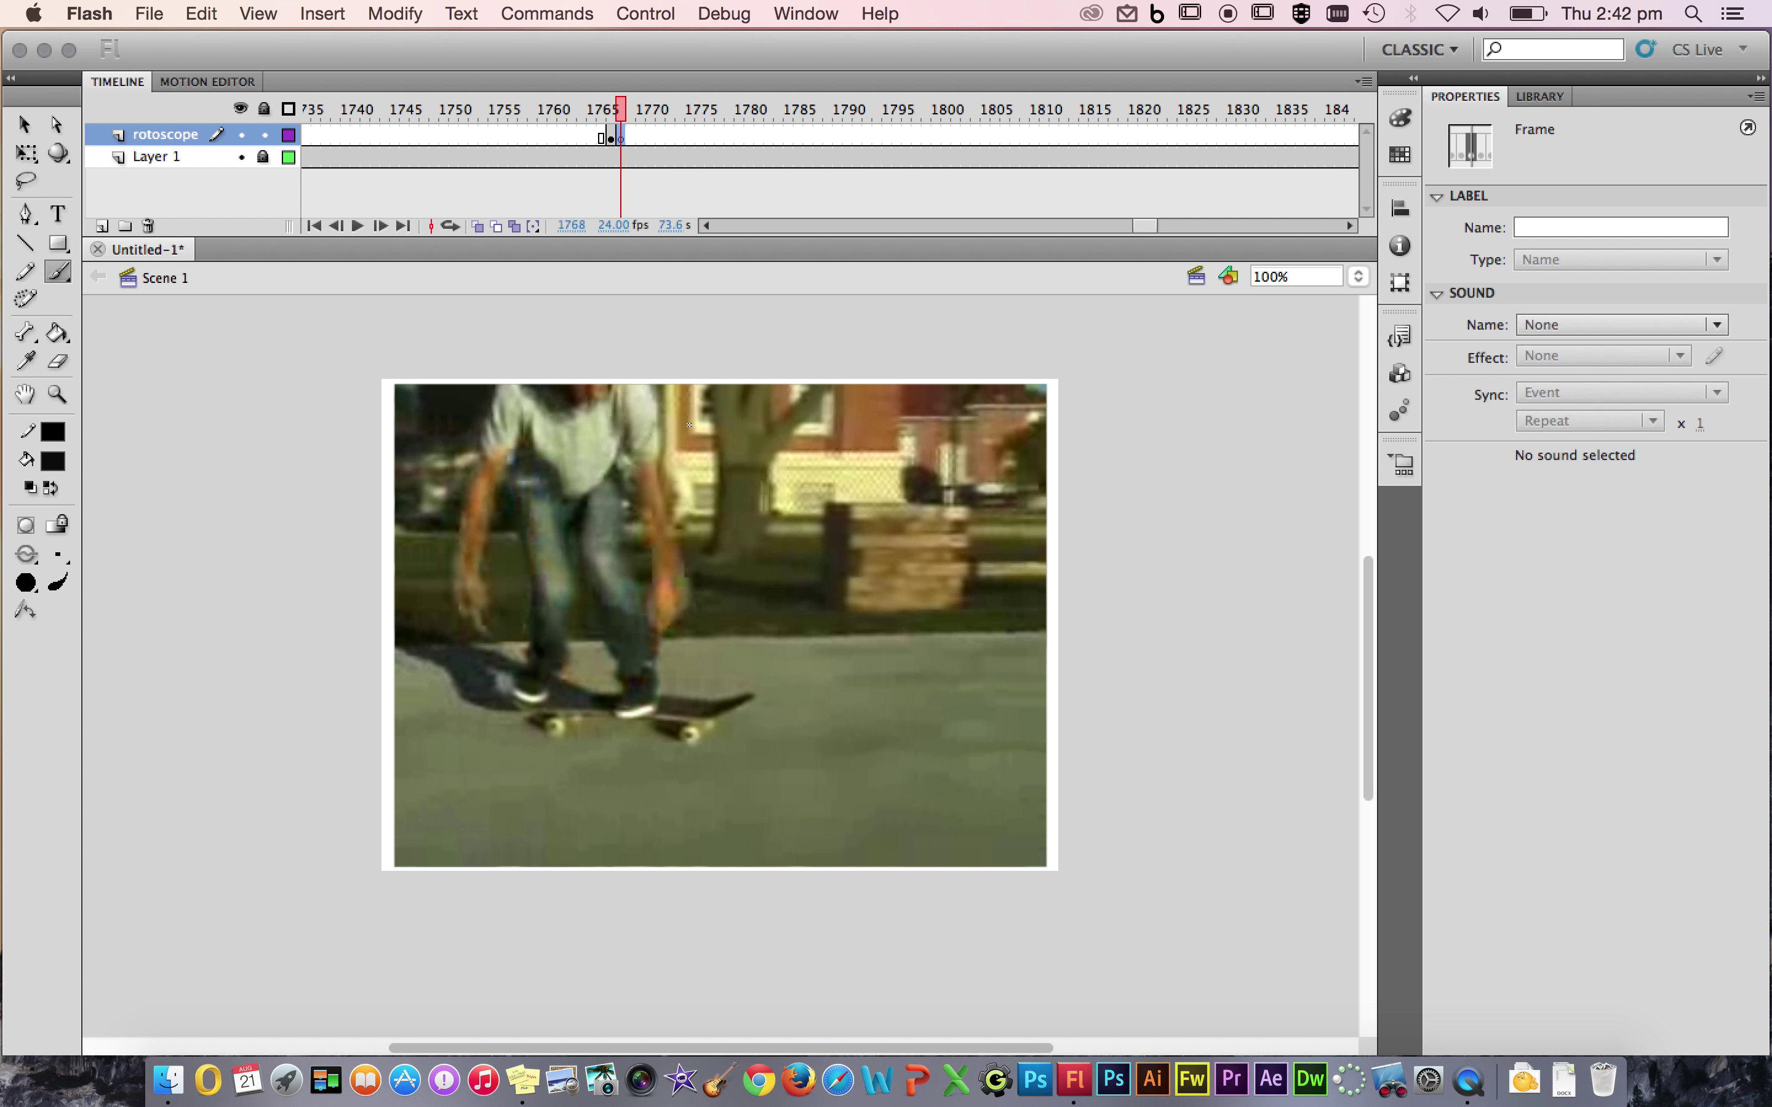
pyautogui.moveTo(646, 380)
pyautogui.mouseDown()
pyautogui.moveTo(656, 458)
pyautogui.moveTo(635, 463)
pyautogui.moveTo(629, 442)
pyautogui.moveTo(594, 489)
pyautogui.moveTo(558, 478)
pyautogui.mouseUp()
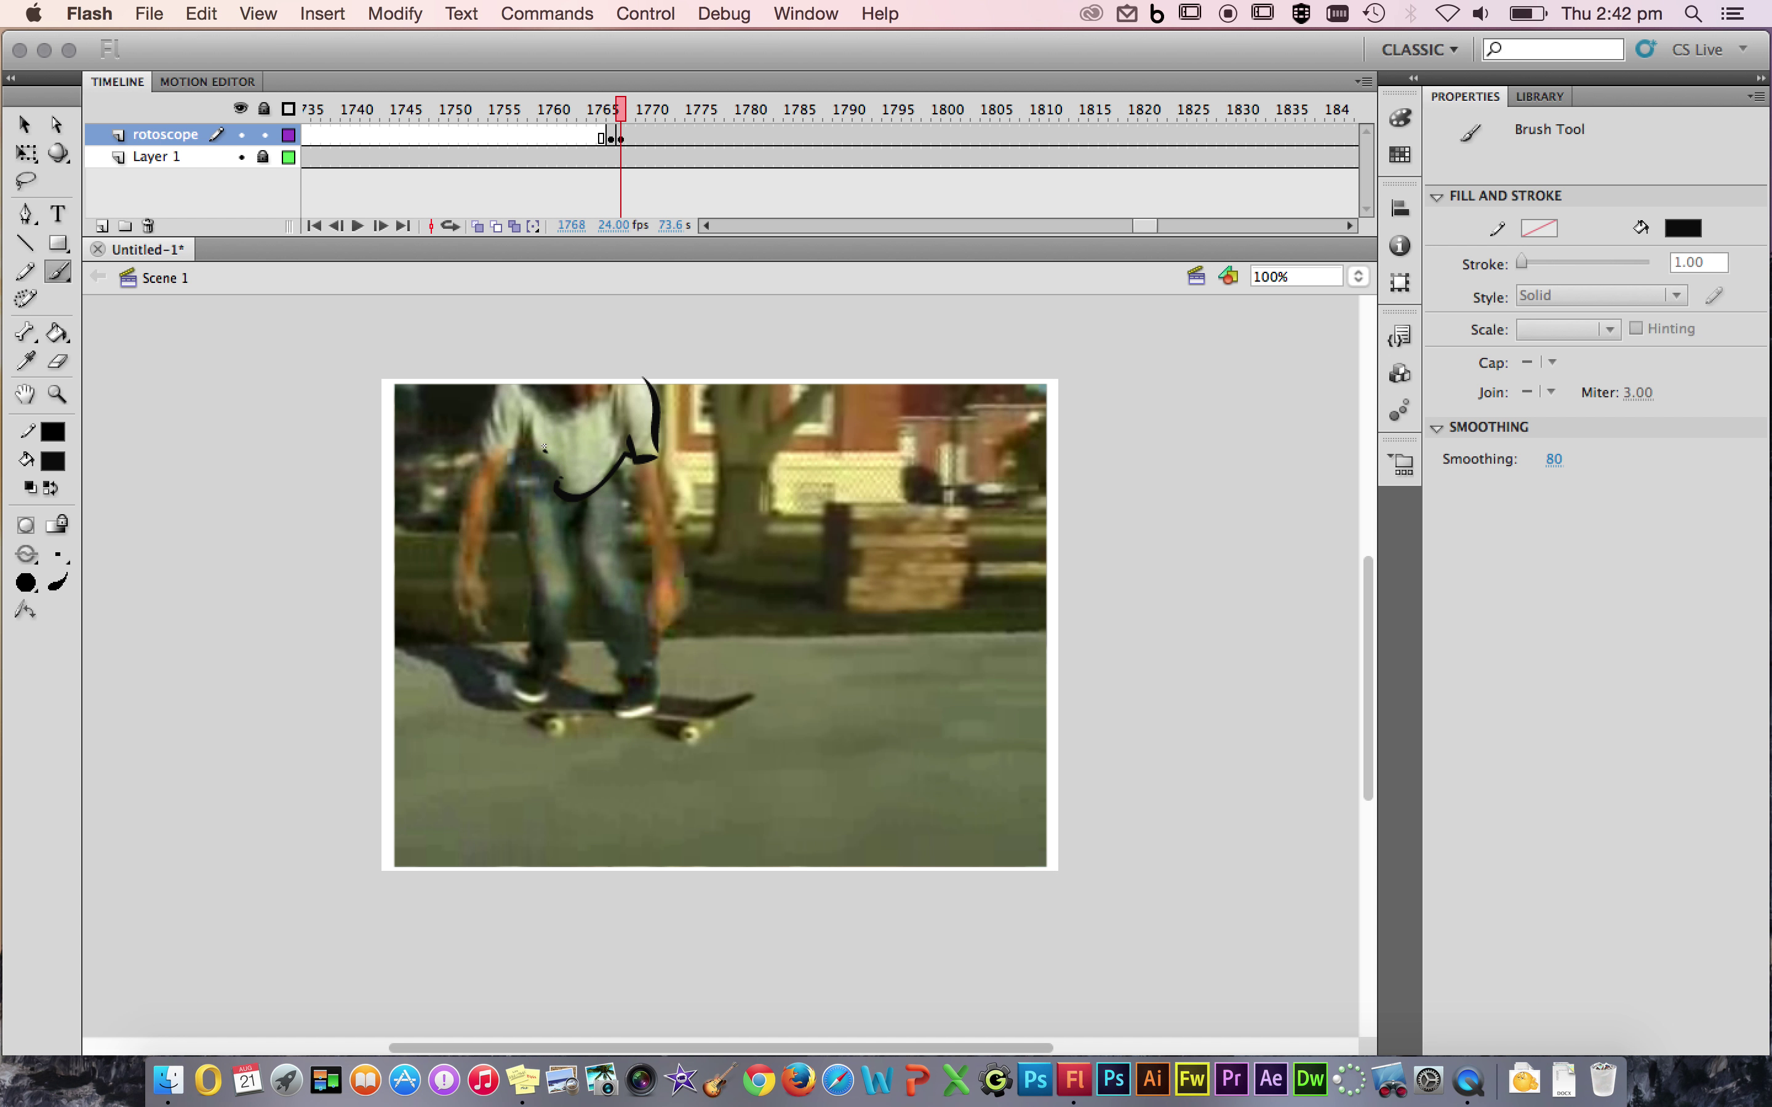
pyautogui.moveTo(543, 465)
pyautogui.mouseDown()
pyautogui.moveTo(516, 429)
pyautogui.moveTo(481, 441)
pyautogui.moveTo(500, 381)
pyautogui.moveTo(574, 405)
pyautogui.moveTo(585, 378)
pyautogui.mouseUp()
pyautogui.moveTo(580, 501)
pyautogui.mouseDown()
pyautogui.moveTo(569, 668)
pyautogui.moveTo(534, 662)
pyautogui.moveTo(505, 462)
pyautogui.moveTo(488, 608)
pyautogui.moveTo(458, 580)
pyautogui.moveTo(492, 408)
pyautogui.mouseUp()
pyautogui.moveTo(654, 460)
pyautogui.mouseDown()
pyautogui.moveTo(689, 586)
pyautogui.moveTo(672, 618)
pyautogui.moveTo(663, 565)
pyautogui.mouseUp()
pyautogui.moveTo(625, 470)
pyautogui.mouseDown()
pyautogui.moveTo(658, 673)
pyautogui.moveTo(619, 684)
pyautogui.moveTo(578, 516)
pyautogui.mouseUp()
# Trace the skater's shoes, skateboard and wheels, and the pavement's edge across the picture on frame 1768.
pyautogui.moveTo(621, 673)
pyautogui.mouseDown()
pyautogui.moveTo(627, 708)
pyautogui.moveTo(661, 685)
pyautogui.moveTo(644, 712)
pyautogui.moveTo(750, 690)
pyautogui.moveTo(636, 712)
pyautogui.moveTo(550, 696)
pyautogui.moveTo(564, 715)
pyautogui.moveTo(517, 716)
pyautogui.moveTo(555, 731)
pyautogui.mouseUp()
pyautogui.moveTo(673, 729); pyautogui.dragTo(680, 734)
pyautogui.moveTo(525, 673)
pyautogui.mouseDown()
pyautogui.moveTo(524, 704)
pyautogui.moveTo(562, 699)
pyautogui.moveTo(541, 708)
pyautogui.mouseUp()
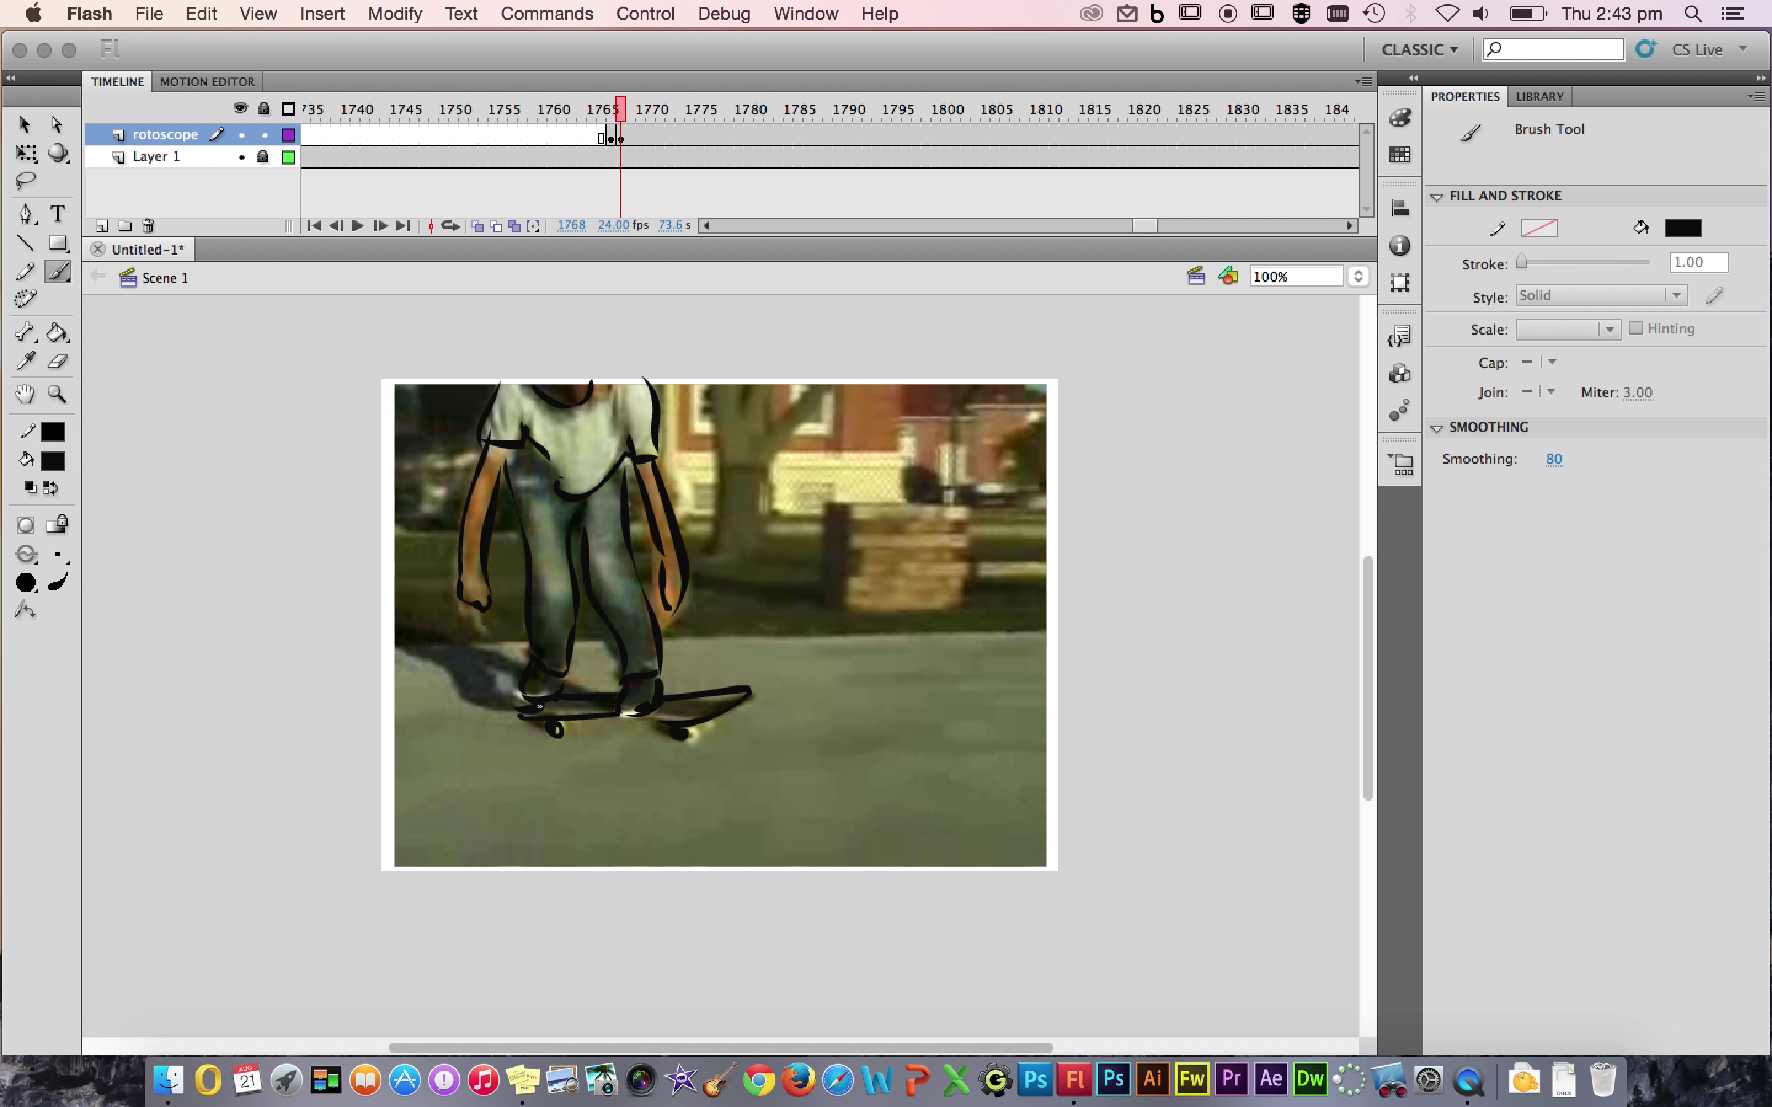
pyautogui.moveTo(660, 639)
pyautogui.mouseDown()
pyautogui.moveTo(838, 621)
pyautogui.moveTo(1049, 639)
pyautogui.mouseUp()
pyautogui.moveTo(576, 643)
pyautogui.mouseDown()
pyautogui.moveTo(604, 635)
pyautogui.moveTo(398, 647)
pyautogui.mouseUp()
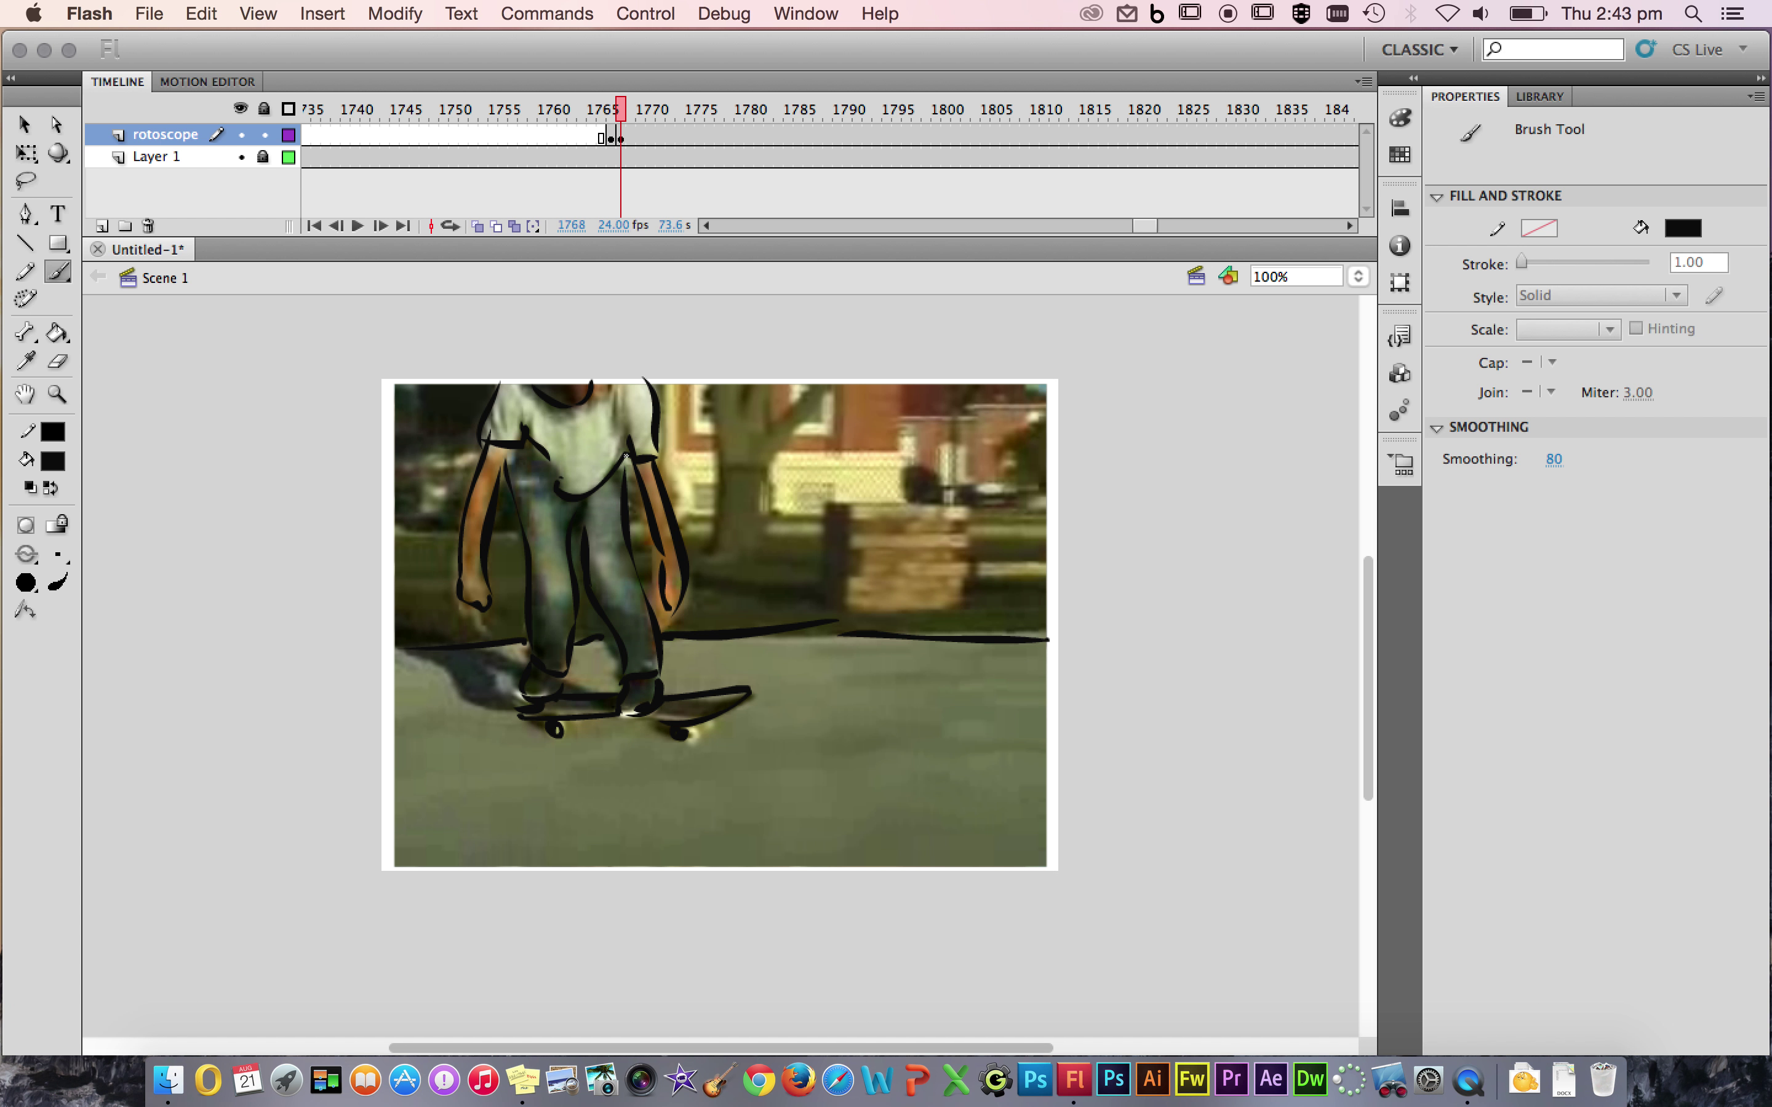
# Insert a blank keyframe at frame 1770 on the rotoscope layer and trace the skater's jeans and the lower part of the shirt.
pyautogui.click(628, 137)
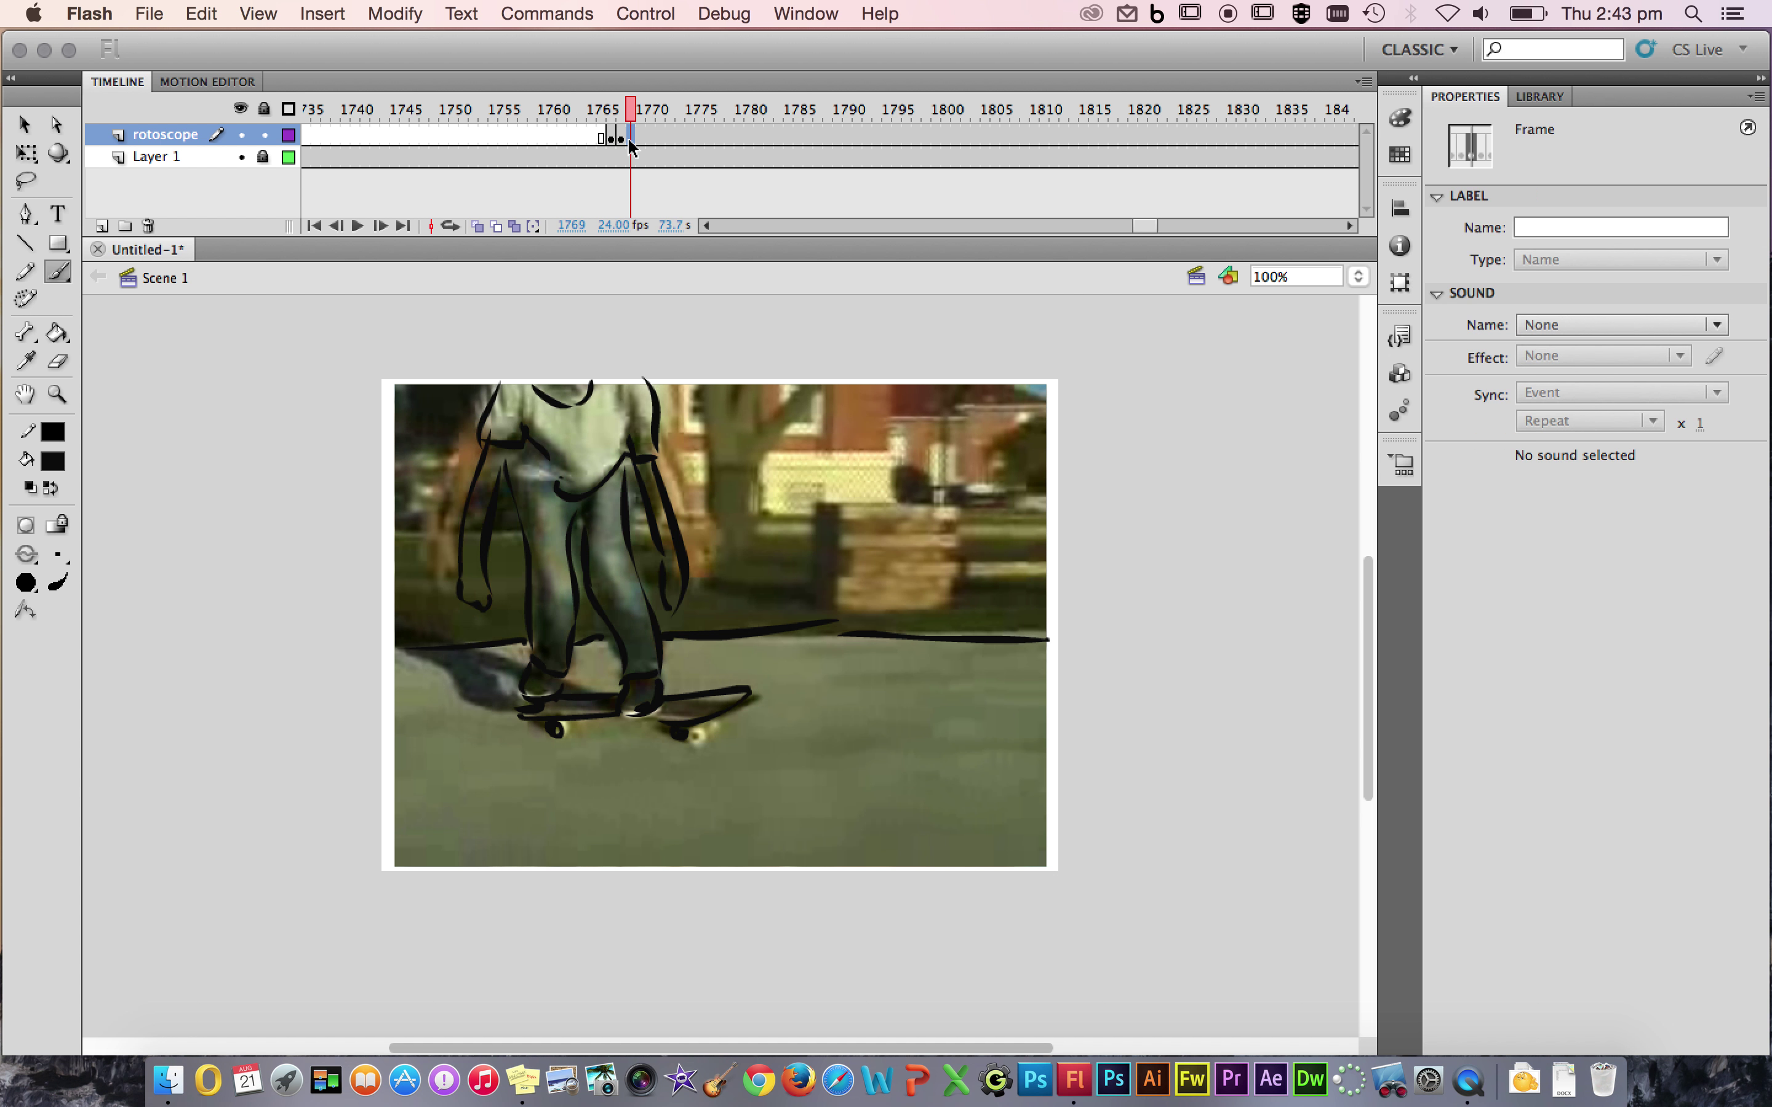
pyautogui.click(643, 136)
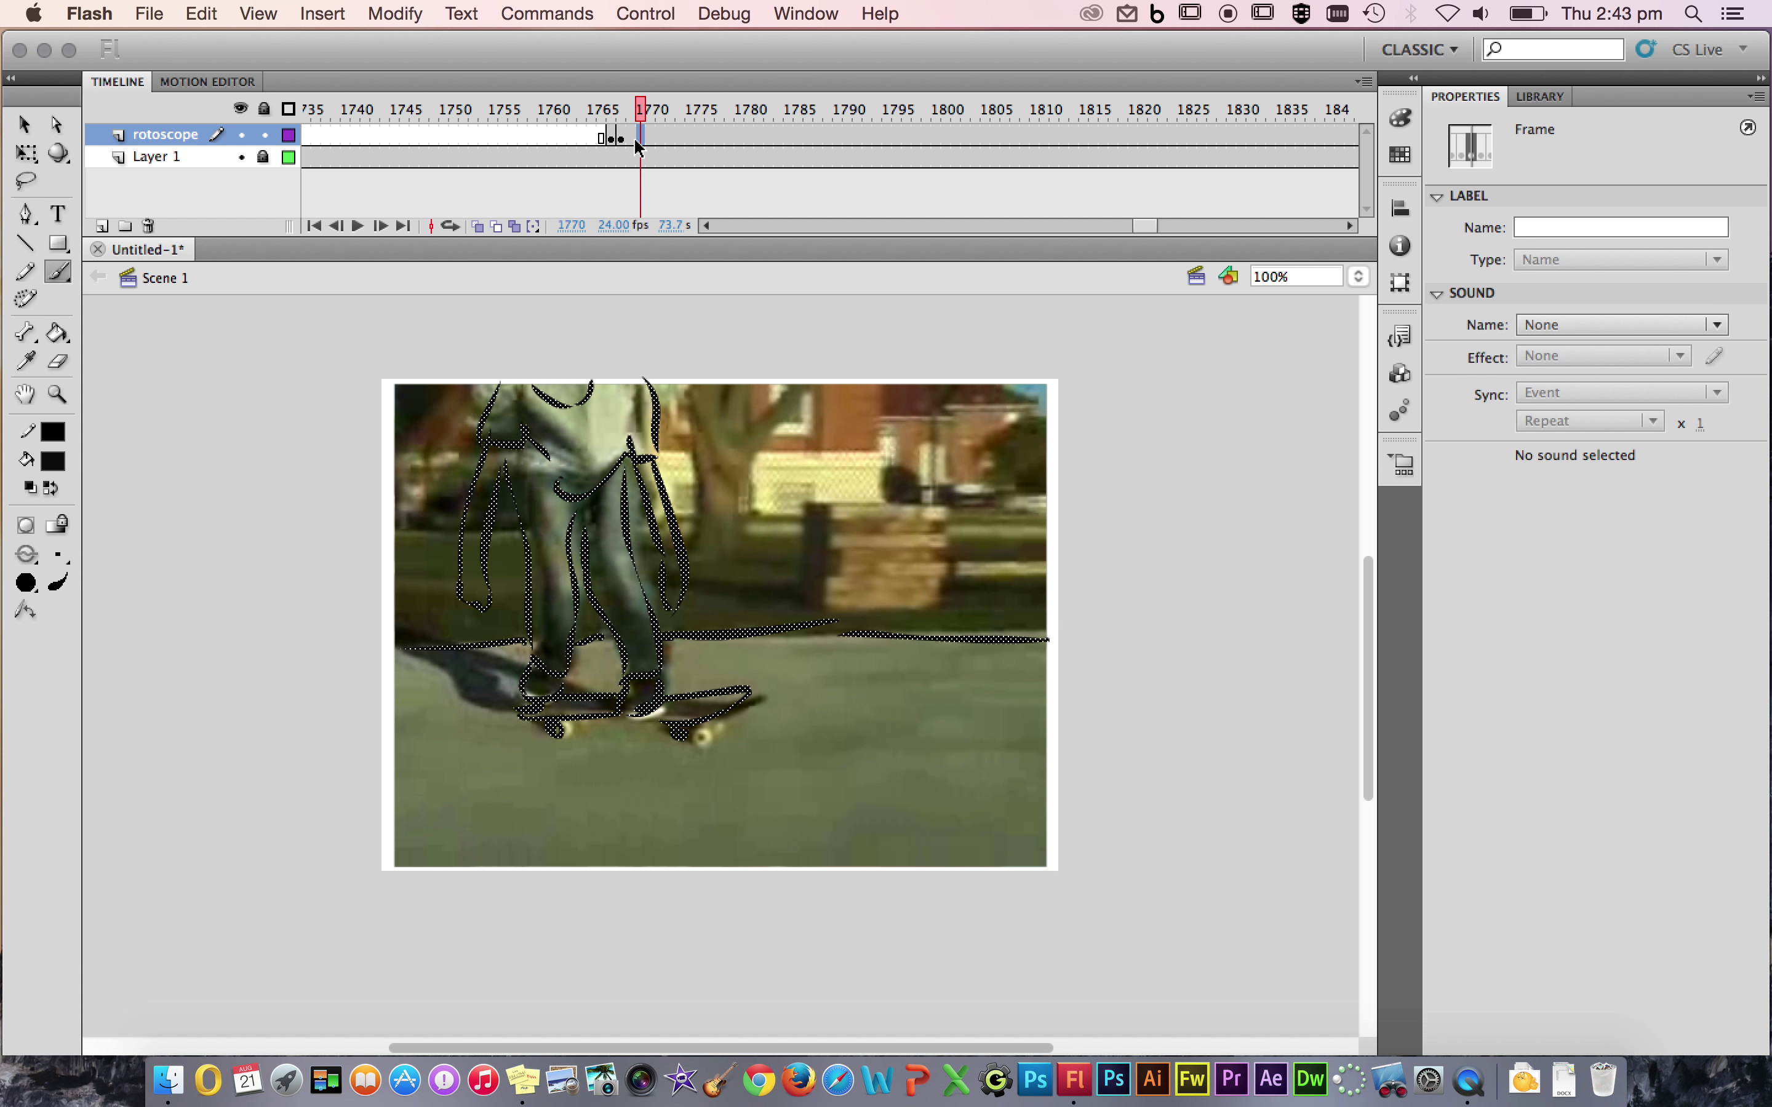
pyautogui.press('F7')
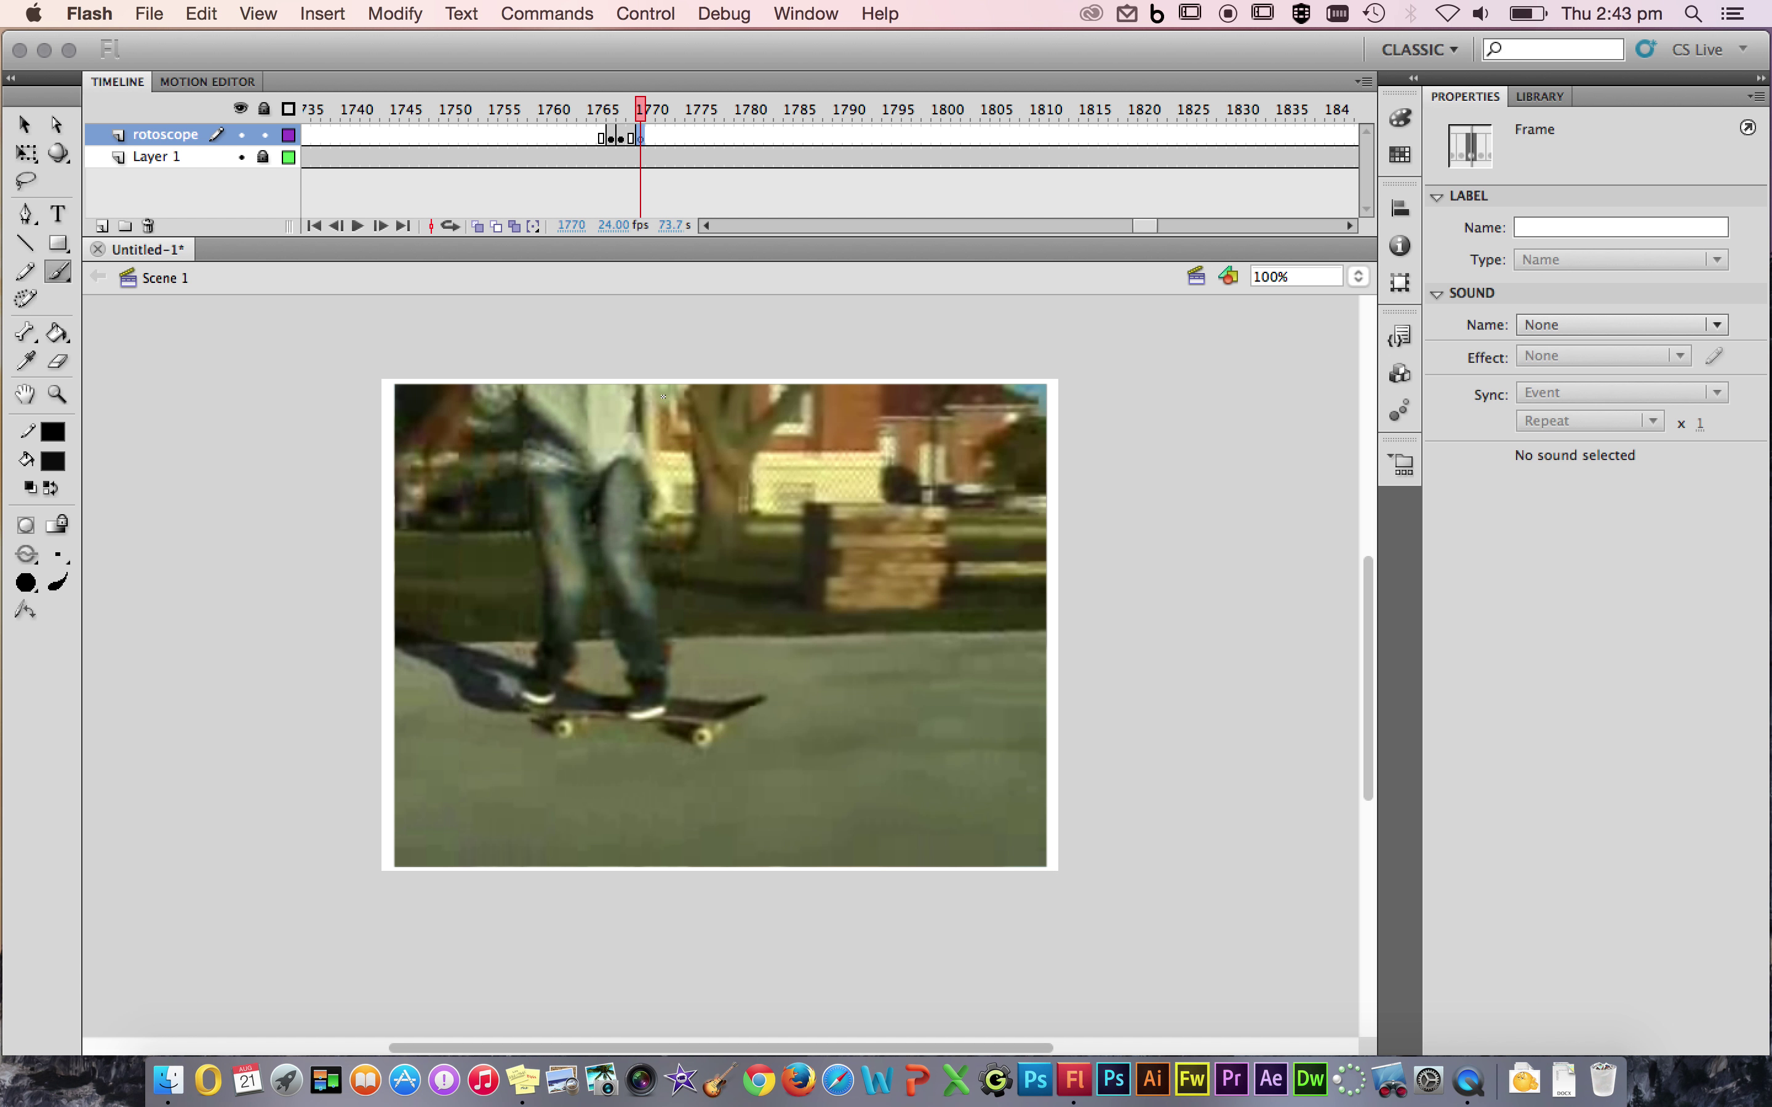
pyautogui.moveTo(532, 486)
pyautogui.mouseDown()
pyautogui.moveTo(541, 658)
pyautogui.moveTo(580, 653)
pyautogui.moveTo(579, 529)
pyautogui.moveTo(625, 673)
pyautogui.moveTo(668, 662)
pyautogui.moveTo(634, 476)
pyautogui.mouseUp()
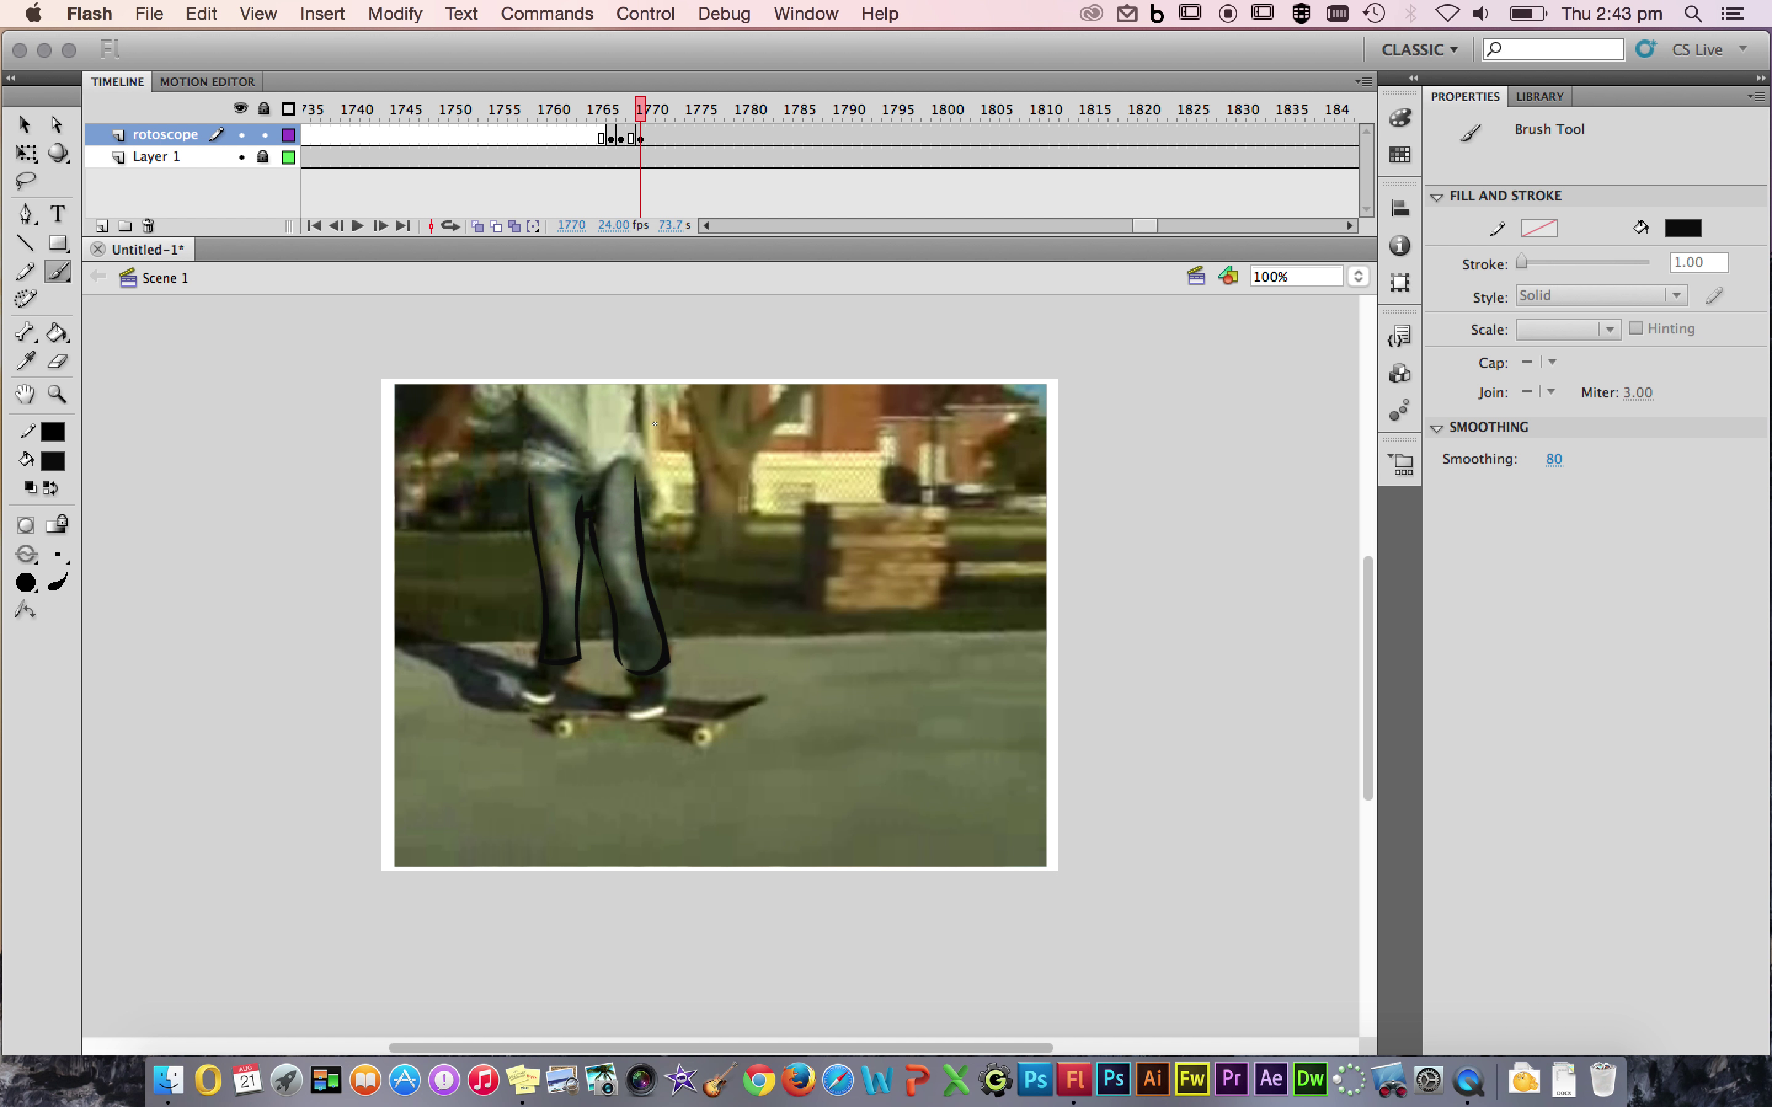
pyautogui.moveTo(642, 384)
pyautogui.mouseDown()
pyautogui.moveTo(636, 473)
pyautogui.moveTo(524, 467)
pyautogui.moveTo(564, 449)
pyautogui.mouseUp()
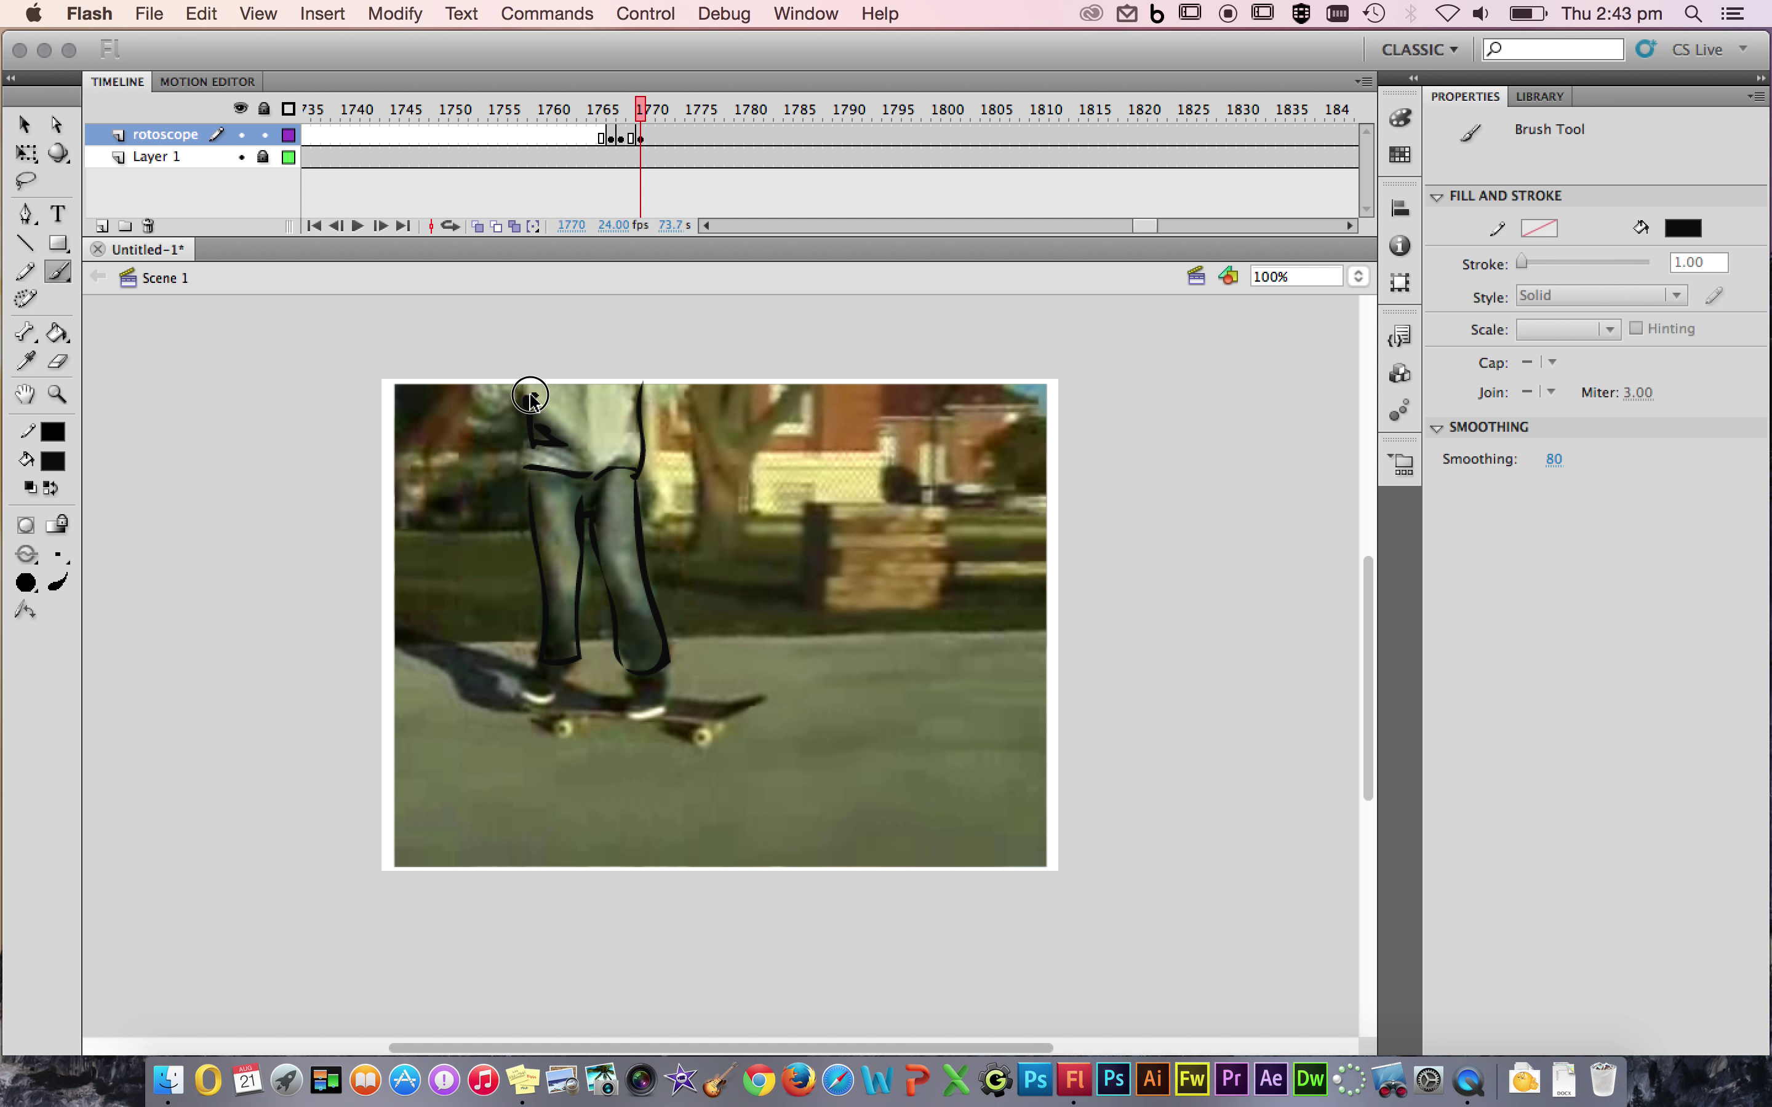
# Trace the skater's arms, shoes, skateboard and wheels on frame 1770.
pyautogui.moveTo(484, 378); pyautogui.dragTo(505, 428)
pyautogui.moveTo(651, 386)
pyautogui.mouseDown()
pyautogui.moveTo(663, 518)
pyautogui.moveTo(635, 490)
pyautogui.mouseUp()
pyautogui.moveTo(667, 677)
pyautogui.mouseDown()
pyautogui.moveTo(663, 707)
pyautogui.moveTo(637, 719)
pyautogui.moveTo(626, 670)
pyautogui.moveTo(582, 699)
pyautogui.moveTo(562, 688)
pyautogui.moveTo(568, 662)
pyautogui.moveTo(523, 694)
pyautogui.moveTo(541, 656)
pyautogui.moveTo(567, 736)
pyautogui.moveTo(556, 724)
pyautogui.moveTo(575, 715)
pyautogui.moveTo(747, 712)
pyautogui.moveTo(765, 690)
pyautogui.moveTo(666, 699)
pyautogui.moveTo(704, 739)
pyautogui.mouseUp()
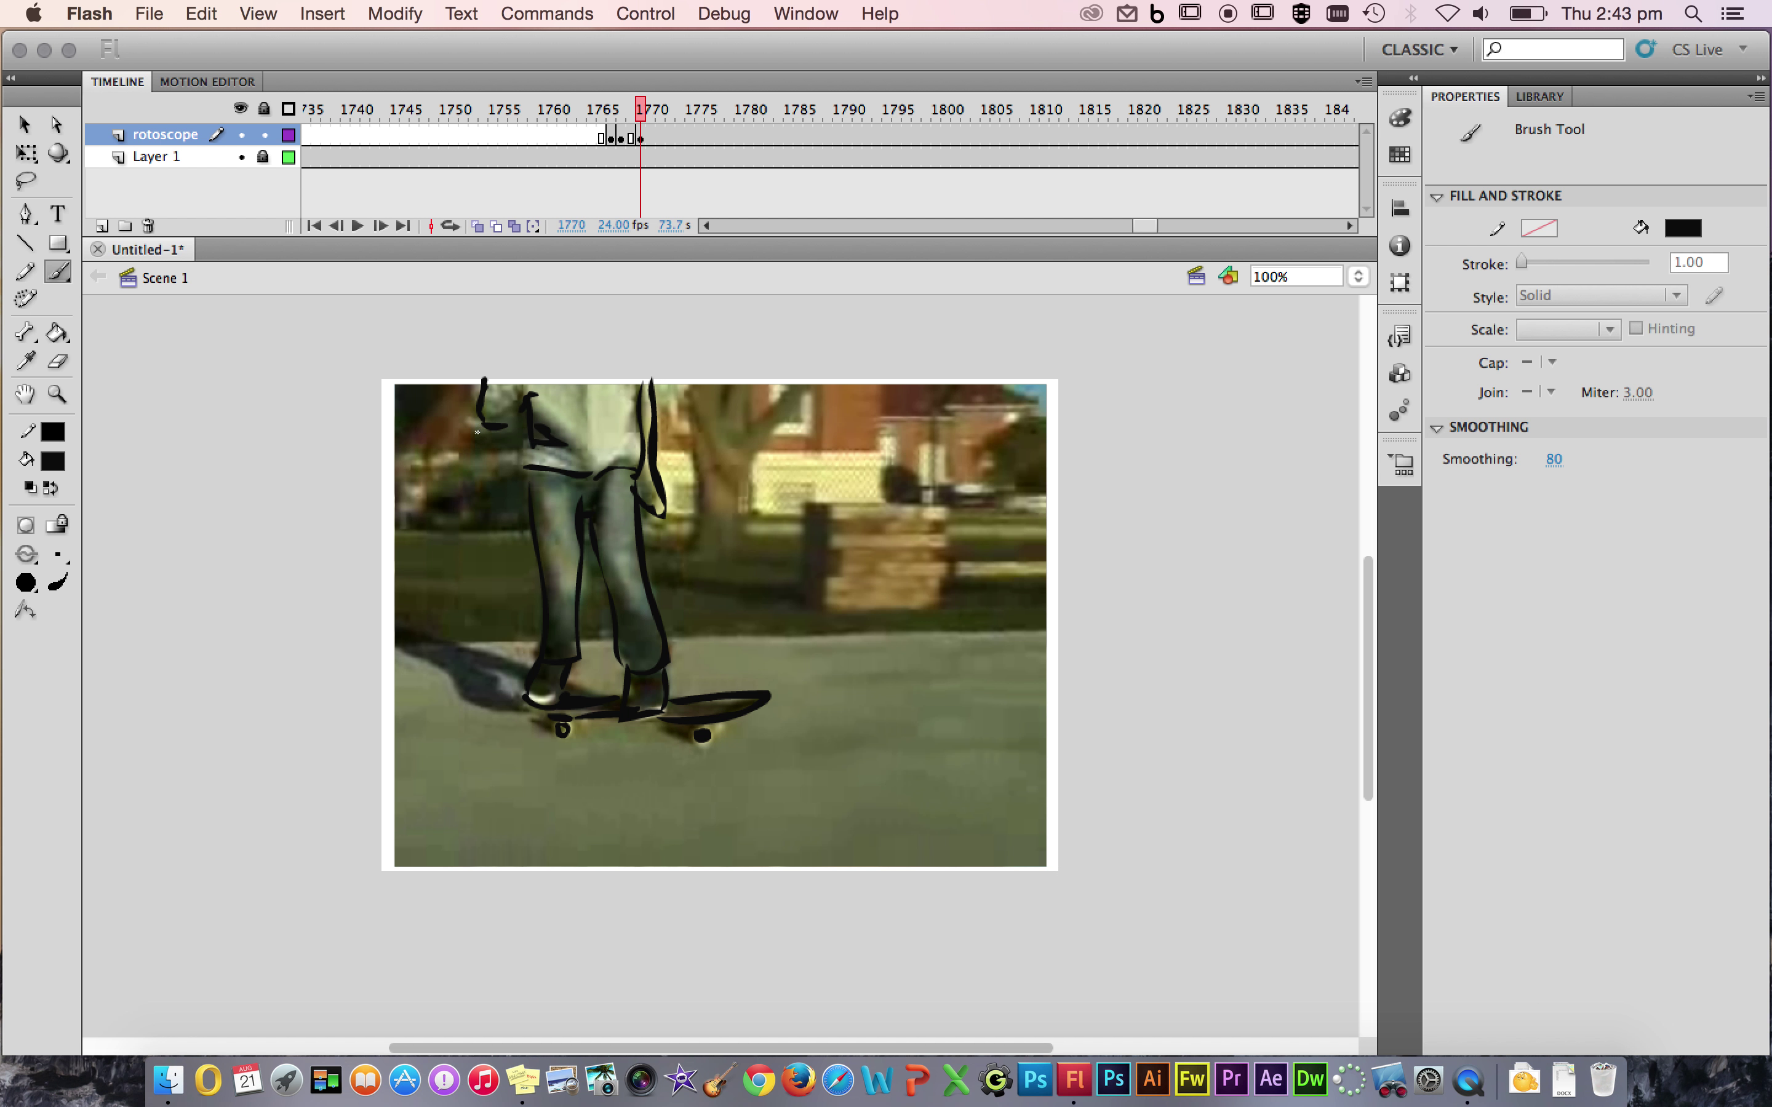
pyautogui.moveTo(474, 412)
pyautogui.mouseDown()
pyautogui.moveTo(425, 490)
pyautogui.moveTo(481, 440)
pyautogui.mouseUp()
# Insert a blank keyframe at frame 1772 on the rotoscope layer and trace the bottom of the shirt and both jean legs.
pyautogui.click(649, 143)
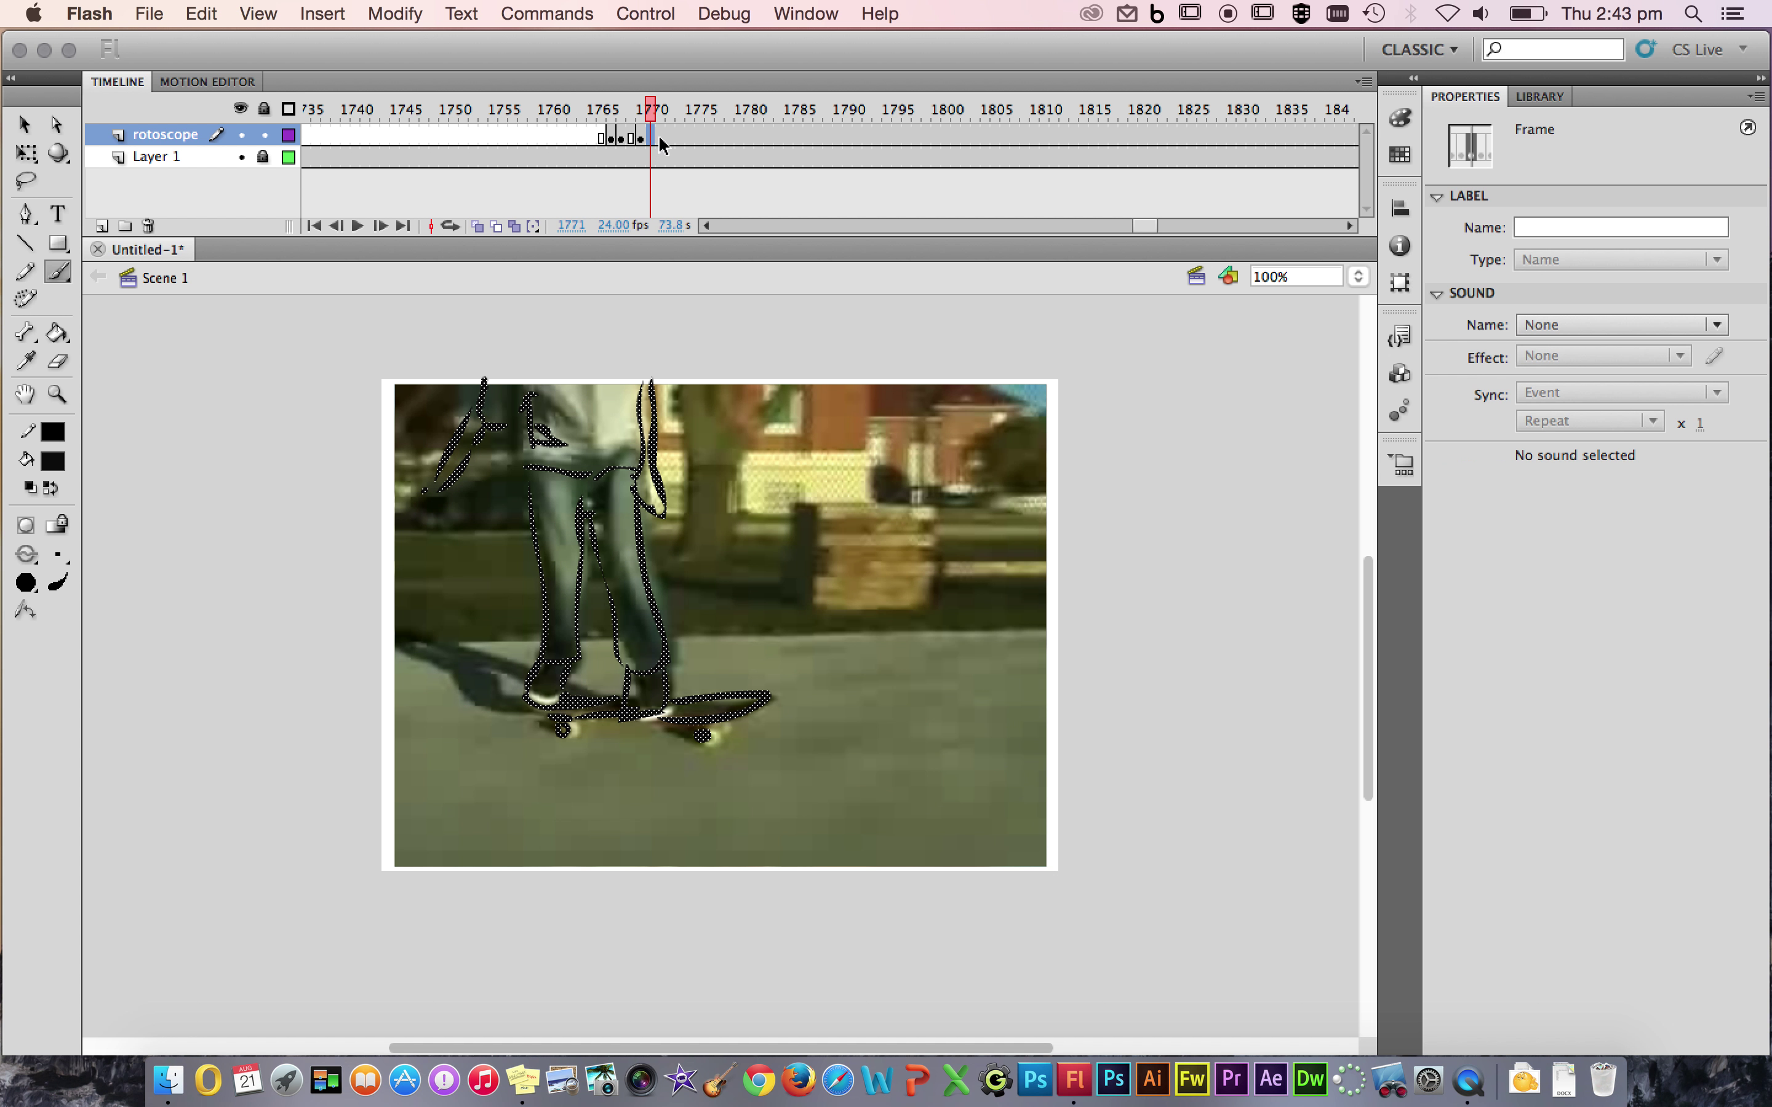
pyautogui.click(661, 134)
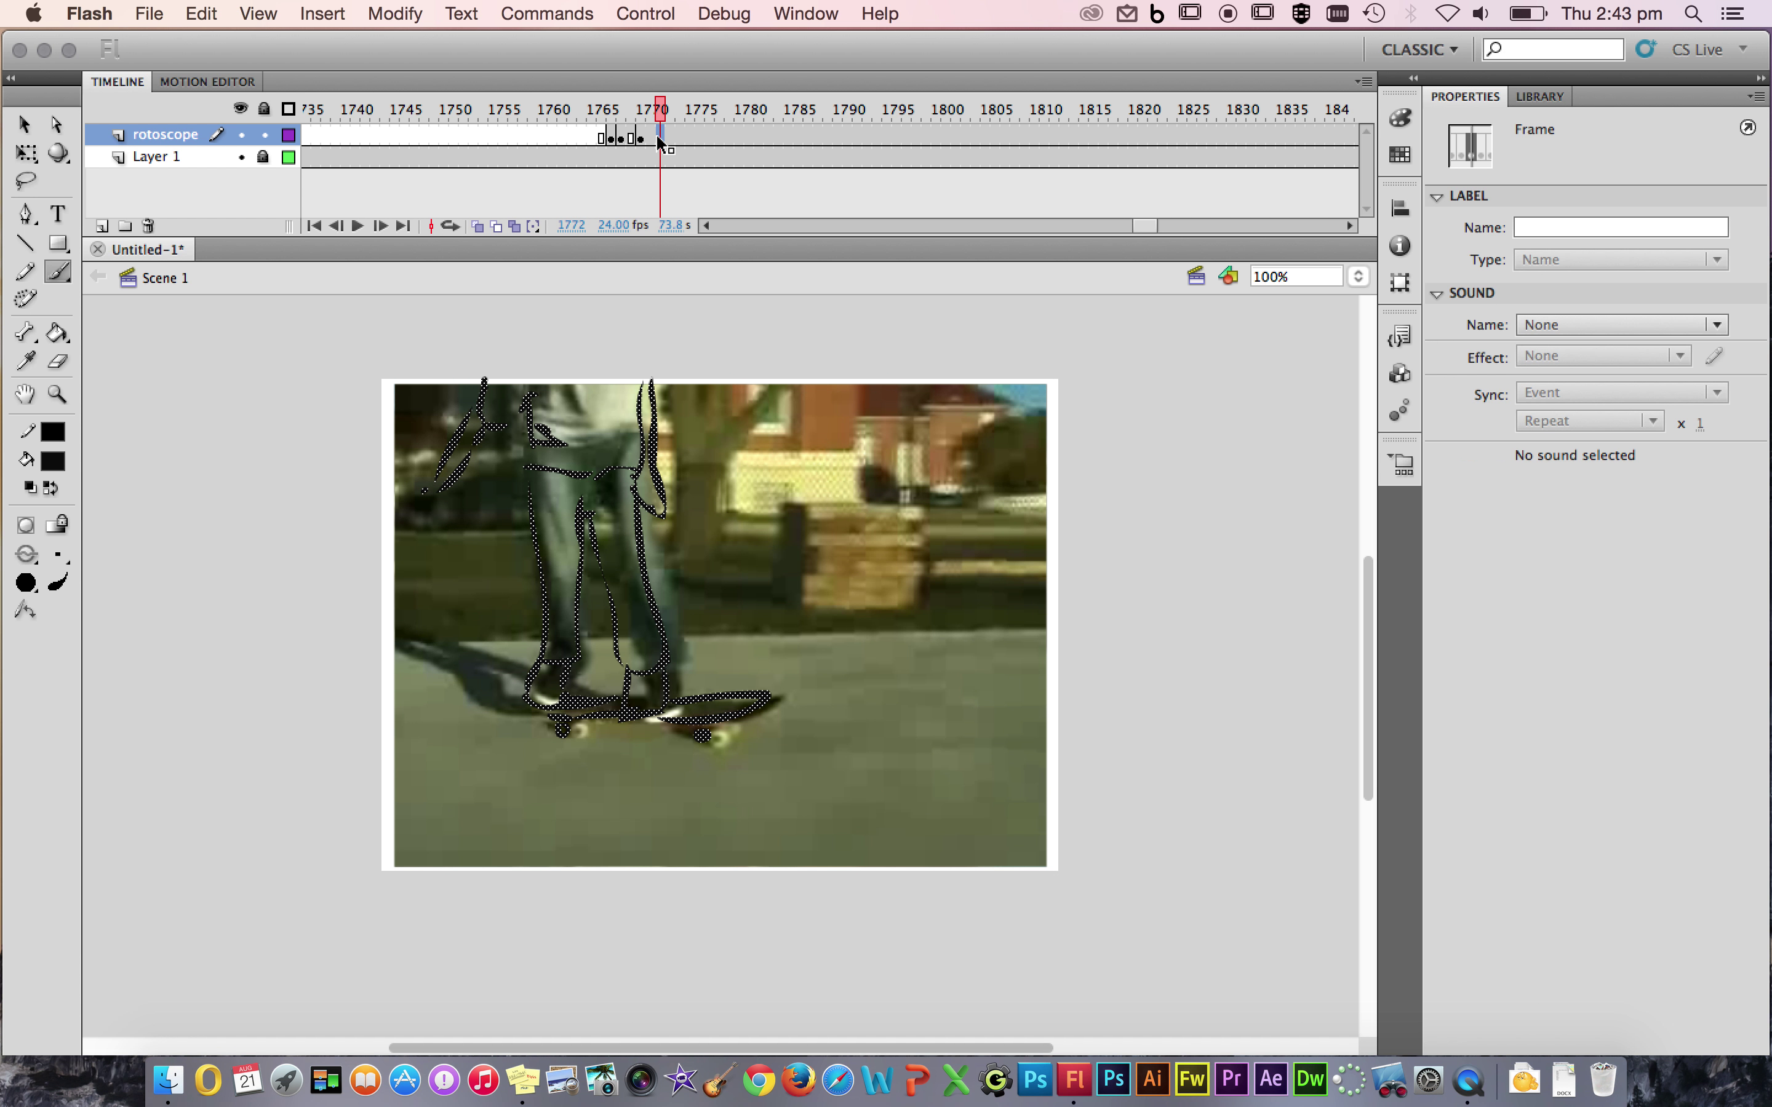
pyautogui.press('F7')
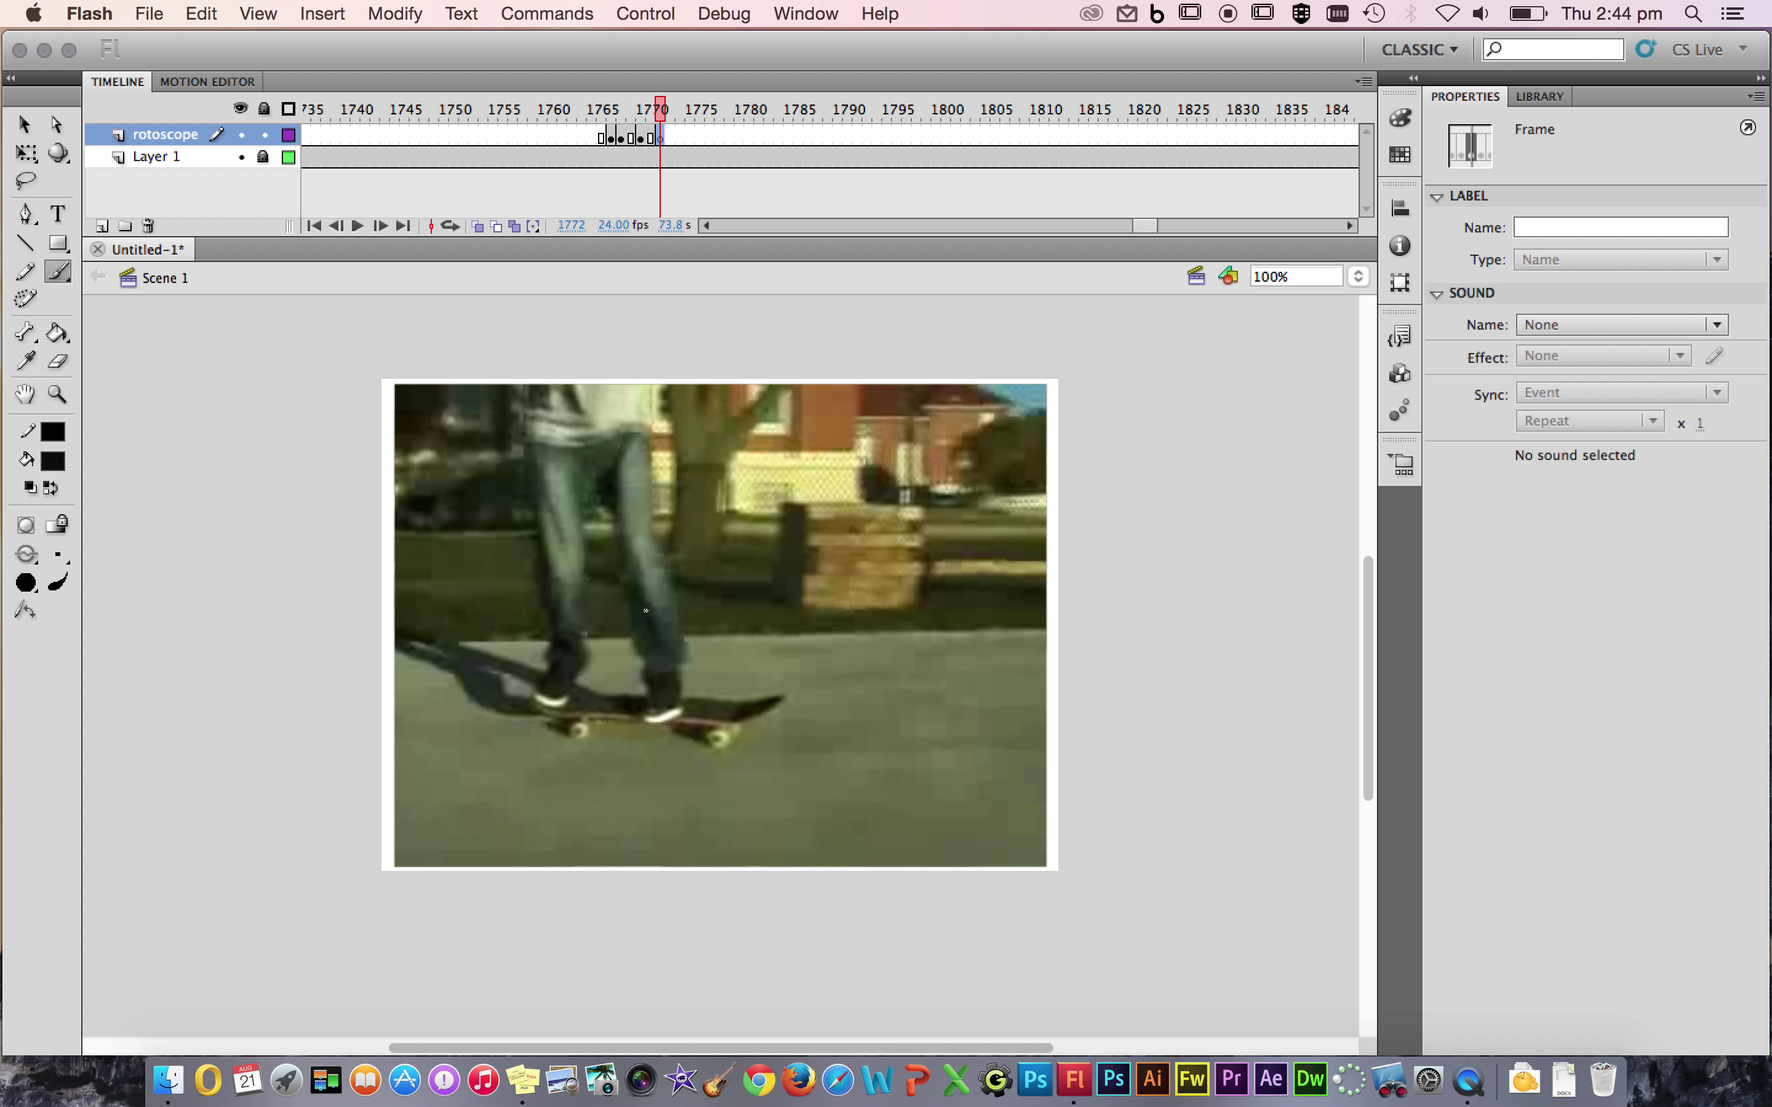
pyautogui.moveTo(653, 381)
pyautogui.mouseDown()
pyautogui.moveTo(646, 450)
pyautogui.moveTo(505, 437)
pyautogui.moveTo(519, 384)
pyautogui.mouseUp()
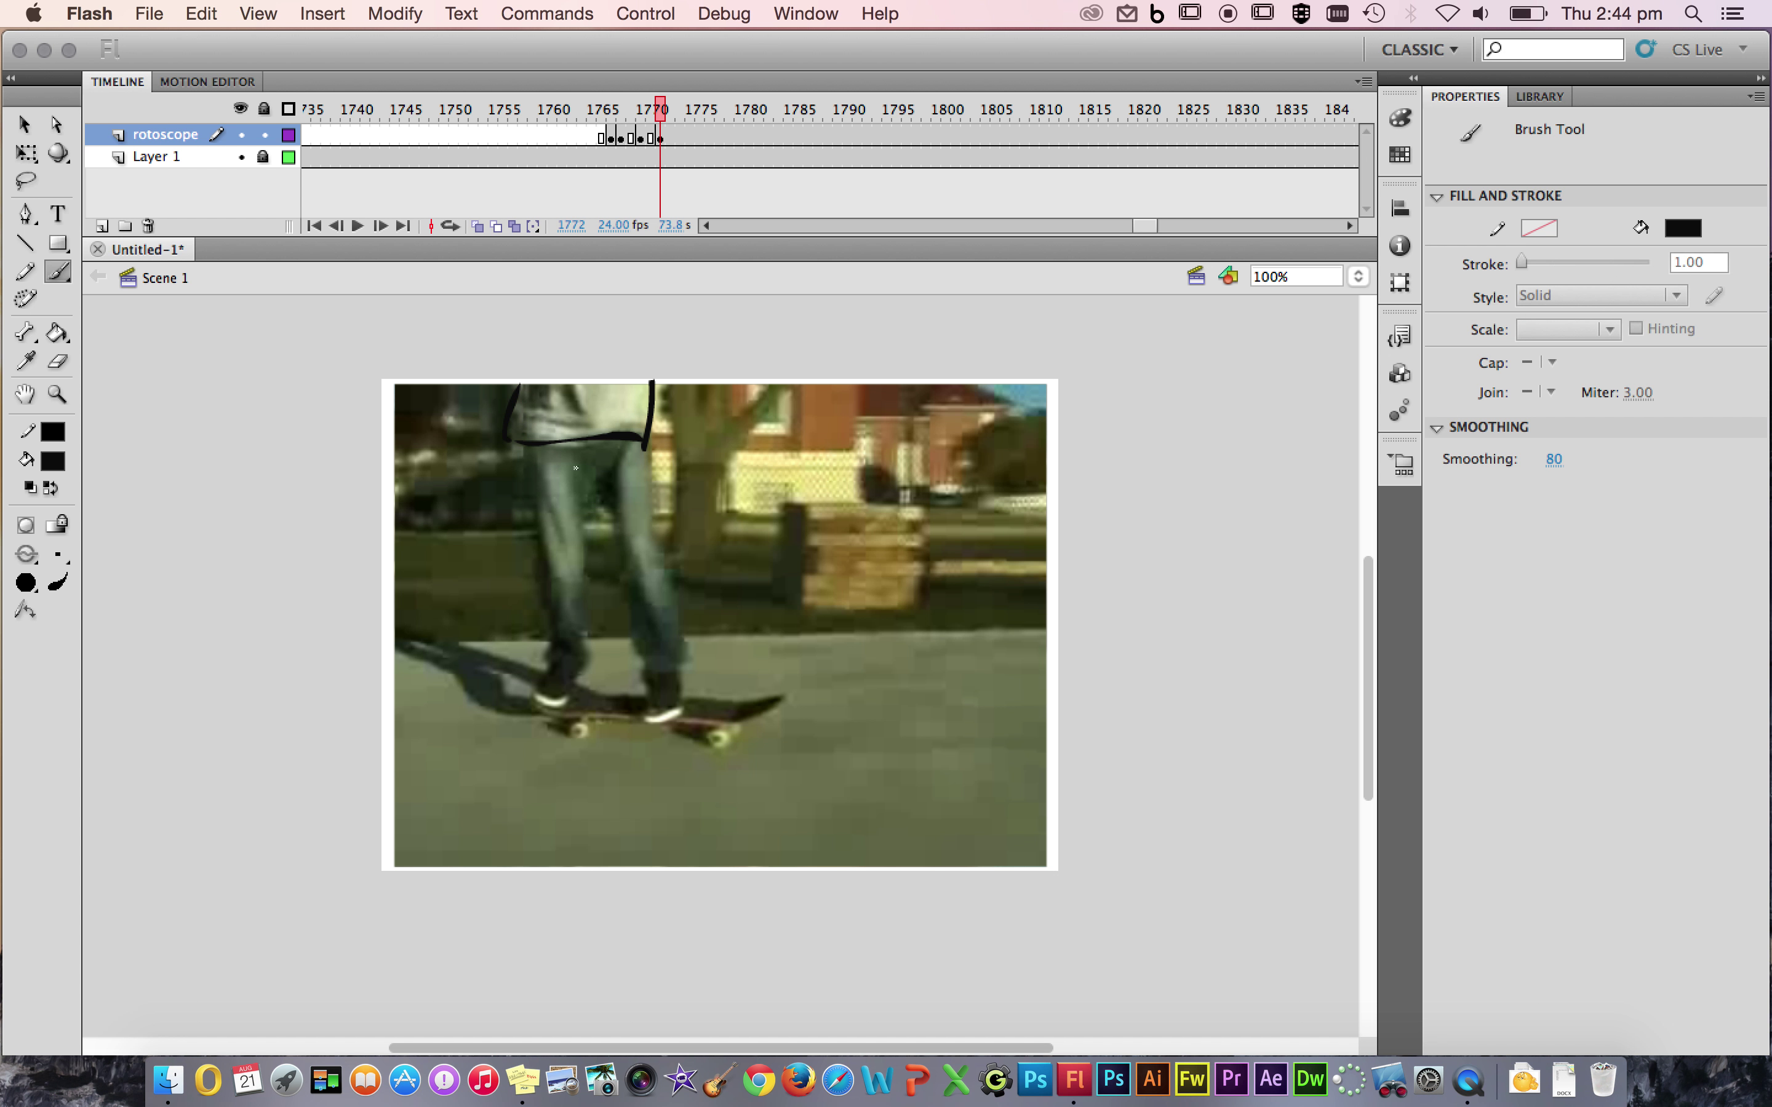
pyautogui.moveTo(584, 477)
pyautogui.mouseDown()
pyautogui.moveTo(584, 647)
pyautogui.moveTo(550, 627)
pyautogui.moveTo(528, 446)
pyautogui.mouseUp()
pyautogui.click(593, 495)
pyautogui.moveTo(611, 502)
pyautogui.mouseDown()
pyautogui.moveTo(637, 649)
pyautogui.moveTo(688, 652)
pyautogui.moveTo(646, 432)
pyautogui.mouseUp()
# Trace the skater's shoes, the skateboard deck and both wheels on frame 1772.
pyautogui.moveTo(685, 666)
pyautogui.mouseDown()
pyautogui.moveTo(650, 676)
pyautogui.moveTo(662, 719)
pyautogui.moveTo(687, 711)
pyautogui.moveTo(678, 676)
pyautogui.moveTo(588, 660)
pyautogui.moveTo(565, 708)
pyautogui.moveTo(540, 709)
pyautogui.moveTo(563, 641)
pyautogui.mouseUp()
pyautogui.moveTo(642, 691)
pyautogui.mouseDown()
pyautogui.moveTo(588, 693)
pyautogui.moveTo(569, 721)
pyautogui.moveTo(643, 723)
pyautogui.moveTo(575, 736)
pyautogui.moveTo(782, 695)
pyautogui.moveTo(704, 694)
pyautogui.moveTo(733, 737)
pyautogui.mouseUp()
pyautogui.click(576, 731)
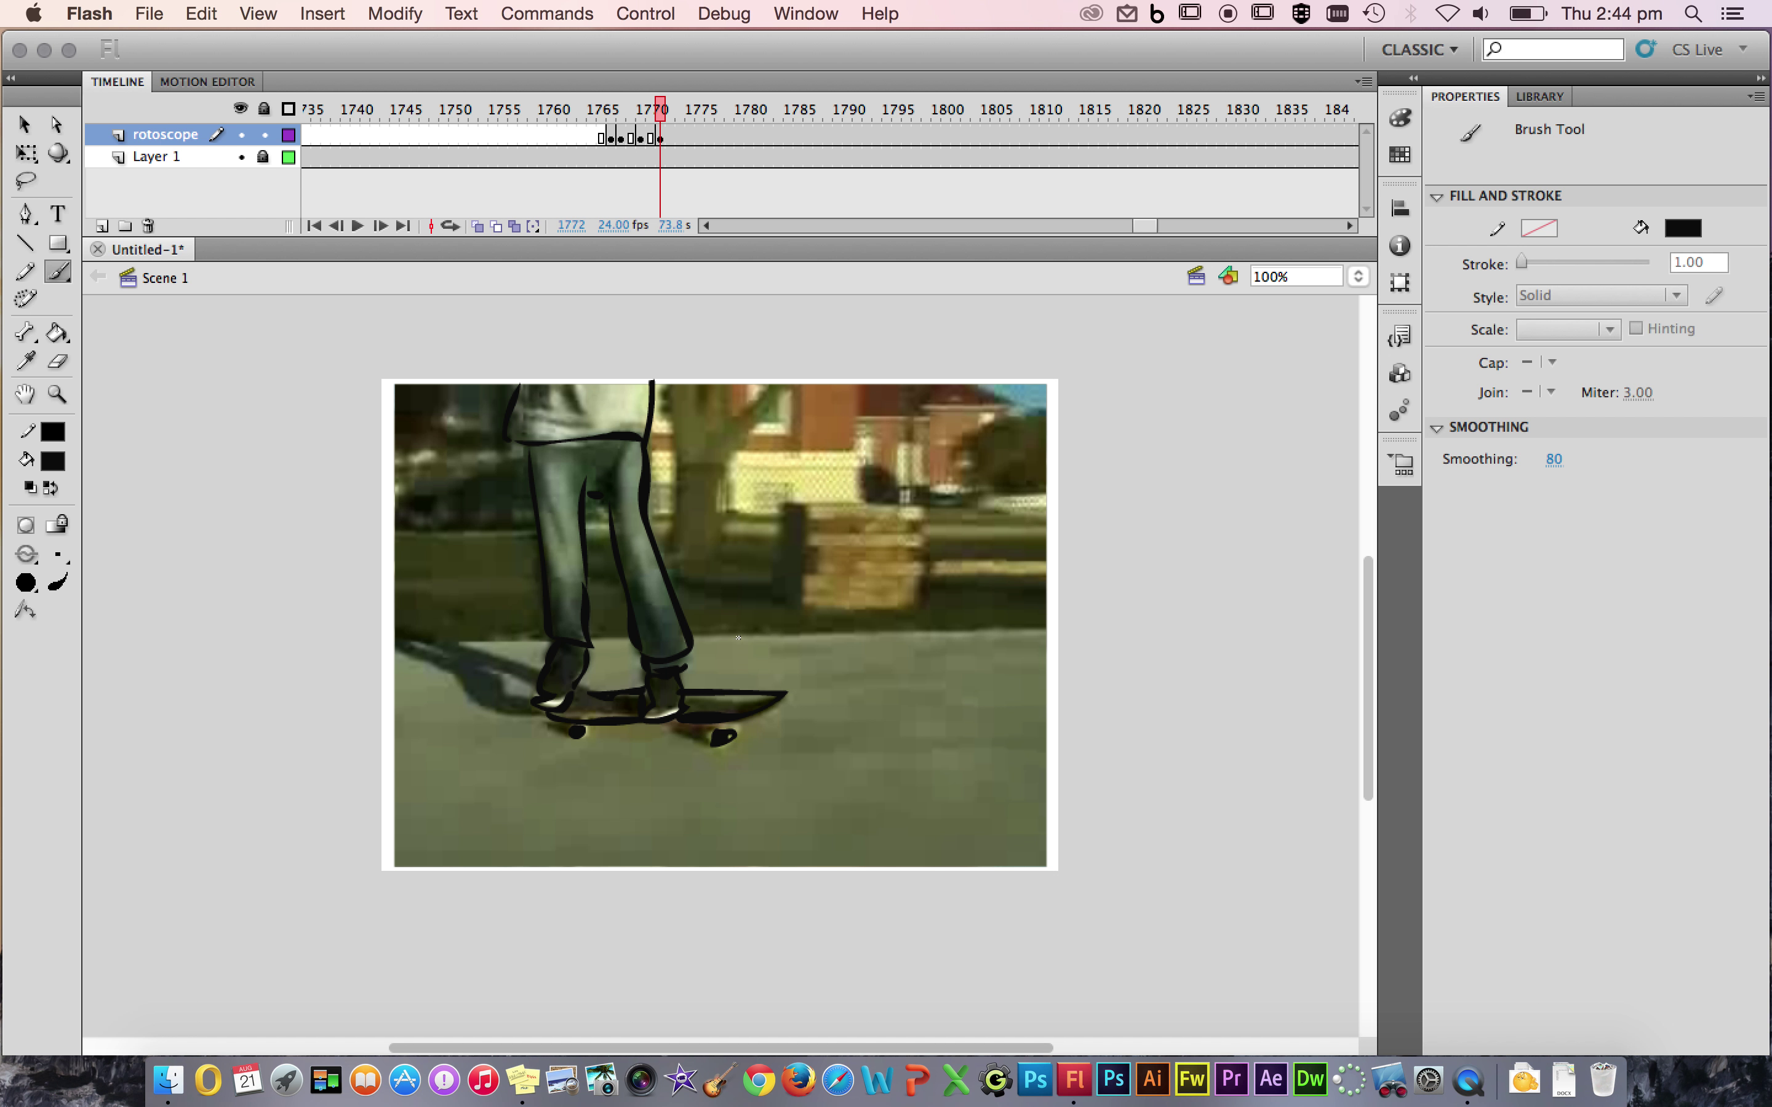
# Insert a blank keyframe at frame 1774 and trace the skater's shirt hem, jeans, shoes, skateboard and wheels.
pyautogui.click(670, 137)
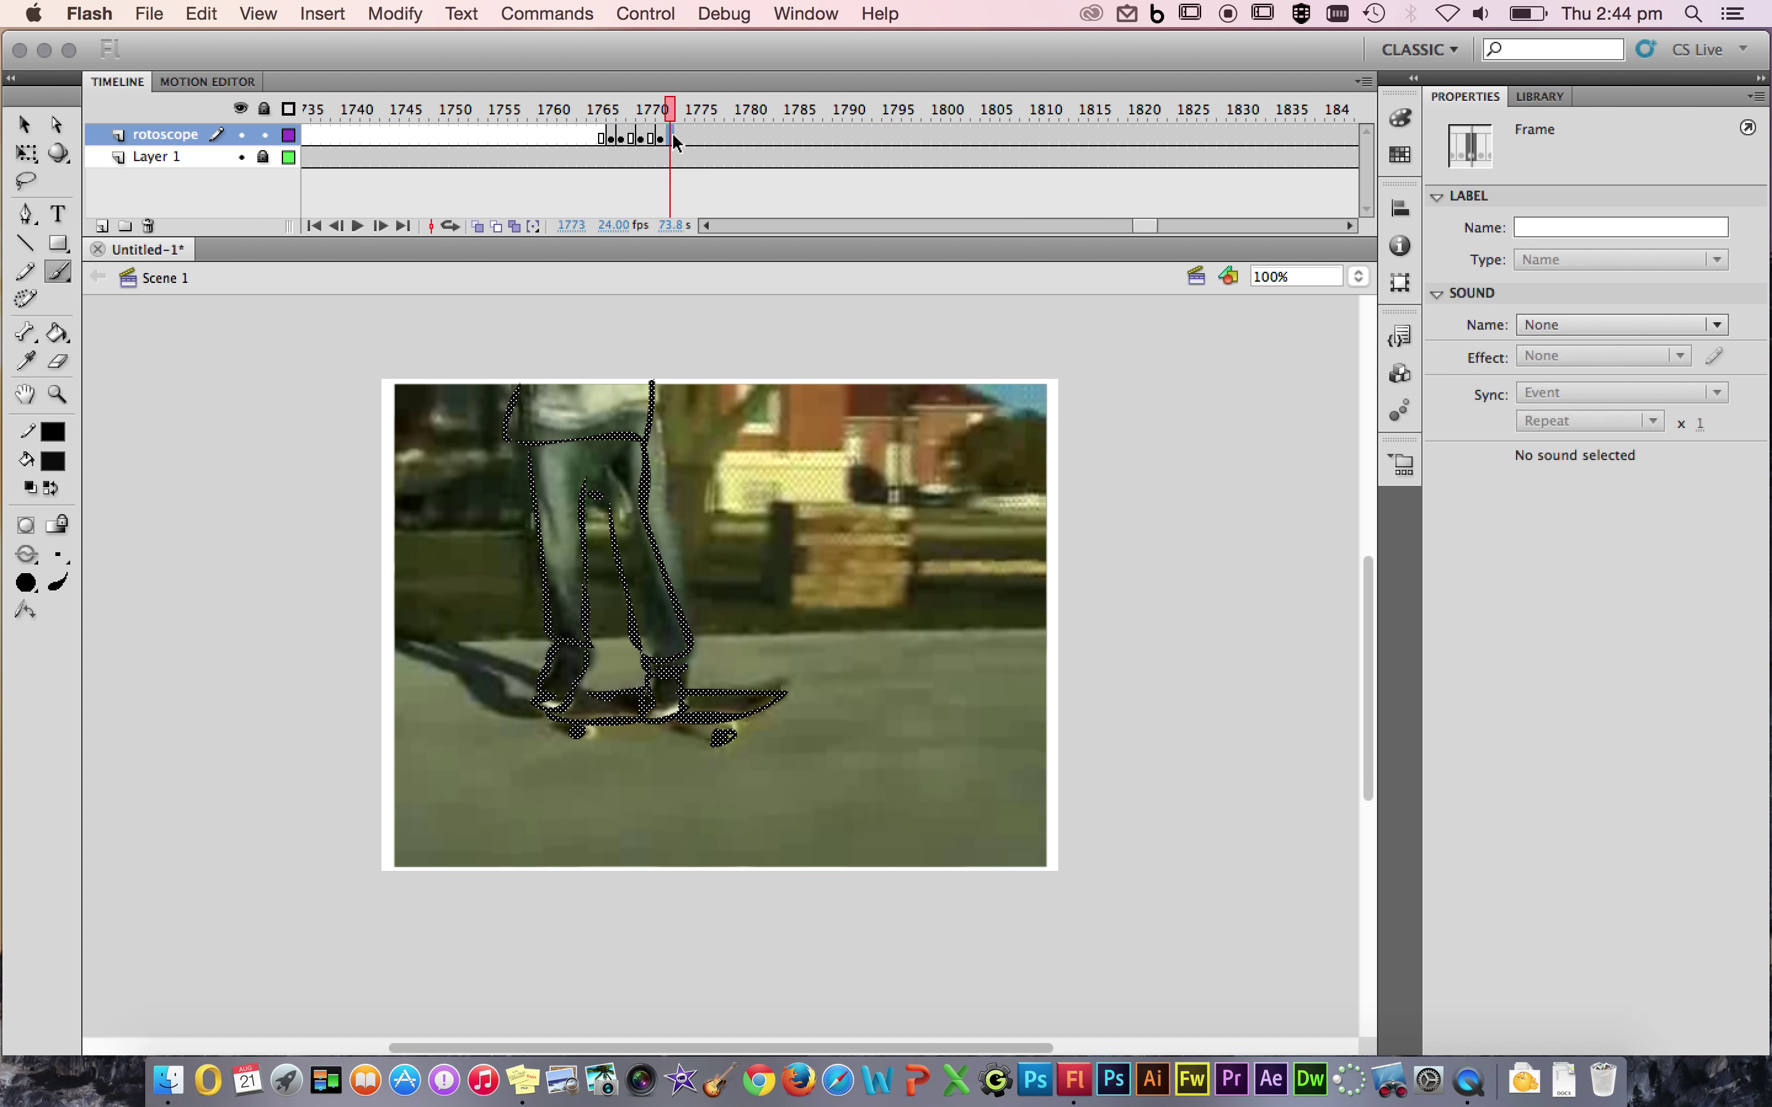
pyautogui.click(678, 139)
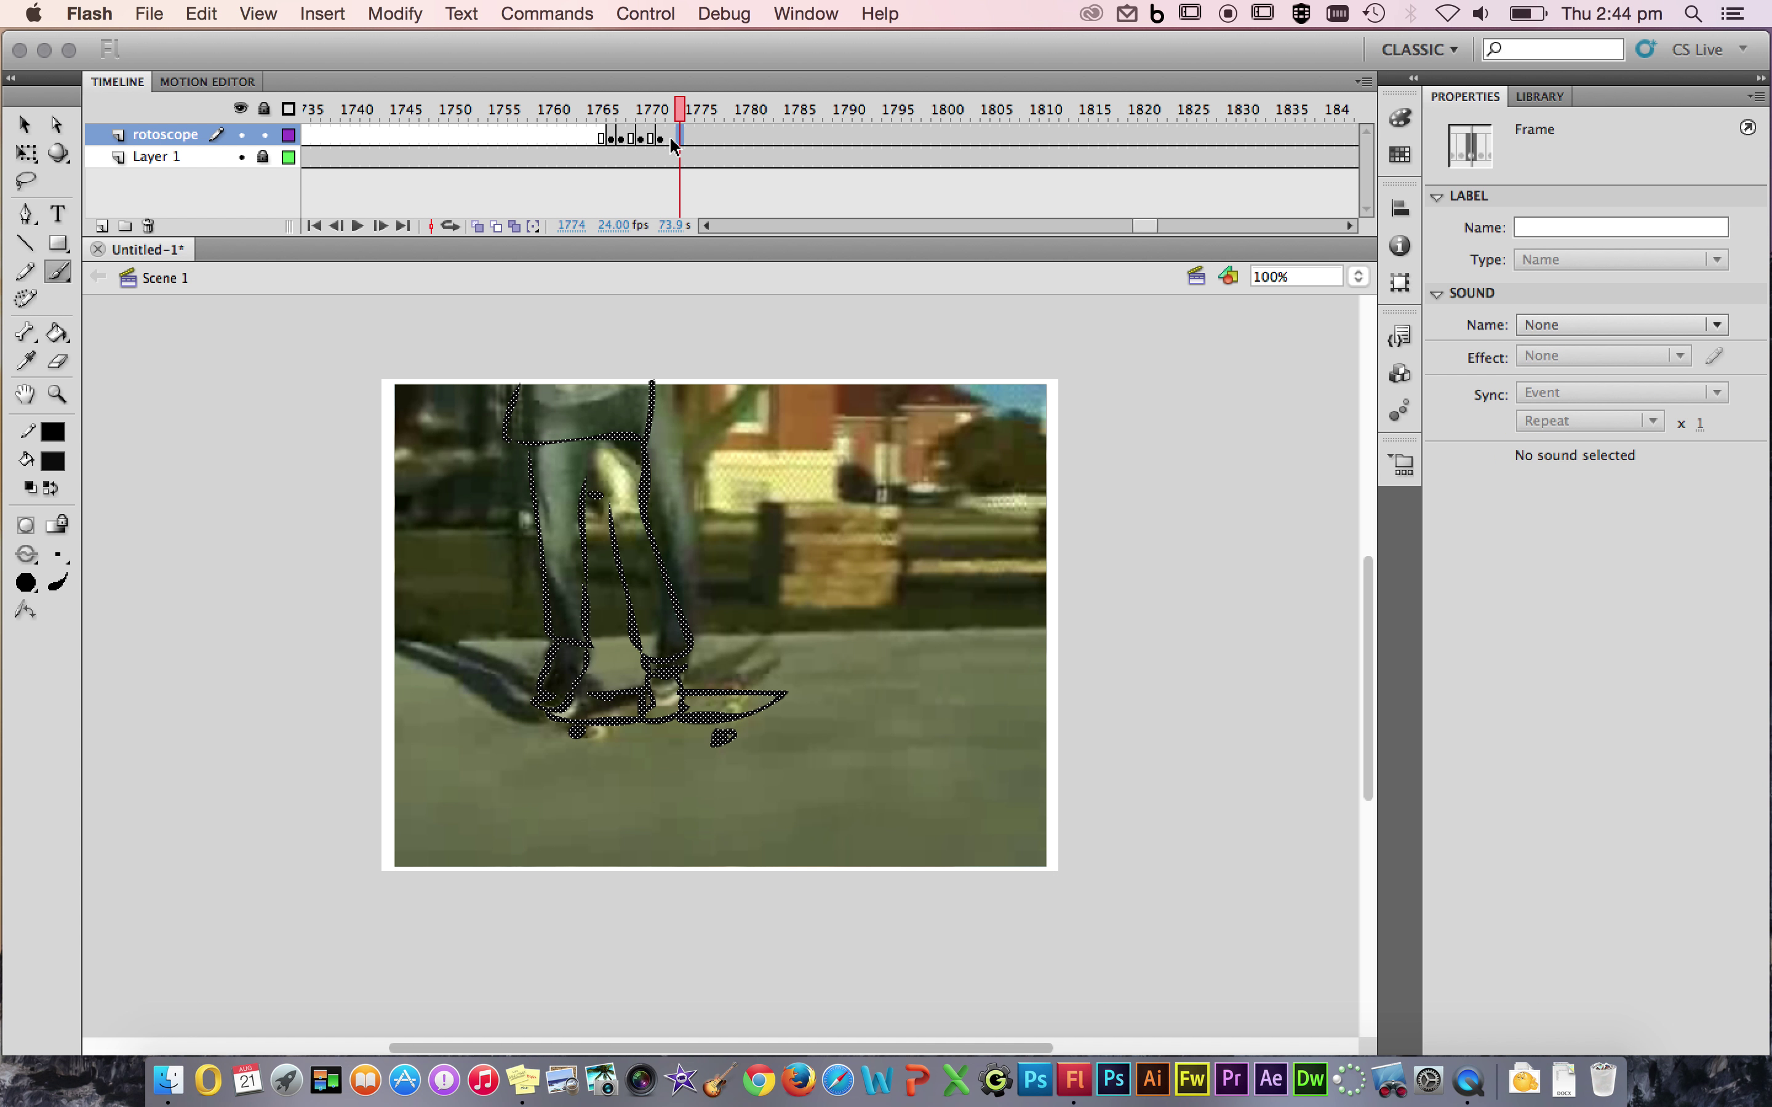
pyautogui.press('F7')
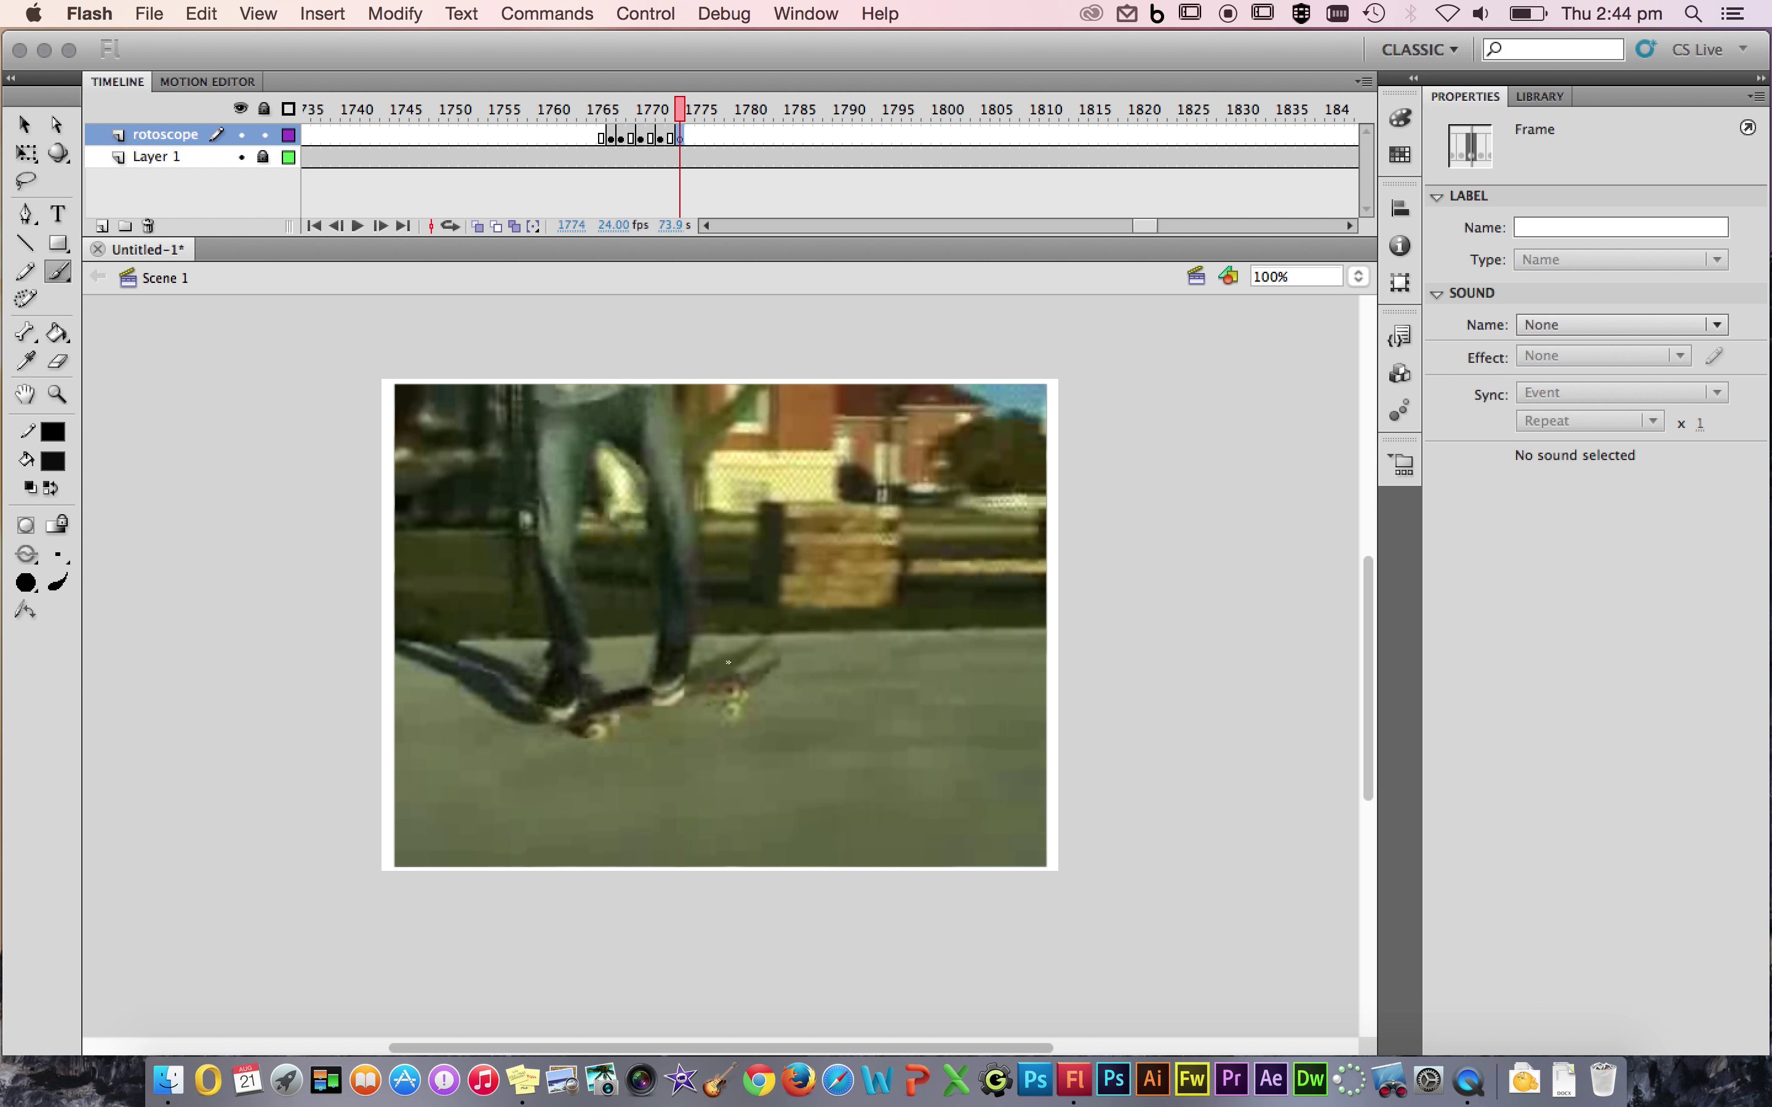
pyautogui.moveTo(677, 382)
pyautogui.mouseDown()
pyautogui.moveTo(707, 578)
pyautogui.moveTo(683, 684)
pyautogui.moveTo(649, 684)
pyautogui.moveTo(763, 669)
pyautogui.moveTo(771, 652)
pyautogui.moveTo(716, 671)
pyautogui.moveTo(732, 706)
pyautogui.moveTo(648, 685)
pyautogui.moveTo(597, 701)
pyautogui.moveTo(595, 740)
pyautogui.moveTo(578, 708)
pyautogui.moveTo(544, 718)
pyautogui.moveTo(583, 685)
pyautogui.moveTo(547, 690)
pyautogui.moveTo(574, 674)
pyautogui.moveTo(584, 692)
pyautogui.moveTo(594, 622)
pyautogui.moveTo(552, 667)
pyautogui.moveTo(585, 656)
pyautogui.moveTo(583, 531)
pyautogui.moveTo(605, 449)
pyautogui.moveTo(644, 497)
pyautogui.moveTo(655, 622)
pyautogui.moveTo(697, 641)
pyautogui.mouseUp()
pyautogui.moveTo(550, 661)
pyautogui.mouseDown()
pyautogui.moveTo(524, 450)
pyautogui.moveTo(538, 407)
pyautogui.moveTo(631, 384)
pyautogui.mouseUp()
pyautogui.moveTo(536, 431); pyautogui.dragTo(510, 372)
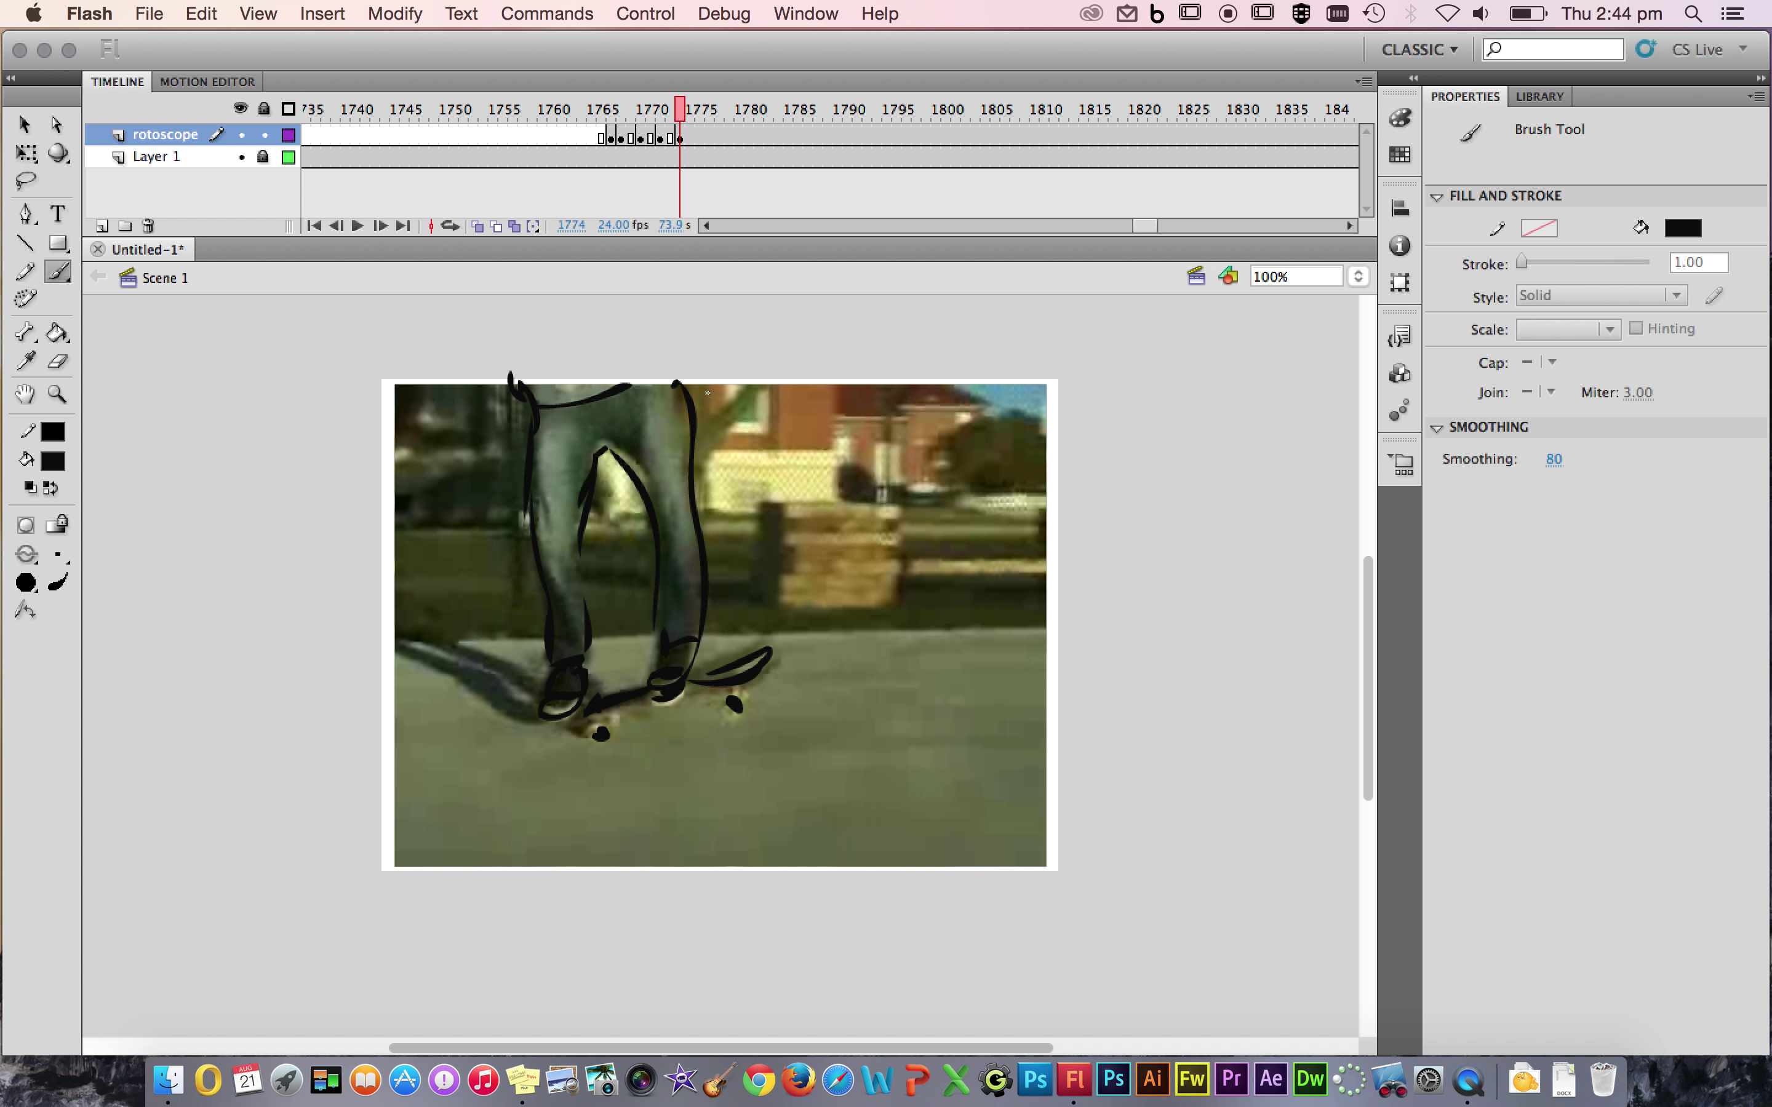
# Insert a blank keyframe at frame 1776 and trace the front leg's outer edge, both shoes, and the tilted skateboard with its wheels.
pyautogui.click(700, 139)
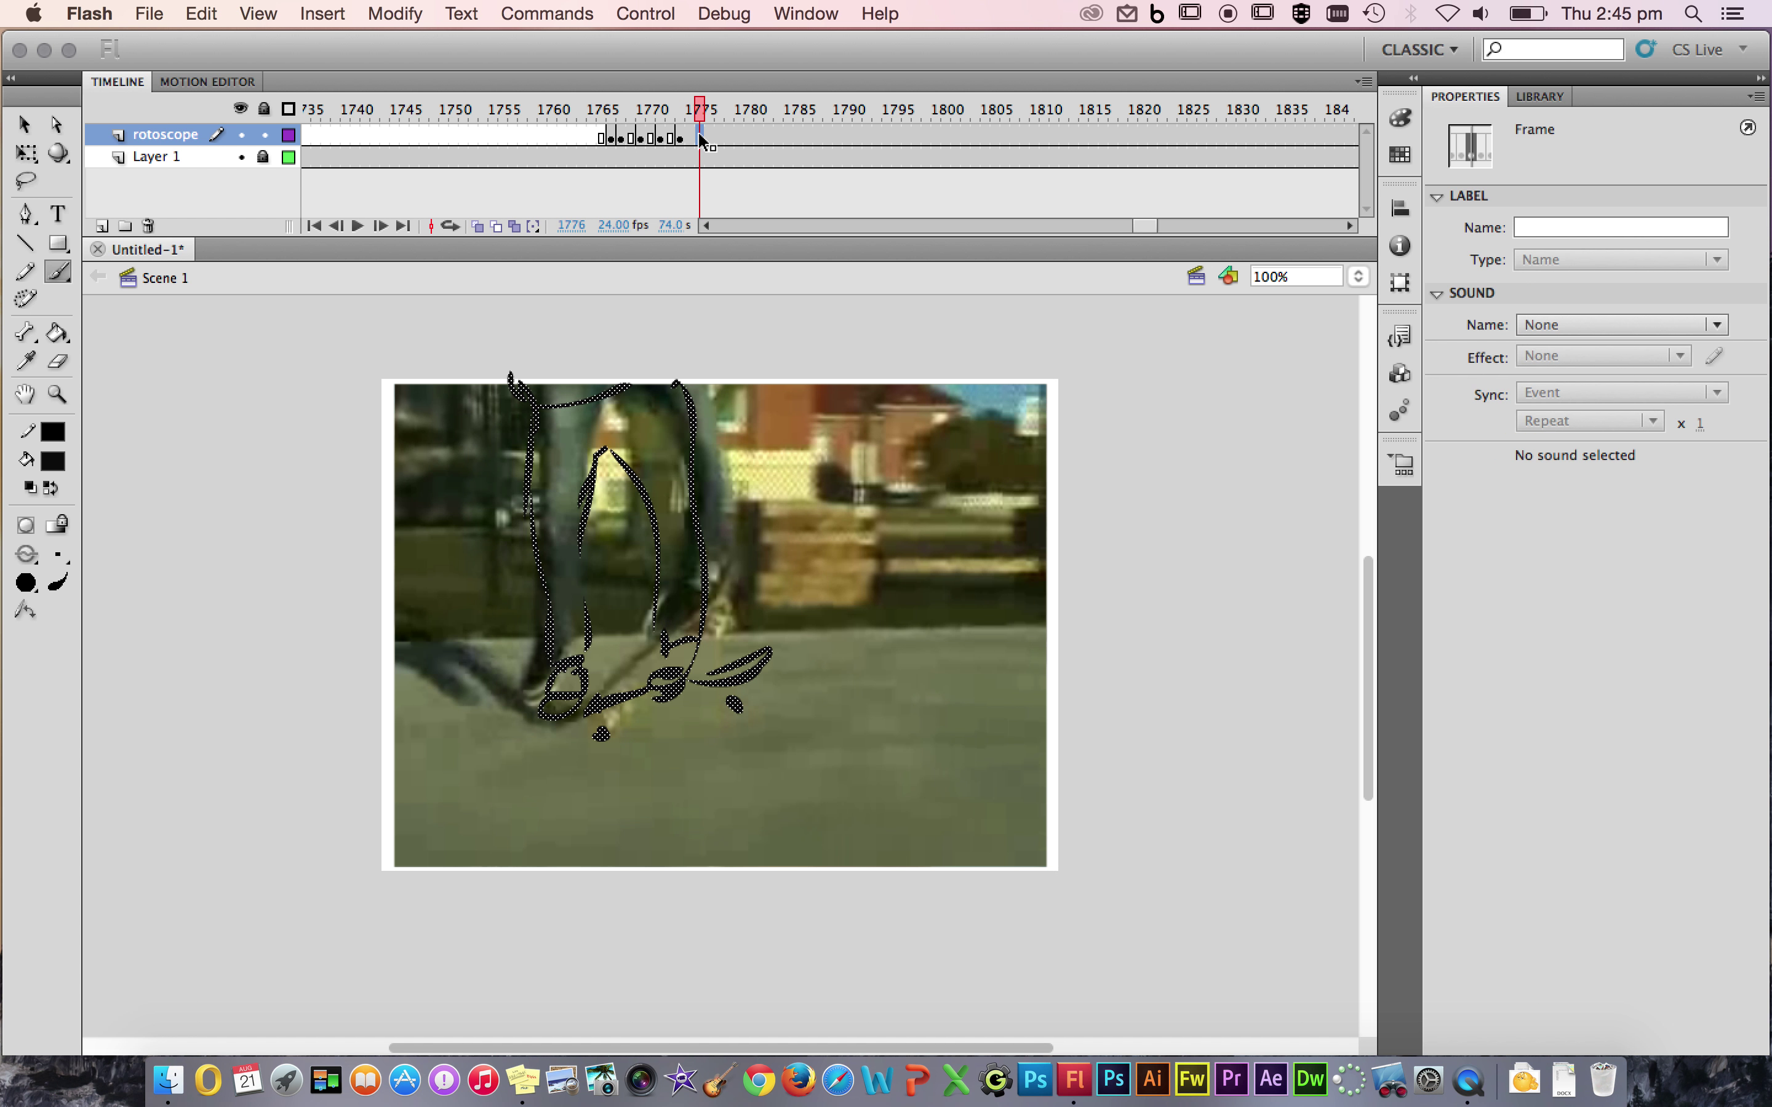
pyautogui.press(',')
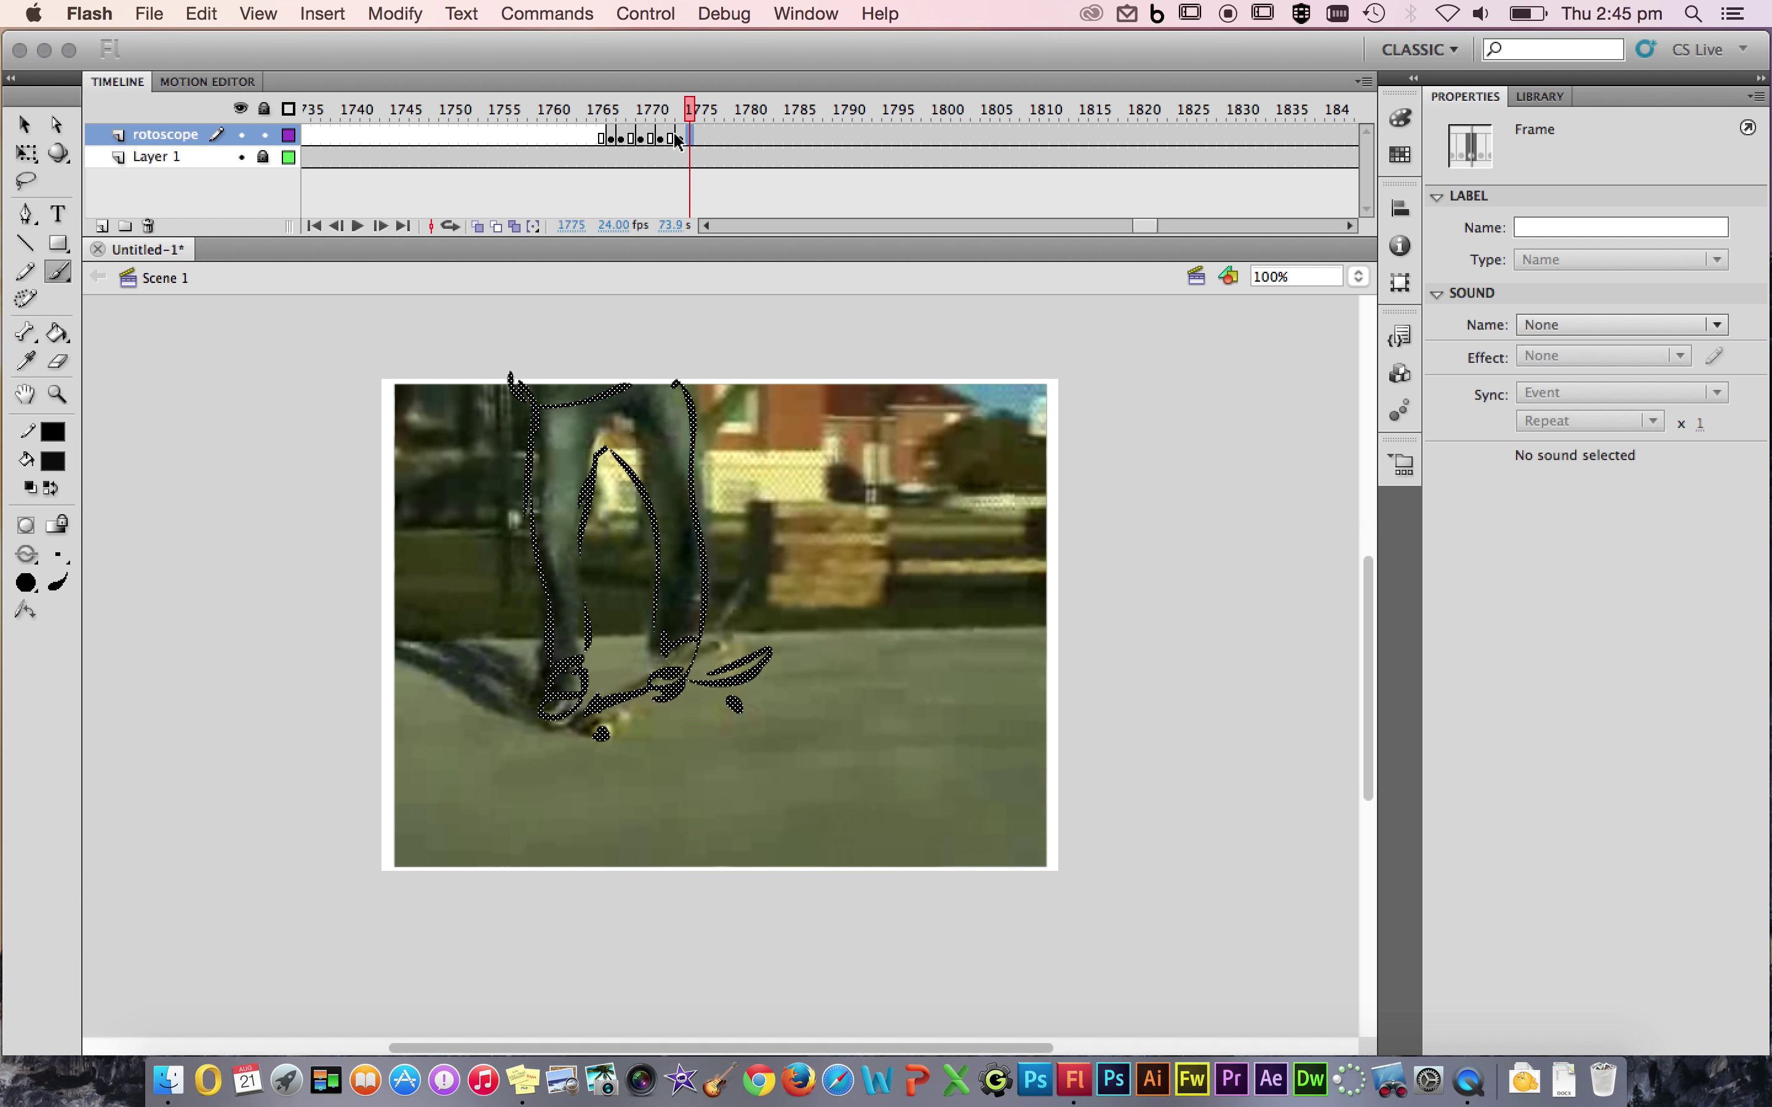
pyautogui.click(700, 135)
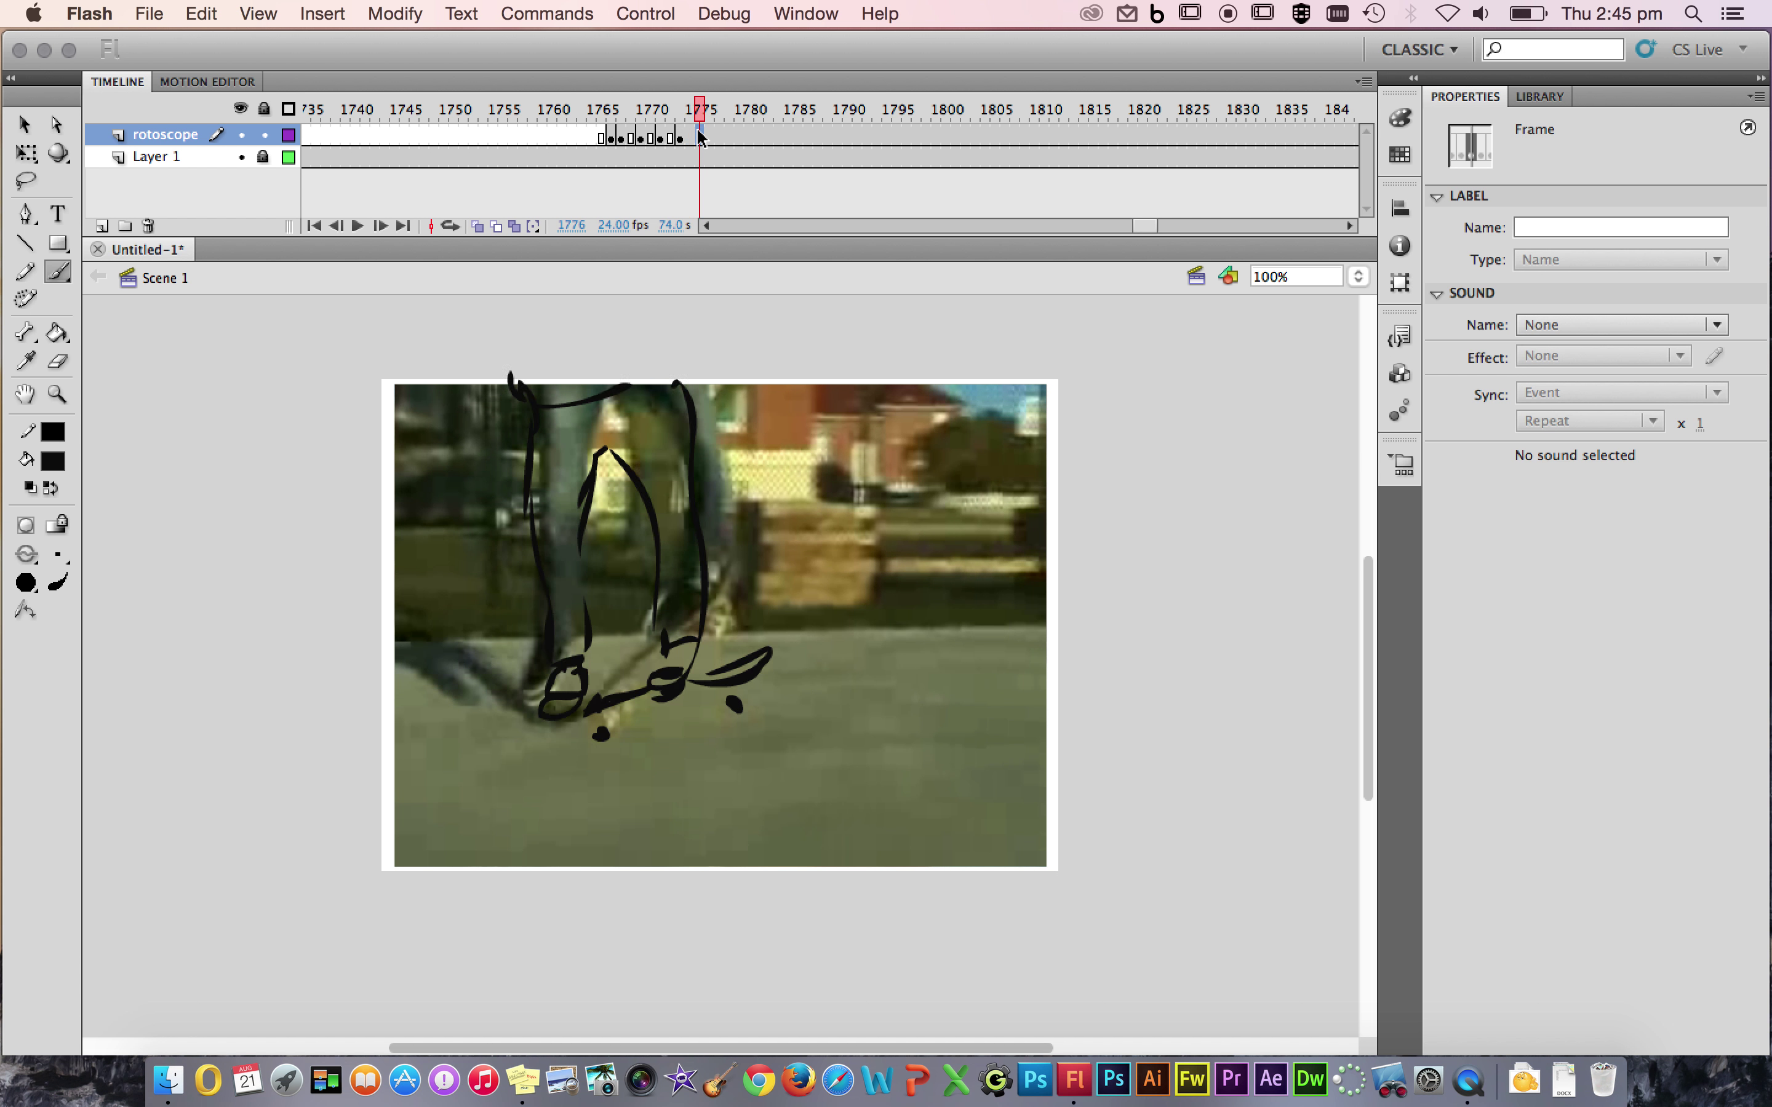
pyautogui.press('F7')
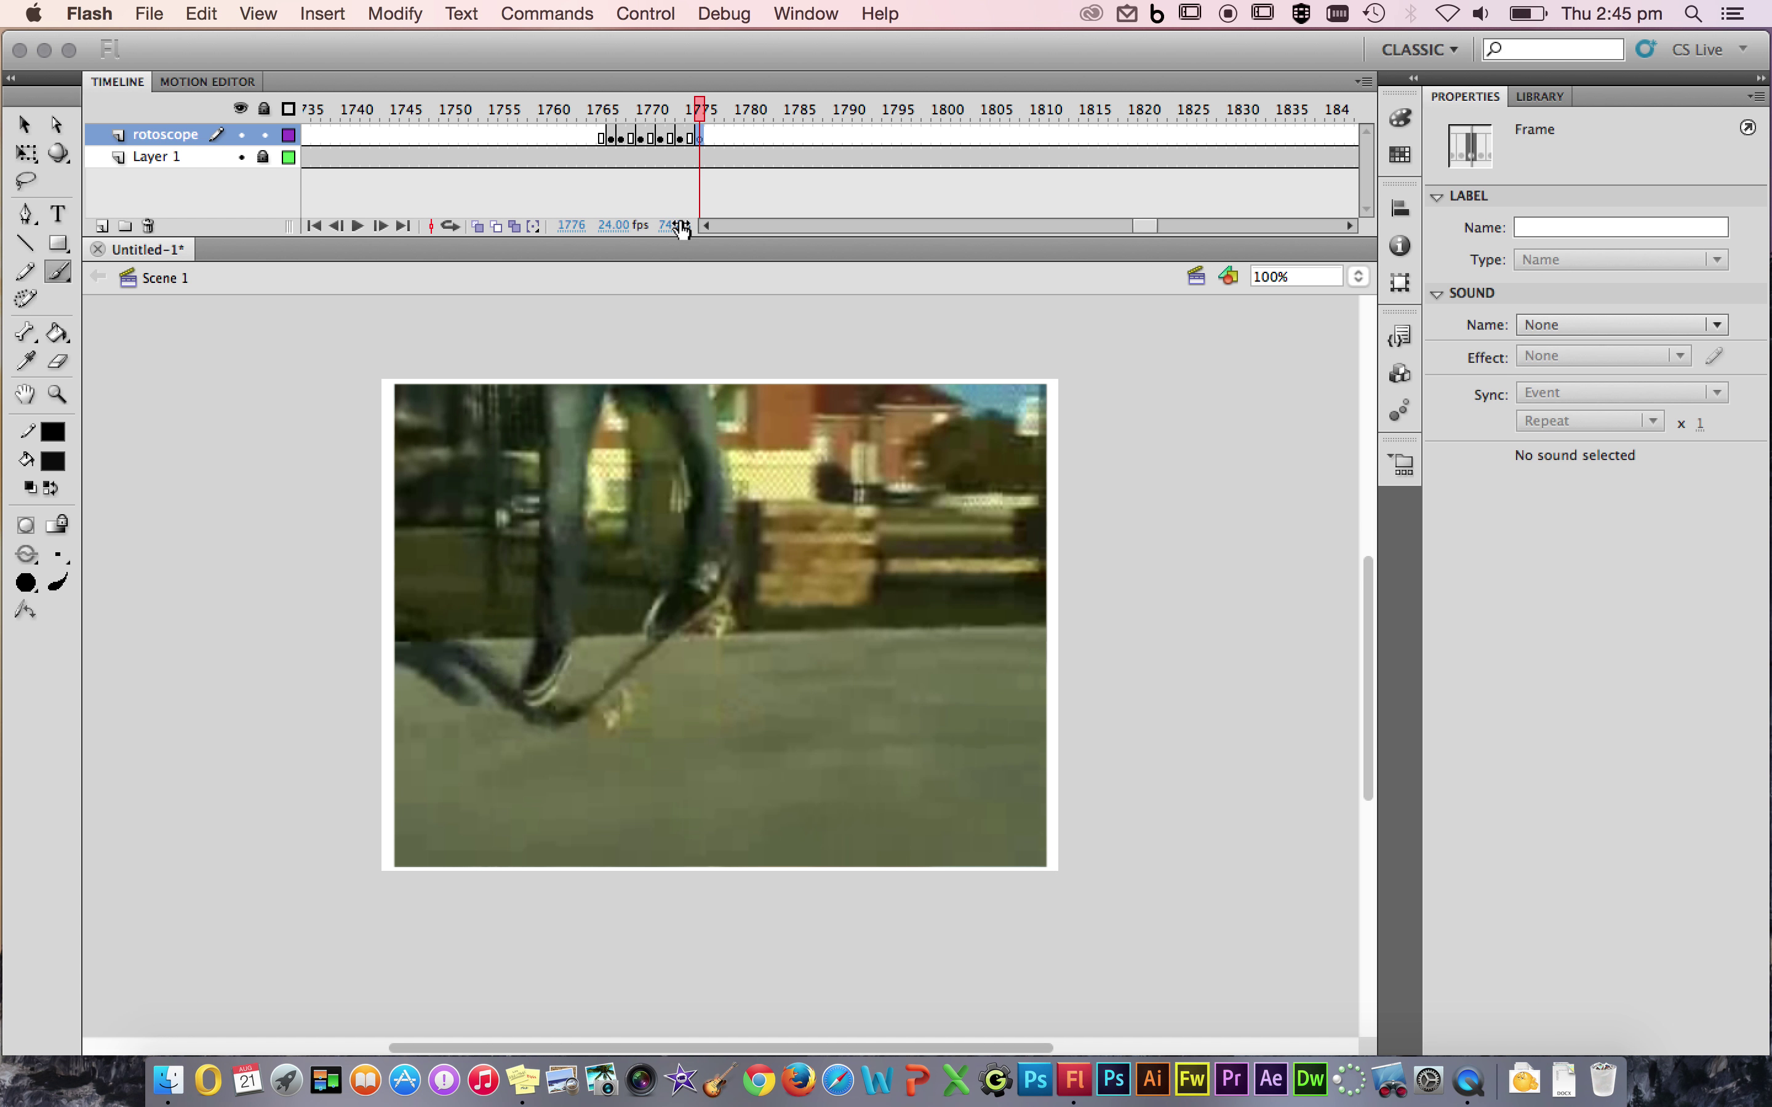
pyautogui.moveTo(709, 372)
pyautogui.mouseDown()
pyautogui.moveTo(725, 552)
pyautogui.moveTo(688, 568)
pyautogui.moveTo(661, 627)
pyautogui.moveTo(718, 566)
pyautogui.moveTo(689, 587)
pyautogui.moveTo(705, 576)
pyautogui.moveTo(707, 604)
pyautogui.moveTo(734, 578)
pyautogui.moveTo(601, 714)
pyautogui.moveTo(661, 637)
pyautogui.moveTo(564, 706)
pyautogui.moveTo(619, 717)
pyautogui.mouseUp()
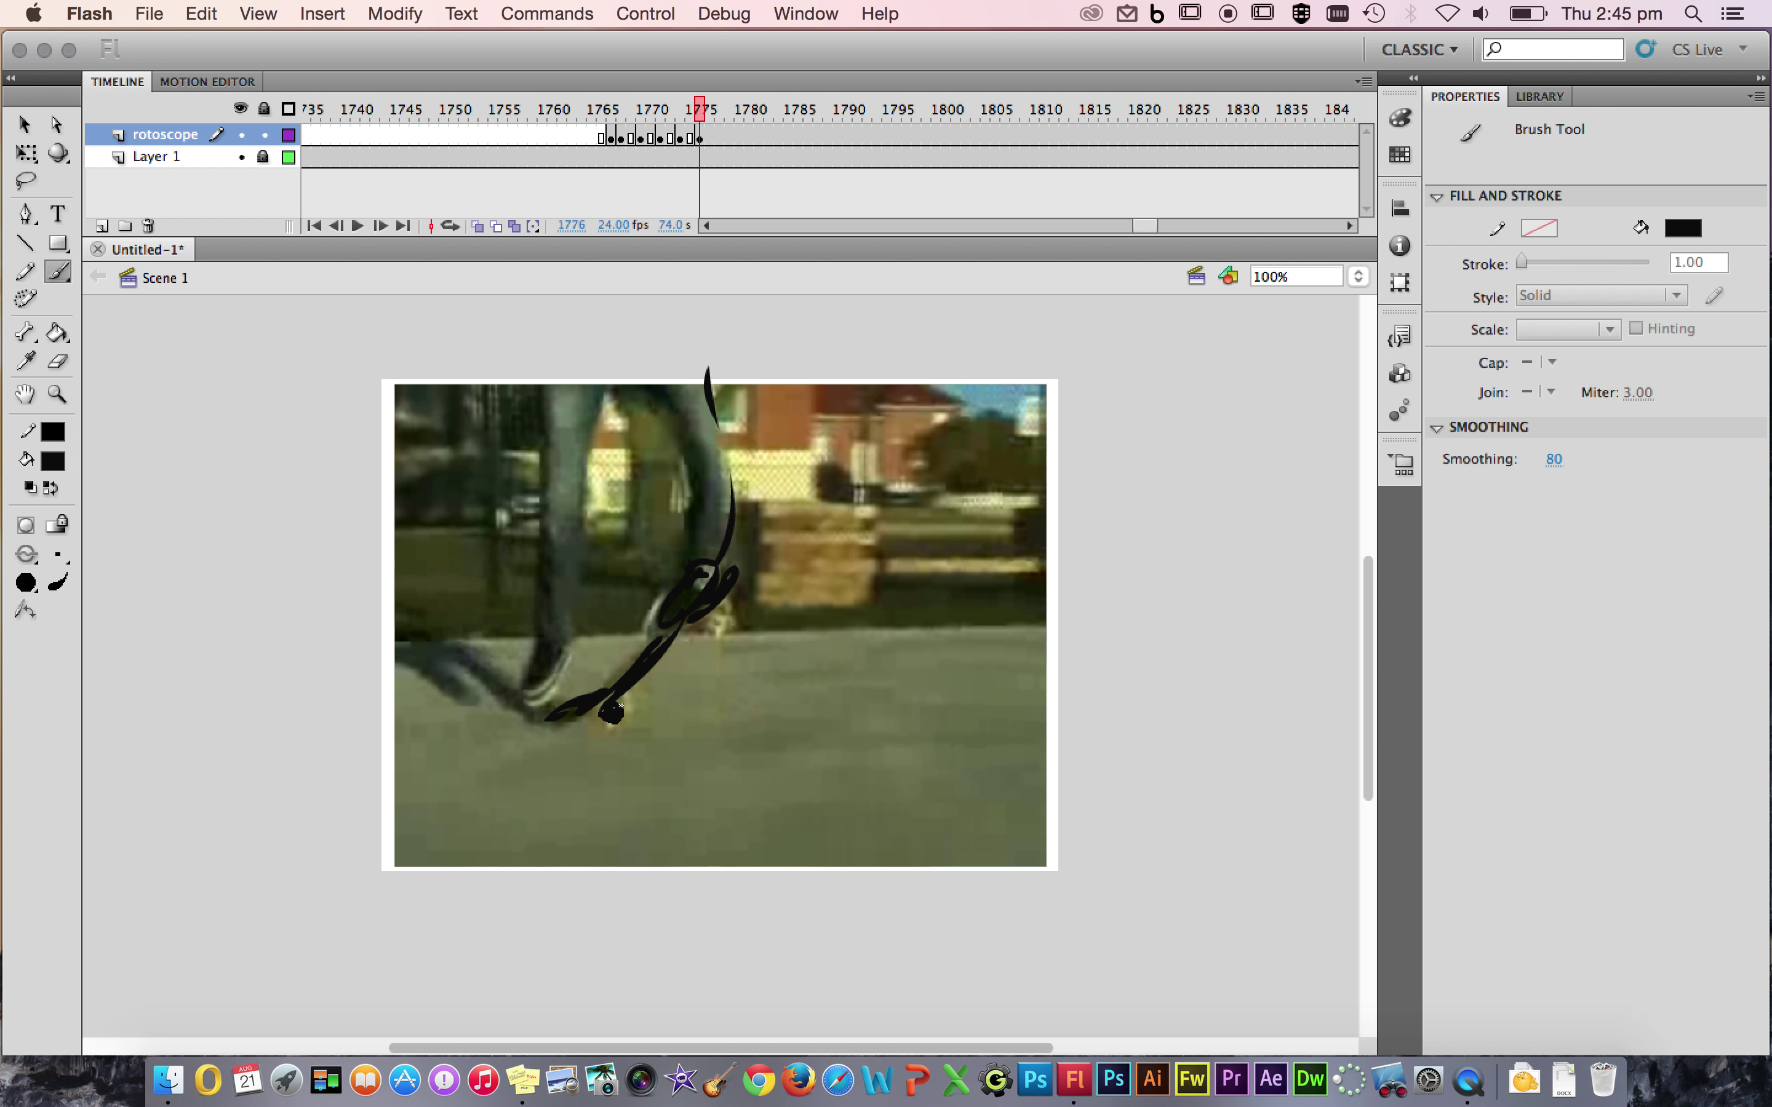
pyautogui.moveTo(713, 629); pyautogui.dragTo(701, 578)
pyautogui.moveTo(577, 664)
pyautogui.mouseDown()
pyautogui.moveTo(550, 707)
pyautogui.moveTo(516, 692)
pyautogui.moveTo(567, 655)
pyautogui.moveTo(571, 630)
pyautogui.moveTo(538, 648)
pyautogui.moveTo(521, 692)
pyautogui.mouseUp()
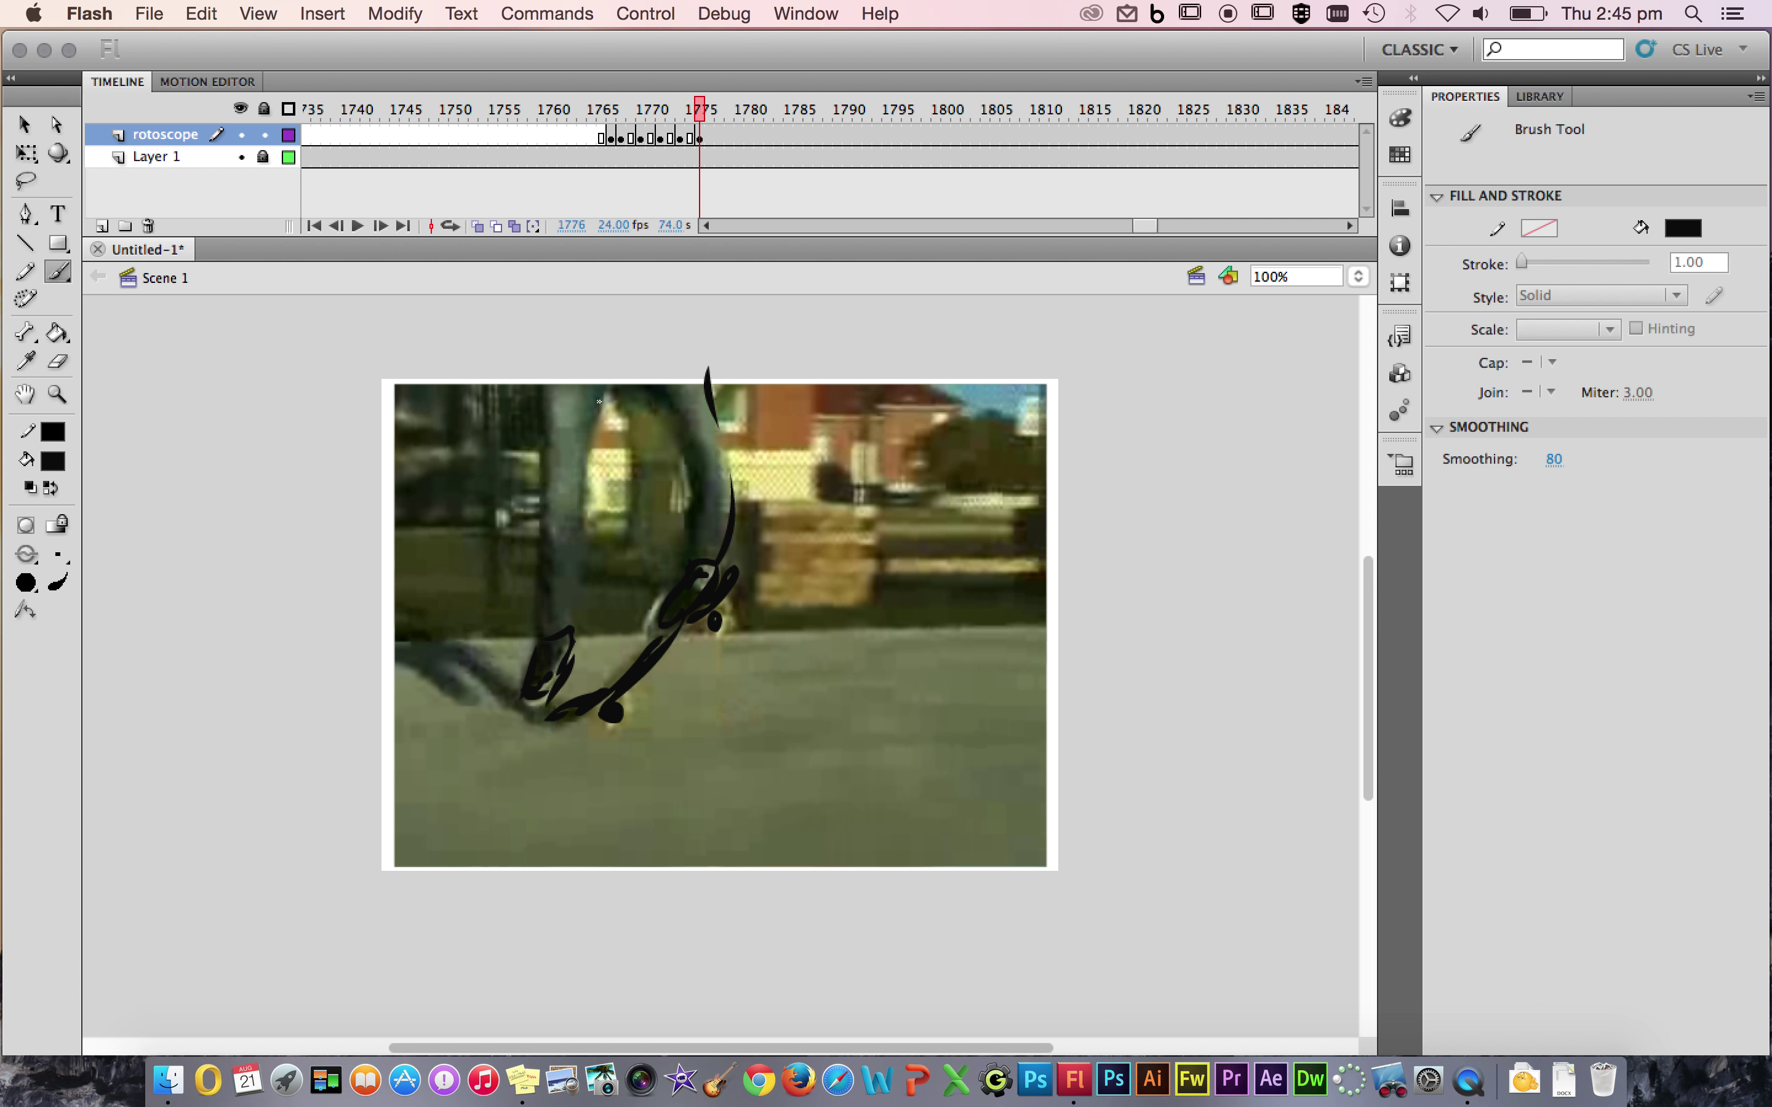
# Trace both sides of the back leg and the inner edge of the front leg on frame 1776.
pyautogui.moveTo(612, 394); pyautogui.dragTo(566, 627)
pyautogui.moveTo(539, 384)
pyautogui.mouseDown()
pyautogui.moveTo(555, 513)
pyautogui.moveTo(541, 649)
pyautogui.mouseUp()
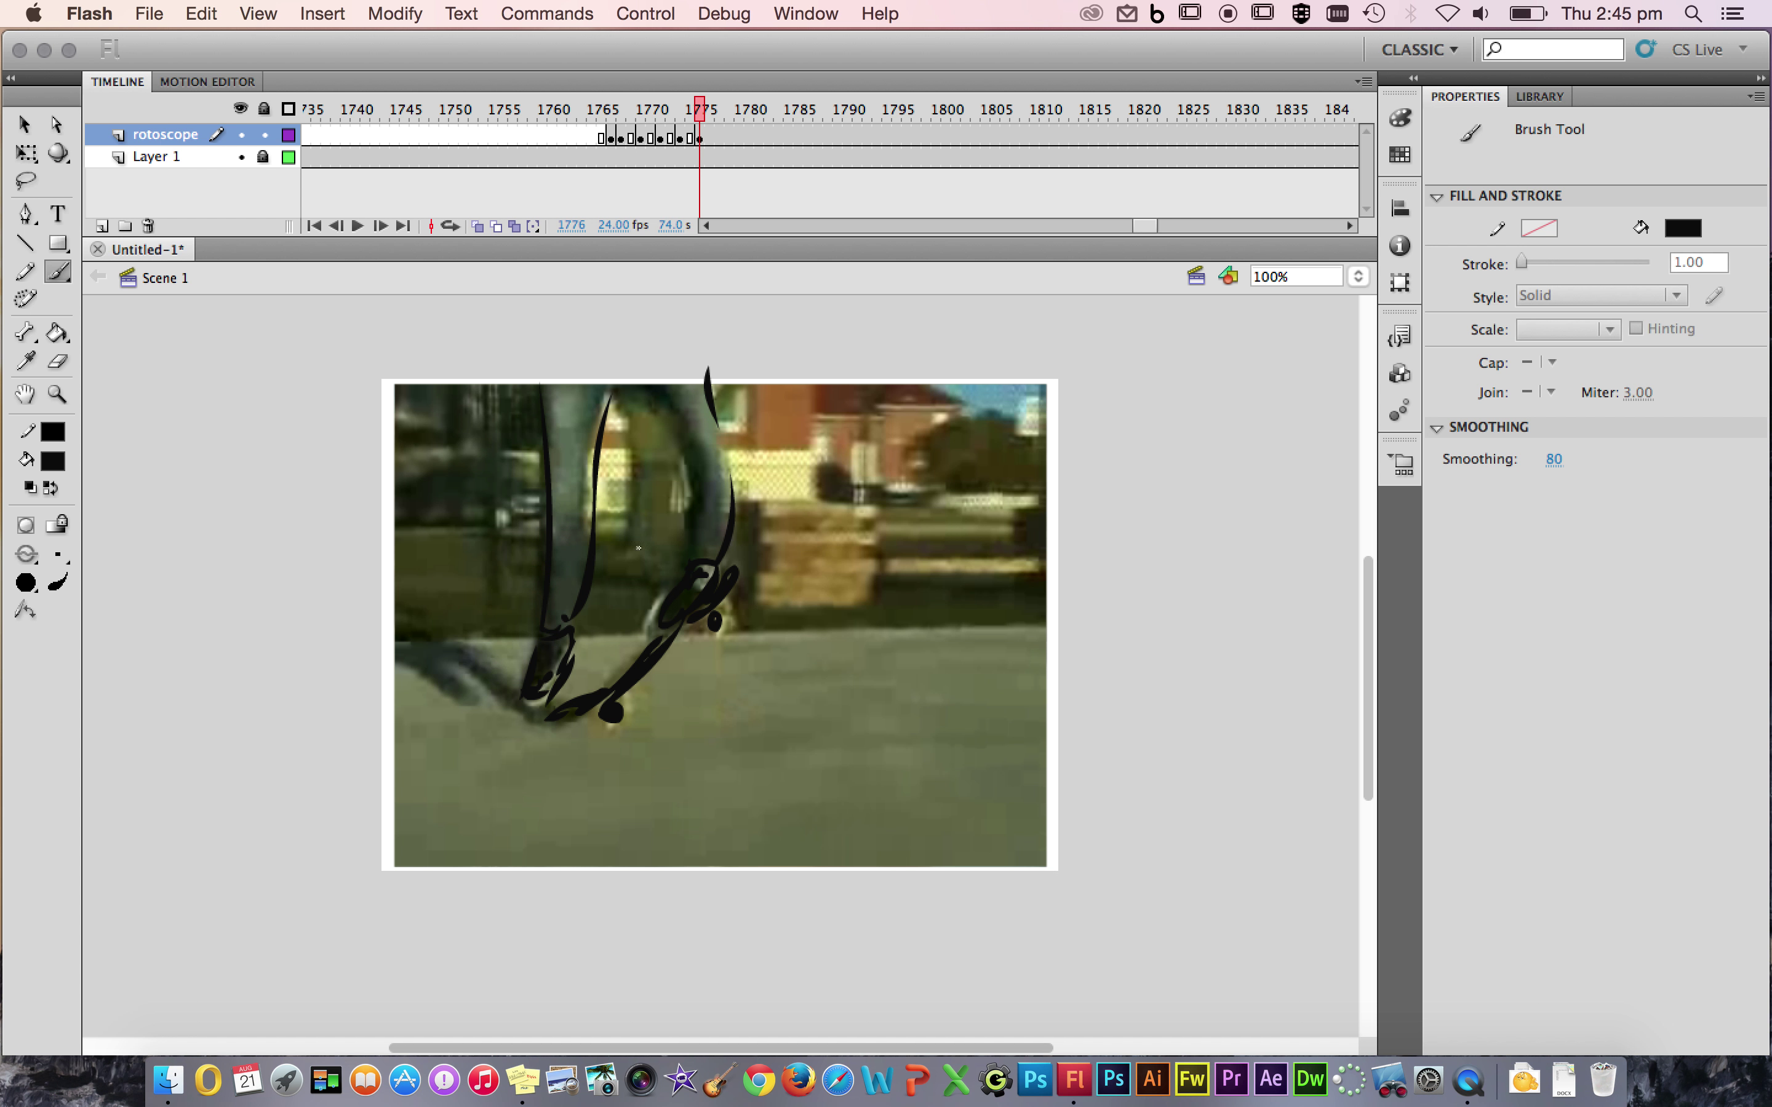
pyautogui.moveTo(683, 554)
pyautogui.mouseDown()
pyautogui.moveTo(693, 480)
pyautogui.moveTo(631, 387)
pyautogui.mouseUp()
# Insert a blank keyframe at frame 1778 on the rotoscope layer and trace both of the skater's legs and shoes.
pyautogui.click(715, 136)
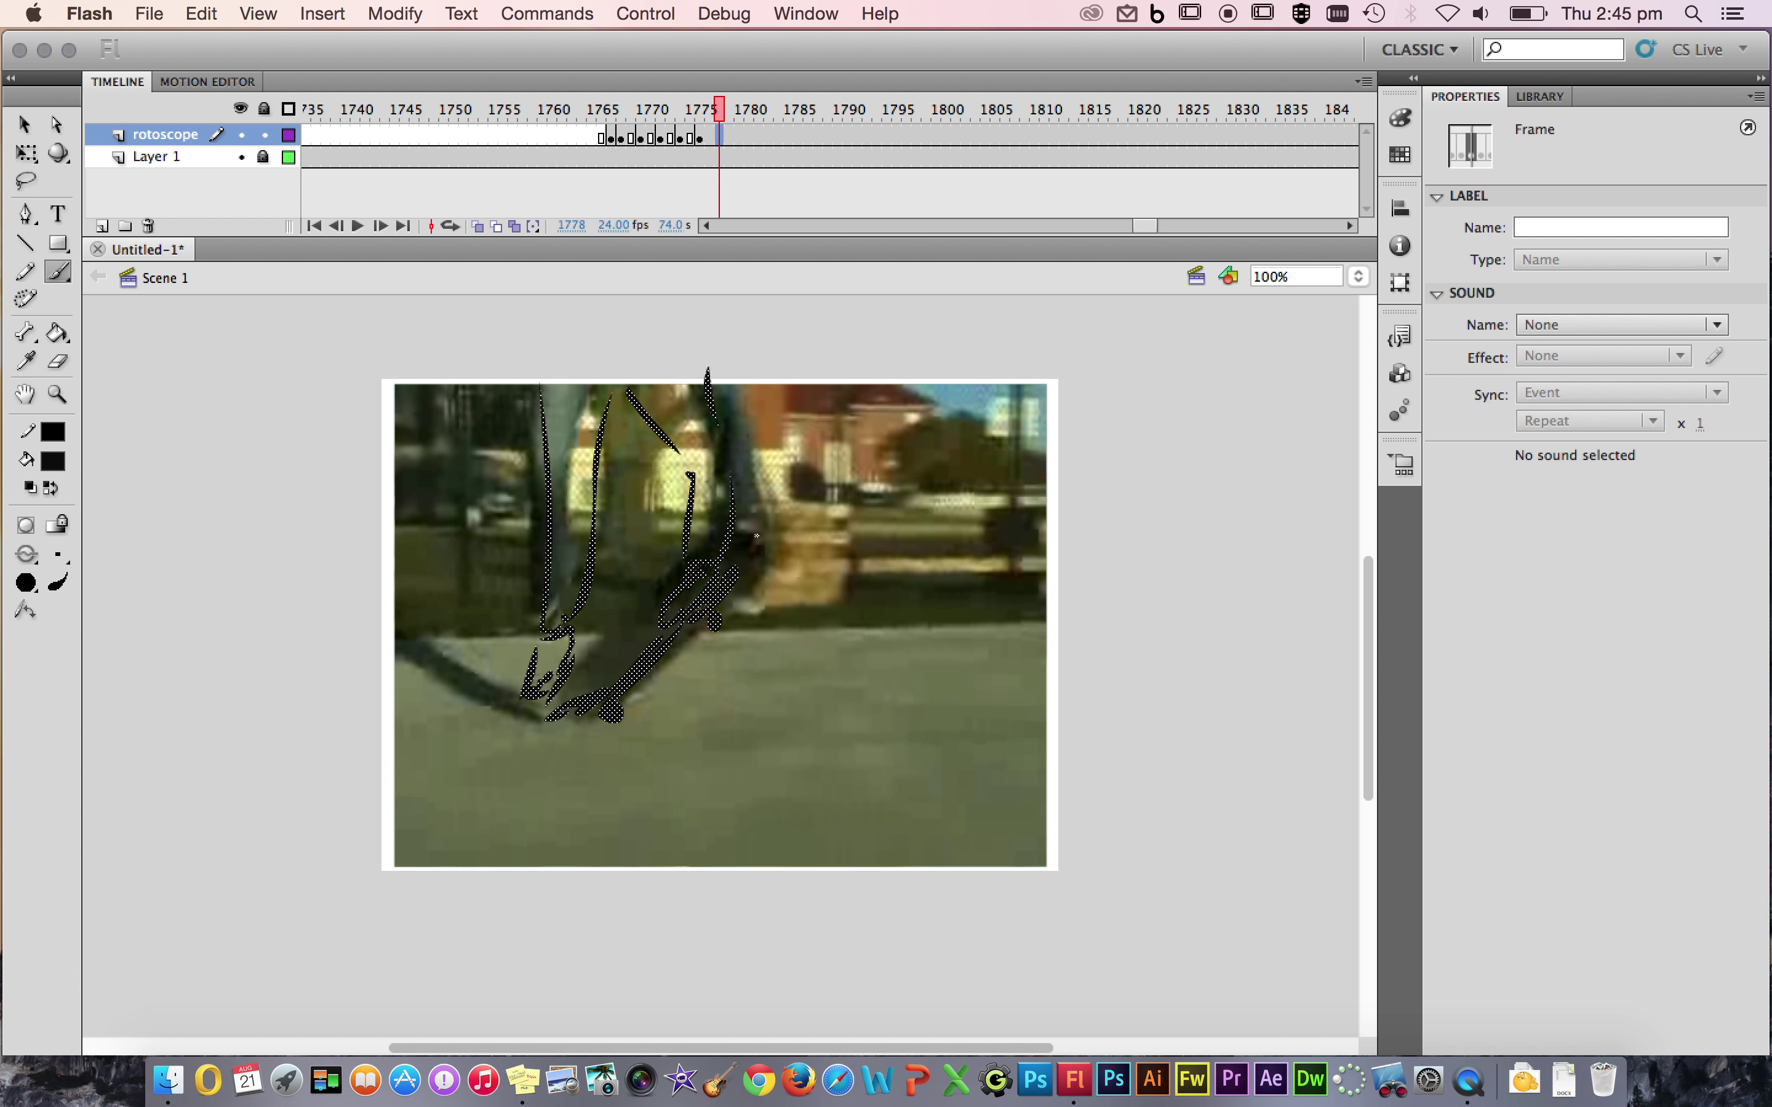
pyautogui.press('F7')
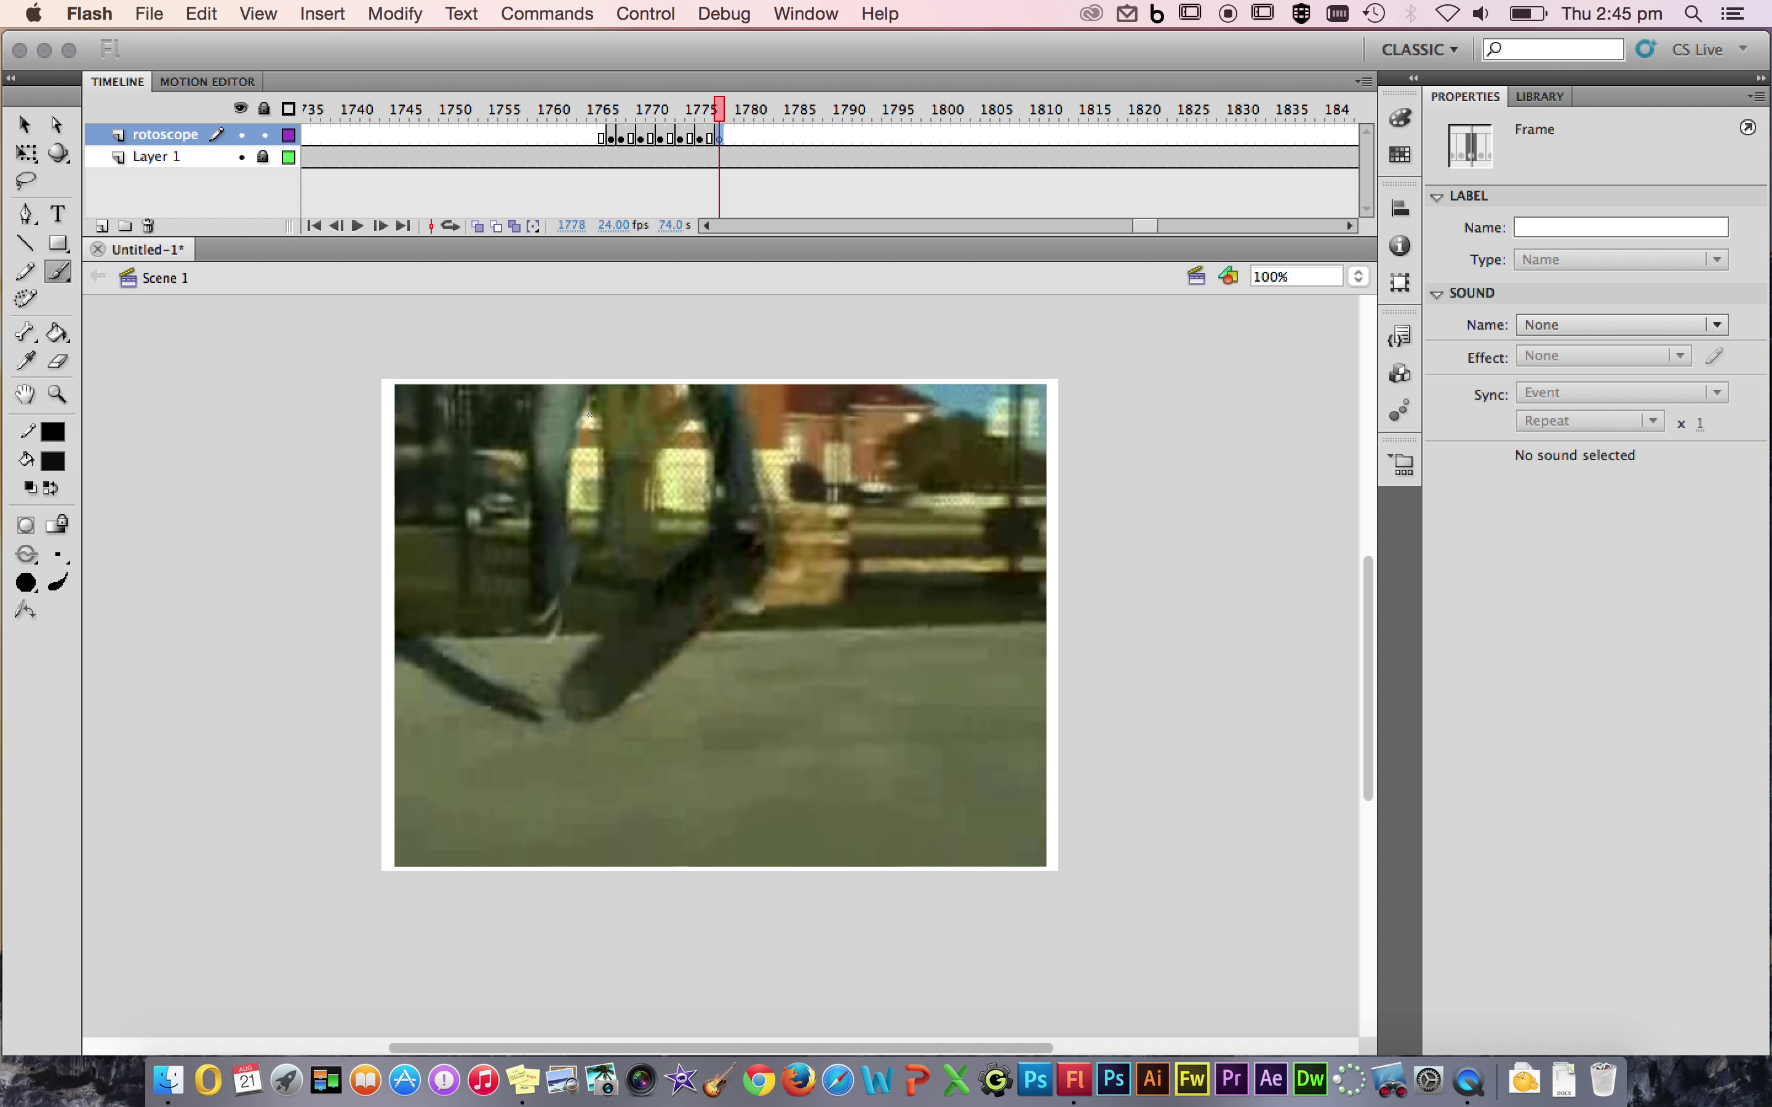
pyautogui.moveTo(602, 383)
pyautogui.mouseDown()
pyautogui.moveTo(547, 596)
pyautogui.moveTo(523, 447)
pyautogui.moveTo(542, 384)
pyautogui.mouseUp()
pyautogui.moveTo(569, 594)
pyautogui.mouseDown()
pyautogui.moveTo(521, 630)
pyautogui.moveTo(552, 628)
pyautogui.mouseUp()
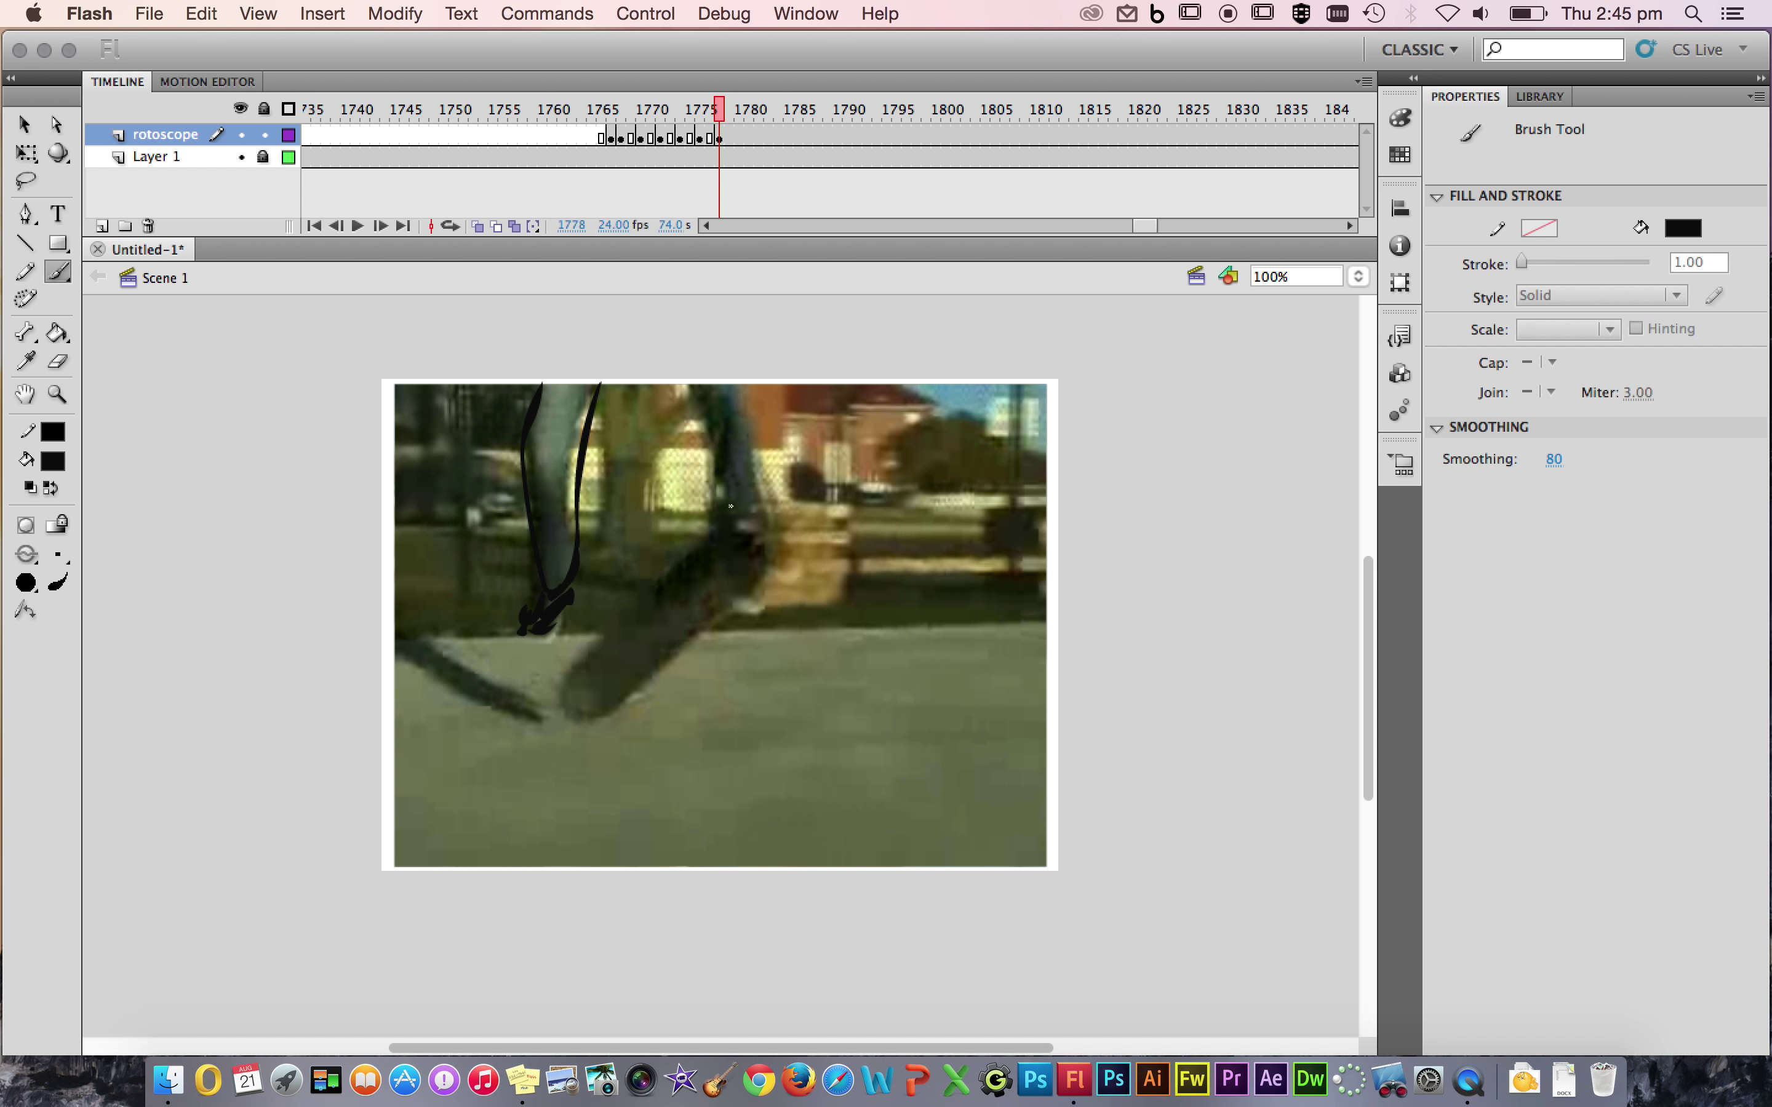
pyautogui.moveTo(681, 384)
pyautogui.mouseDown()
pyautogui.moveTo(706, 423)
pyautogui.moveTo(707, 524)
pyautogui.moveTo(766, 519)
pyautogui.moveTo(749, 408)
pyautogui.moveTo(724, 372)
pyautogui.mouseUp()
pyautogui.moveTo(765, 579)
pyautogui.mouseDown()
pyautogui.moveTo(727, 609)
pyautogui.moveTo(724, 523)
pyautogui.mouseUp()
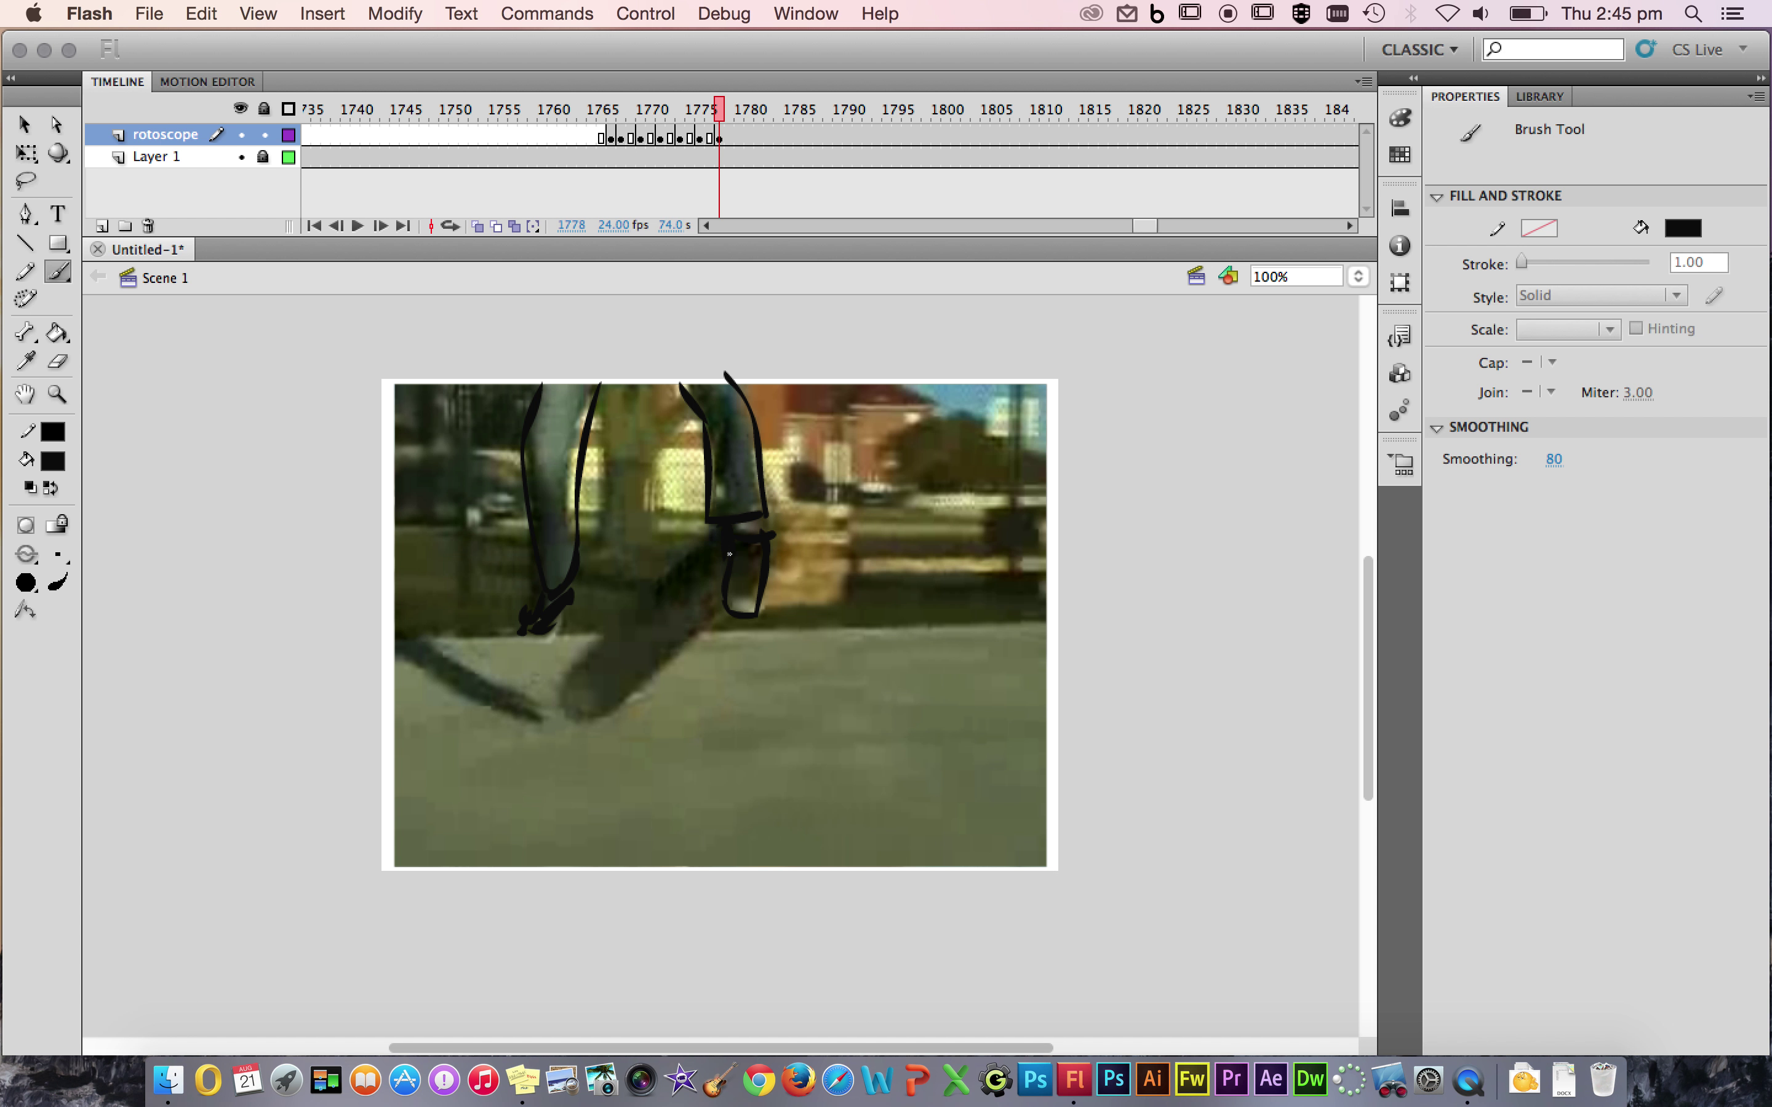
# Trace the tilted skateboard deck and its wheels on frame 1778.
pyautogui.moveTo(710, 526)
pyautogui.mouseDown()
pyautogui.moveTo(575, 663)
pyautogui.moveTo(576, 722)
pyautogui.moveTo(609, 717)
pyautogui.moveTo(732, 594)
pyautogui.mouseUp()
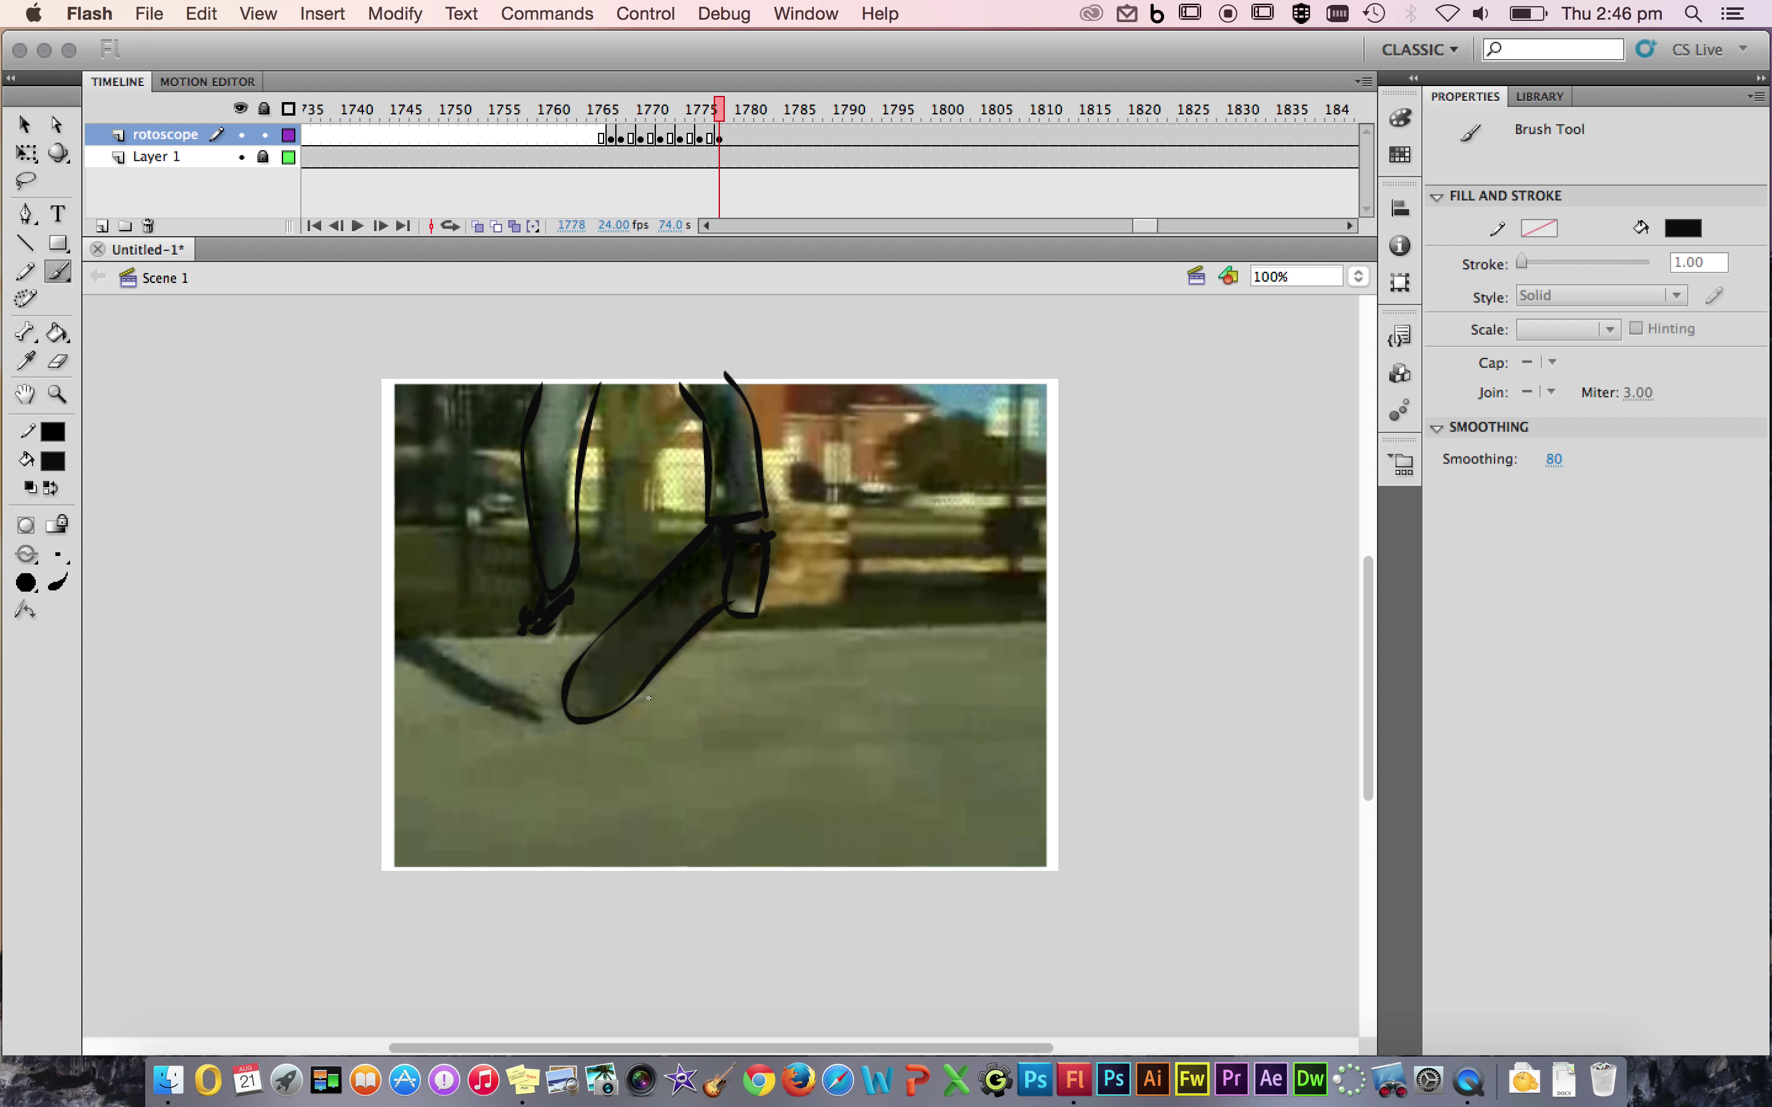
pyautogui.moveTo(636, 694); pyautogui.dragTo(646, 691)
pyautogui.moveTo(771, 562); pyautogui.dragTo(774, 526)
# Insert a blank keyframe at frame 1780 on the rotoscope layer.
pyautogui.click(732, 139)
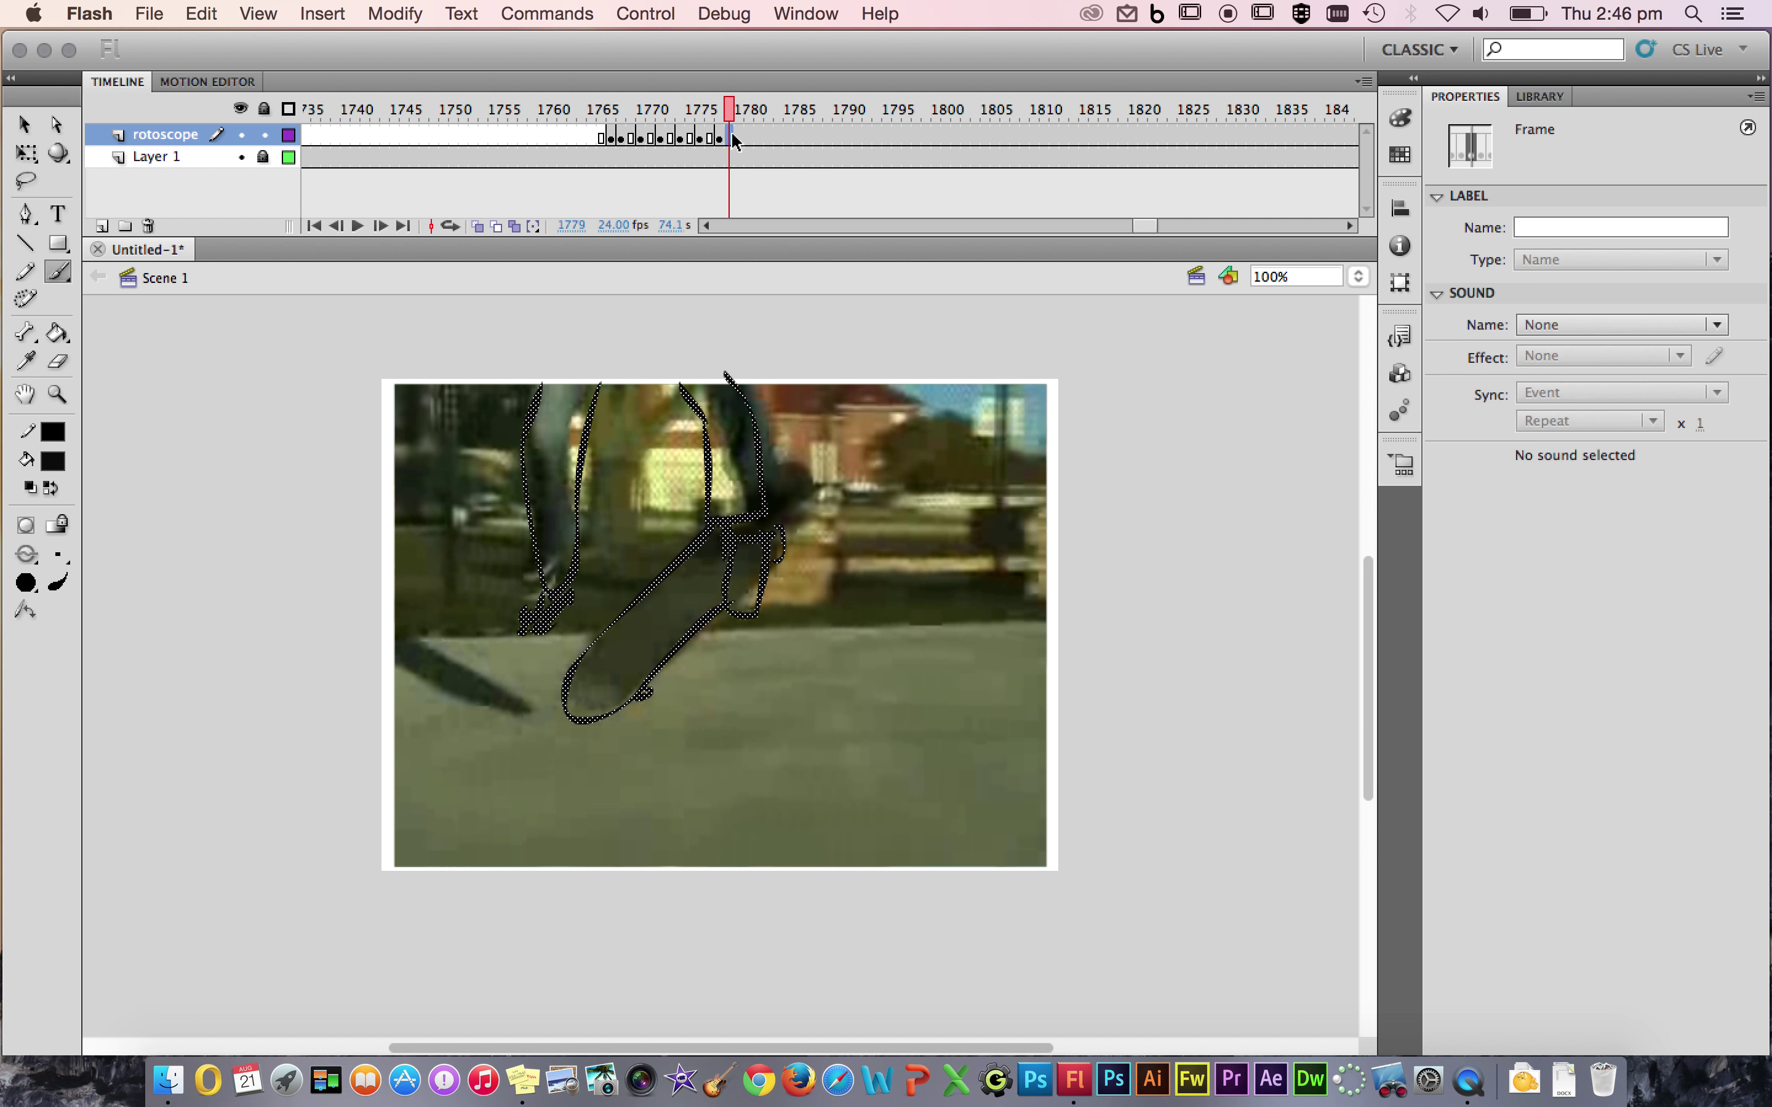
pyautogui.click(739, 139)
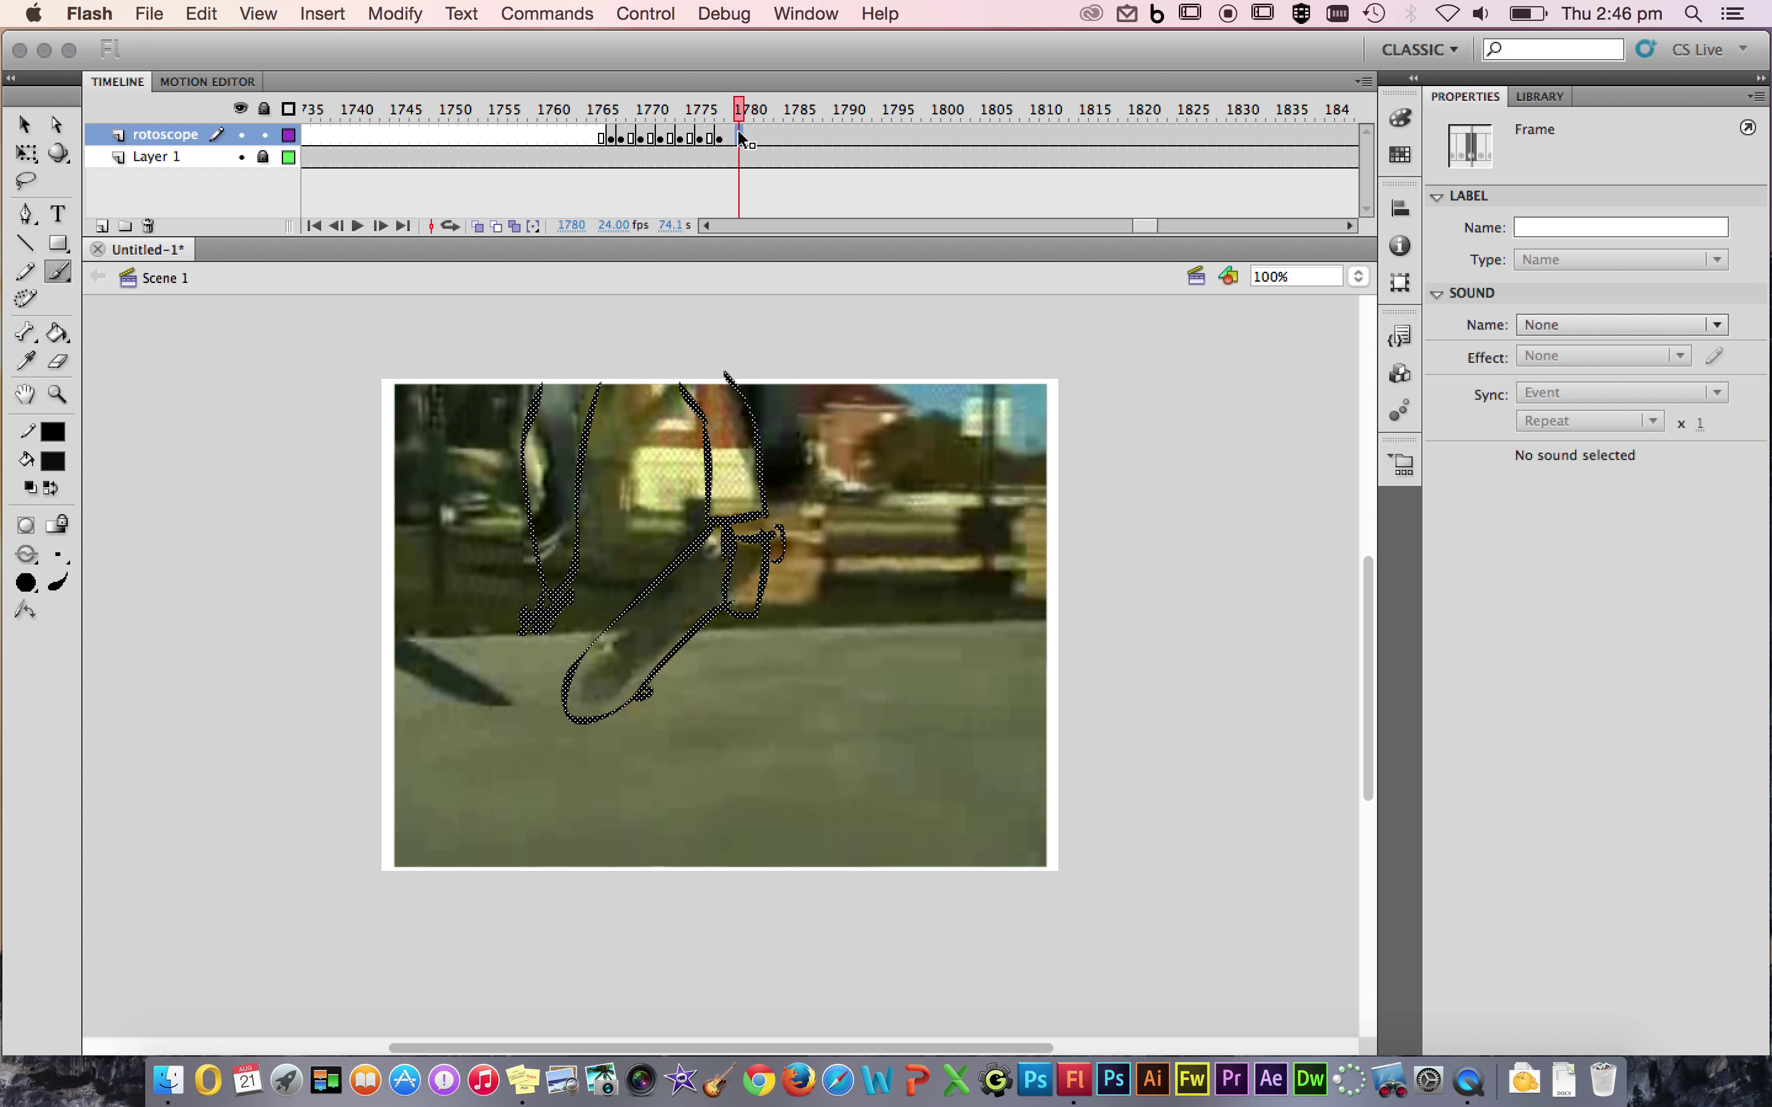
pyautogui.press('F7')
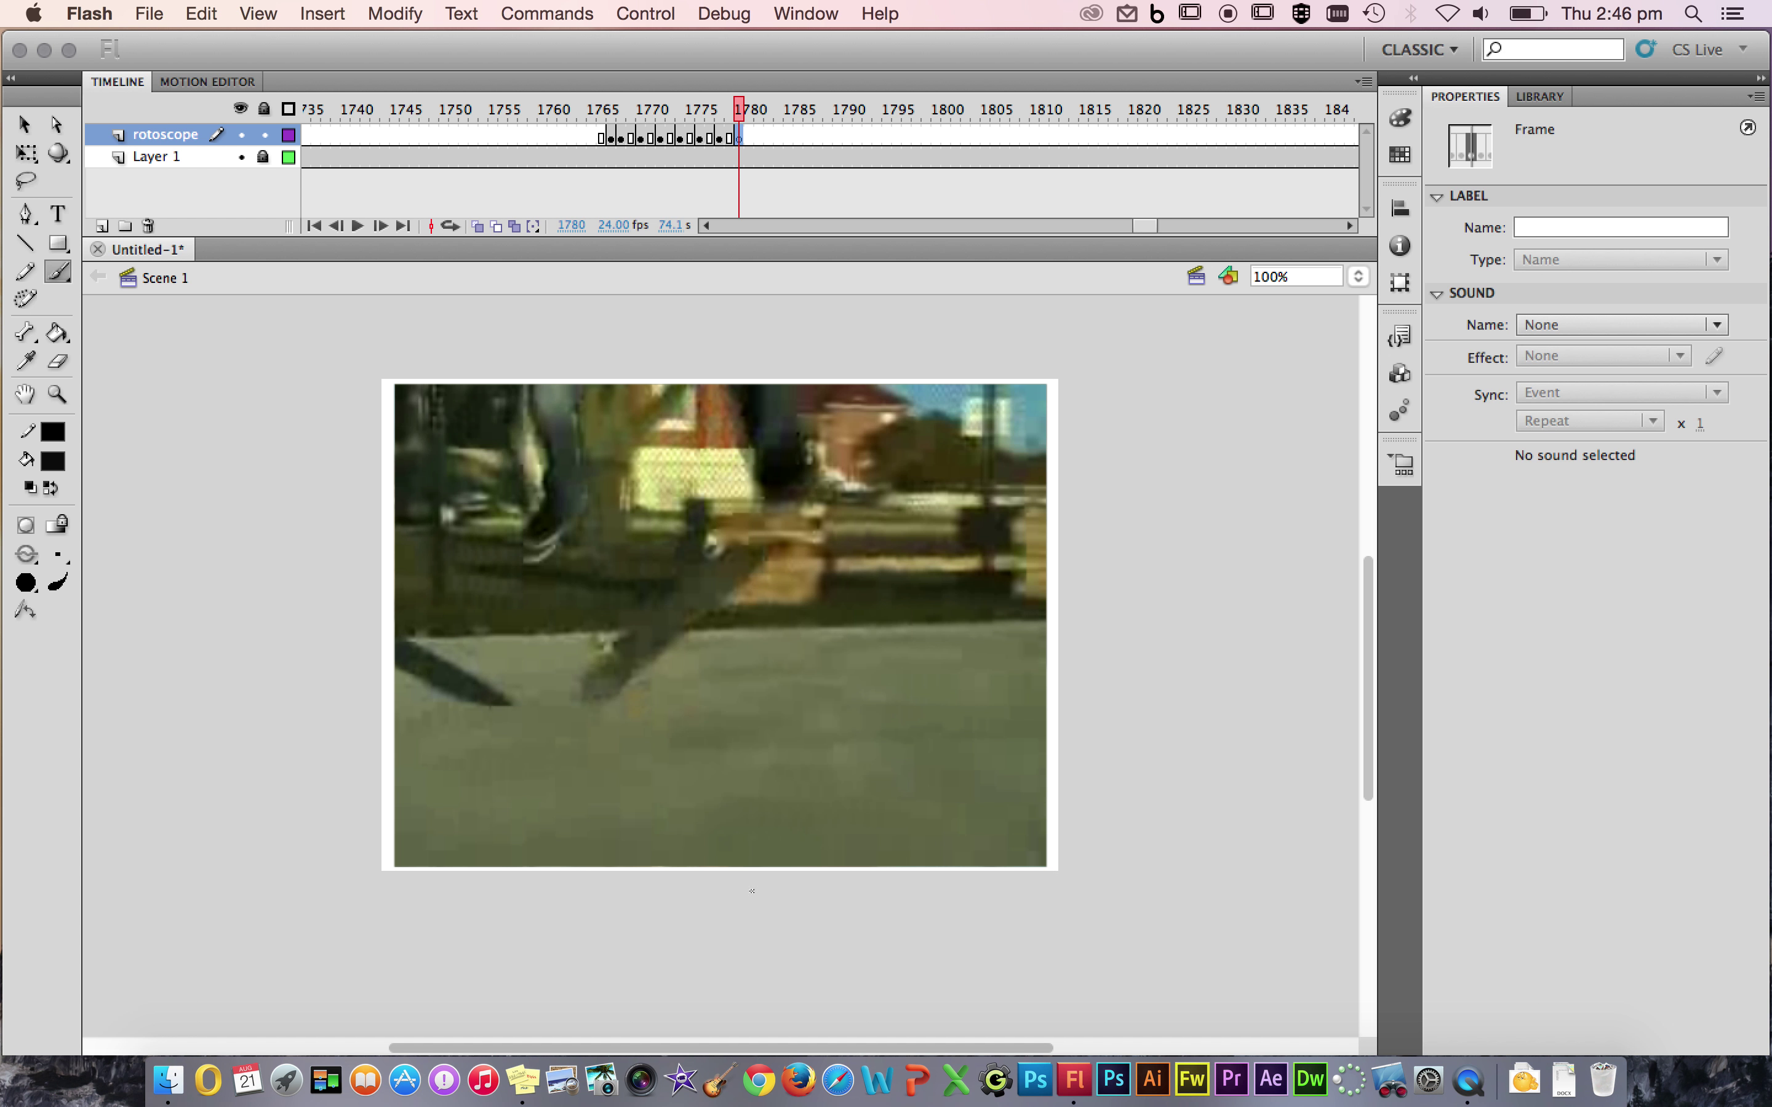
# Trace the tilted skateboard deck and its wheels on frame 1780.
pyautogui.moveTo(774, 578)
pyautogui.mouseDown()
pyautogui.moveTo(706, 637)
pyautogui.moveTo(597, 707)
pyautogui.moveTo(585, 693)
pyautogui.moveTo(634, 629)
pyautogui.moveTo(716, 546)
pyautogui.moveTo(761, 531)
pyautogui.moveTo(771, 573)
pyautogui.moveTo(724, 542)
pyautogui.mouseUp()
pyautogui.moveTo(631, 638)
pyautogui.mouseDown()
pyautogui.moveTo(601, 645)
pyautogui.moveTo(623, 636)
pyautogui.mouseUp()
pyautogui.moveTo(635, 662); pyautogui.dragTo(651, 666)
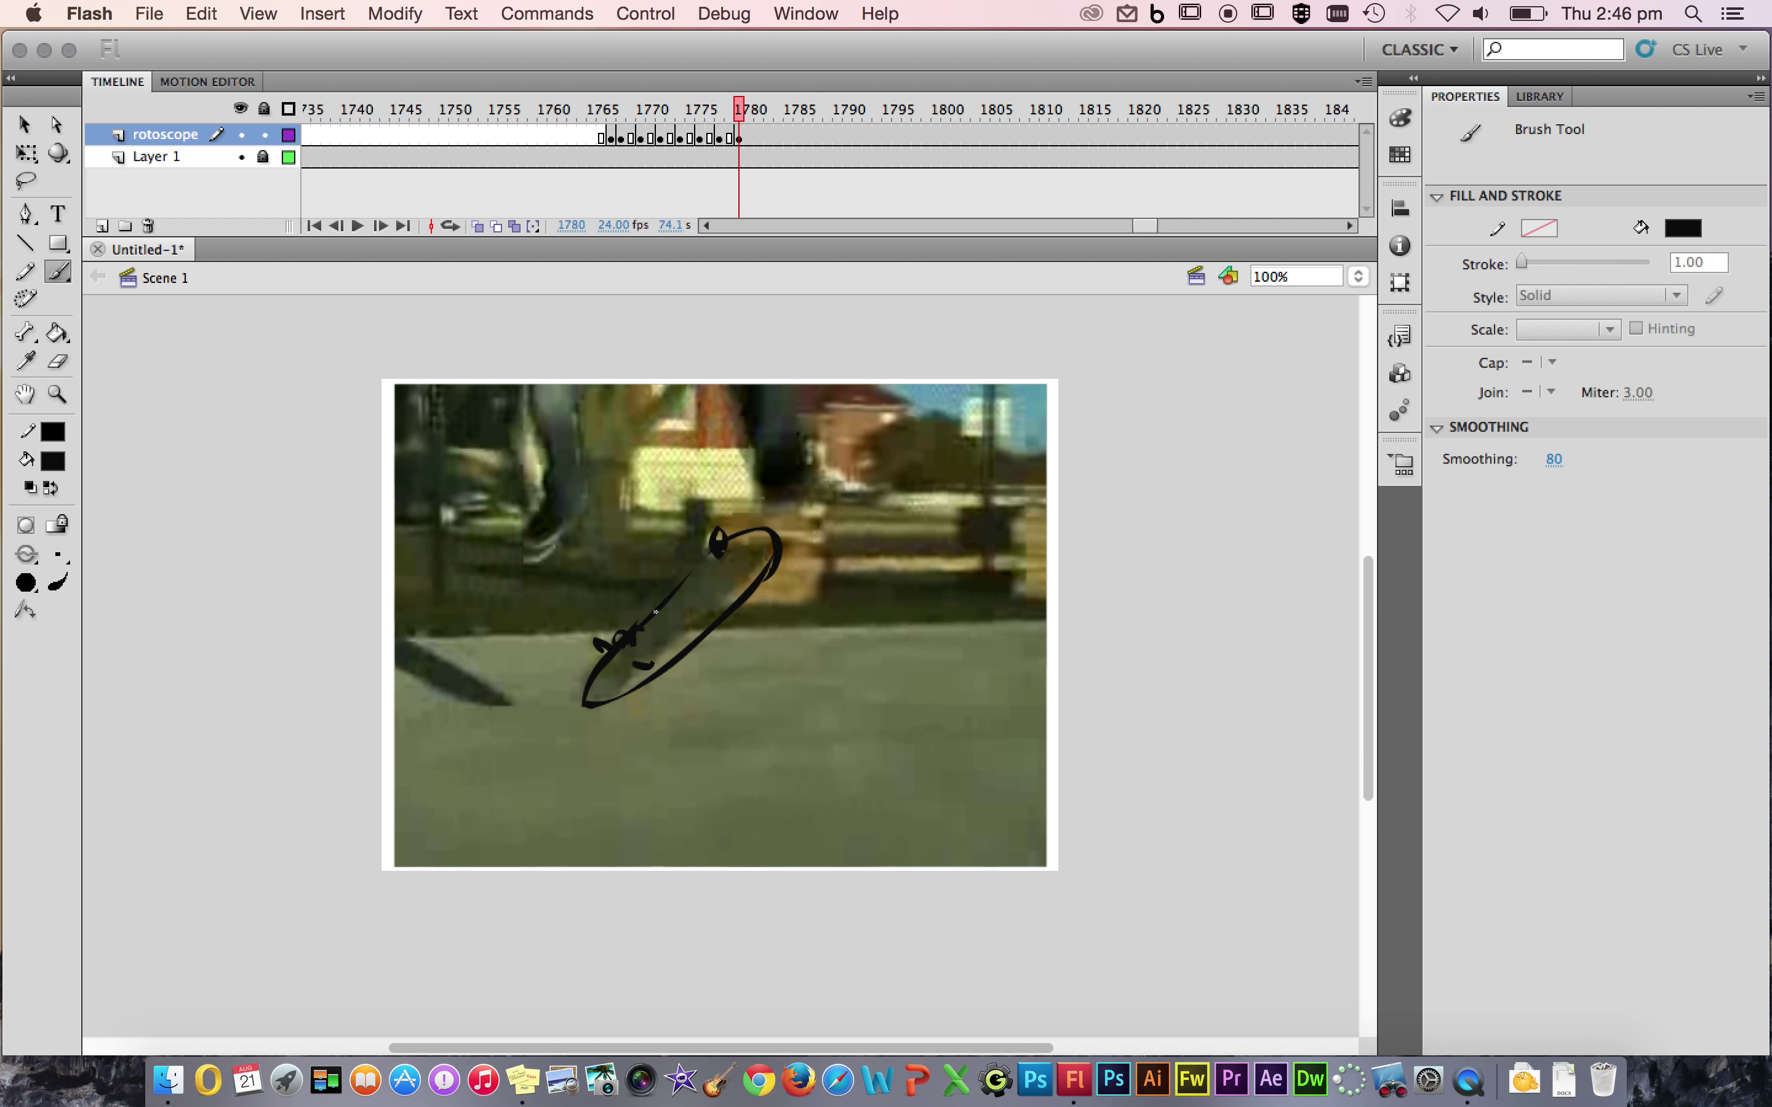
# Trace both of the skater's legs and shoes above the board on frame 1780.
pyautogui.moveTo(582, 396)
pyautogui.mouseDown()
pyautogui.moveTo(585, 473)
pyautogui.moveTo(566, 500)
pyautogui.moveTo(543, 493)
pyautogui.moveTo(529, 378)
pyautogui.mouseUp()
pyautogui.moveTo(586, 489)
pyautogui.mouseDown()
pyautogui.moveTo(536, 558)
pyautogui.moveTo(529, 537)
pyautogui.moveTo(562, 497)
pyautogui.moveTo(545, 562)
pyautogui.mouseUp()
pyautogui.moveTo(739, 381)
pyautogui.mouseDown()
pyautogui.moveTo(743, 455)
pyautogui.moveTo(779, 483)
pyautogui.moveTo(809, 458)
pyautogui.moveTo(793, 372)
pyautogui.mouseUp()
pyautogui.moveTo(820, 463)
pyautogui.mouseDown()
pyautogui.moveTo(878, 480)
pyautogui.moveTo(849, 499)
pyautogui.moveTo(769, 484)
pyautogui.mouseUp()
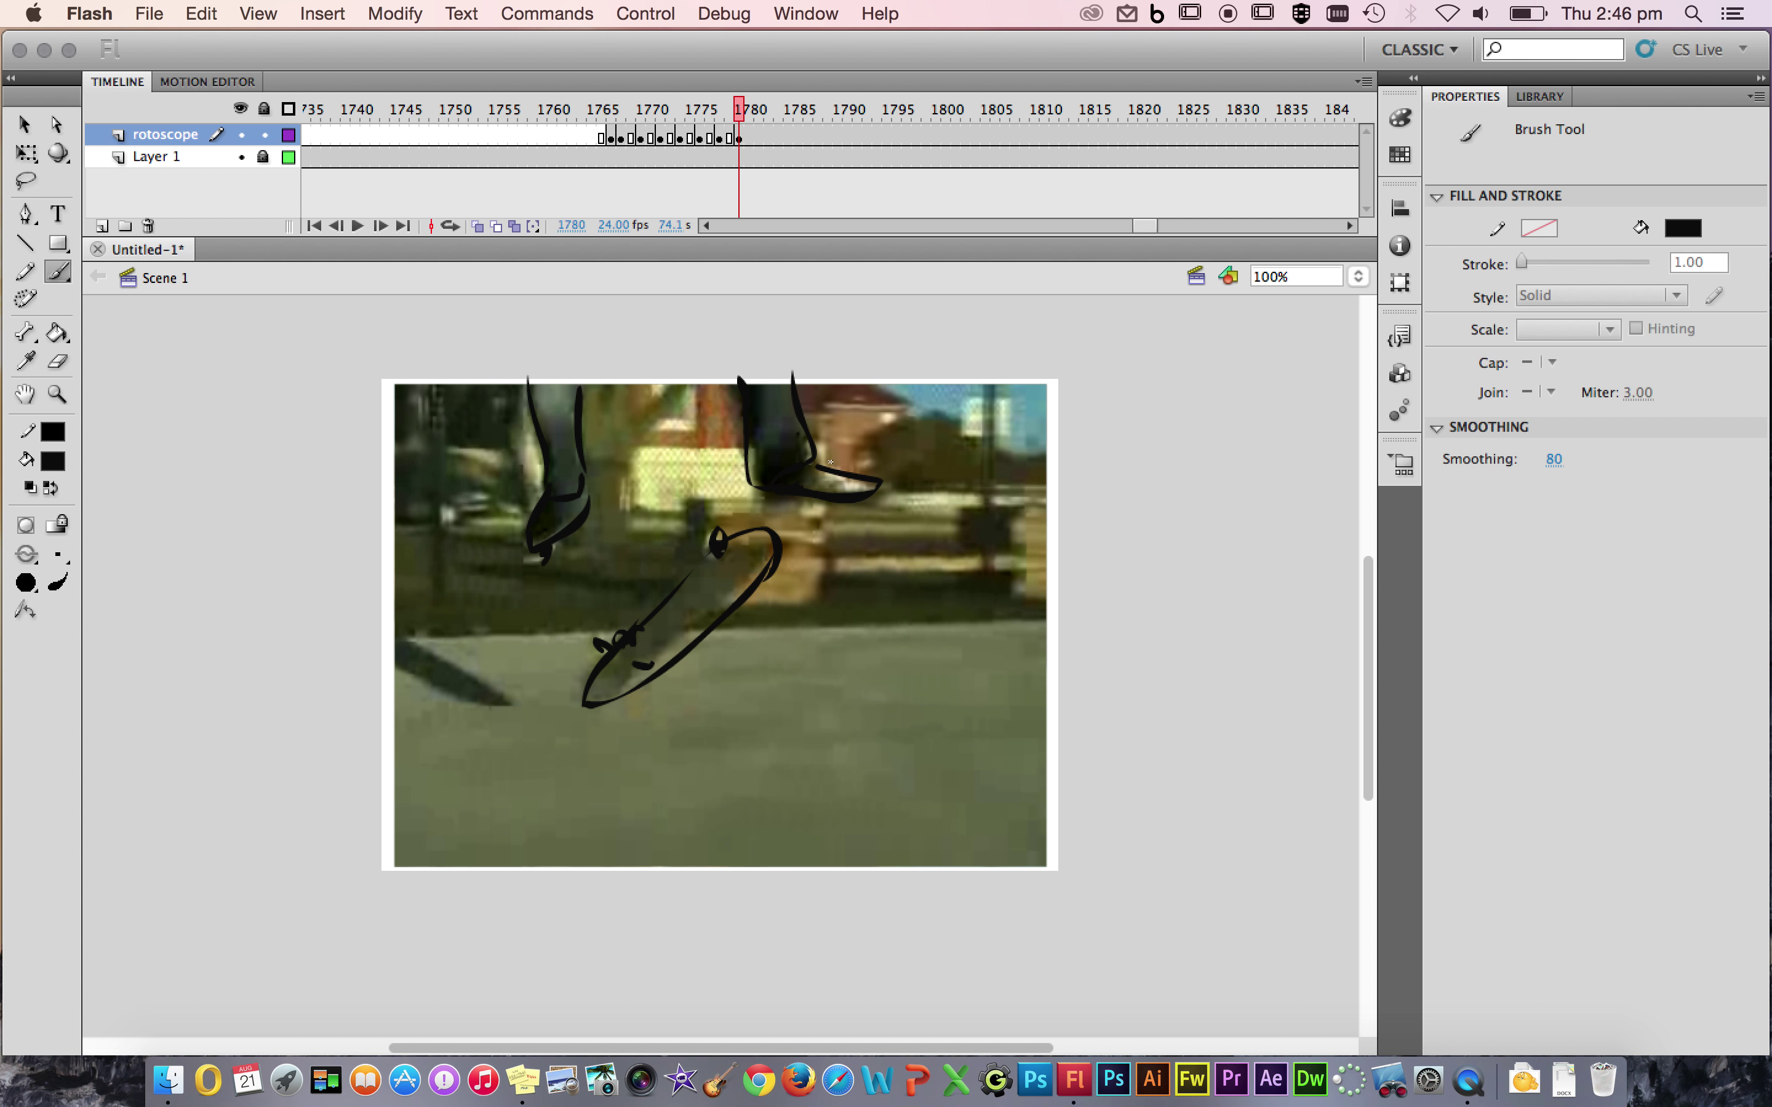
# Insert a blank keyframe at frame 1782 on the rotoscope layer and trace the skater's back leg and shoe.
pyautogui.click(758, 139)
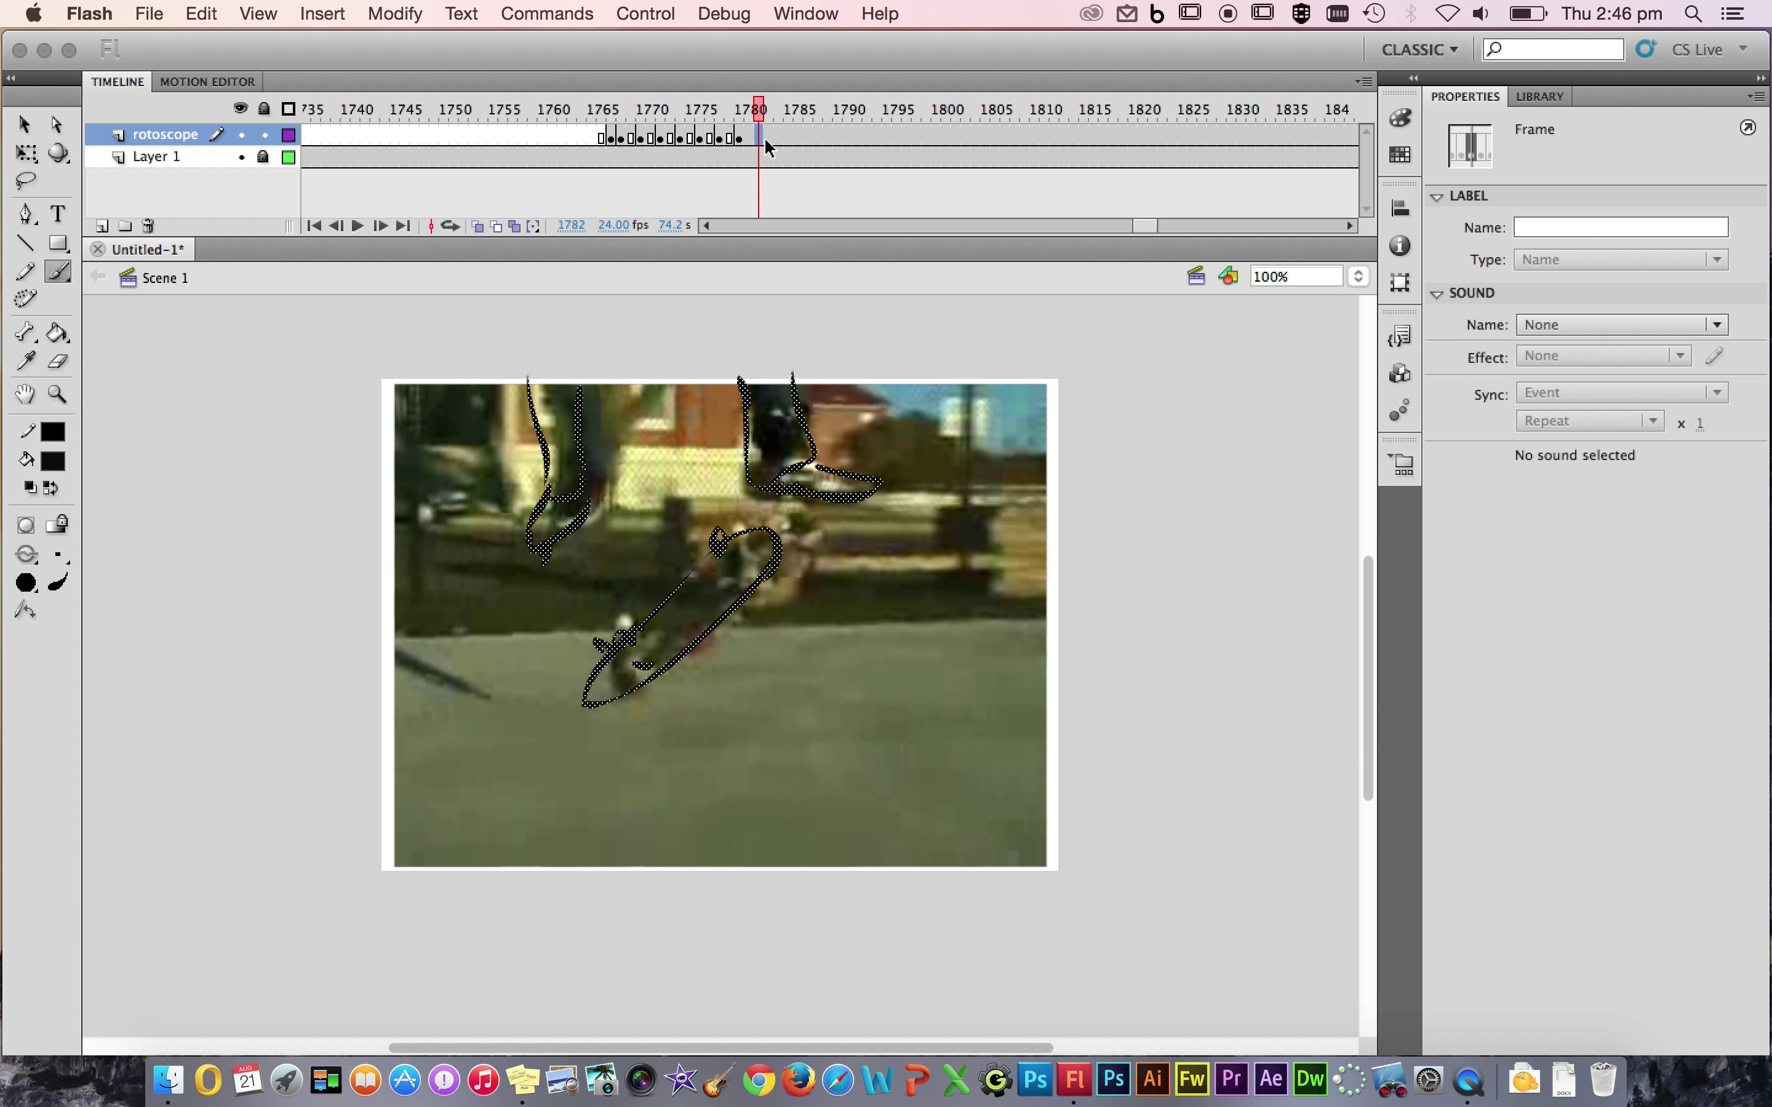
pyautogui.press('F7')
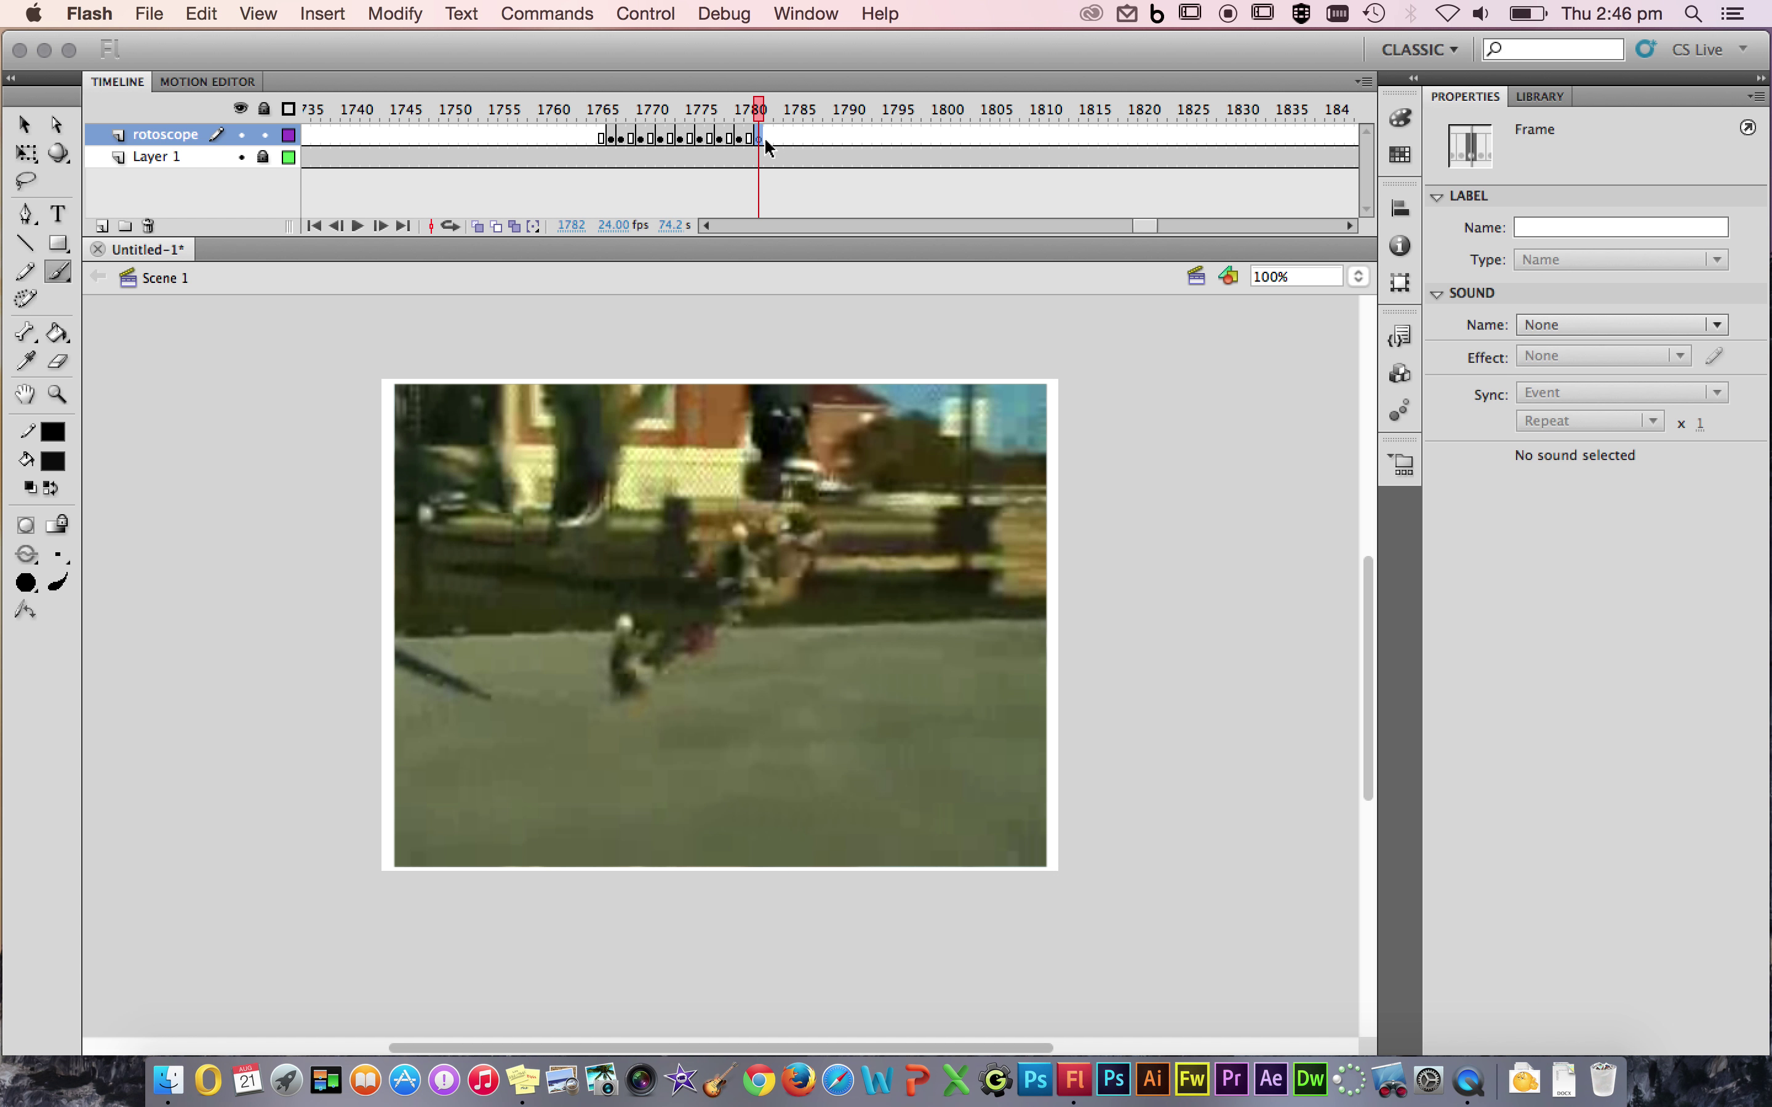
pyautogui.moveTo(602, 378)
pyautogui.mouseDown()
pyautogui.moveTo(612, 469)
pyautogui.moveTo(553, 522)
pyautogui.moveTo(598, 499)
pyautogui.mouseUp()
pyautogui.moveTo(542, 380)
pyautogui.mouseDown()
pyautogui.moveTo(561, 445)
pyautogui.moveTo(551, 495)
pyautogui.mouseUp()
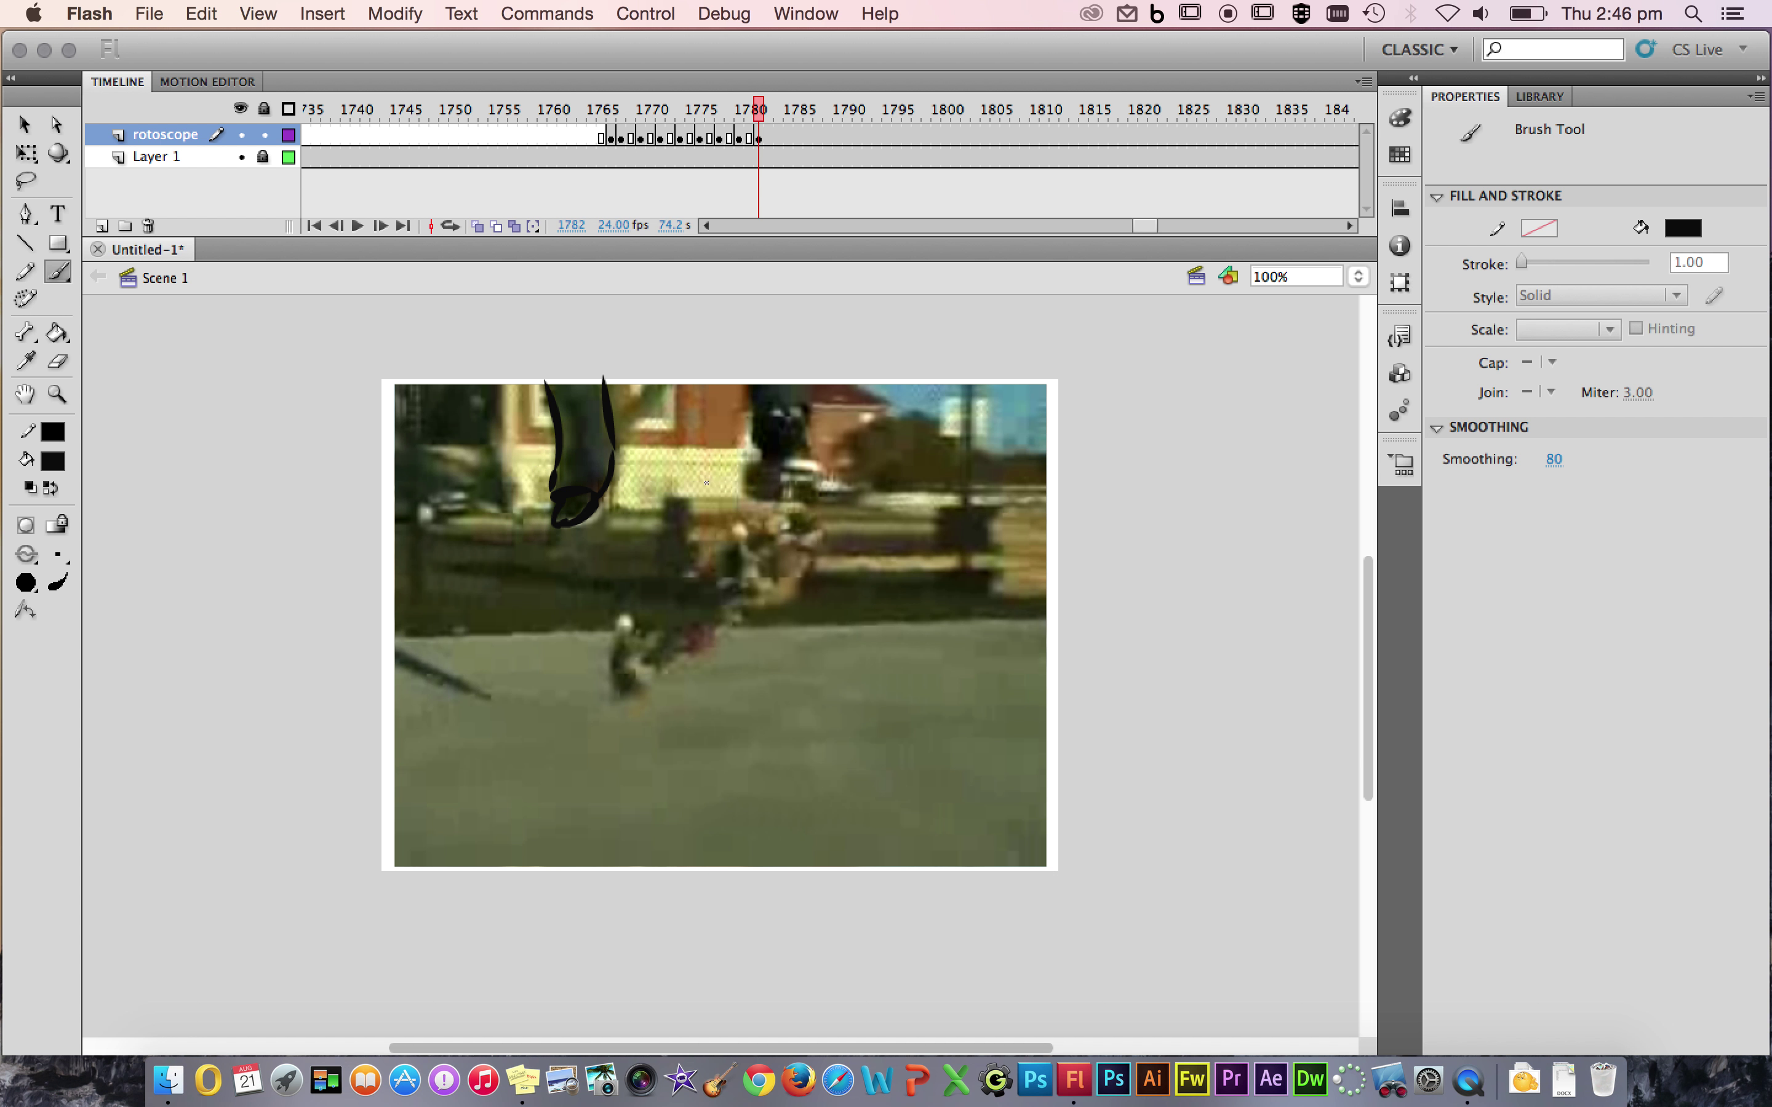
# Trace the skateboard with its wheels and the skater's front leg and shoe on frame 1782.
pyautogui.moveTo(628, 639)
pyautogui.mouseDown()
pyautogui.moveTo(740, 524)
pyautogui.moveTo(804, 551)
pyautogui.moveTo(663, 670)
pyautogui.moveTo(622, 638)
pyautogui.moveTo(629, 678)
pyautogui.moveTo(657, 650)
pyautogui.mouseUp()
pyautogui.moveTo(785, 562); pyautogui.dragTo(769, 593)
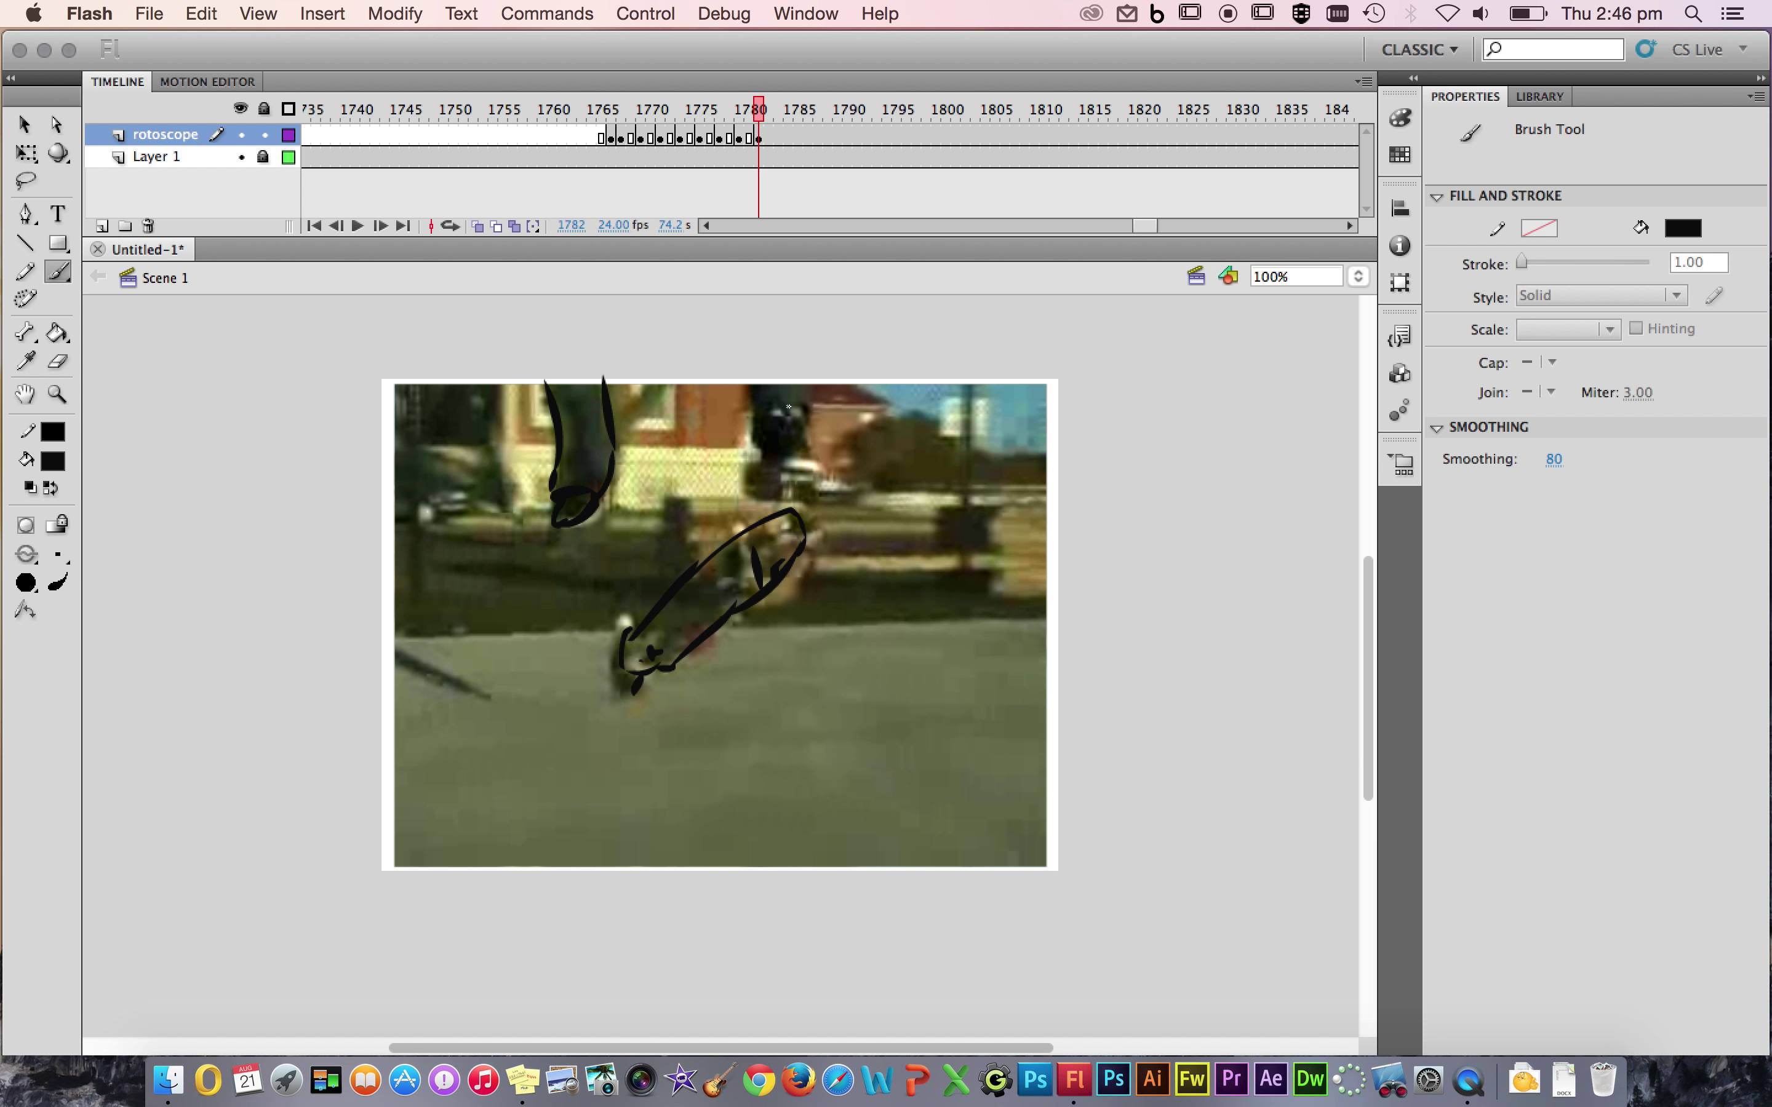
pyautogui.moveTo(791, 454); pyautogui.dragTo(806, 402)
pyautogui.moveTo(809, 471)
pyautogui.mouseDown()
pyautogui.moveTo(851, 489)
pyautogui.moveTo(762, 492)
pyautogui.moveTo(812, 461)
pyautogui.moveTo(805, 413)
pyautogui.mouseUp()
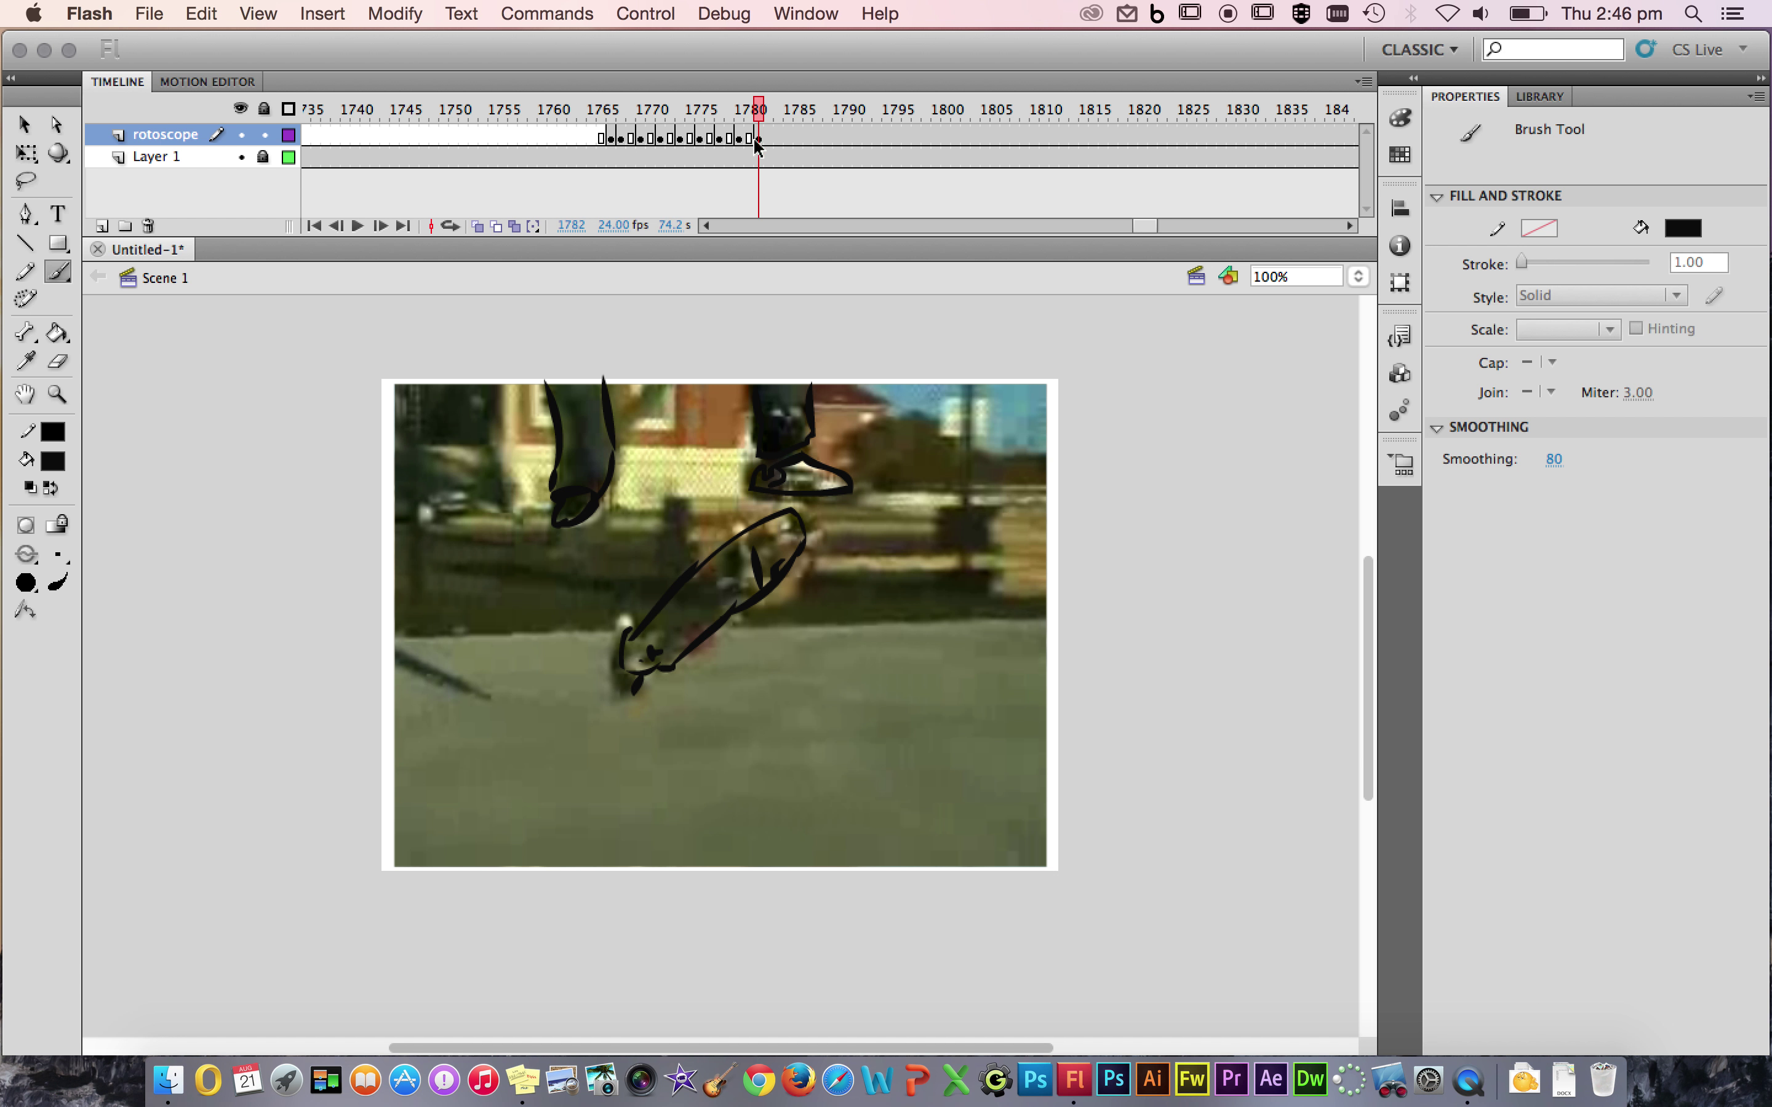
# Insert a blank keyframe at frame 1784 on the rotoscope layer and trace both of the skater's legs and shoes.
pyautogui.click(778, 137)
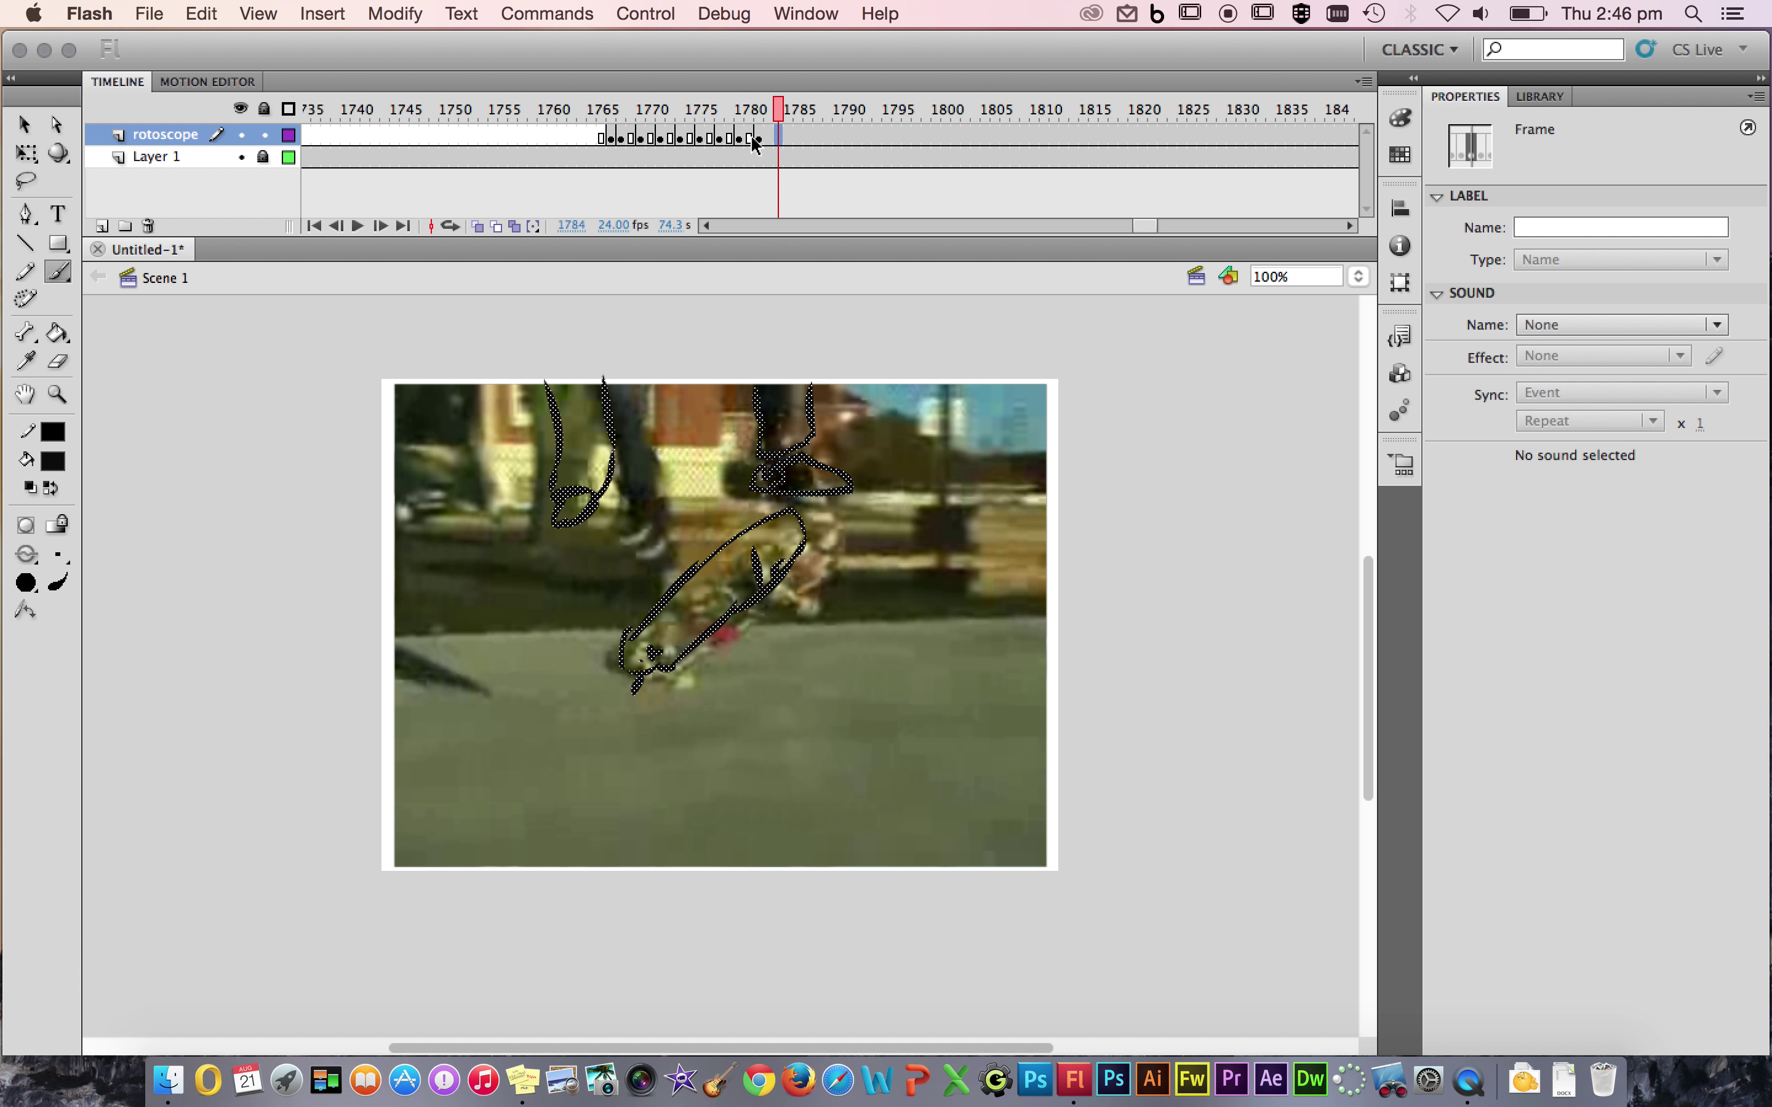
pyautogui.press('F7')
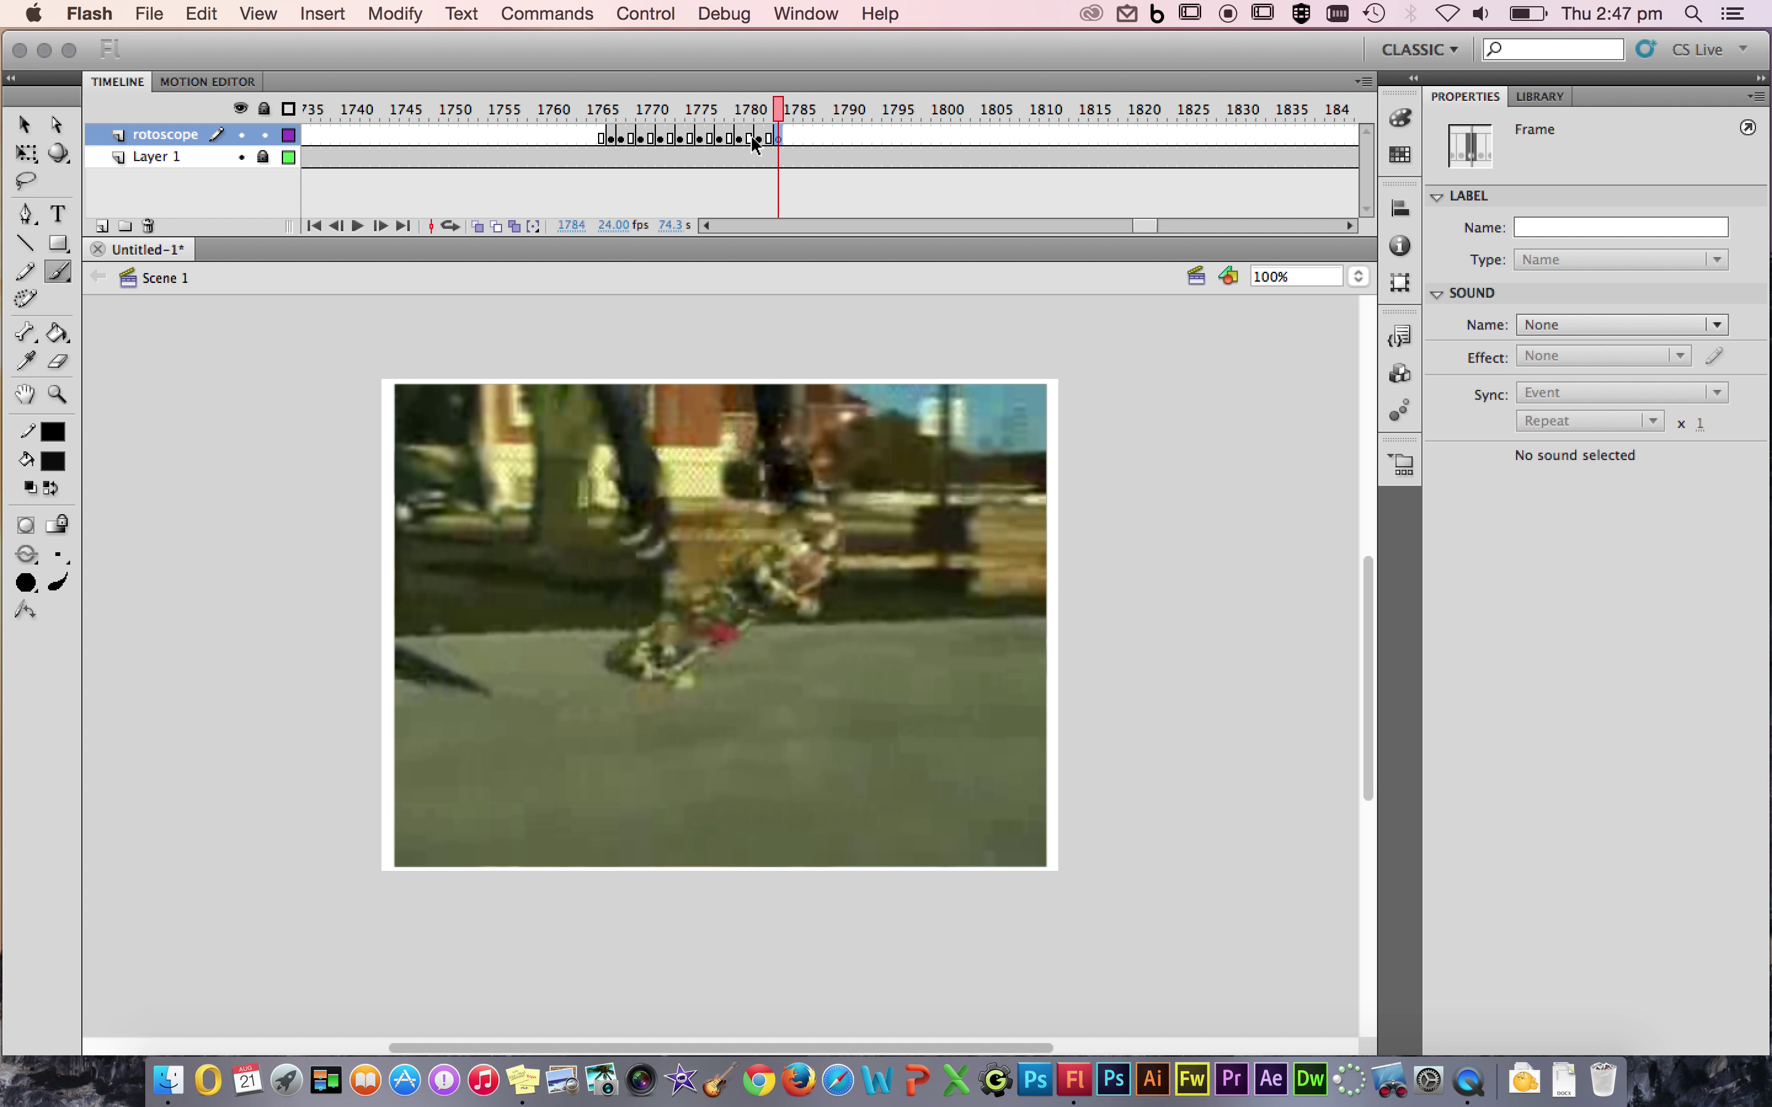
pyautogui.moveTo(651, 378)
pyautogui.mouseDown()
pyautogui.moveTo(665, 514)
pyautogui.moveTo(631, 502)
pyautogui.mouseUp()
pyautogui.moveTo(582, 375)
pyautogui.mouseDown()
pyautogui.moveTo(613, 529)
pyautogui.moveTo(641, 543)
pyautogui.moveTo(655, 529)
pyautogui.mouseUp()
pyautogui.moveTo(754, 370)
pyautogui.mouseDown()
pyautogui.moveTo(774, 493)
pyautogui.moveTo(804, 481)
pyautogui.moveTo(804, 413)
pyautogui.moveTo(811, 510)
pyautogui.moveTo(798, 497)
pyautogui.moveTo(844, 490)
pyautogui.moveTo(805, 485)
pyautogui.mouseUp()
# Trace the skateboard's trucks, wheels and deck outline on frame 1784.
pyautogui.moveTo(770, 564)
pyautogui.mouseDown()
pyautogui.moveTo(751, 586)
pyautogui.moveTo(801, 615)
pyautogui.mouseUp()
pyautogui.moveTo(633, 677)
pyautogui.mouseDown()
pyautogui.moveTo(692, 679)
pyautogui.moveTo(629, 678)
pyautogui.mouseUp()
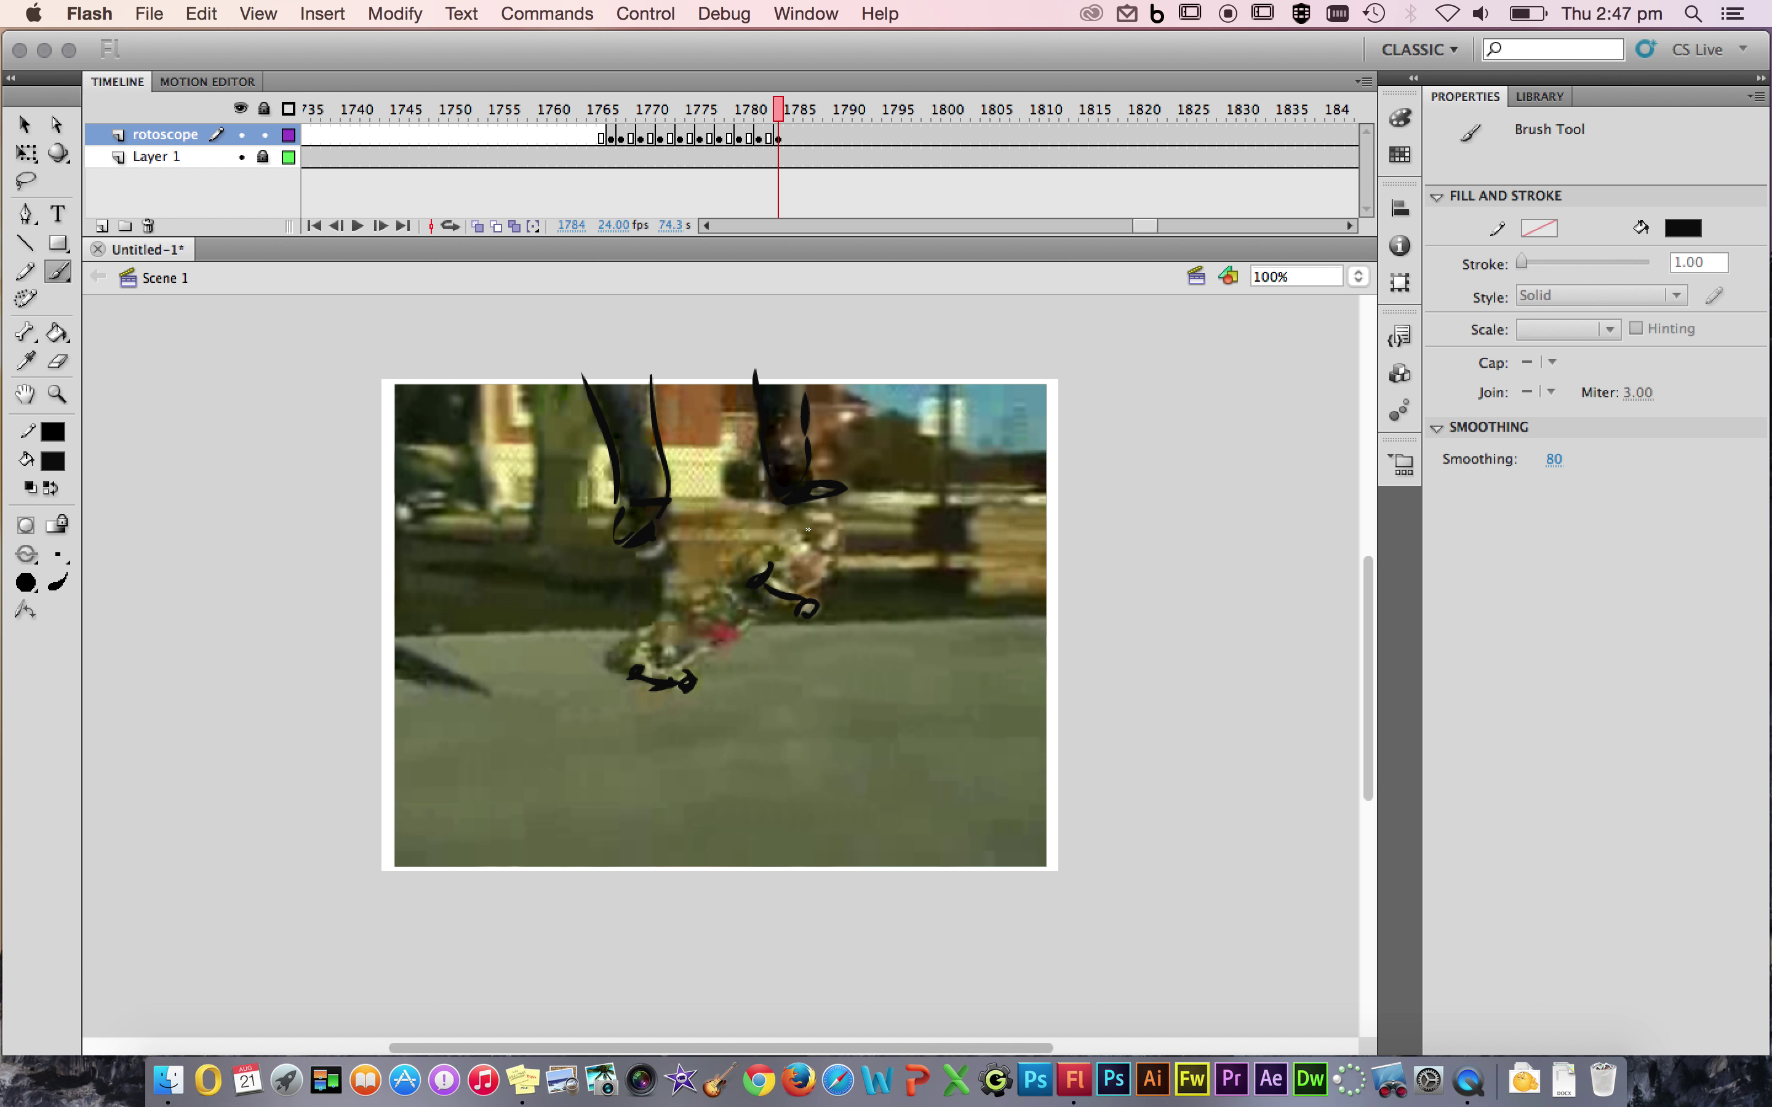
pyautogui.moveTo(828, 512)
pyautogui.mouseDown()
pyautogui.moveTo(644, 637)
pyautogui.moveTo(681, 665)
pyautogui.moveTo(849, 542)
pyautogui.moveTo(814, 577)
pyautogui.mouseUp()
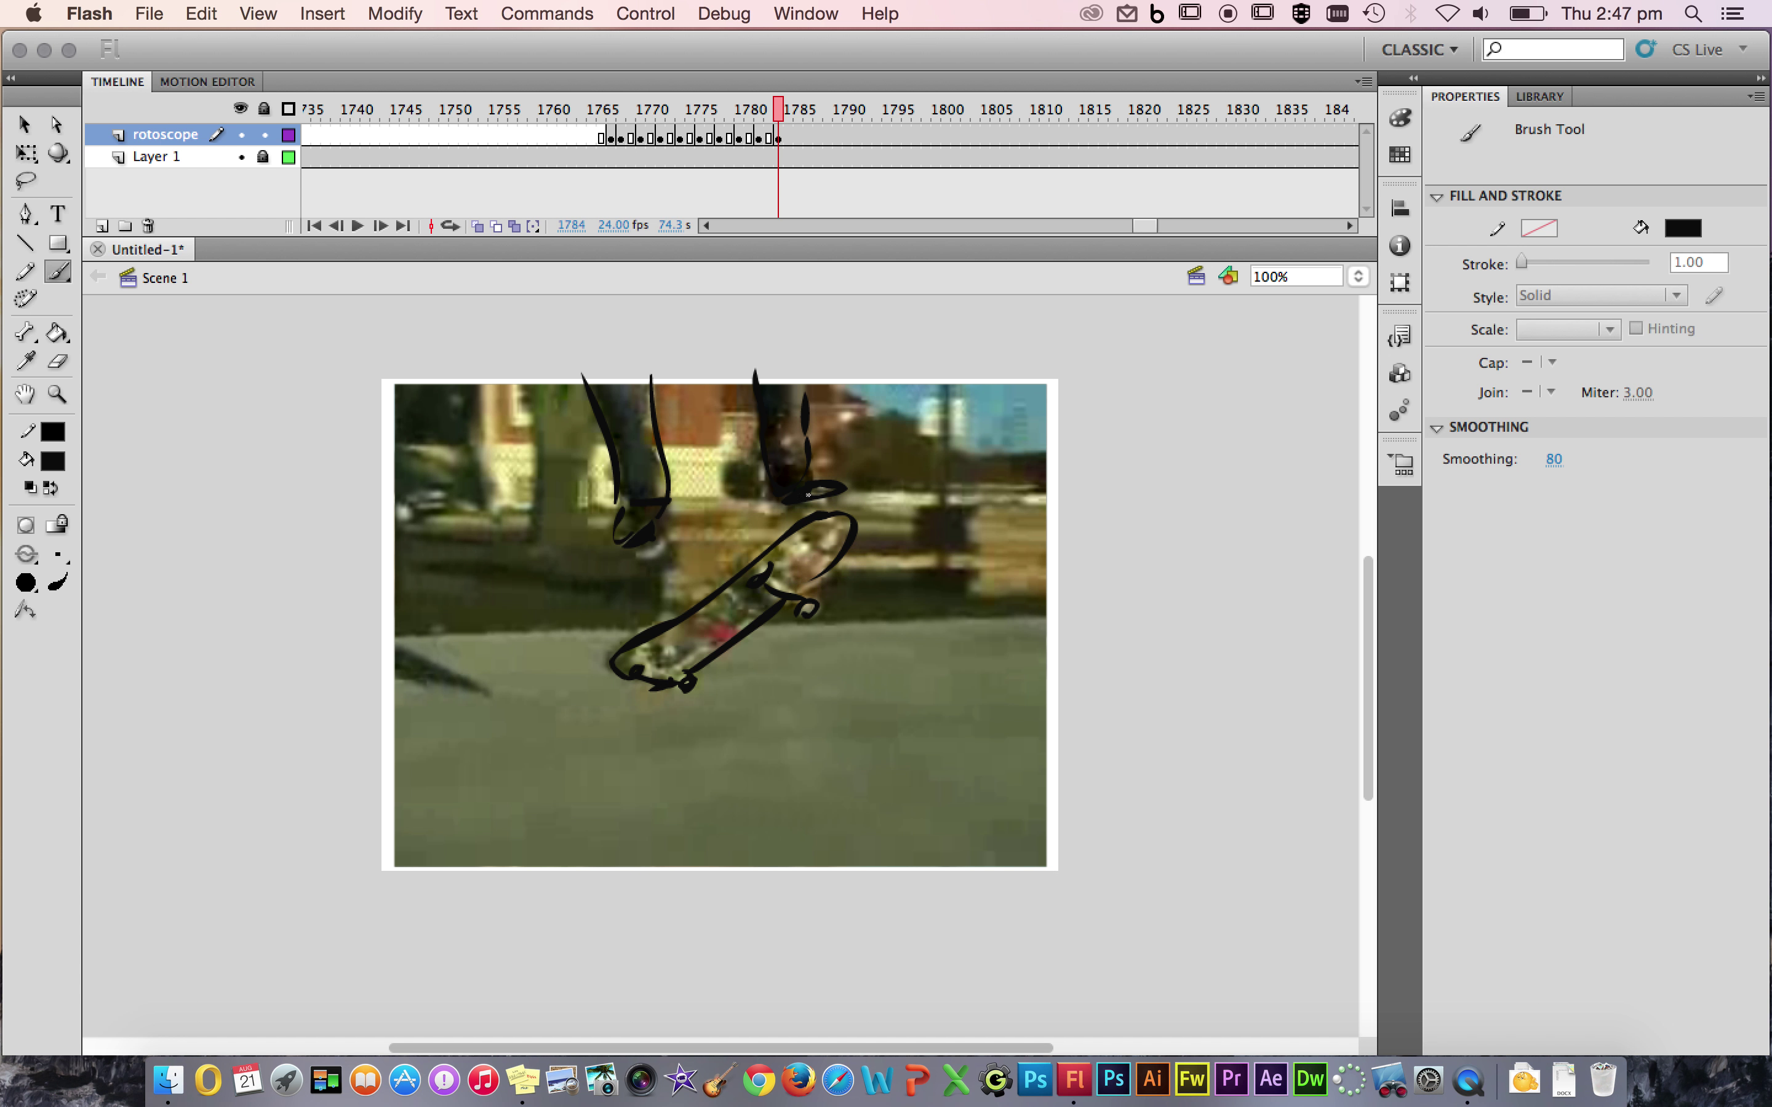
# Insert a blank keyframe at frame 1786 on the rotoscope layer and trace both legs and the front shoe with the Brush tool.
pyautogui.click(794, 136)
pyautogui.press('F6')
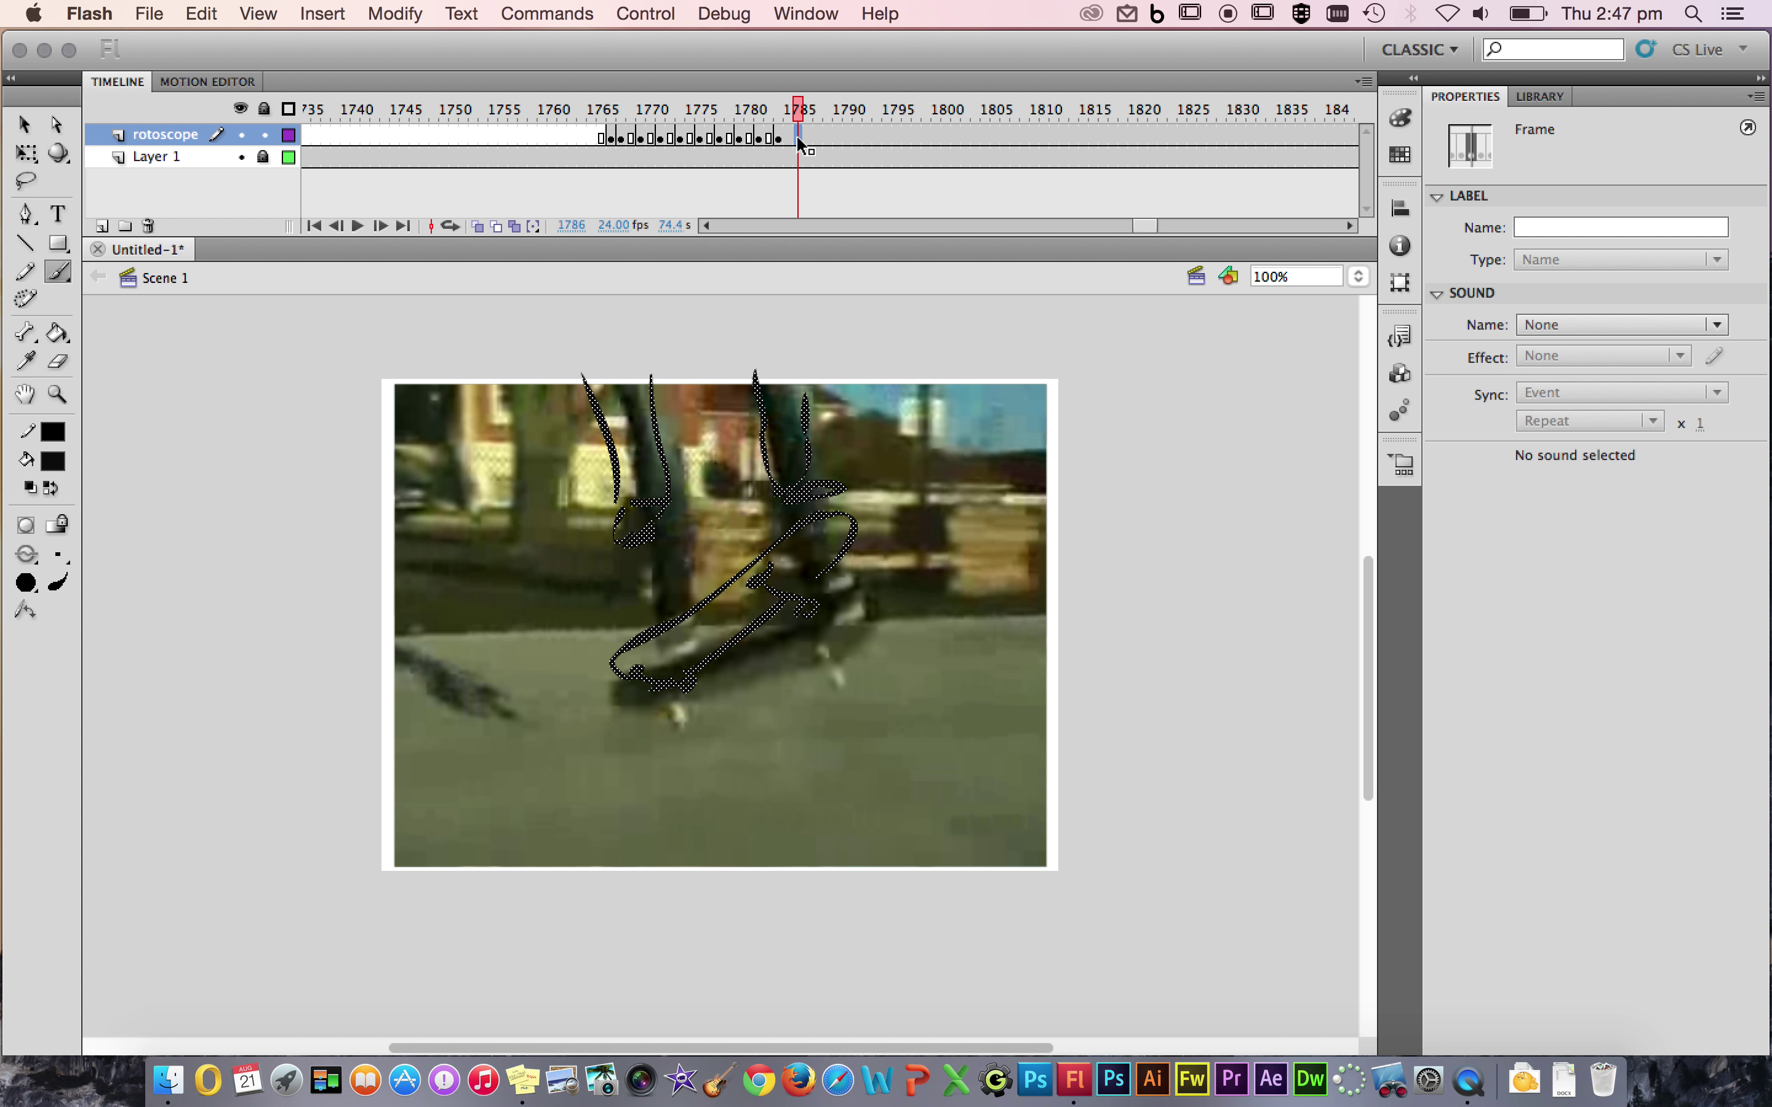
pyautogui.press('Delete')
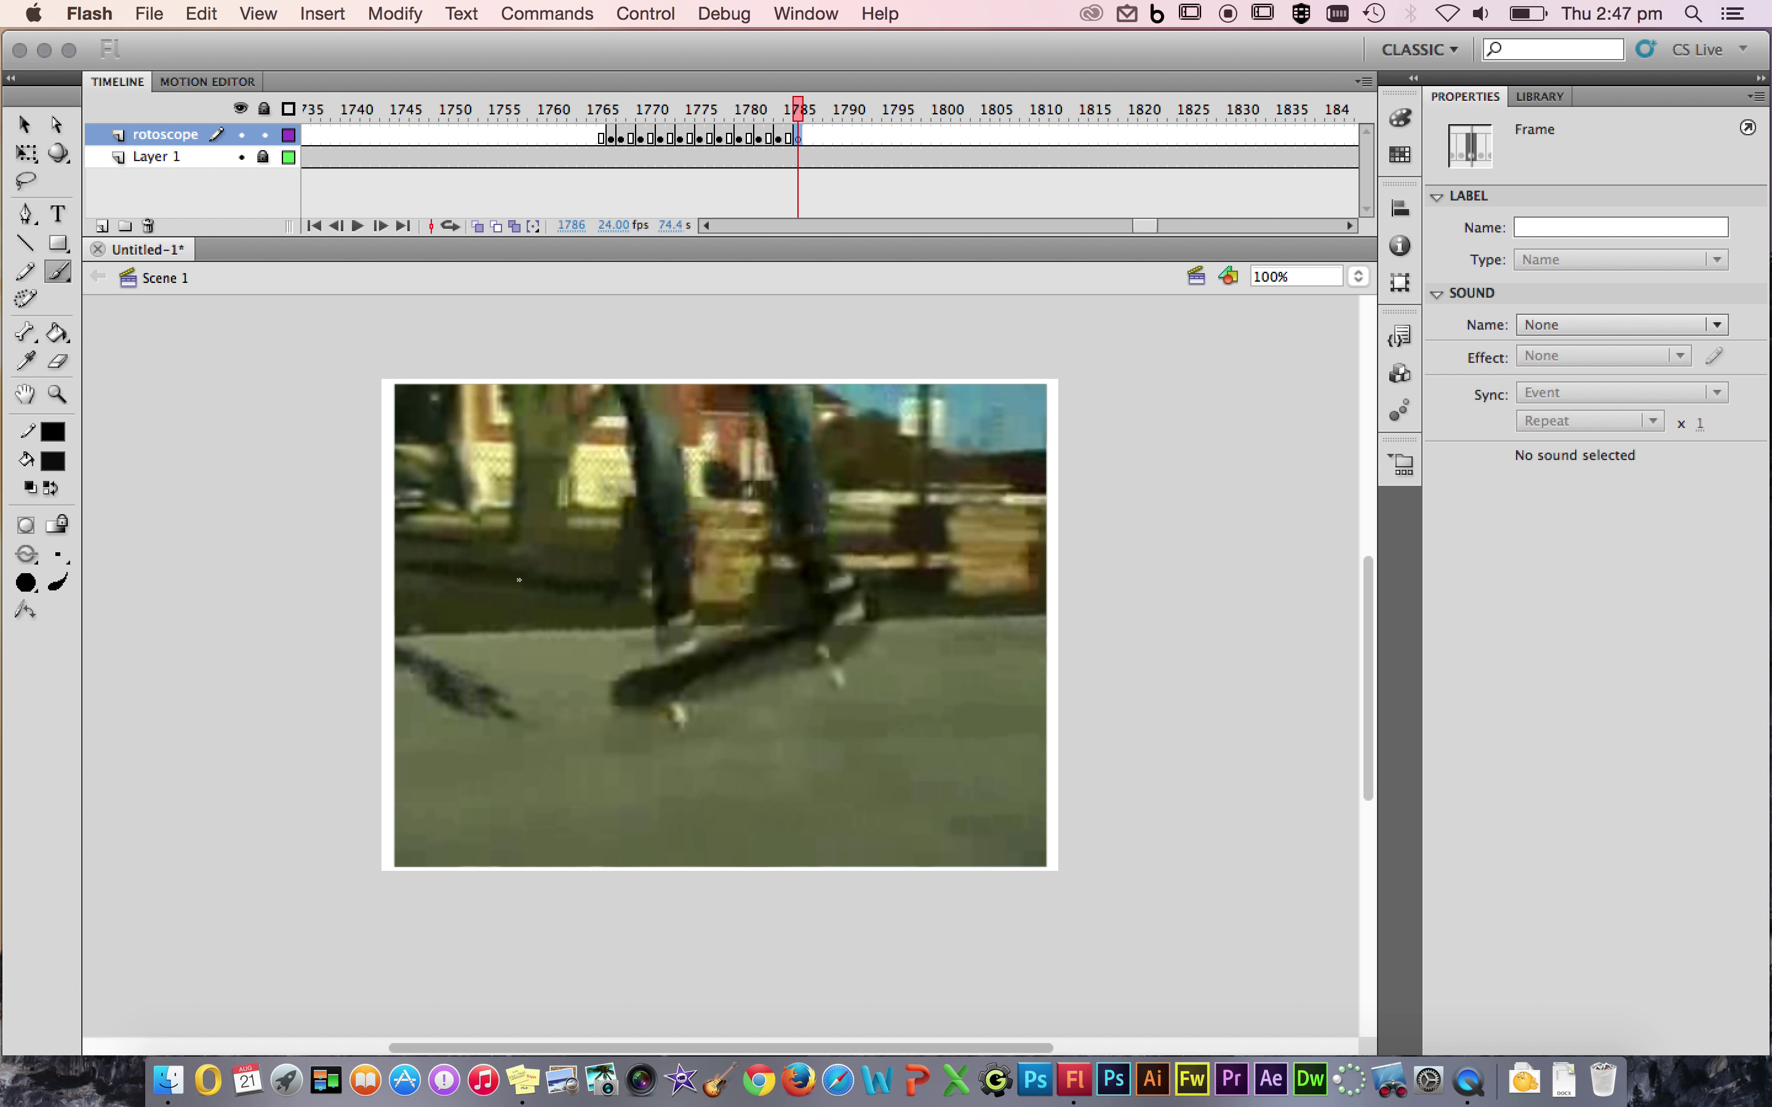
pyautogui.press('b')
pyautogui.moveTo(681, 382)
pyautogui.mouseDown()
pyautogui.moveTo(692, 585)
pyautogui.moveTo(661, 588)
pyautogui.moveTo(602, 370)
pyautogui.mouseUp()
pyautogui.moveTo(750, 370)
pyautogui.mouseDown()
pyautogui.moveTo(782, 542)
pyautogui.moveTo(830, 574)
pyautogui.moveTo(833, 470)
pyautogui.moveTo(806, 360)
pyautogui.mouseUp()
pyautogui.moveTo(802, 569)
pyautogui.mouseDown()
pyautogui.moveTo(797, 585)
pyautogui.moveTo(871, 585)
pyautogui.moveTo(821, 557)
pyautogui.mouseUp()
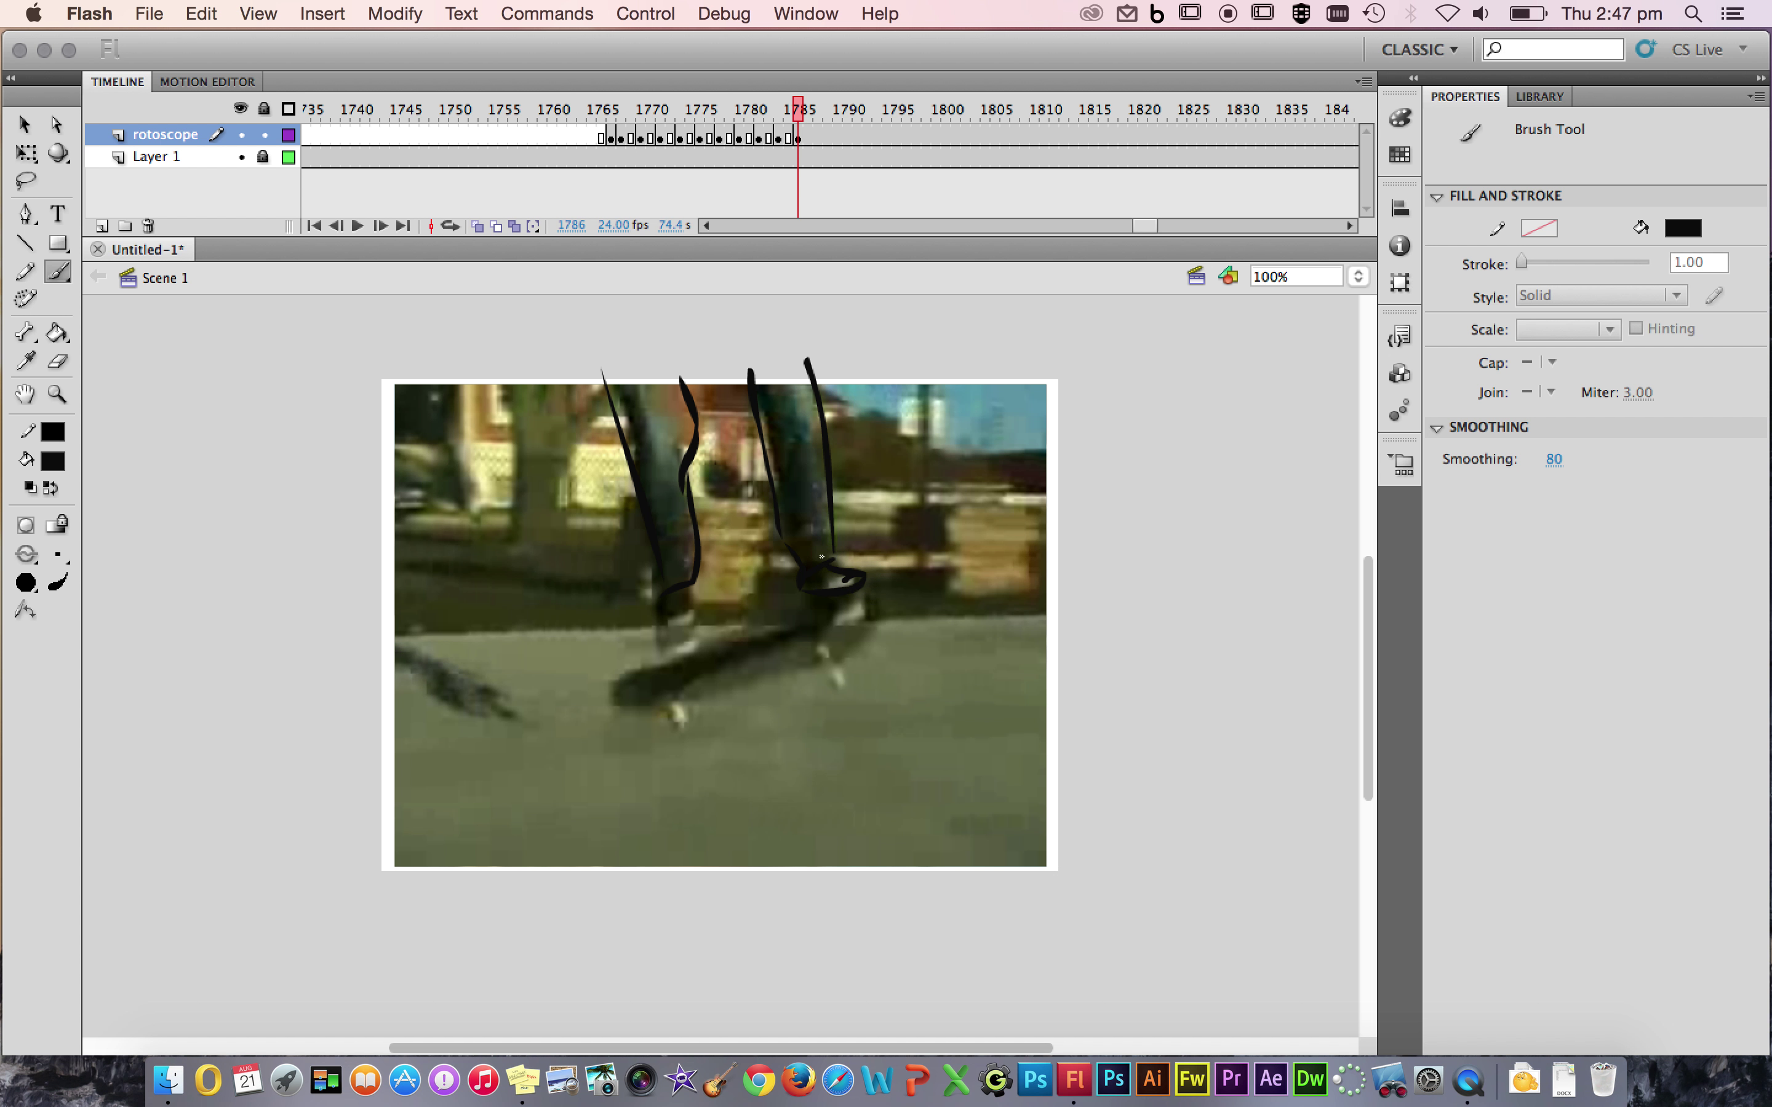
# Trace the back shoe and the skateboard with its wheels on frame 1786.
pyautogui.moveTo(690, 591)
pyautogui.mouseDown()
pyautogui.moveTo(663, 609)
pyautogui.moveTo(680, 636)
pyautogui.moveTo(697, 613)
pyautogui.mouseUp()
pyautogui.moveTo(828, 607)
pyautogui.mouseDown()
pyautogui.moveTo(635, 671)
pyautogui.moveTo(618, 697)
pyautogui.moveTo(677, 704)
pyautogui.mouseUp()
pyautogui.moveTo(835, 668)
pyautogui.mouseDown()
pyautogui.moveTo(824, 649)
pyautogui.moveTo(847, 680)
pyautogui.moveTo(878, 615)
pyautogui.moveTo(828, 623)
pyautogui.mouseUp()
pyautogui.moveTo(700, 703)
pyautogui.mouseDown()
pyautogui.moveTo(817, 655)
pyautogui.moveTo(835, 668)
pyautogui.moveTo(682, 698)
pyautogui.mouseUp()
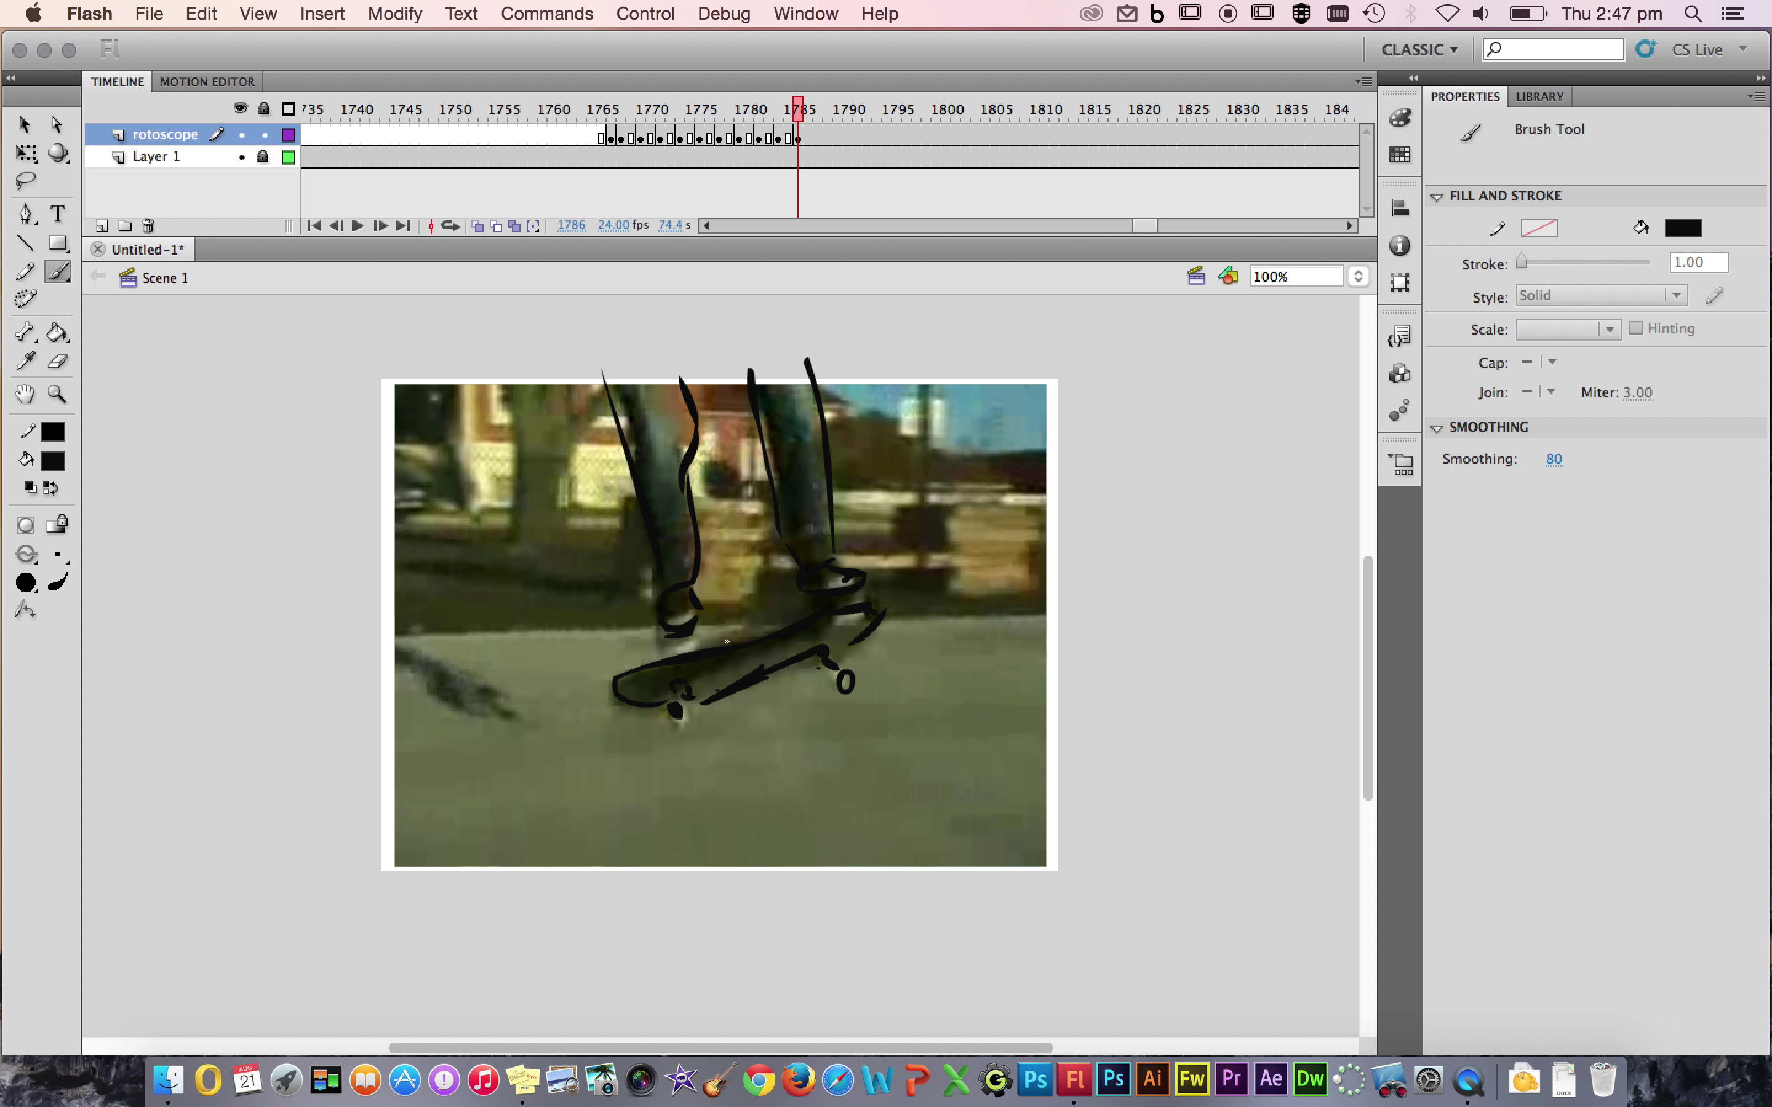
# Insert a blank keyframe at frame 1788 on the rotoscope layer and trace the outlines of both trouser legs.
pyautogui.click(819, 138)
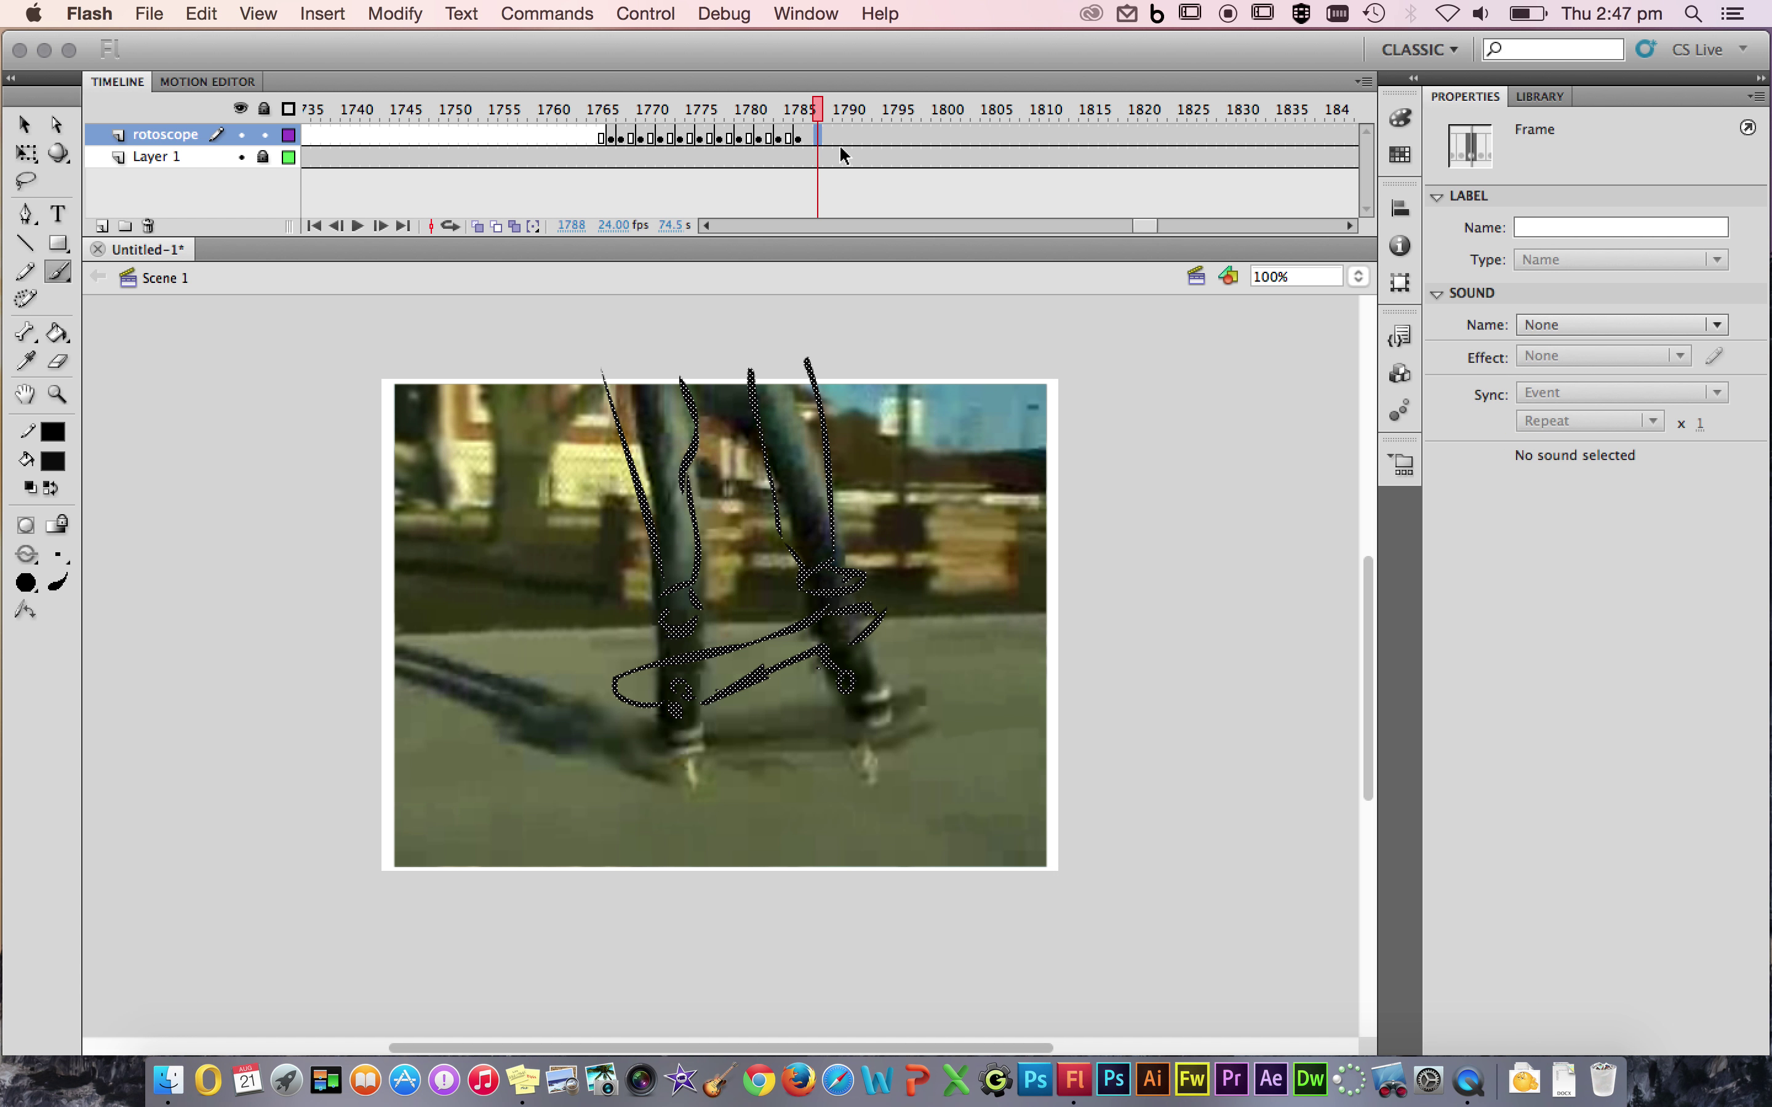
pyautogui.press('F7')
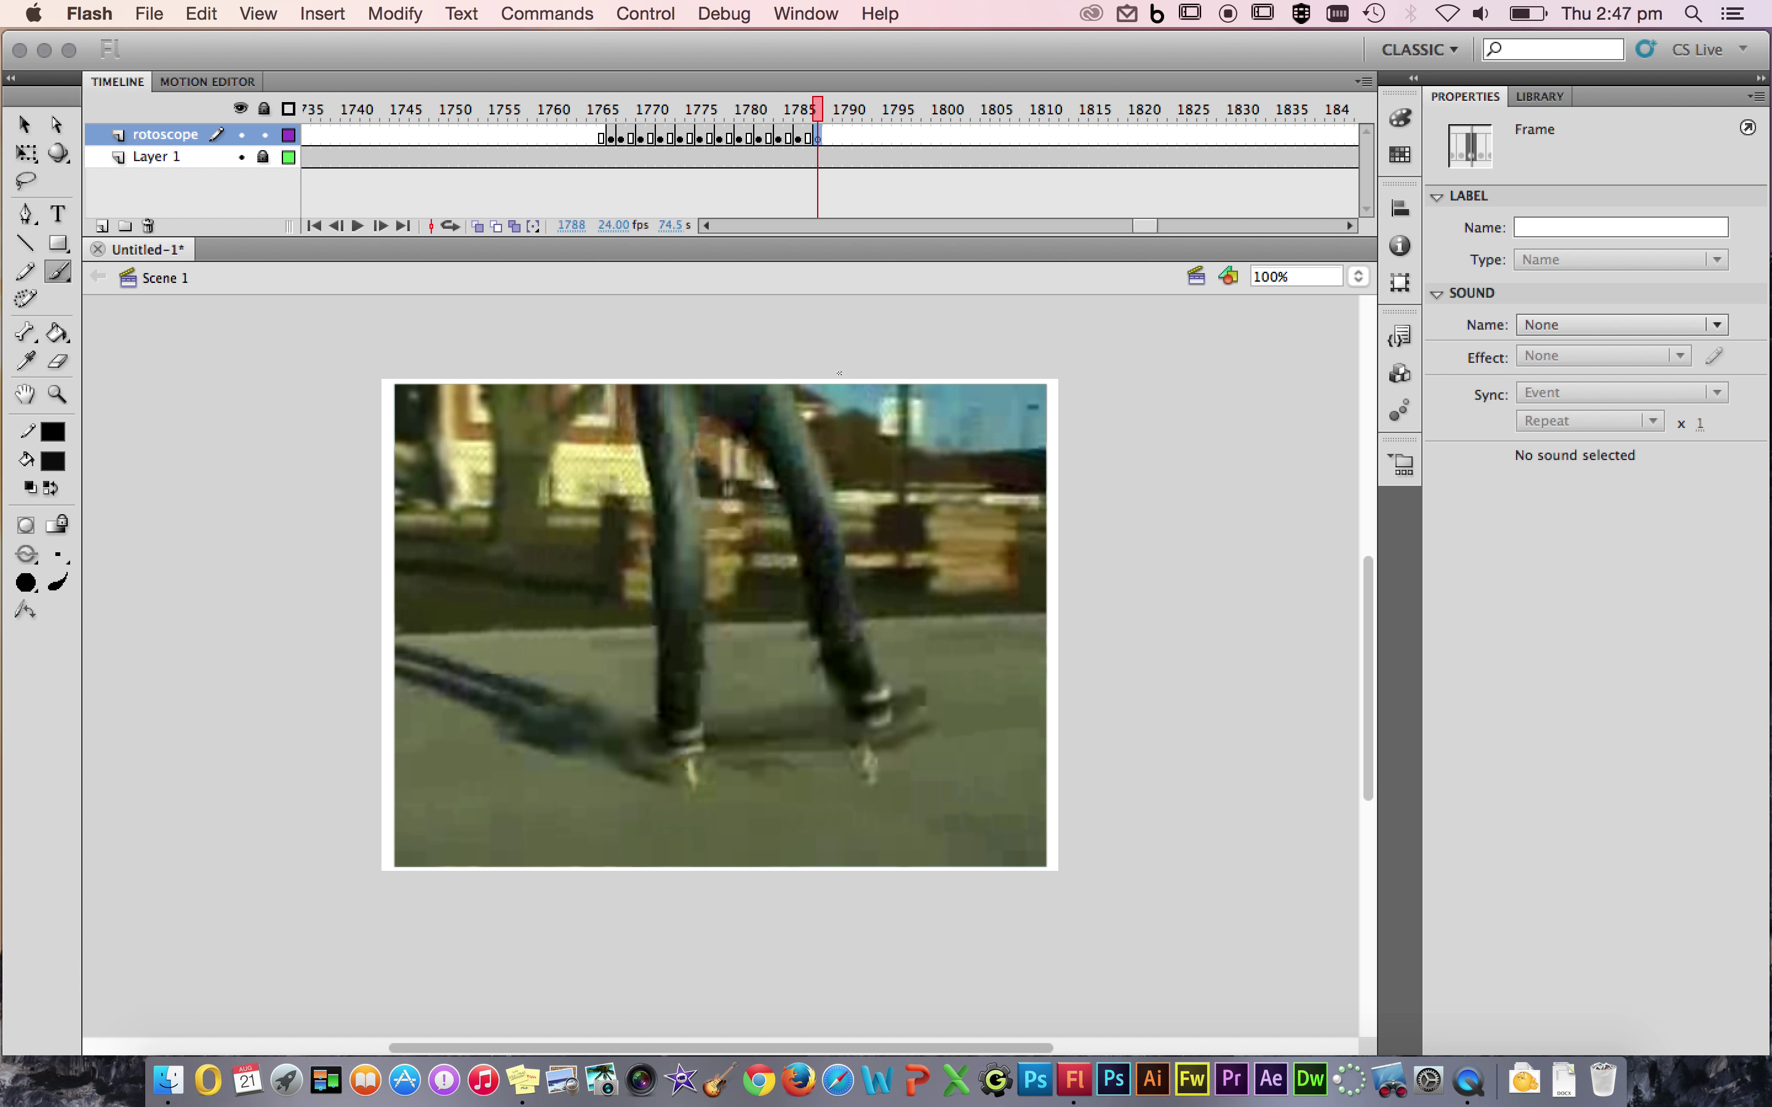
pyautogui.moveTo(798, 371)
pyautogui.mouseDown()
pyautogui.moveTo(882, 665)
pyautogui.moveTo(816, 667)
pyautogui.moveTo(766, 458)
pyautogui.moveTo(703, 413)
pyautogui.moveTo(712, 722)
pyautogui.moveTo(659, 704)
pyautogui.moveTo(620, 377)
pyautogui.mouseUp()
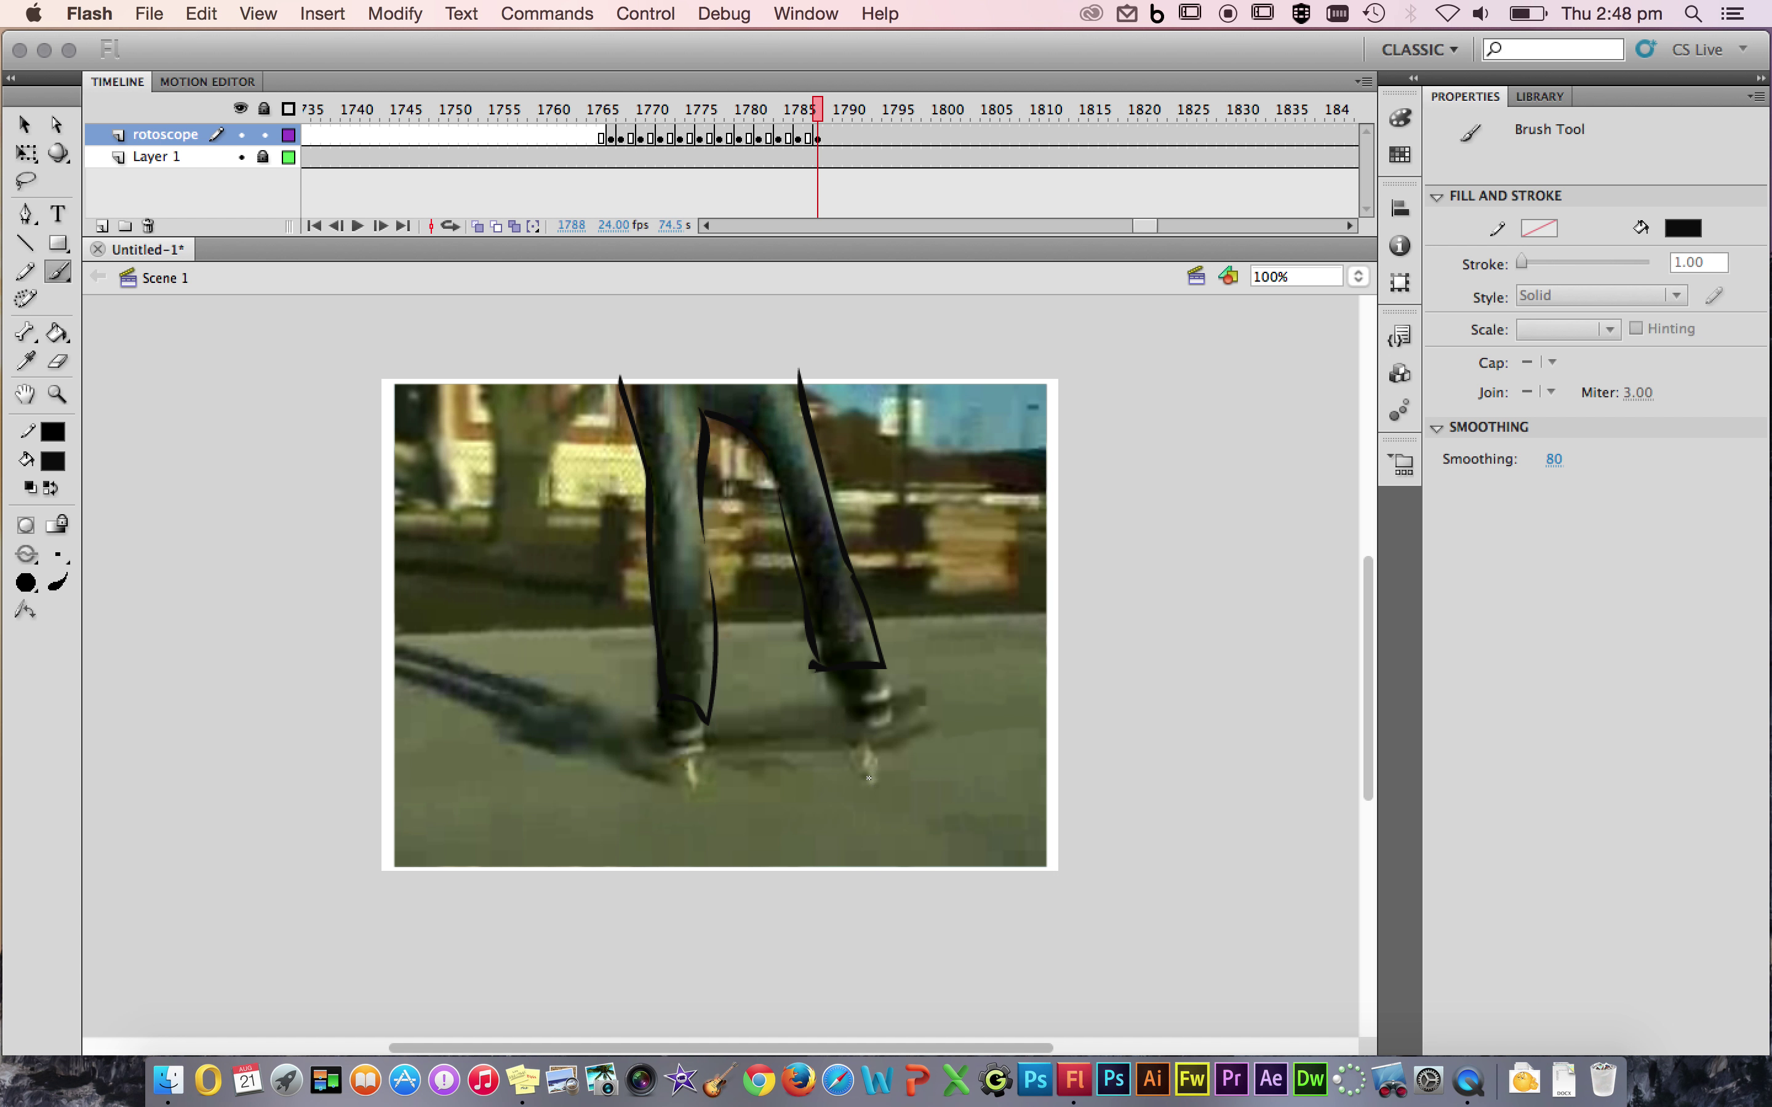
# Trace both shoes and the skateboard deck with its wheels on frame 1788.
pyautogui.moveTo(868, 677)
pyautogui.mouseDown()
pyautogui.moveTo(887, 705)
pyautogui.moveTo(843, 709)
pyautogui.moveTo(879, 685)
pyautogui.moveTo(899, 697)
pyautogui.mouseUp()
pyautogui.moveTo(923, 721); pyautogui.dragTo(703, 735)
pyautogui.moveTo(839, 708)
pyautogui.mouseDown()
pyautogui.moveTo(655, 734)
pyautogui.moveTo(707, 731)
pyautogui.moveTo(662, 715)
pyautogui.moveTo(668, 696)
pyautogui.moveTo(671, 738)
pyautogui.moveTo(674, 702)
pyautogui.moveTo(714, 712)
pyautogui.moveTo(720, 675)
pyautogui.moveTo(646, 731)
pyautogui.moveTo(687, 753)
pyautogui.mouseUp()
pyautogui.moveTo(864, 746)
pyautogui.mouseDown()
pyautogui.moveTo(878, 761)
pyautogui.moveTo(873, 744)
pyautogui.mouseUp()
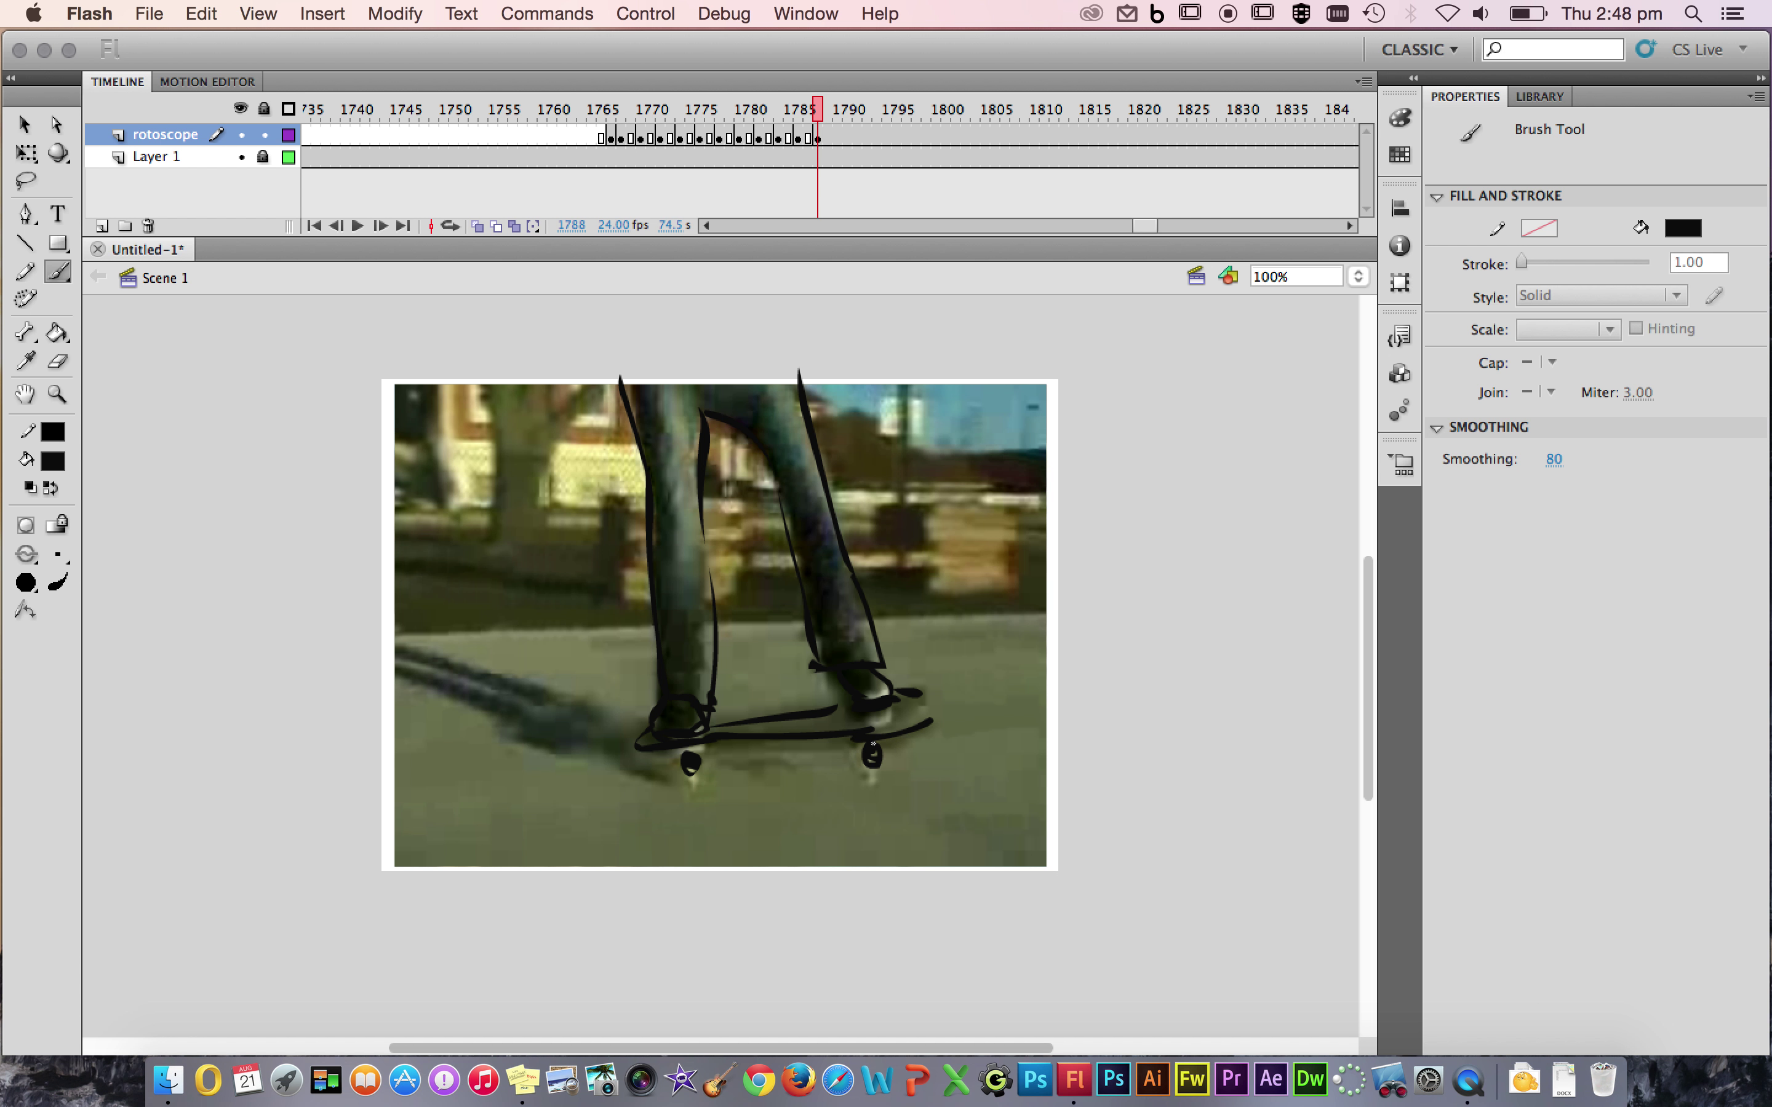
# Insert a blank keyframe at frame 1790 on the rotoscope layer and trace the skater's jeans and waist.
pyautogui.click(839, 138)
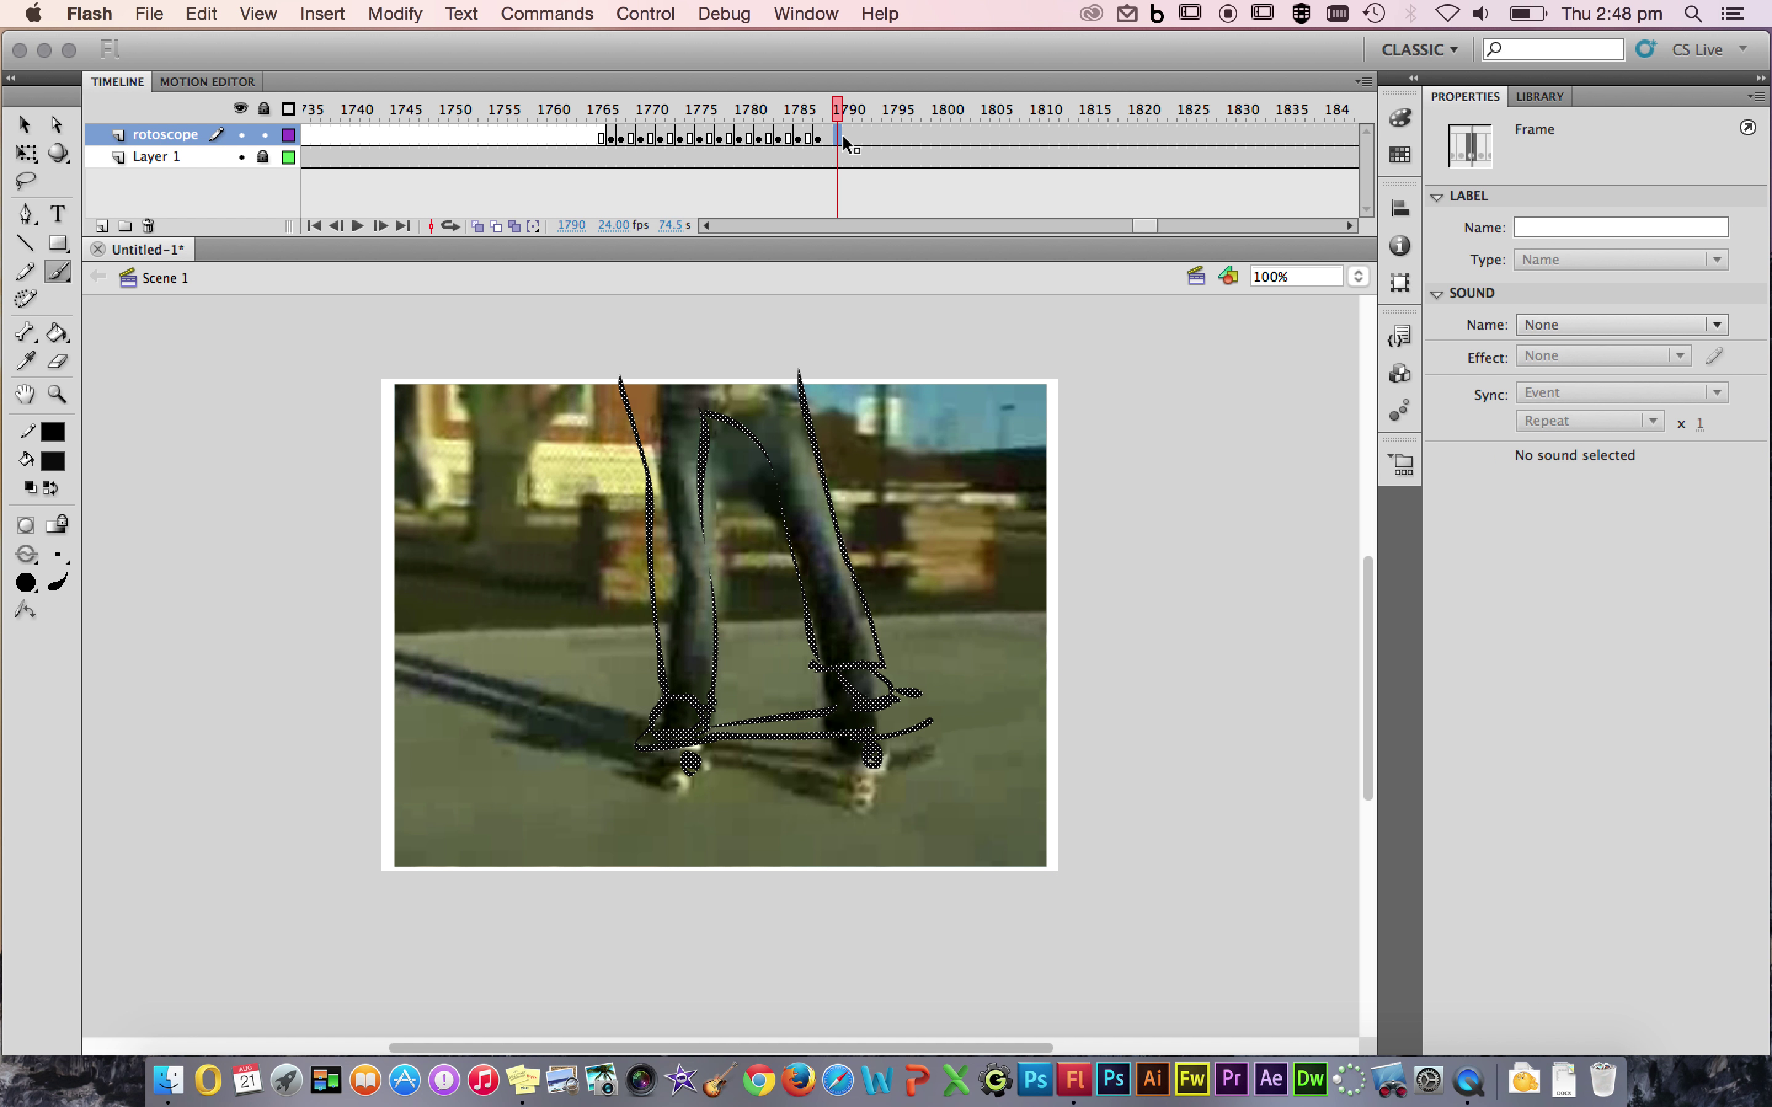
pyautogui.press('F7')
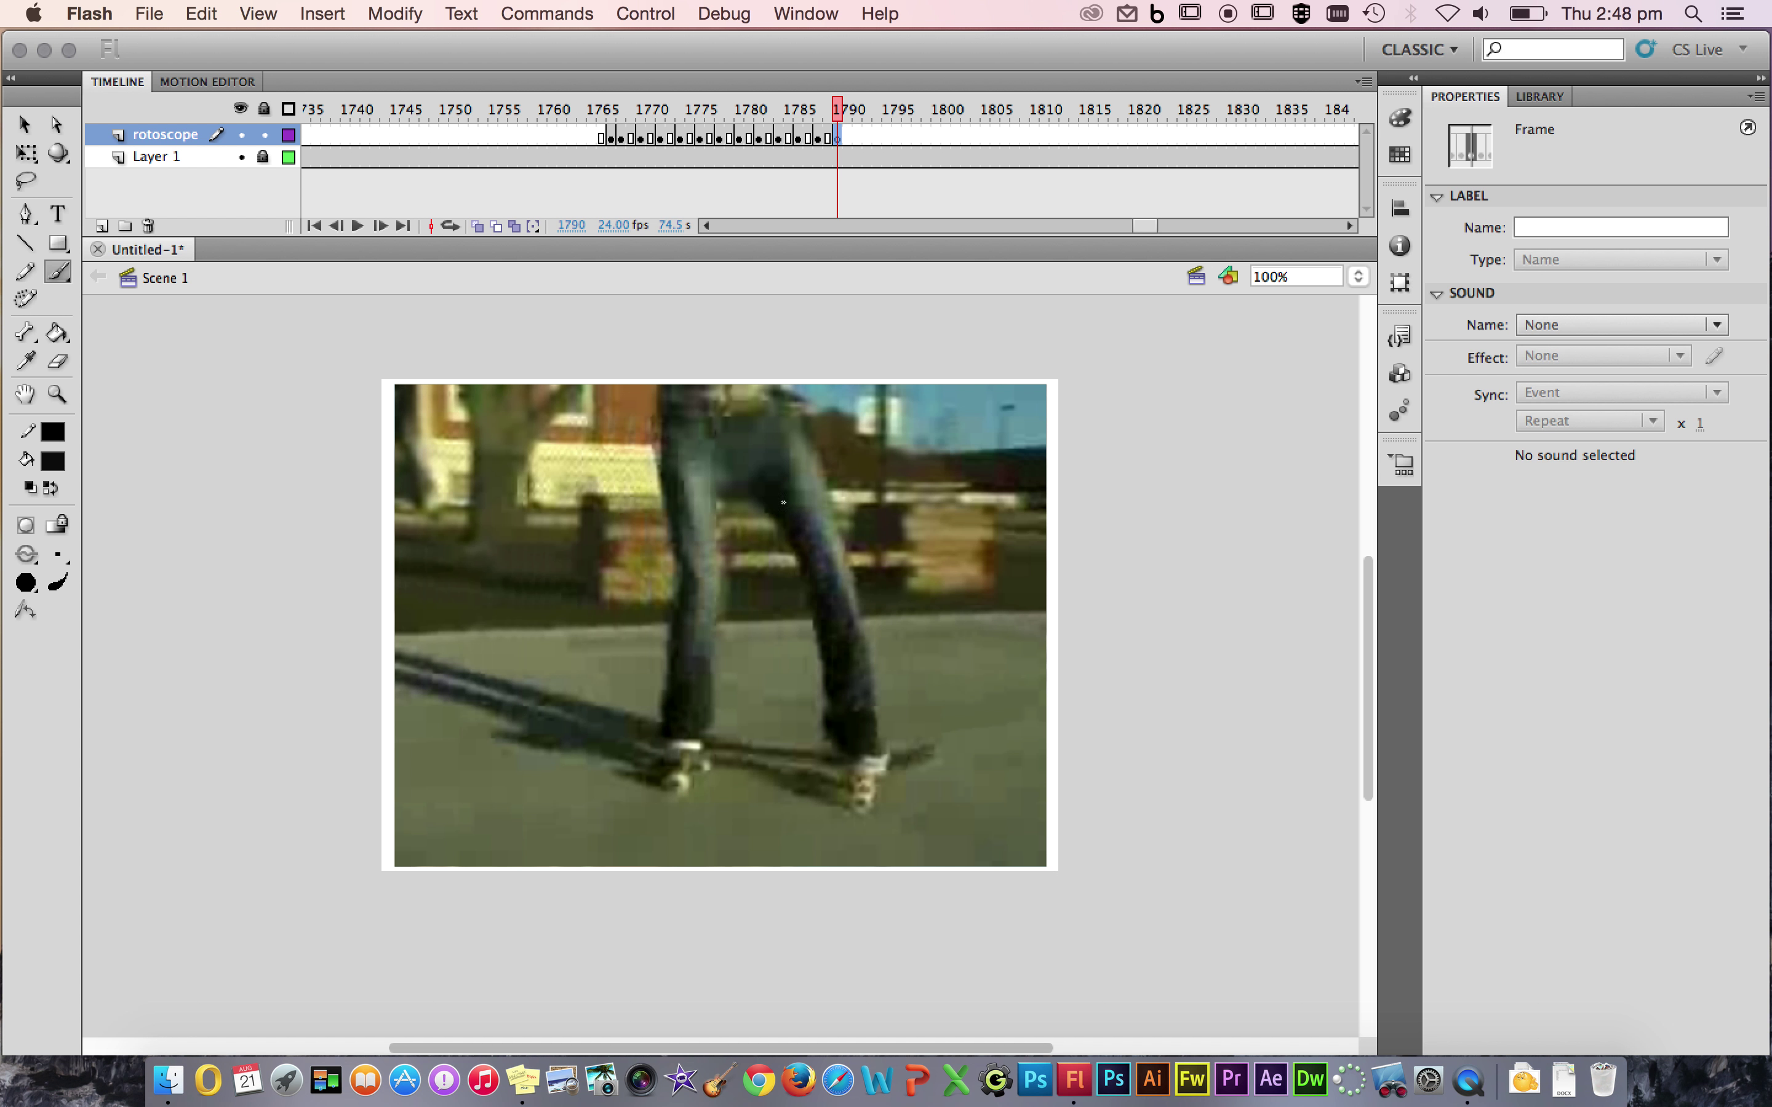
pyautogui.moveTo(653, 418)
pyautogui.mouseDown()
pyautogui.moveTo(711, 422)
pyautogui.moveTo(718, 401)
pyautogui.moveTo(771, 414)
pyautogui.moveTo(798, 392)
pyautogui.moveTo(881, 681)
pyautogui.moveTo(879, 723)
pyautogui.moveTo(825, 724)
pyautogui.moveTo(802, 611)
pyautogui.moveTo(750, 510)
pyautogui.moveTo(726, 538)
pyautogui.moveTo(718, 702)
pyautogui.moveTo(662, 722)
pyautogui.mouseUp()
pyautogui.moveTo(661, 422); pyautogui.dragTo(658, 717)
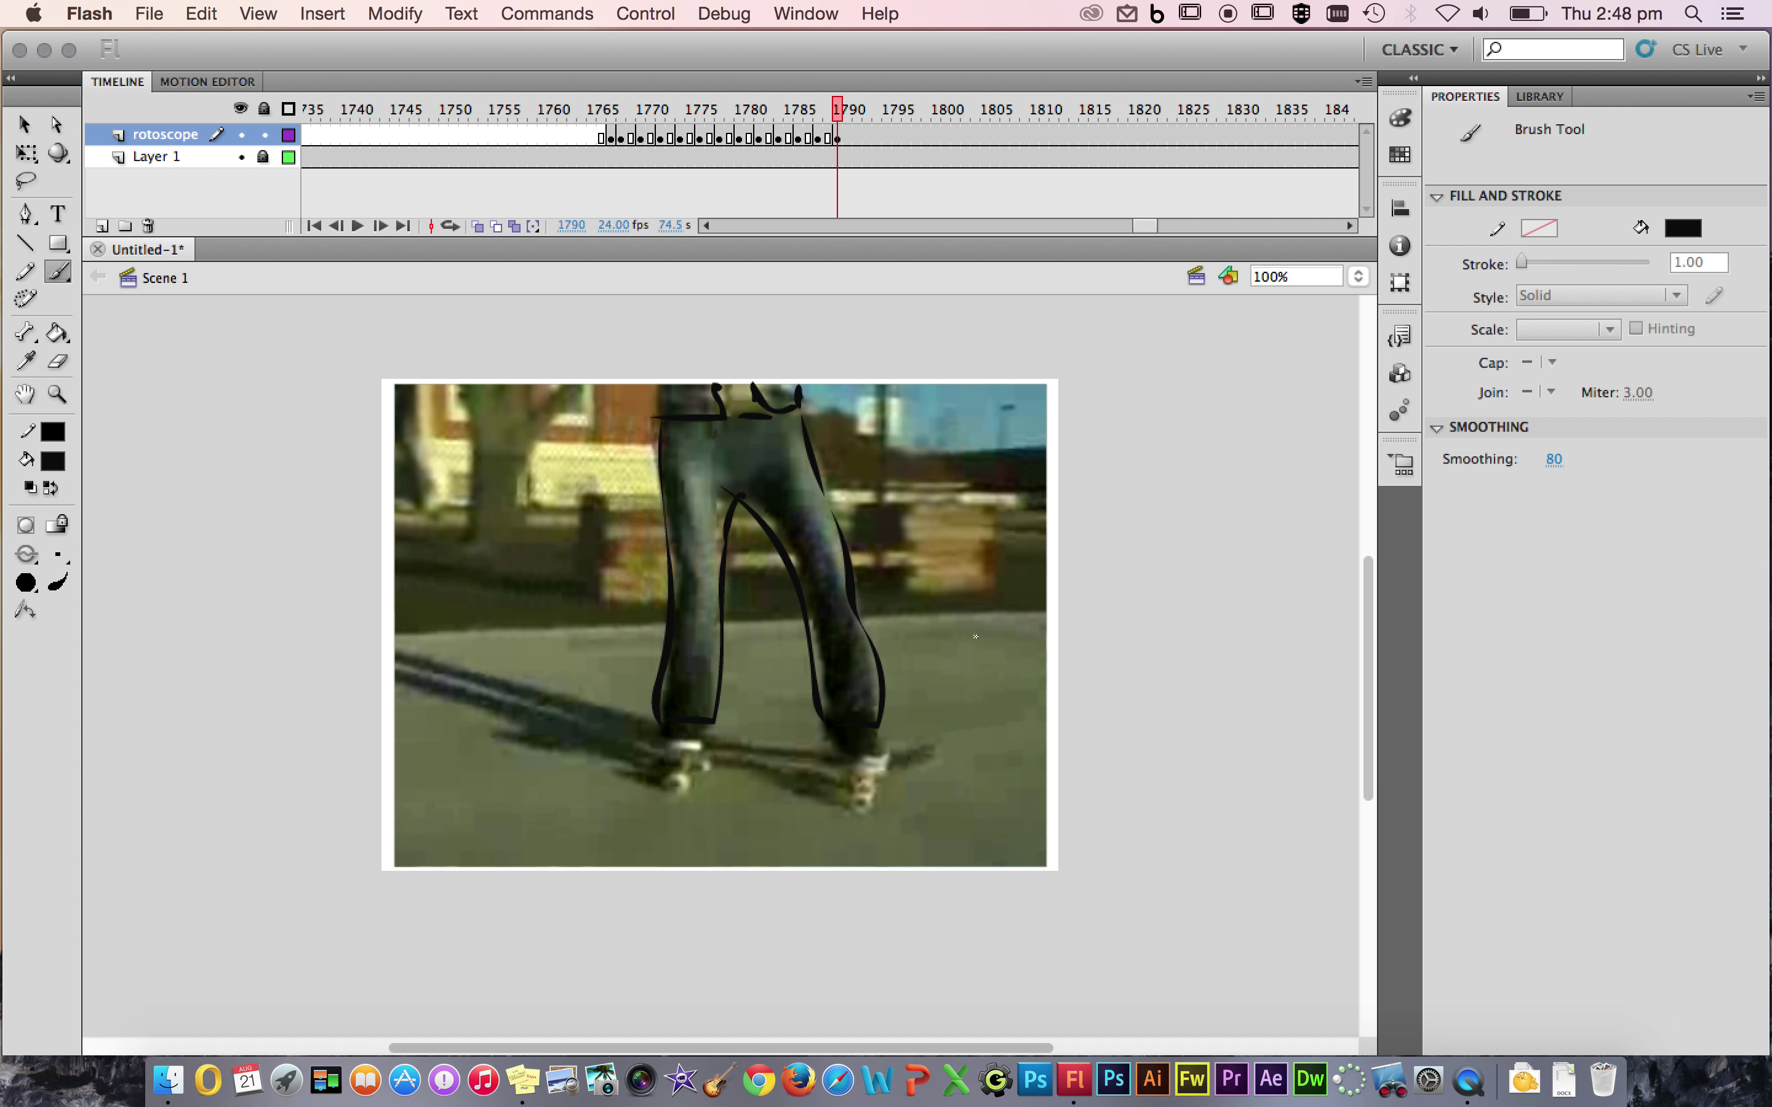
# Trace both shoes and the skateboard deck with its wheels on frame 1790.
pyautogui.moveTo(885, 729)
pyautogui.mouseDown()
pyautogui.moveTo(848, 744)
pyautogui.moveTo(882, 759)
pyautogui.moveTo(852, 761)
pyautogui.moveTo(891, 758)
pyautogui.moveTo(820, 726)
pyautogui.moveTo(927, 749)
pyautogui.moveTo(811, 770)
pyautogui.moveTo(701, 752)
pyautogui.moveTo(849, 753)
pyautogui.mouseUp()
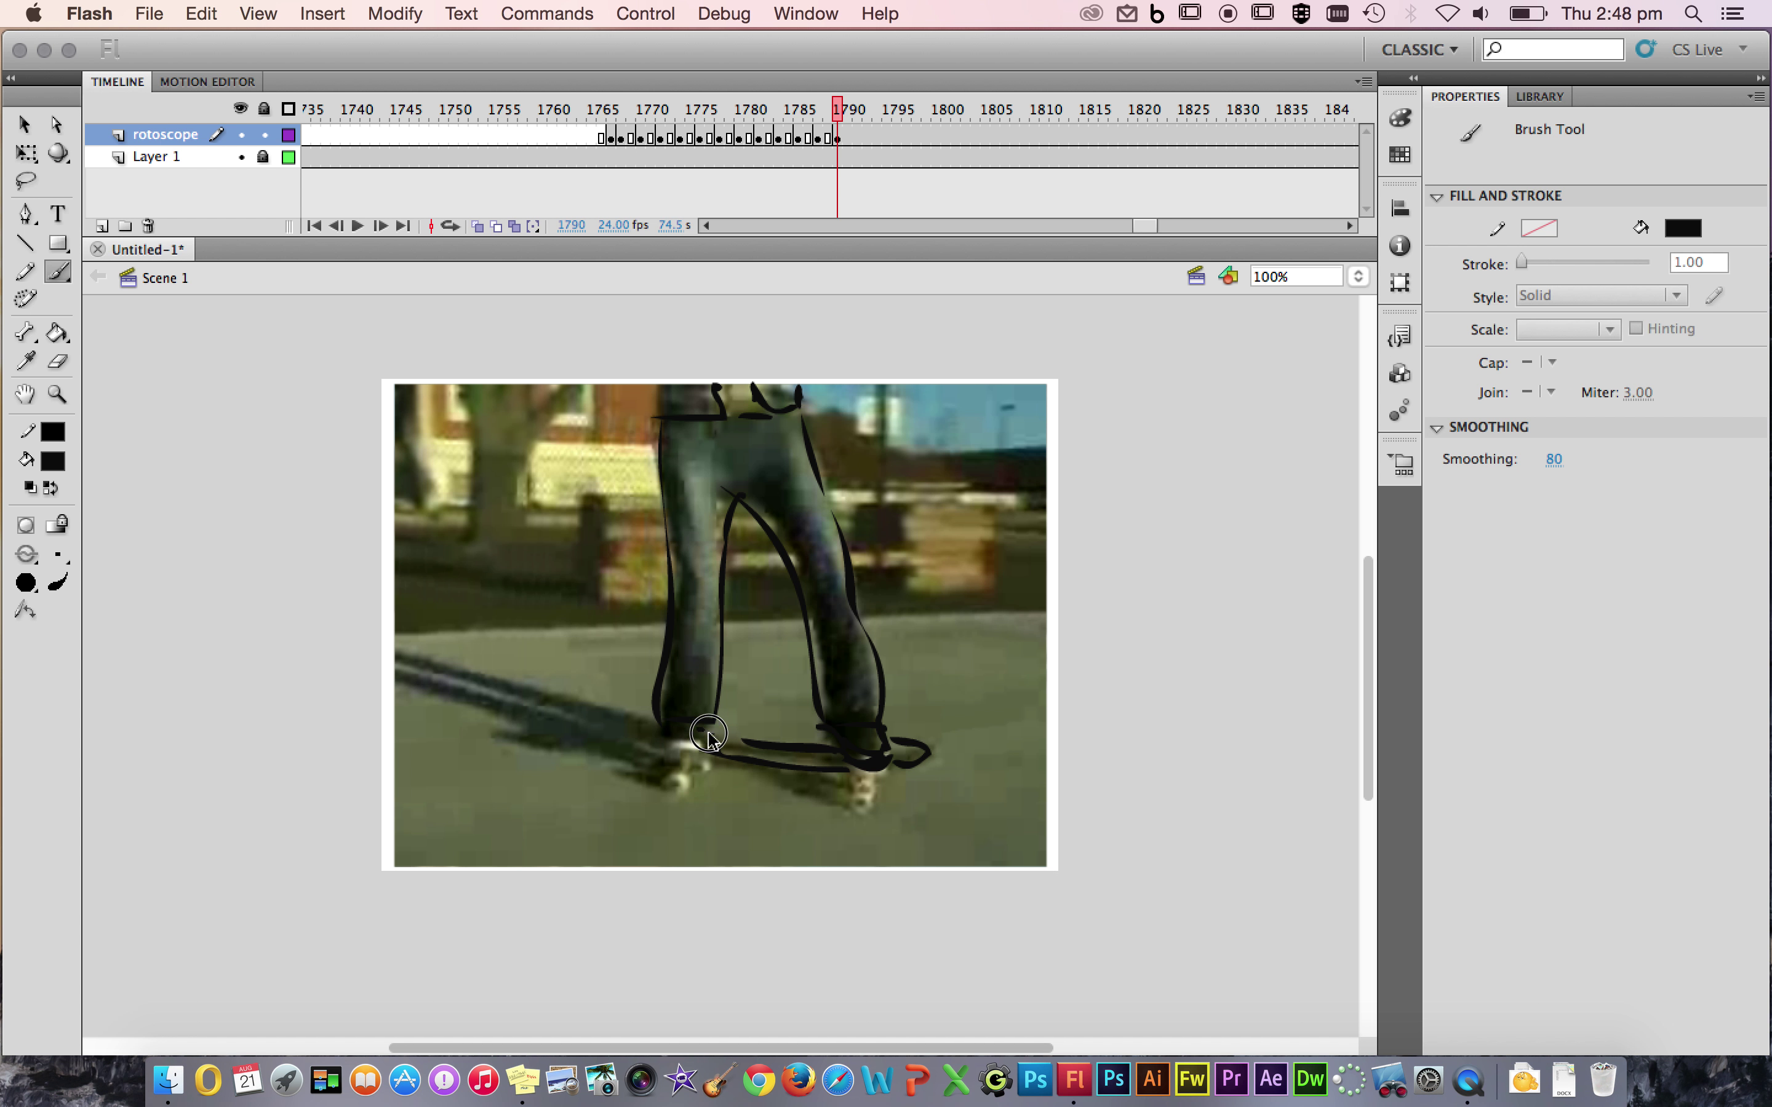
pyautogui.moveTo(700, 731)
pyautogui.mouseDown()
pyautogui.moveTo(642, 751)
pyautogui.moveTo(714, 747)
pyautogui.moveTo(658, 736)
pyautogui.moveTo(679, 792)
pyautogui.moveTo(688, 778)
pyautogui.mouseUp()
pyautogui.moveTo(855, 791)
pyautogui.mouseDown()
pyautogui.moveTo(906, 779)
pyautogui.moveTo(691, 752)
pyautogui.moveTo(719, 765)
pyautogui.moveTo(673, 775)
pyautogui.mouseUp()
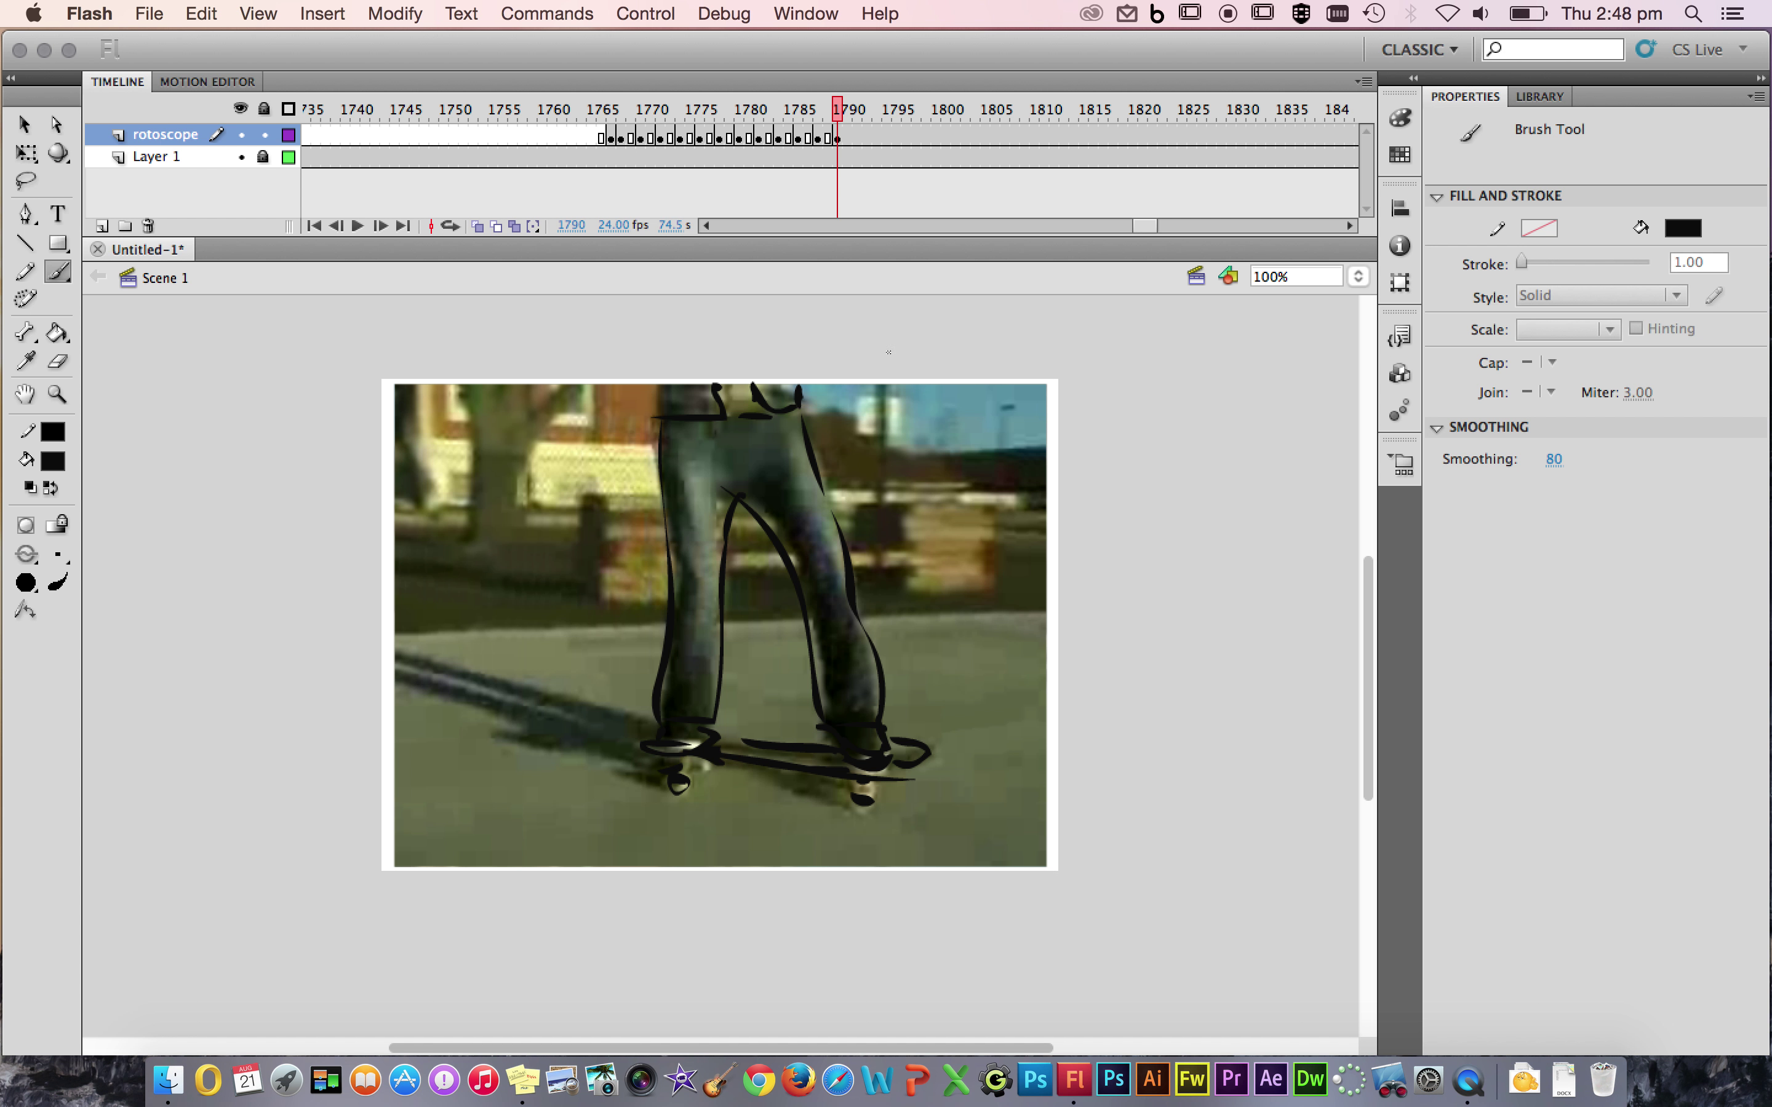
# Insert a blank keyframe at frame 1792 on the rotoscope layer and trace the skater's jeans and shirt hem.
pyautogui.click(857, 138)
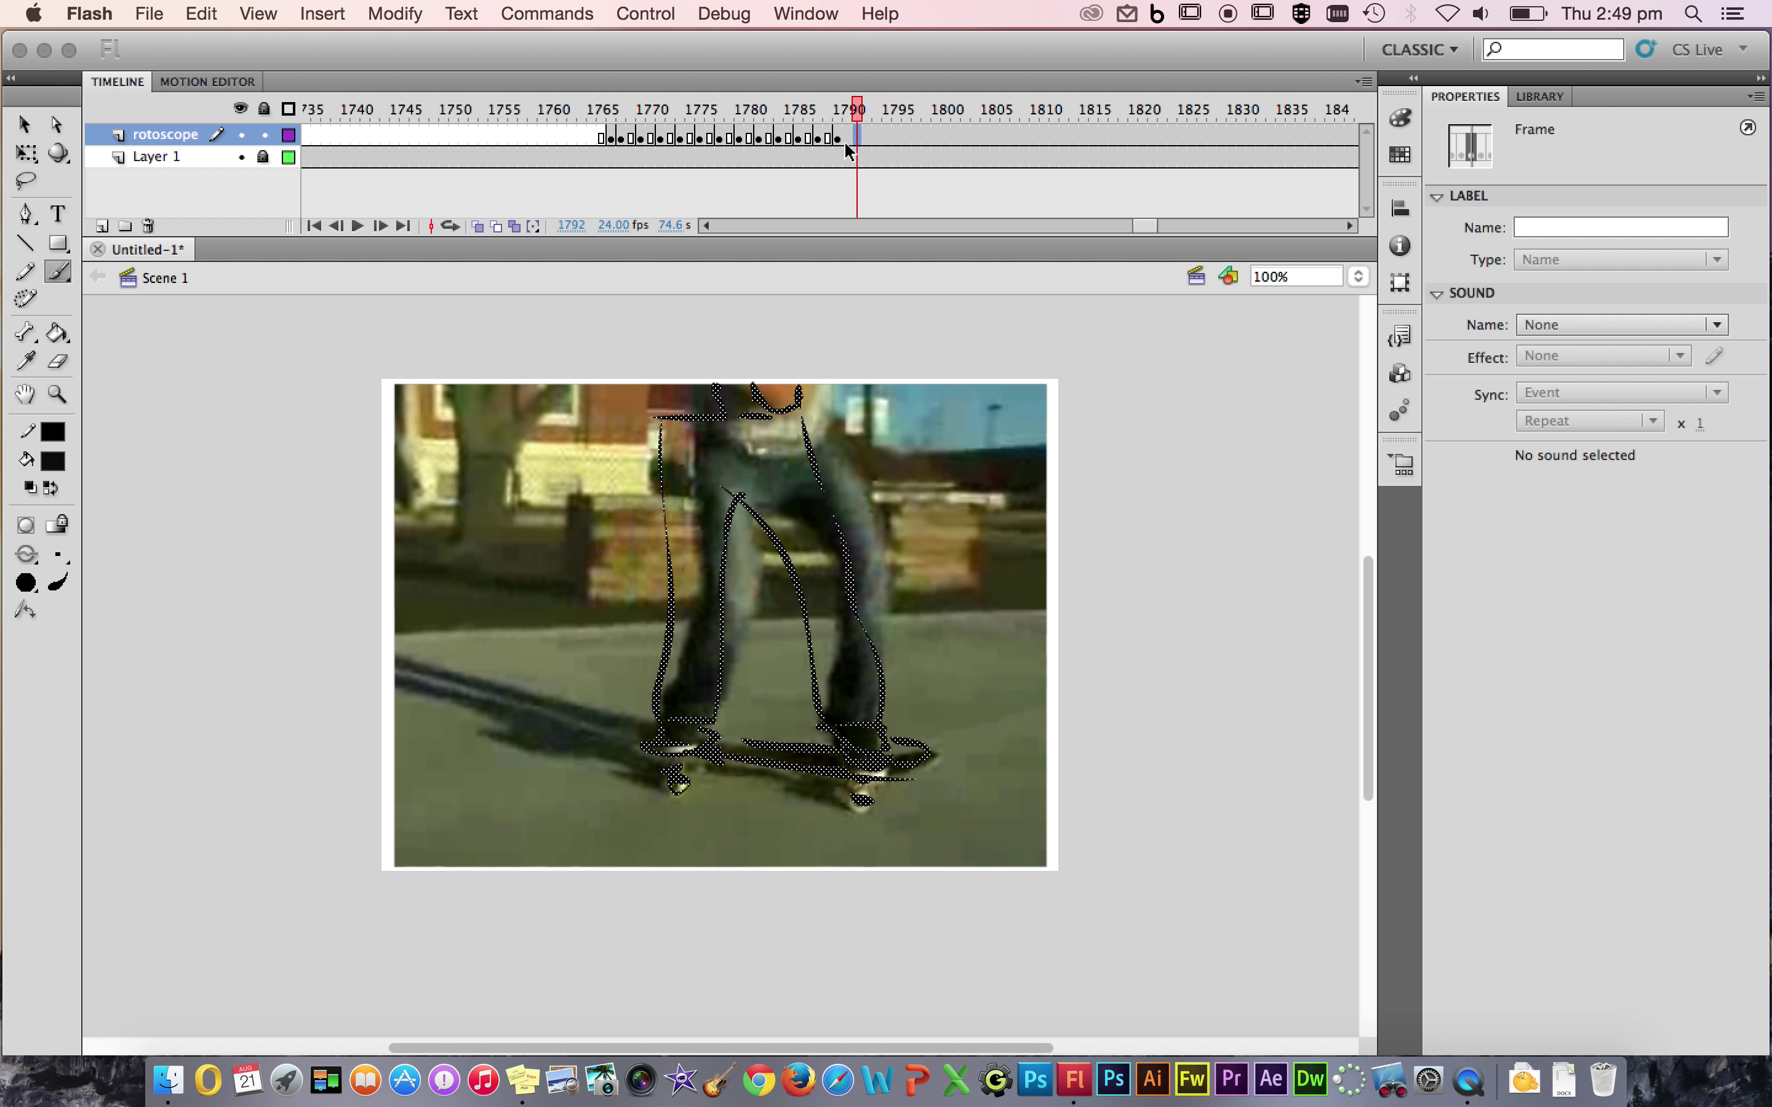
pyautogui.press('F7')
pyautogui.moveTo(847, 435)
pyautogui.mouseDown()
pyautogui.moveTo(892, 534)
pyautogui.moveTo(887, 717)
pyautogui.moveTo(849, 726)
pyautogui.moveTo(831, 661)
pyautogui.moveTo(828, 711)
pyautogui.moveTo(814, 512)
pyautogui.moveTo(772, 498)
pyautogui.moveTo(814, 494)
pyautogui.moveTo(762, 540)
pyautogui.moveTo(737, 687)
pyautogui.moveTo(717, 708)
pyautogui.moveTo(702, 692)
pyautogui.moveTo(710, 713)
pyautogui.moveTo(671, 712)
pyautogui.moveTo(688, 446)
pyautogui.moveTo(844, 433)
pyautogui.moveTo(857, 417)
pyautogui.moveTo(829, 381)
pyautogui.mouseUp()
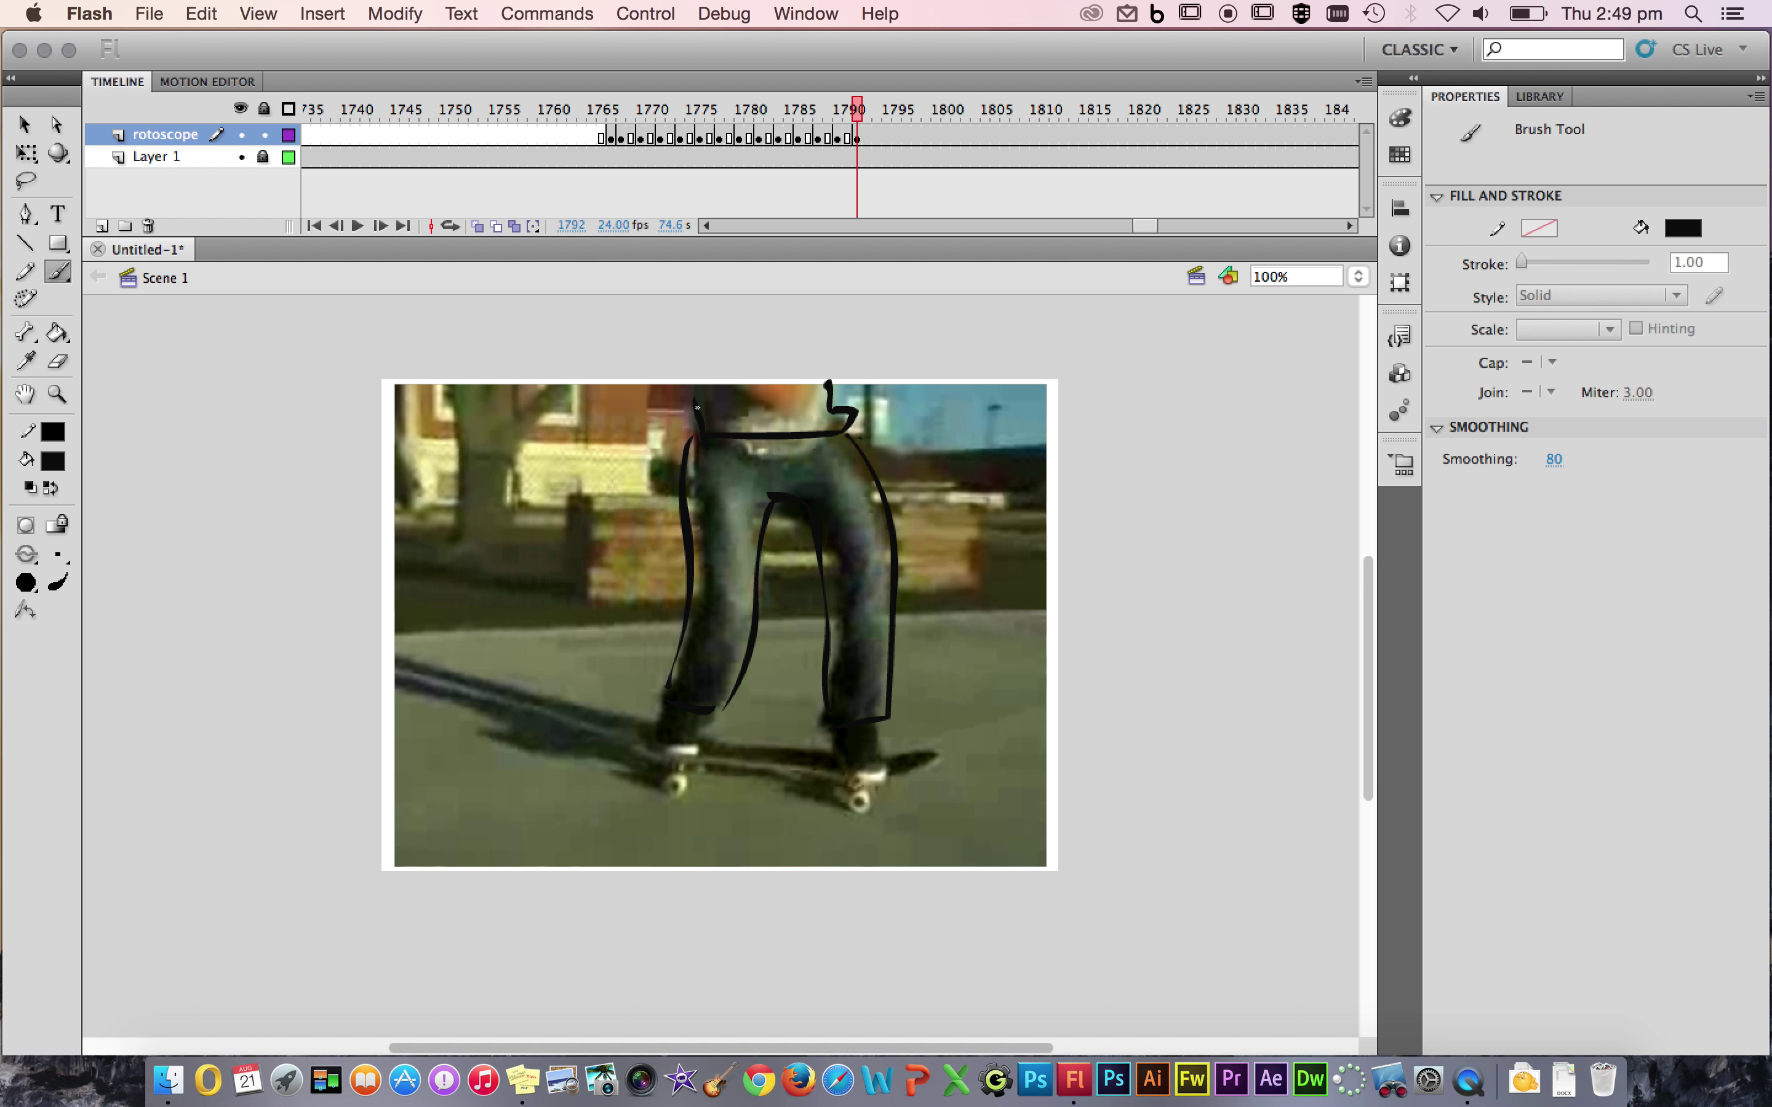
# Trace both shoes and the skateboard deck with its wheels on frame 1792.
pyautogui.moveTo(703, 732)
pyautogui.mouseDown()
pyautogui.moveTo(659, 748)
pyautogui.moveTo(670, 685)
pyautogui.mouseUp()
pyautogui.moveTo(834, 737)
pyautogui.mouseDown()
pyautogui.moveTo(869, 772)
pyautogui.moveTo(897, 721)
pyautogui.moveTo(910, 763)
pyautogui.moveTo(893, 758)
pyautogui.moveTo(915, 771)
pyautogui.moveTo(894, 745)
pyautogui.moveTo(829, 776)
pyautogui.moveTo(675, 747)
pyautogui.mouseUp()
pyautogui.moveTo(834, 752)
pyautogui.mouseDown()
pyautogui.moveTo(701, 732)
pyautogui.moveTo(638, 743)
pyautogui.moveTo(717, 764)
pyautogui.moveTo(688, 804)
pyautogui.moveTo(670, 775)
pyautogui.mouseUp()
pyautogui.moveTo(850, 797)
pyautogui.mouseDown()
pyautogui.moveTo(864, 809)
pyautogui.moveTo(842, 787)
pyautogui.mouseUp()
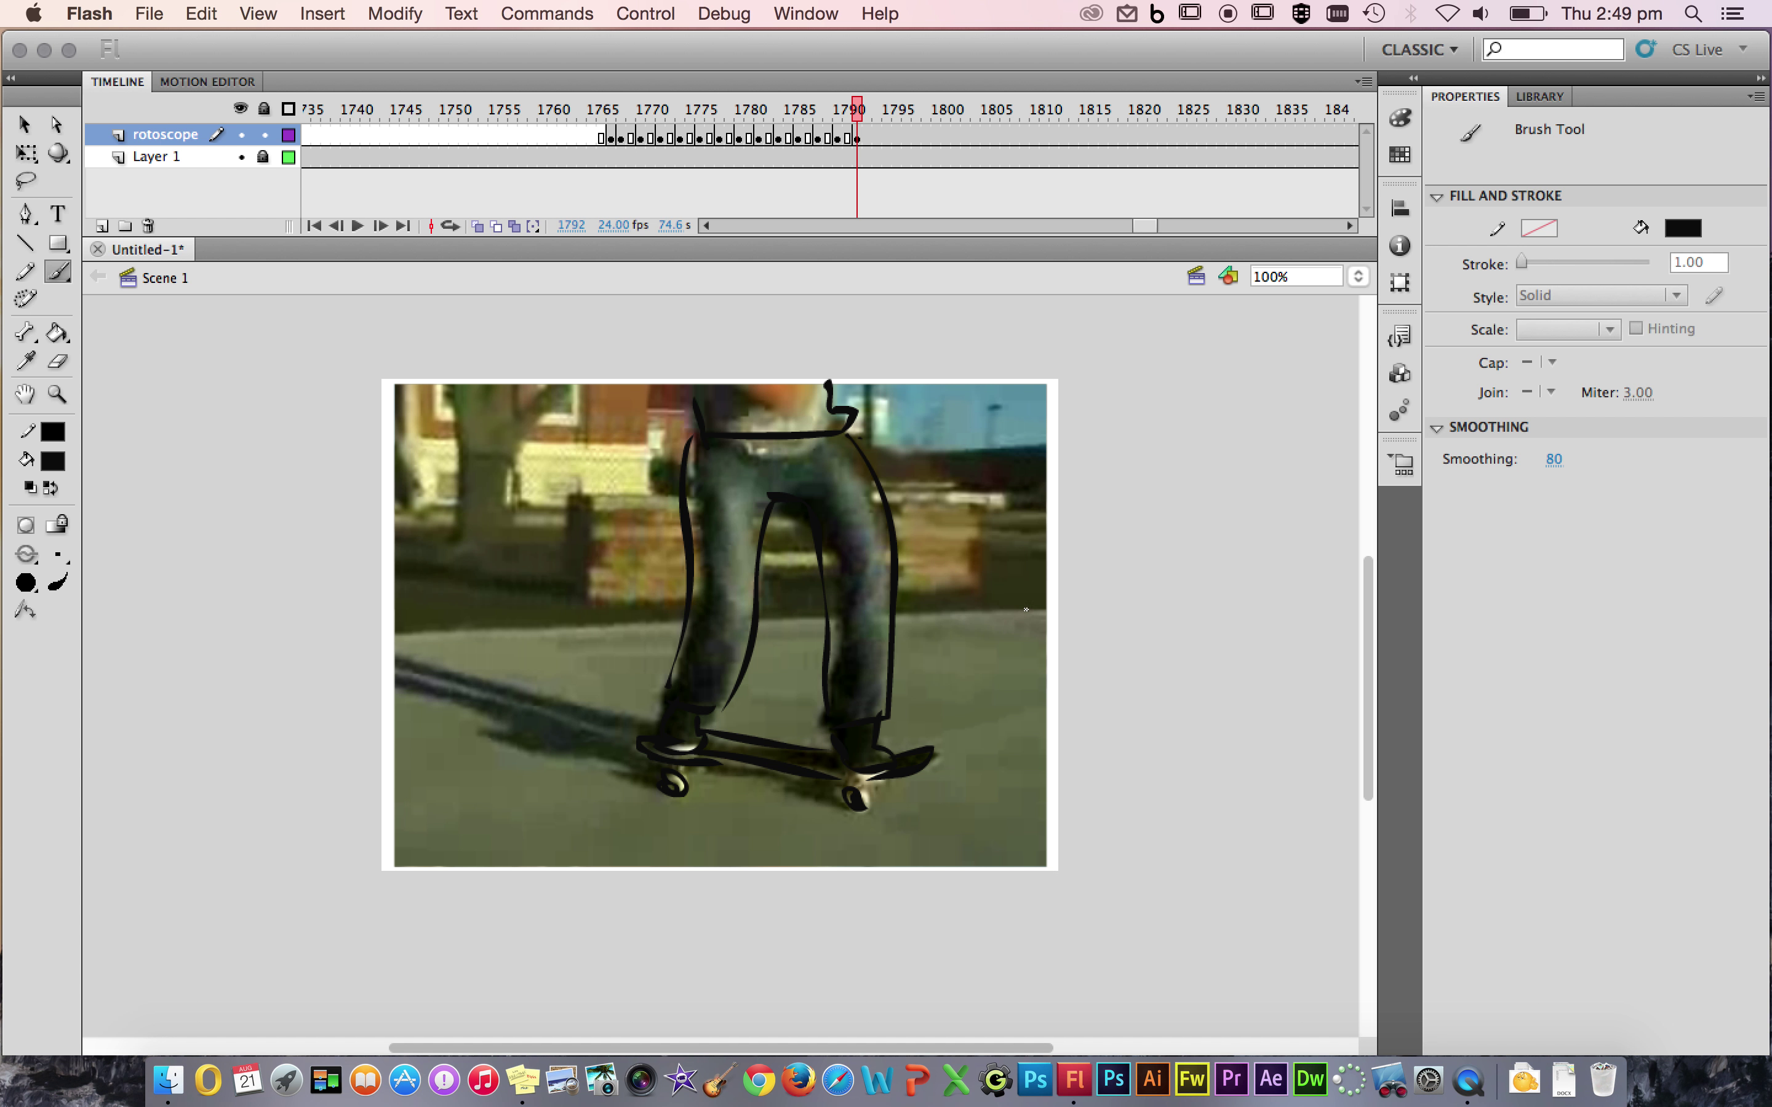
# Draw the far edge of the pavement as a line behind the skater's legs on frames 1792 and 1790.
pyautogui.moveTo(1049, 607); pyautogui.dragTo(405, 628)
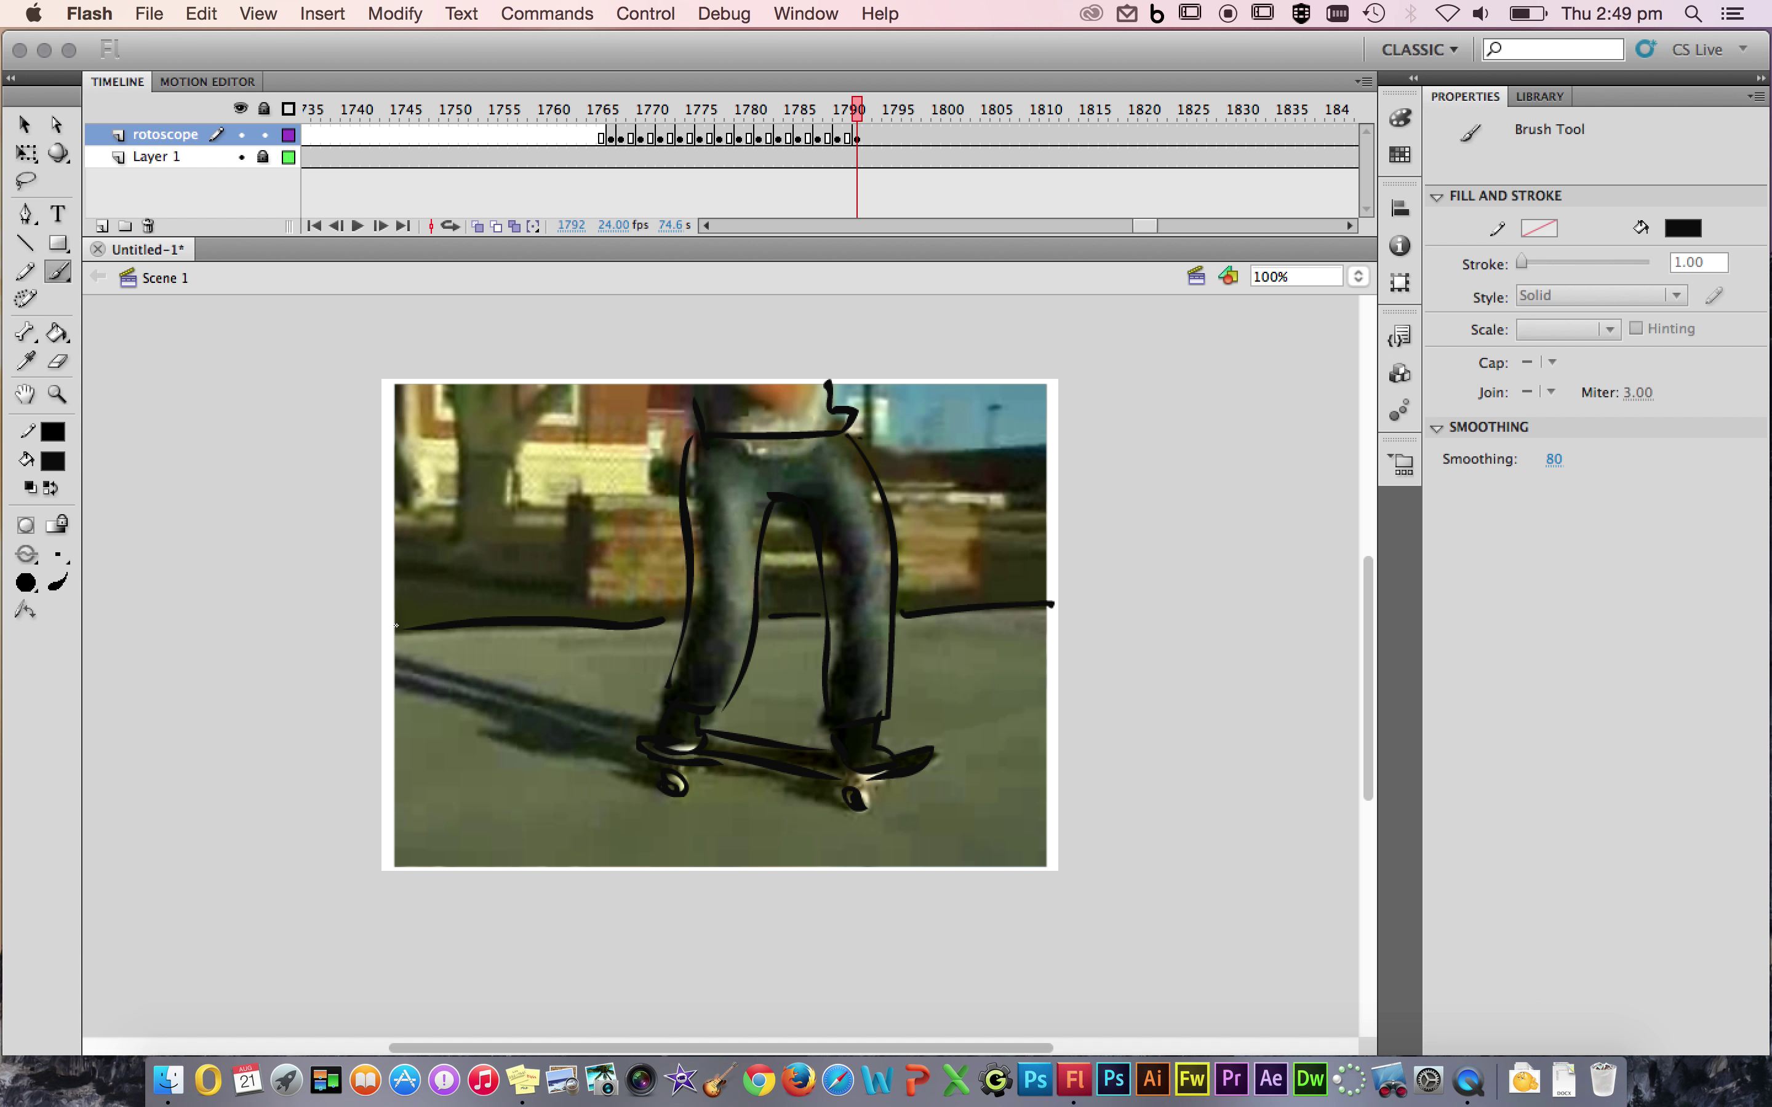
pyautogui.click(839, 138)
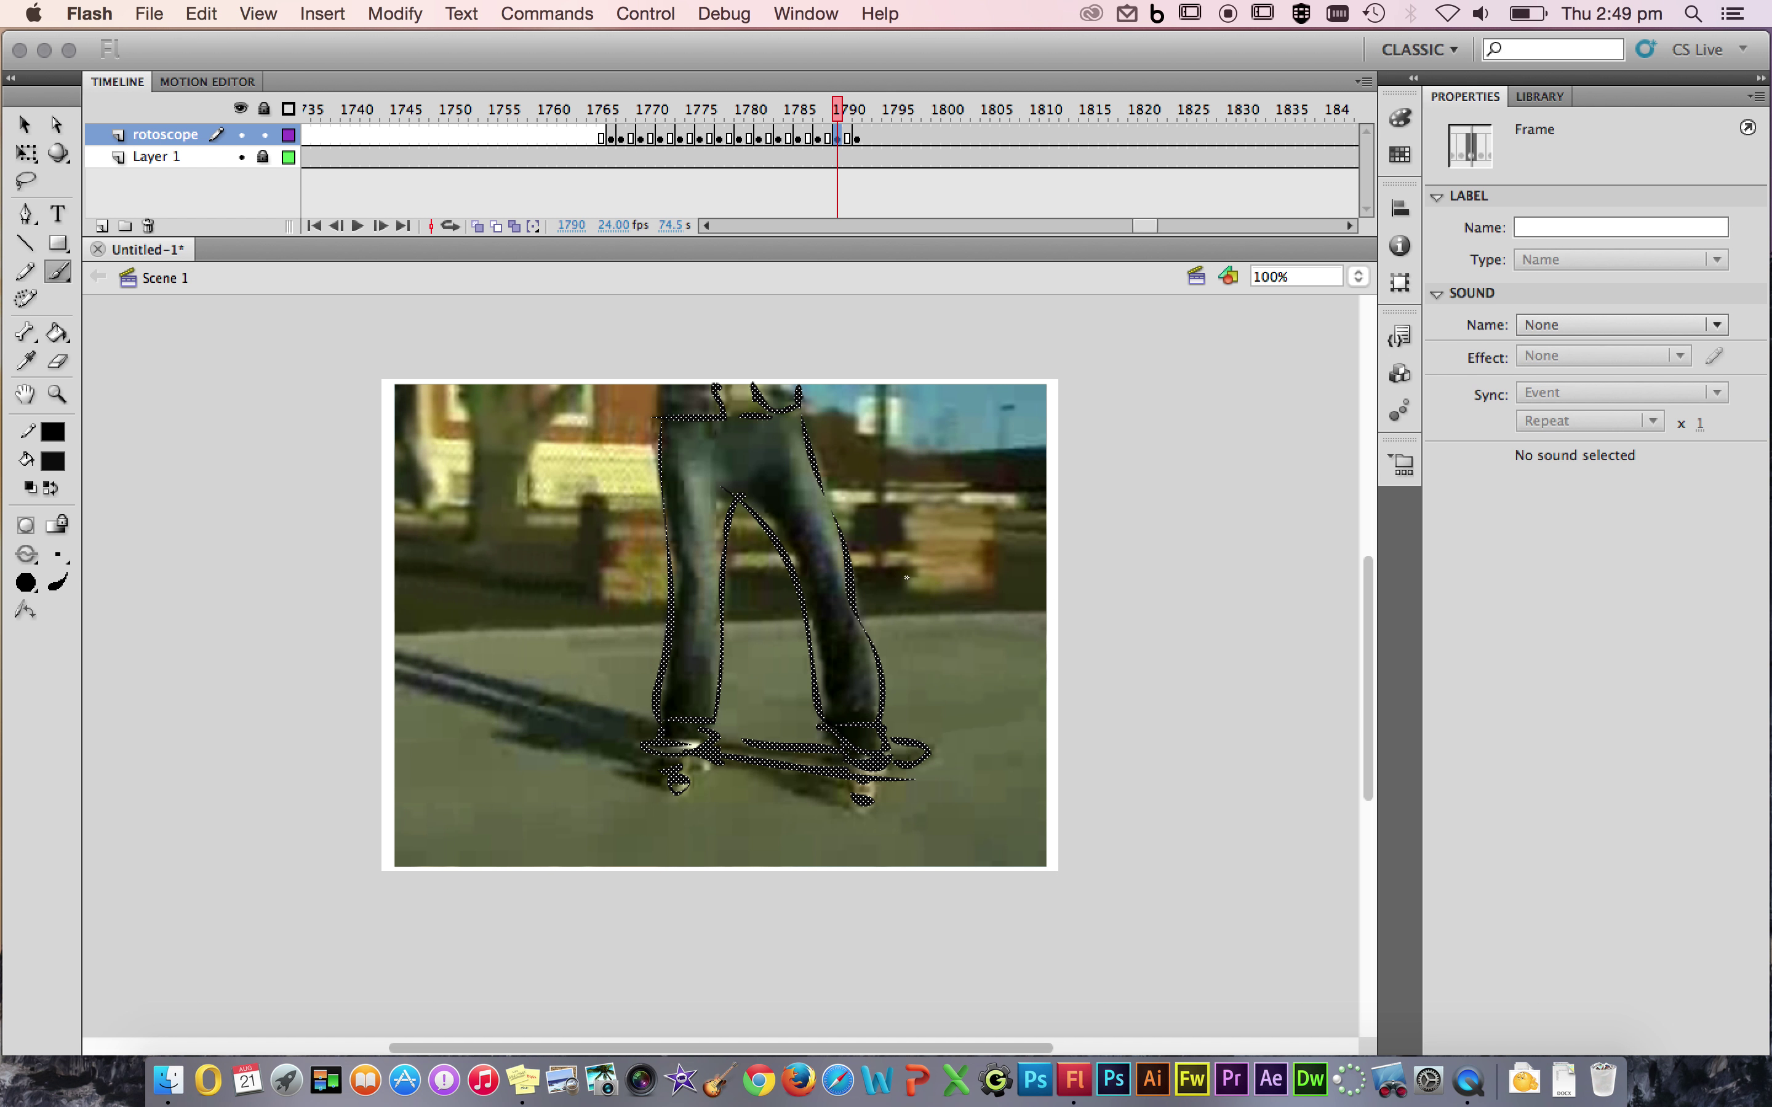
pyautogui.moveTo(1043, 611); pyautogui.dragTo(402, 620)
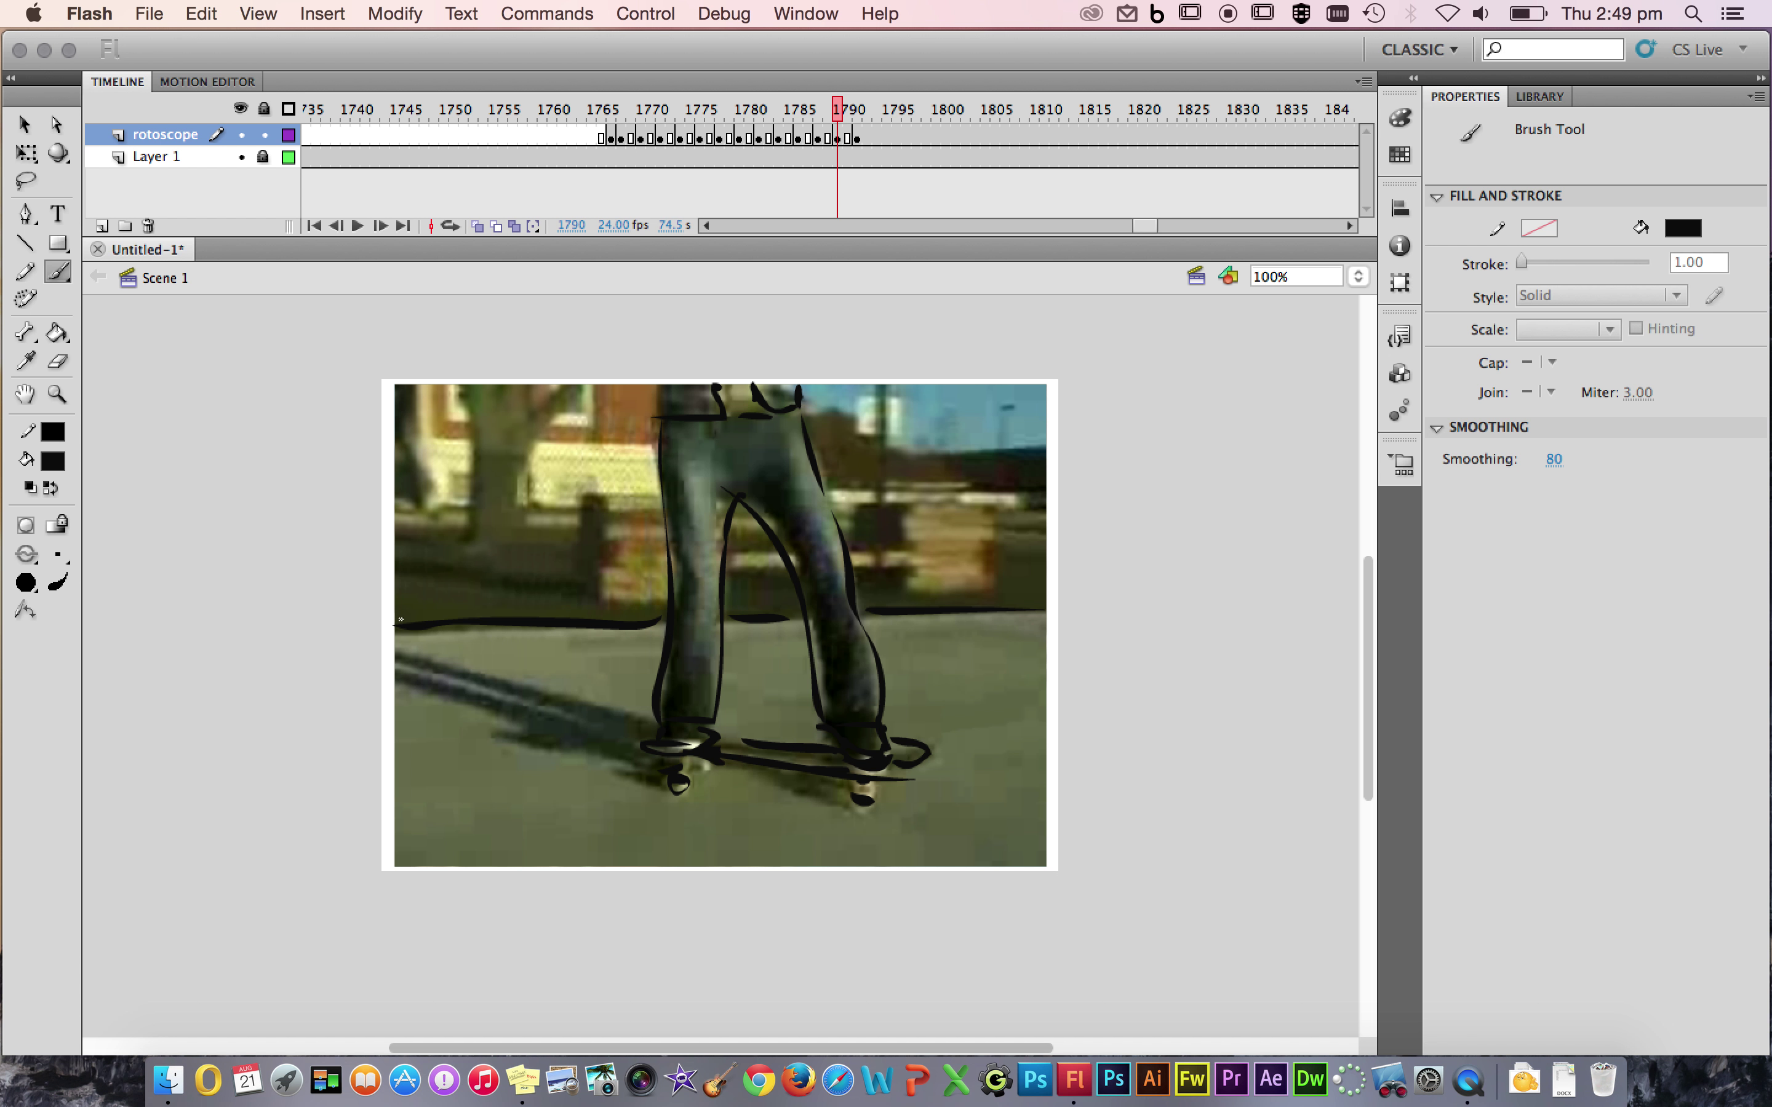
# Draw the pavement's far edge behind the skater on frames 1788 and 1786, undoing the stray brush dot beside the stage.
pyautogui.click(817, 137)
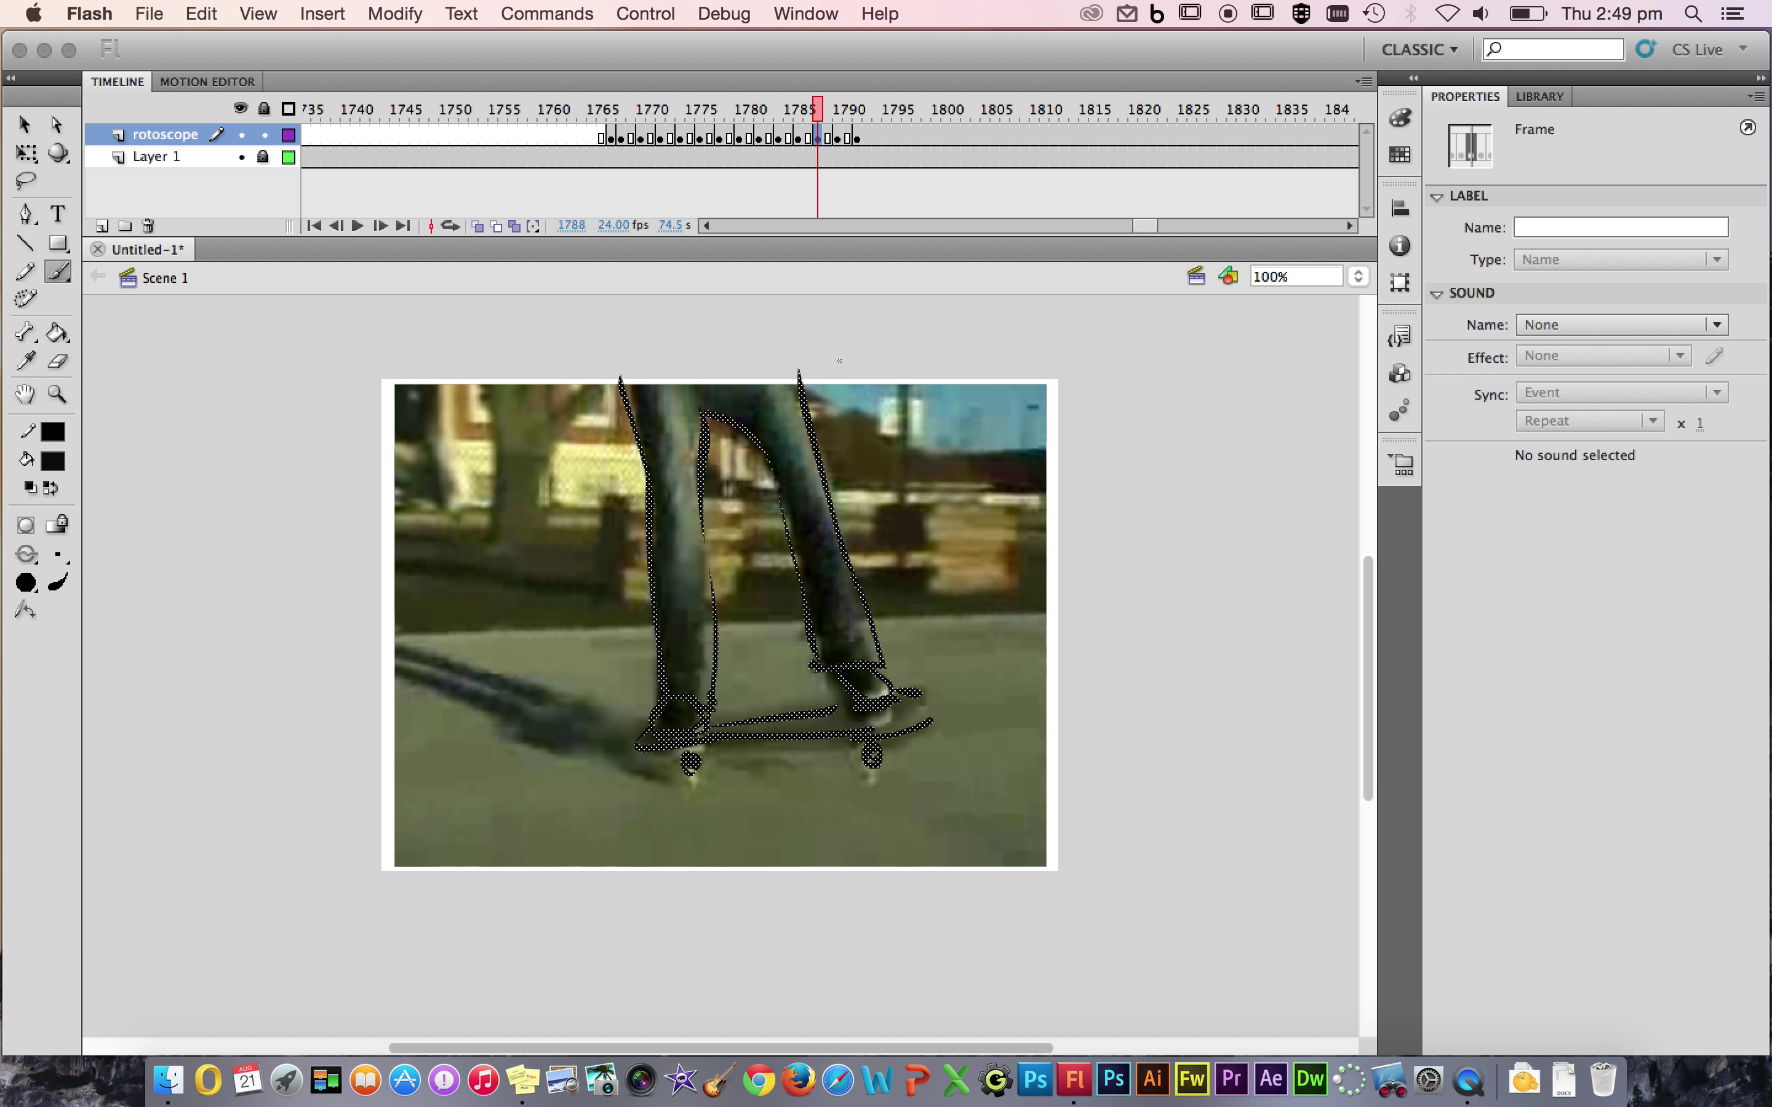
pyautogui.moveTo(1052, 611); pyautogui.dragTo(893, 604)
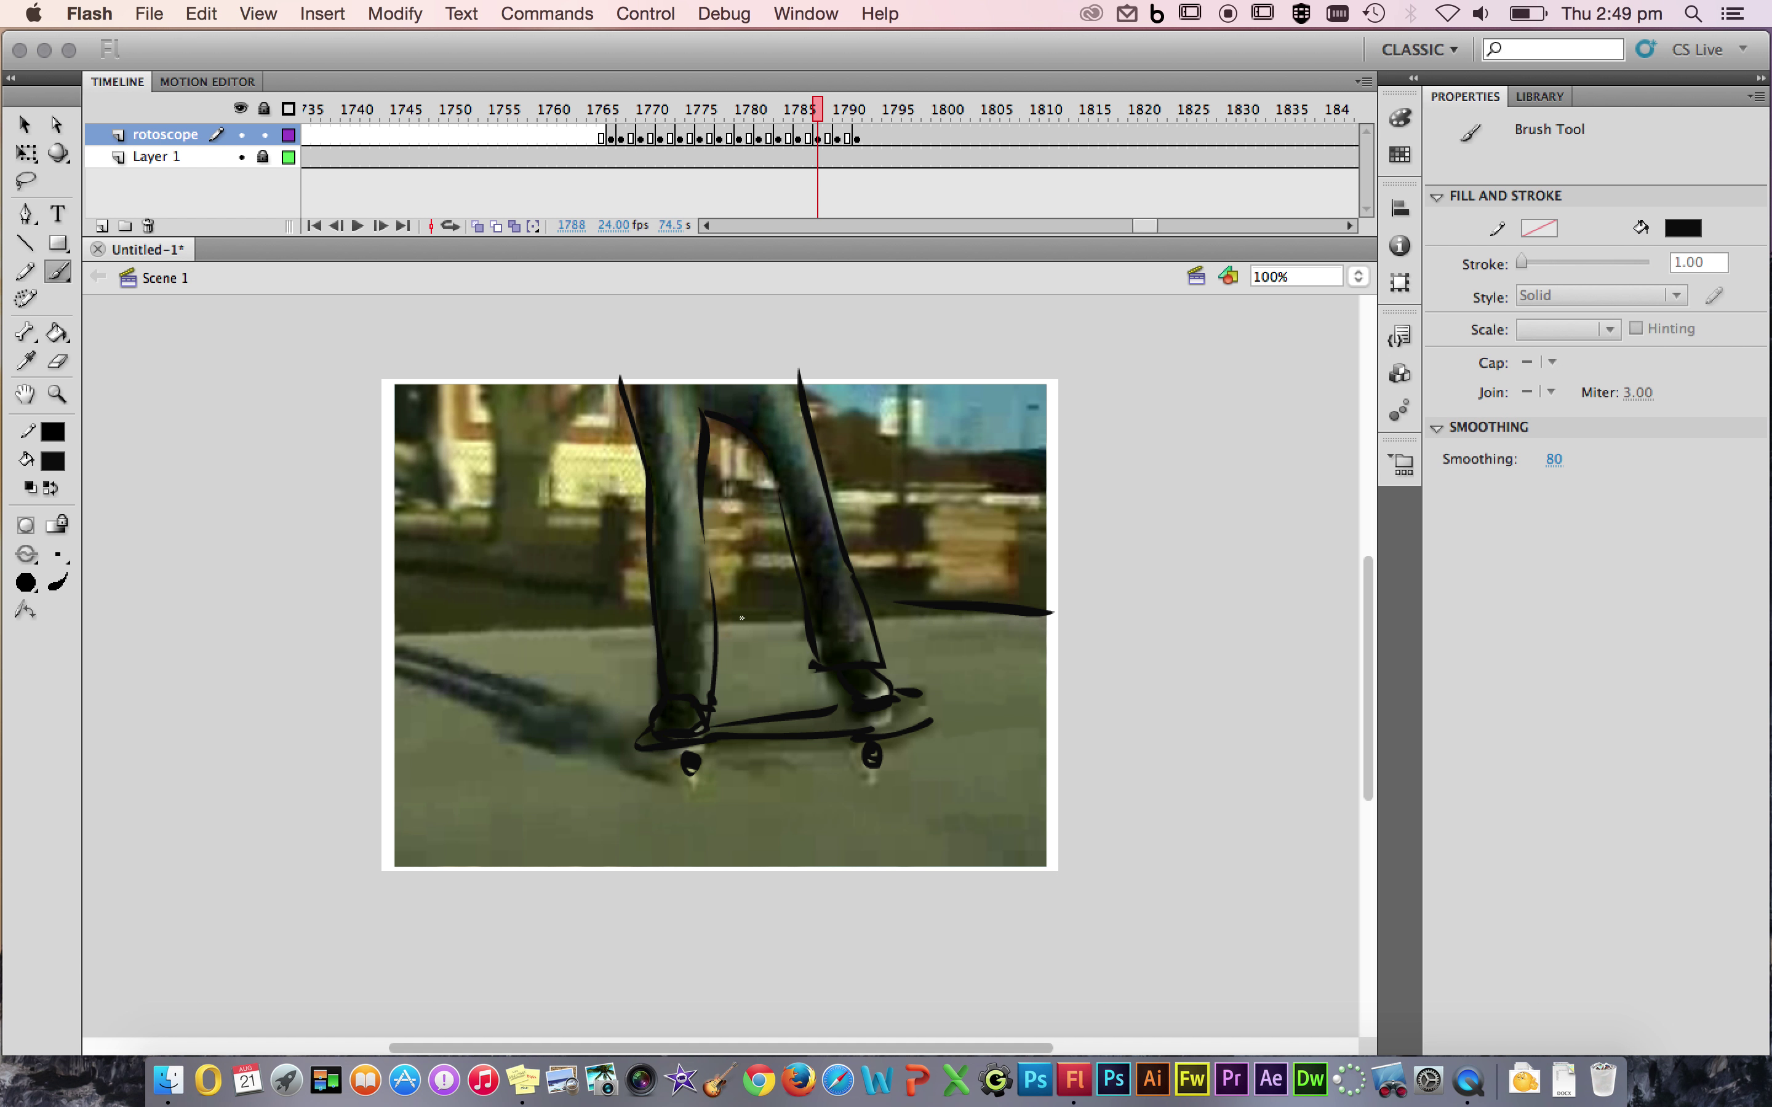
pyautogui.moveTo(778, 617); pyautogui.dragTo(420, 630)
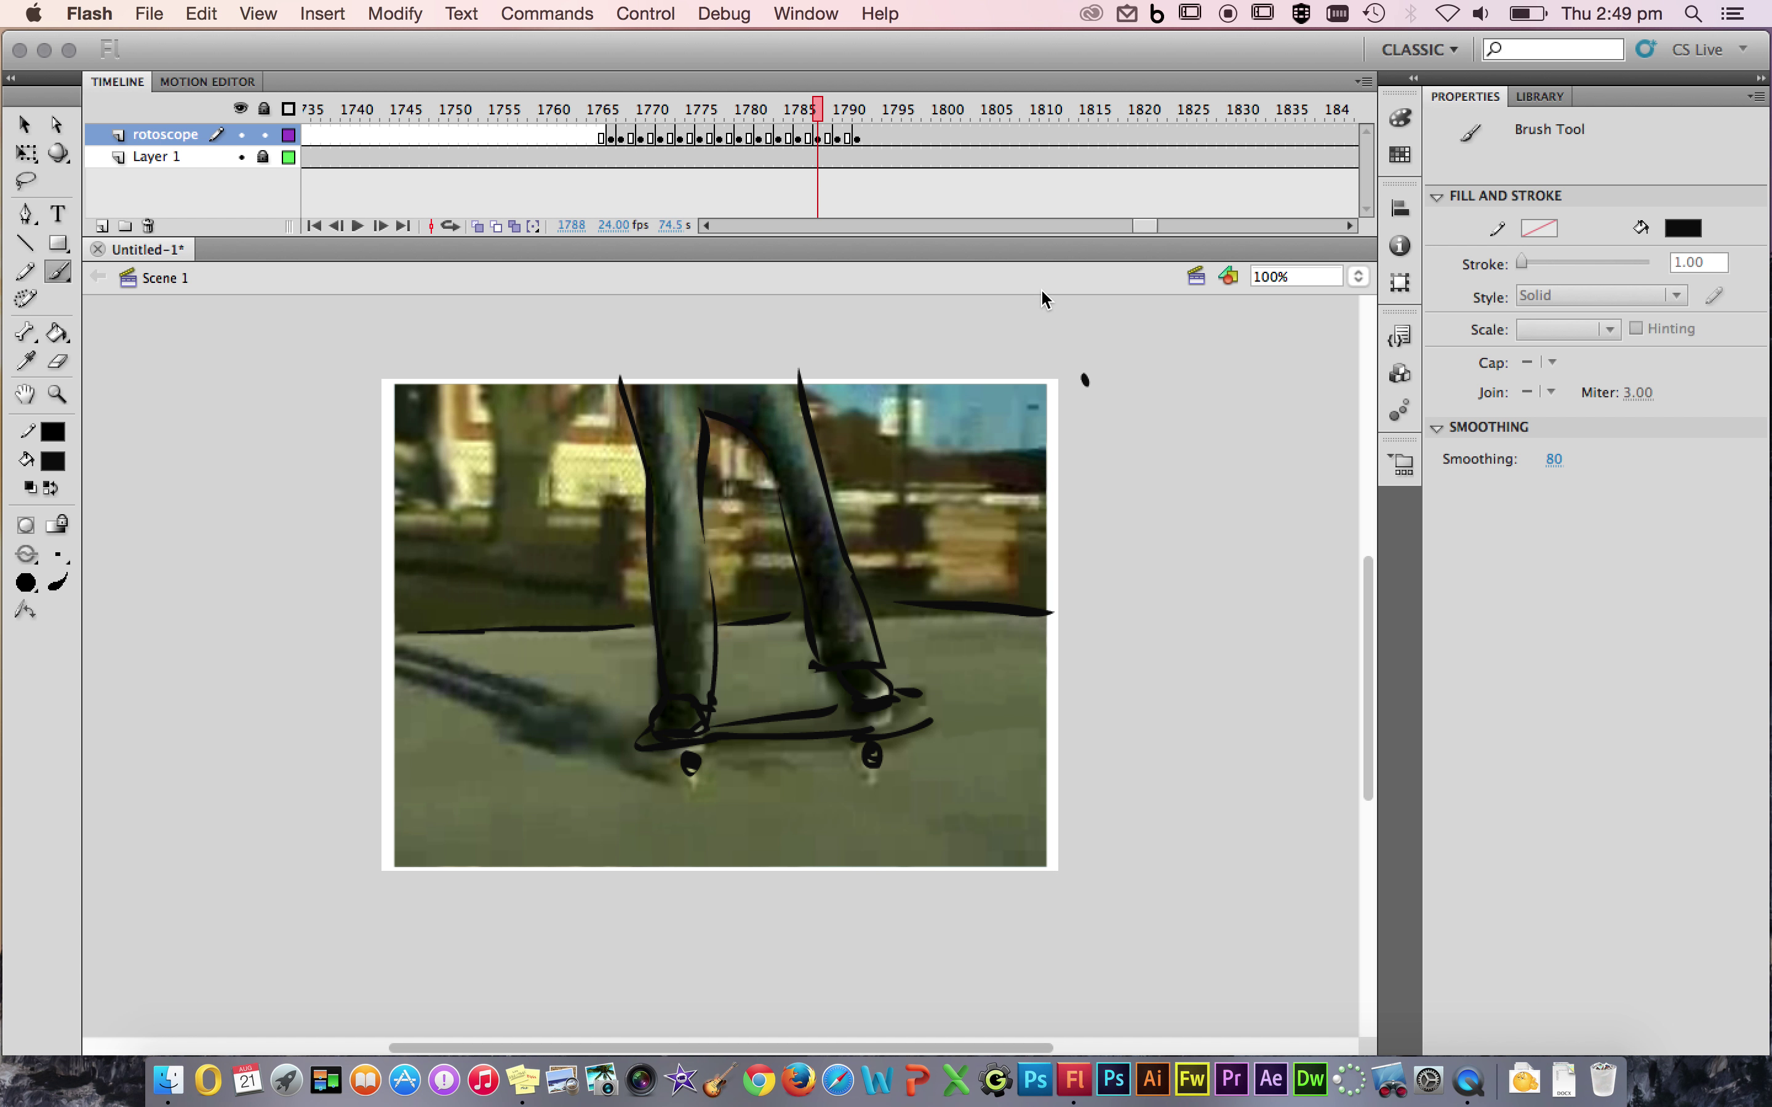
pyautogui.press('super+z')
pyautogui.click(800, 139)
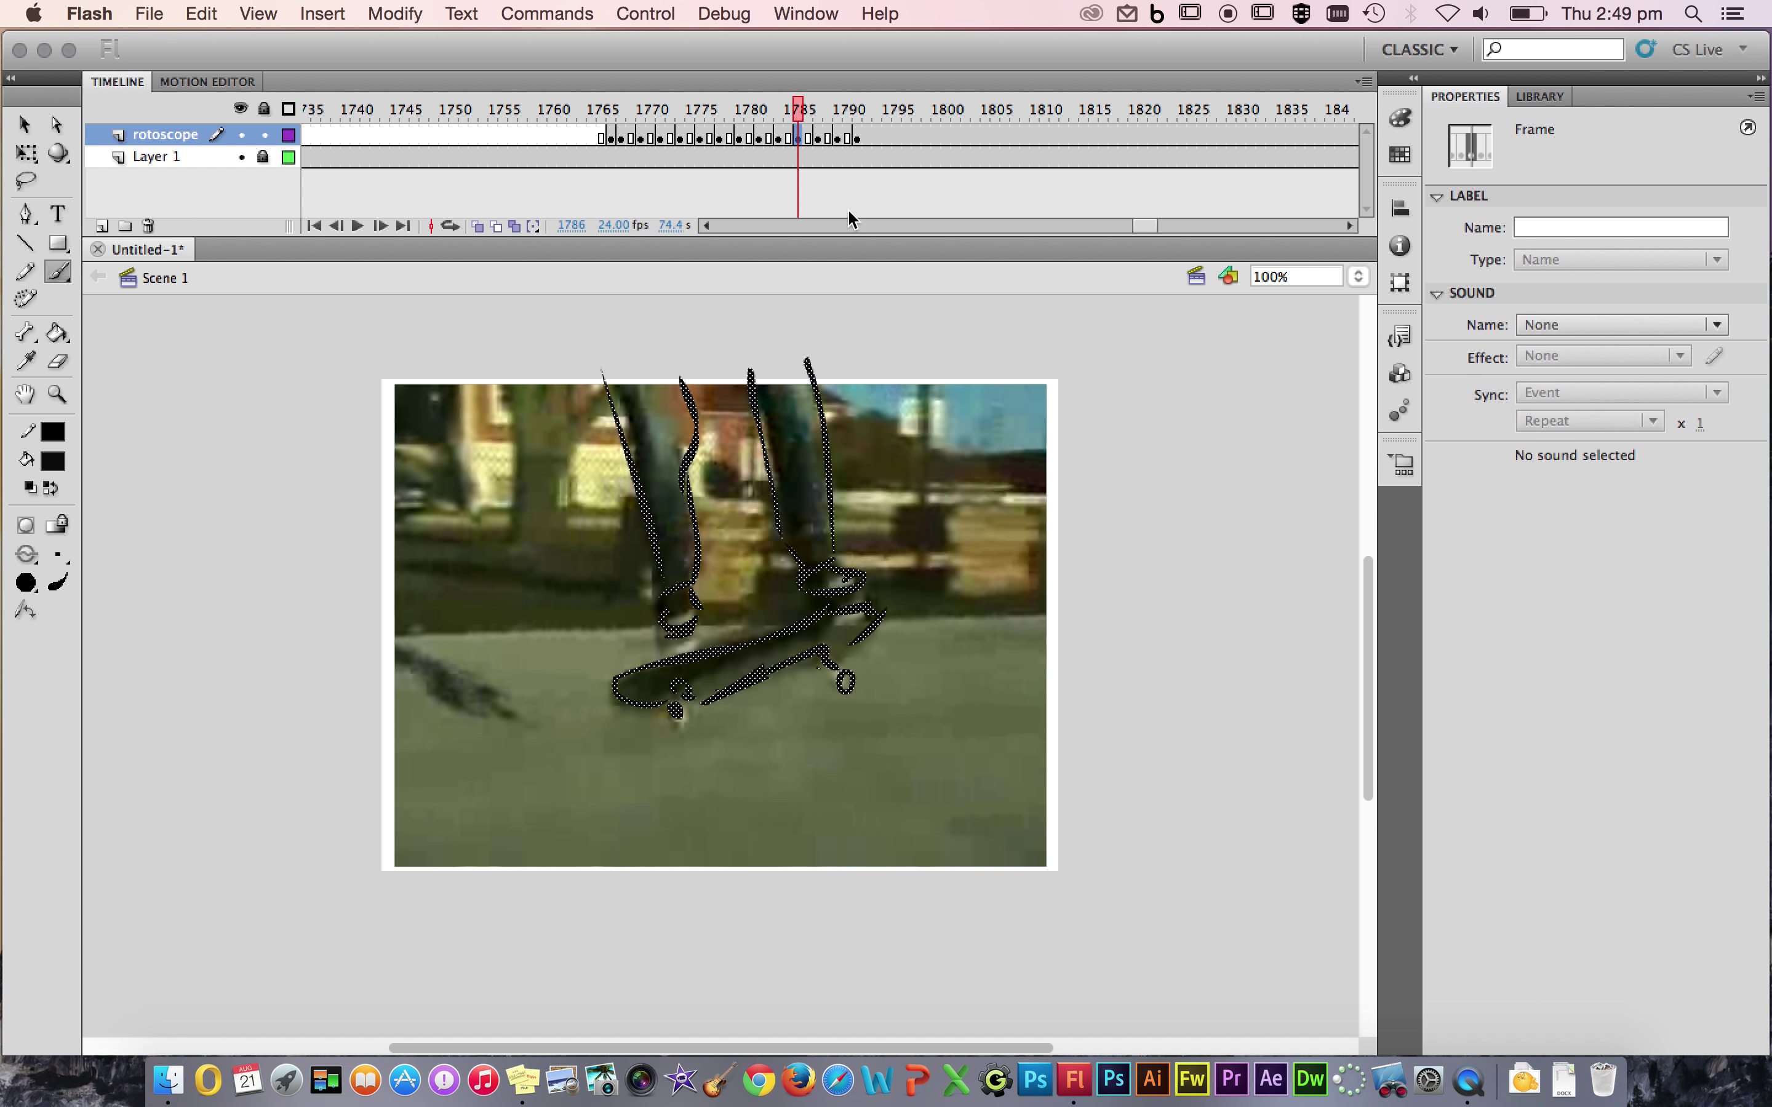
pyautogui.moveTo(1063, 608); pyautogui.dragTo(387, 641)
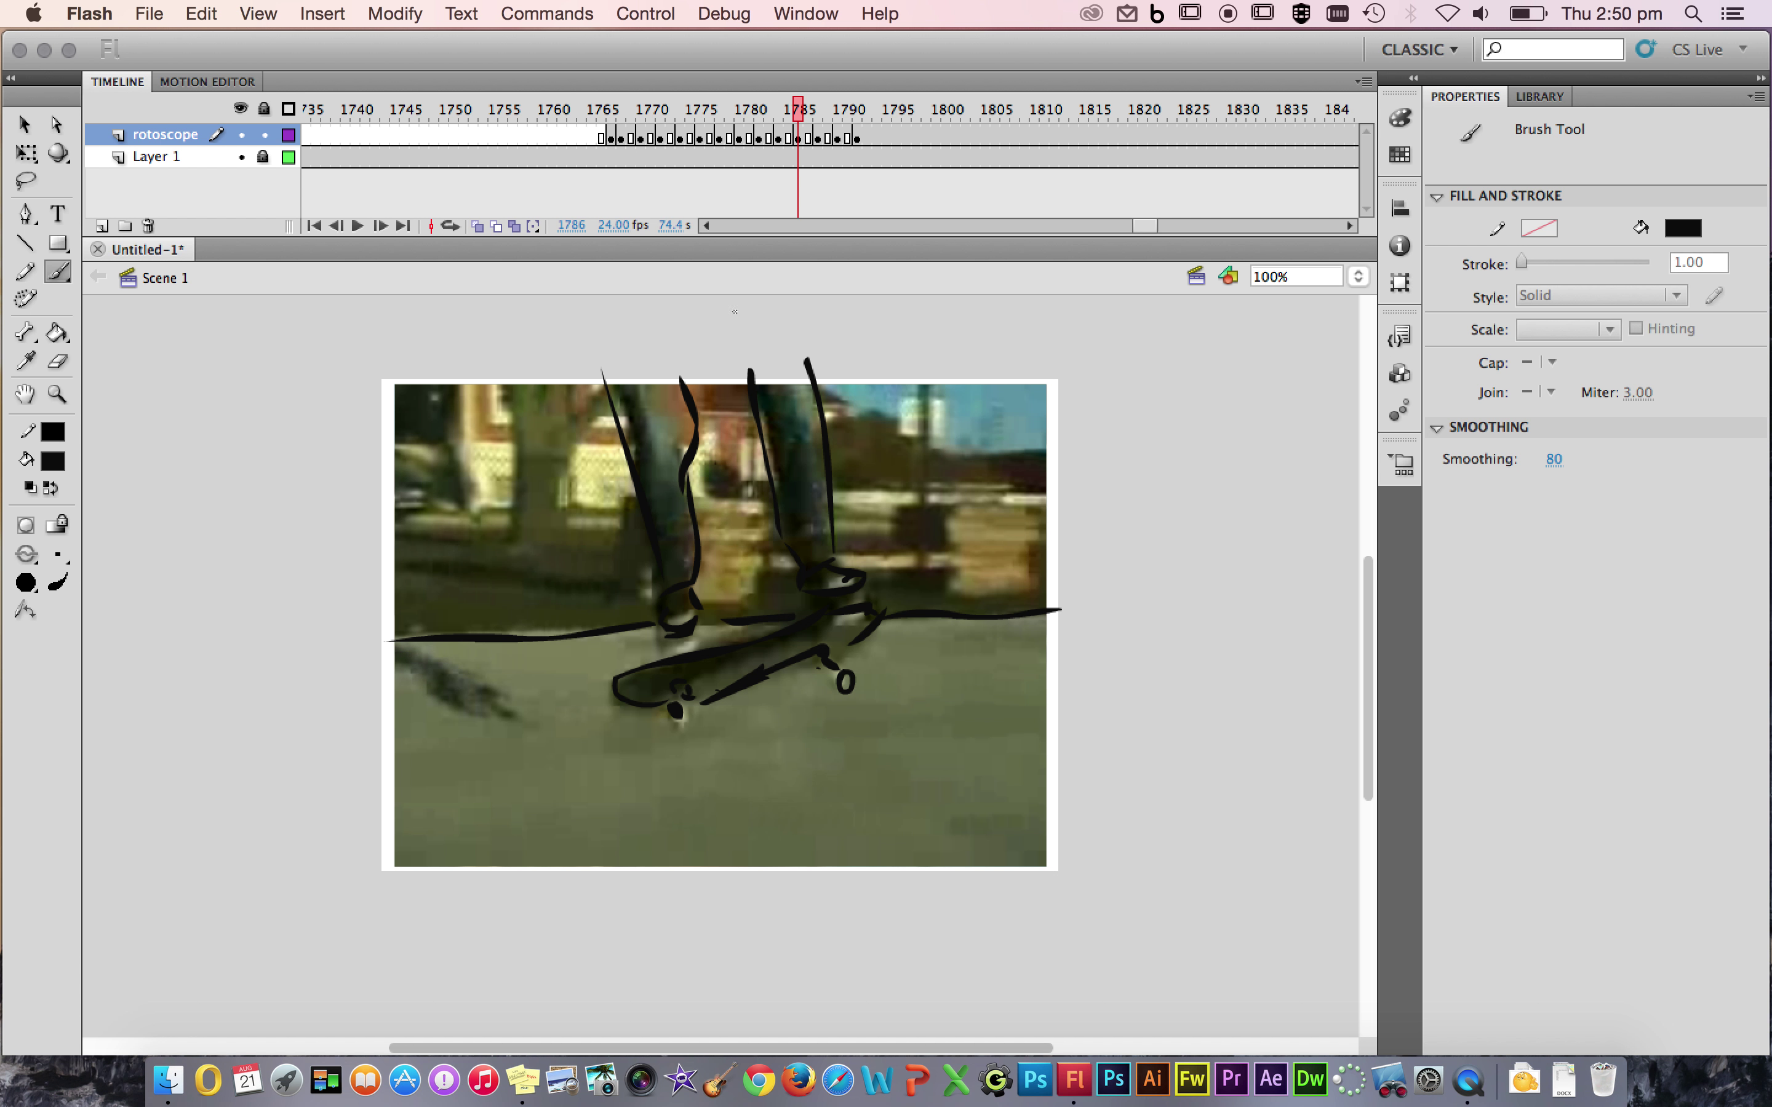
# Draw the pavement's far edge on both sides of the skateboard on frames 1784 and 1782, adding a short stroke to the board on 1782.
pyautogui.click(780, 139)
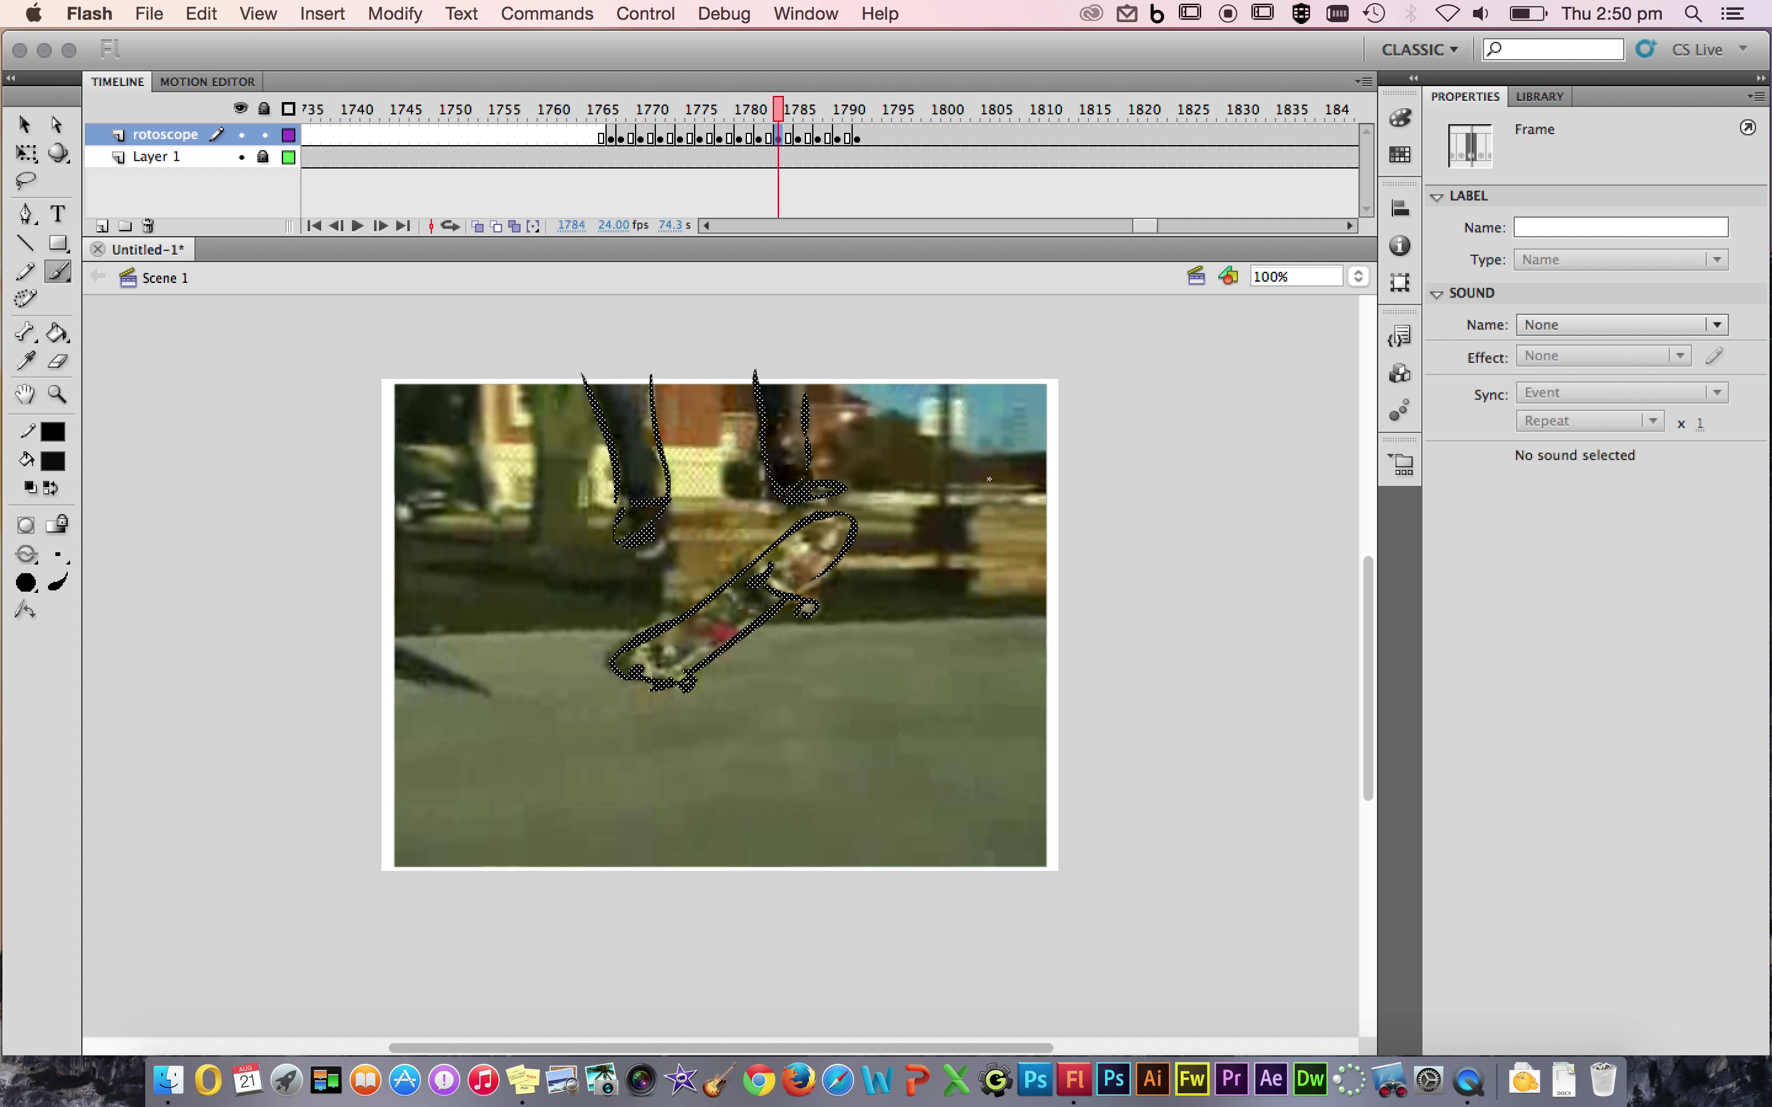
pyautogui.moveTo(1043, 606); pyautogui.dragTo(809, 614)
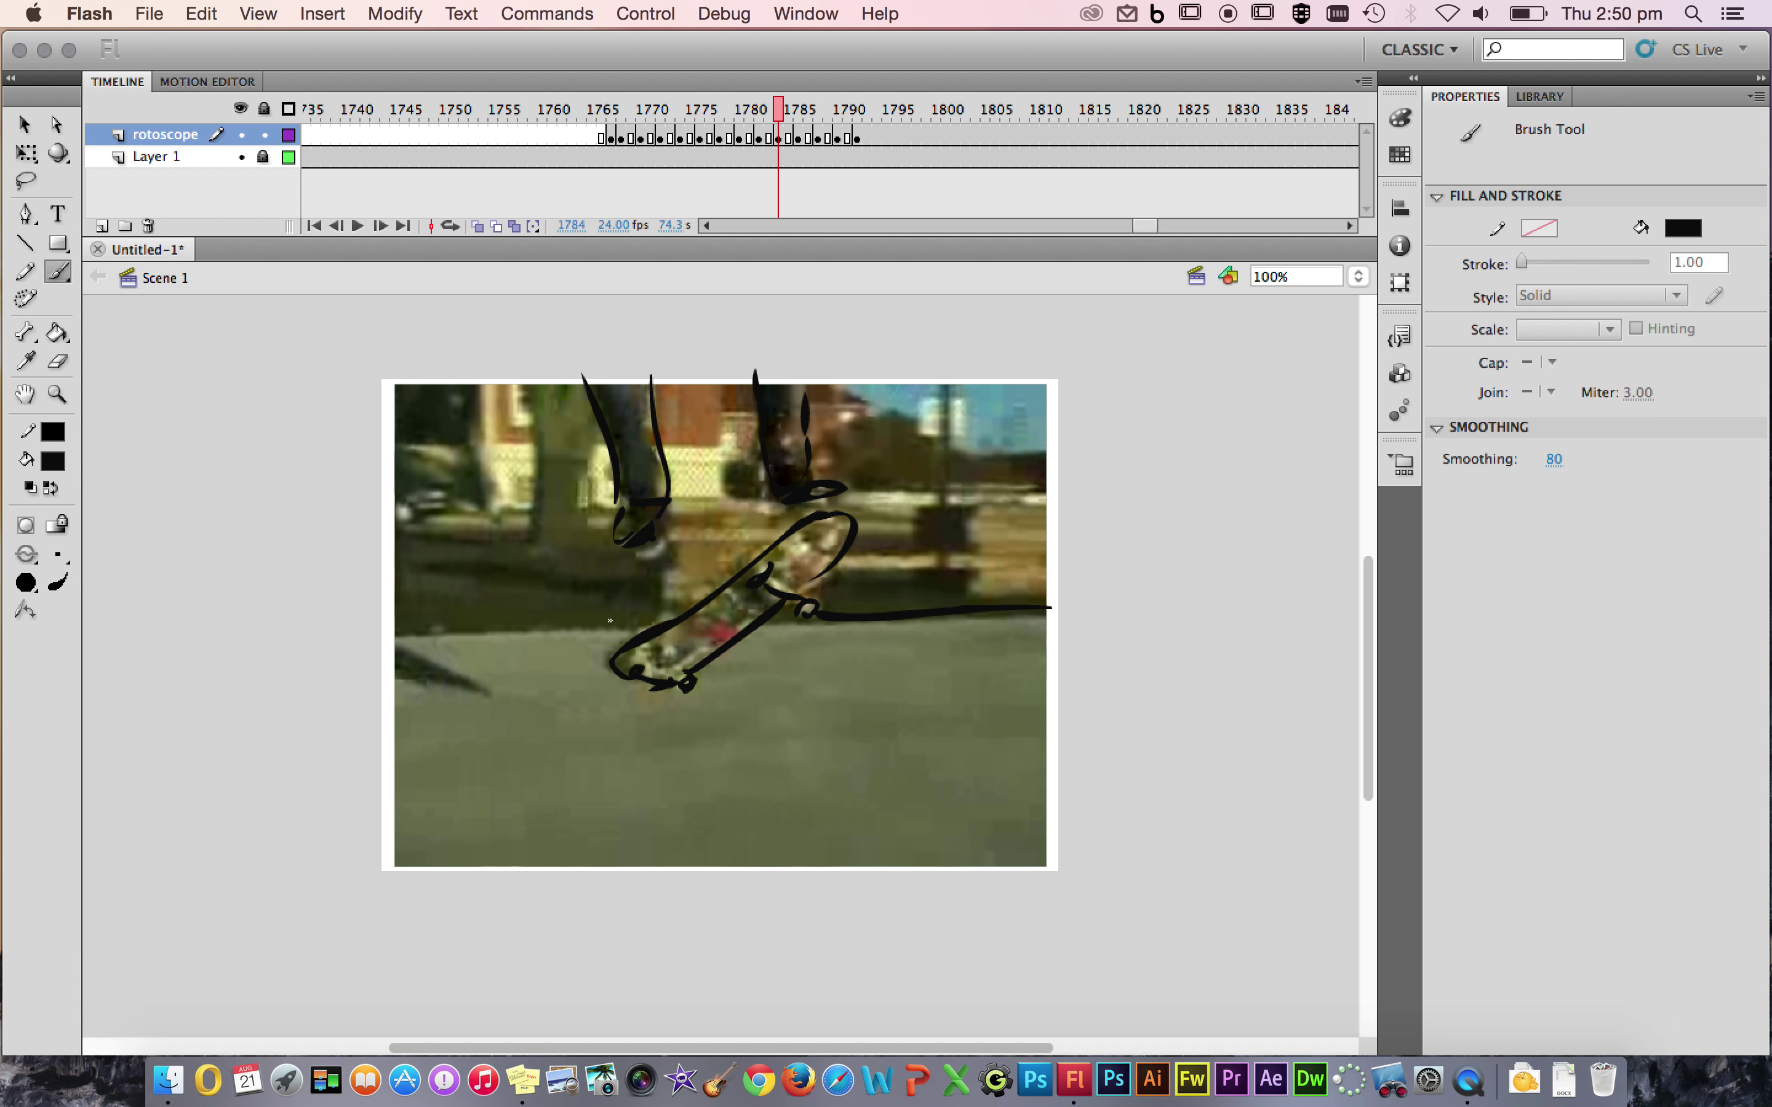
pyautogui.moveTo(617, 626); pyautogui.dragTo(405, 634)
pyautogui.click(760, 139)
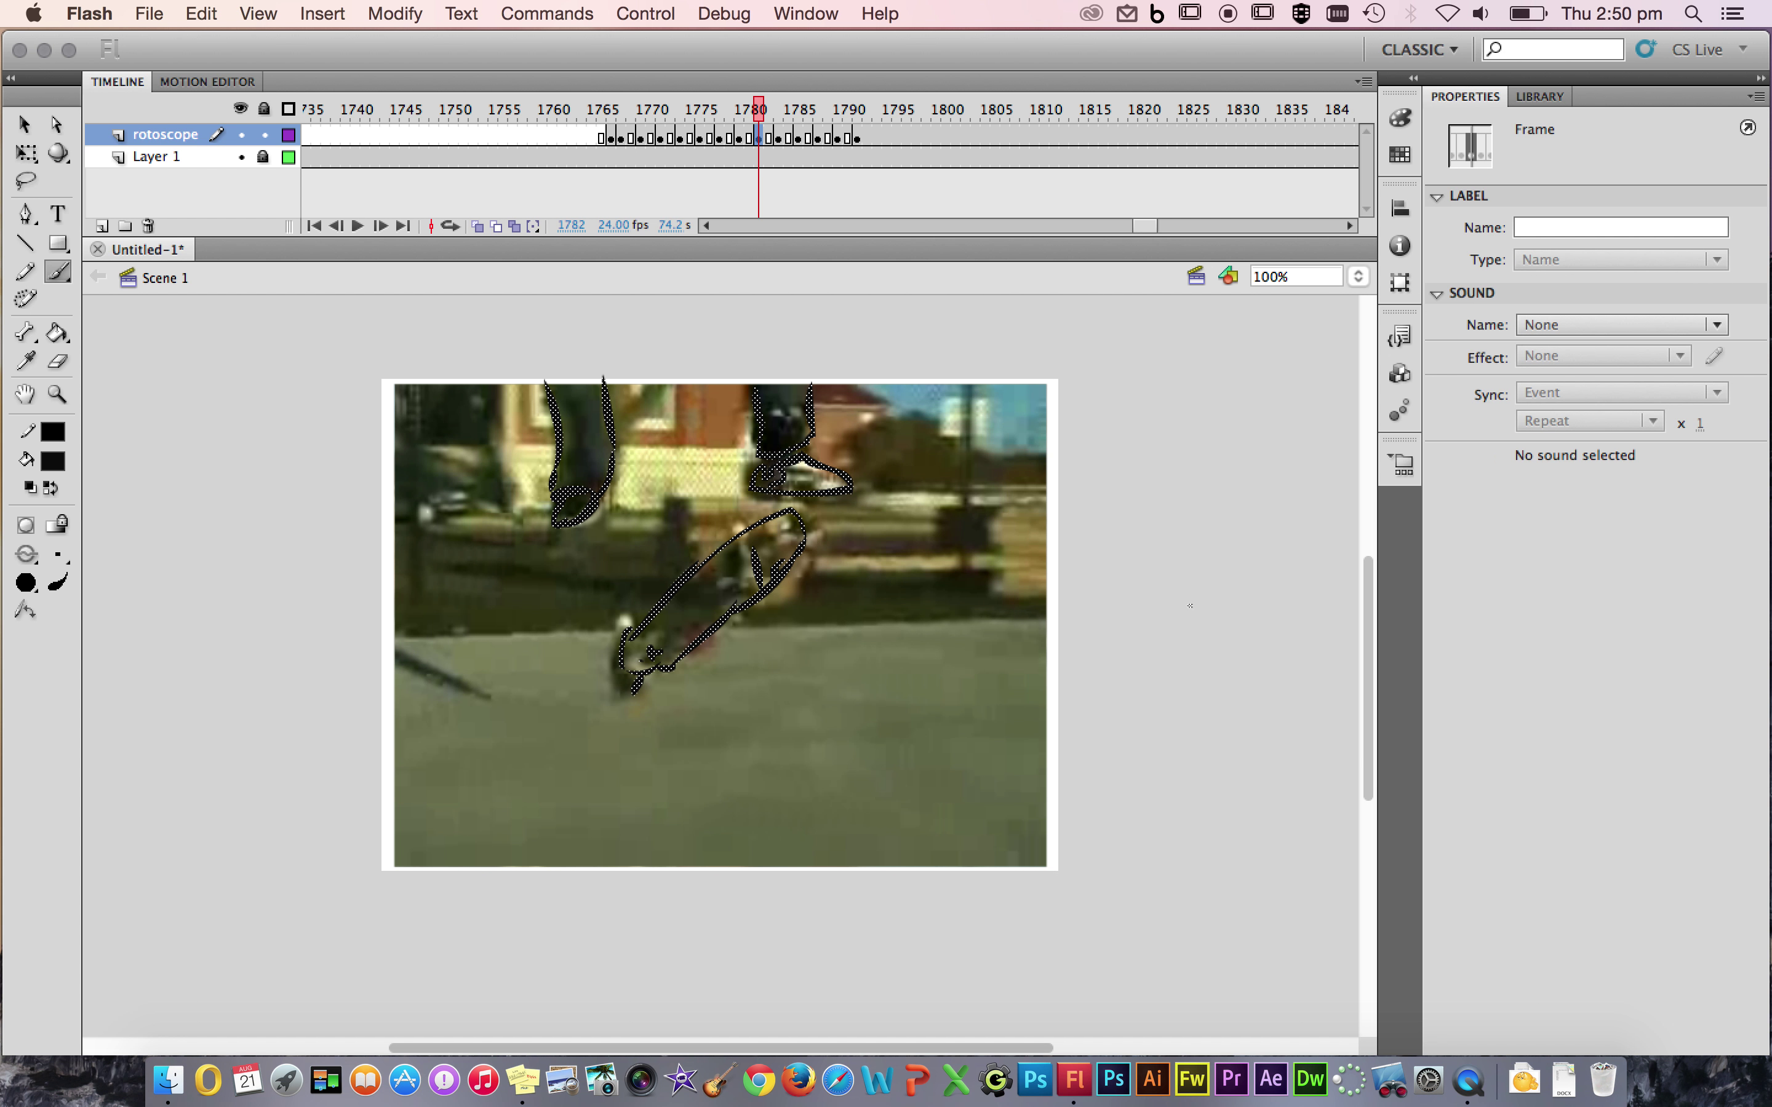
pyautogui.moveTo(1054, 618)
pyautogui.mouseDown()
pyautogui.moveTo(889, 608)
pyautogui.moveTo(747, 631)
pyautogui.mouseUp()
pyautogui.moveTo(612, 628); pyautogui.dragTo(390, 627)
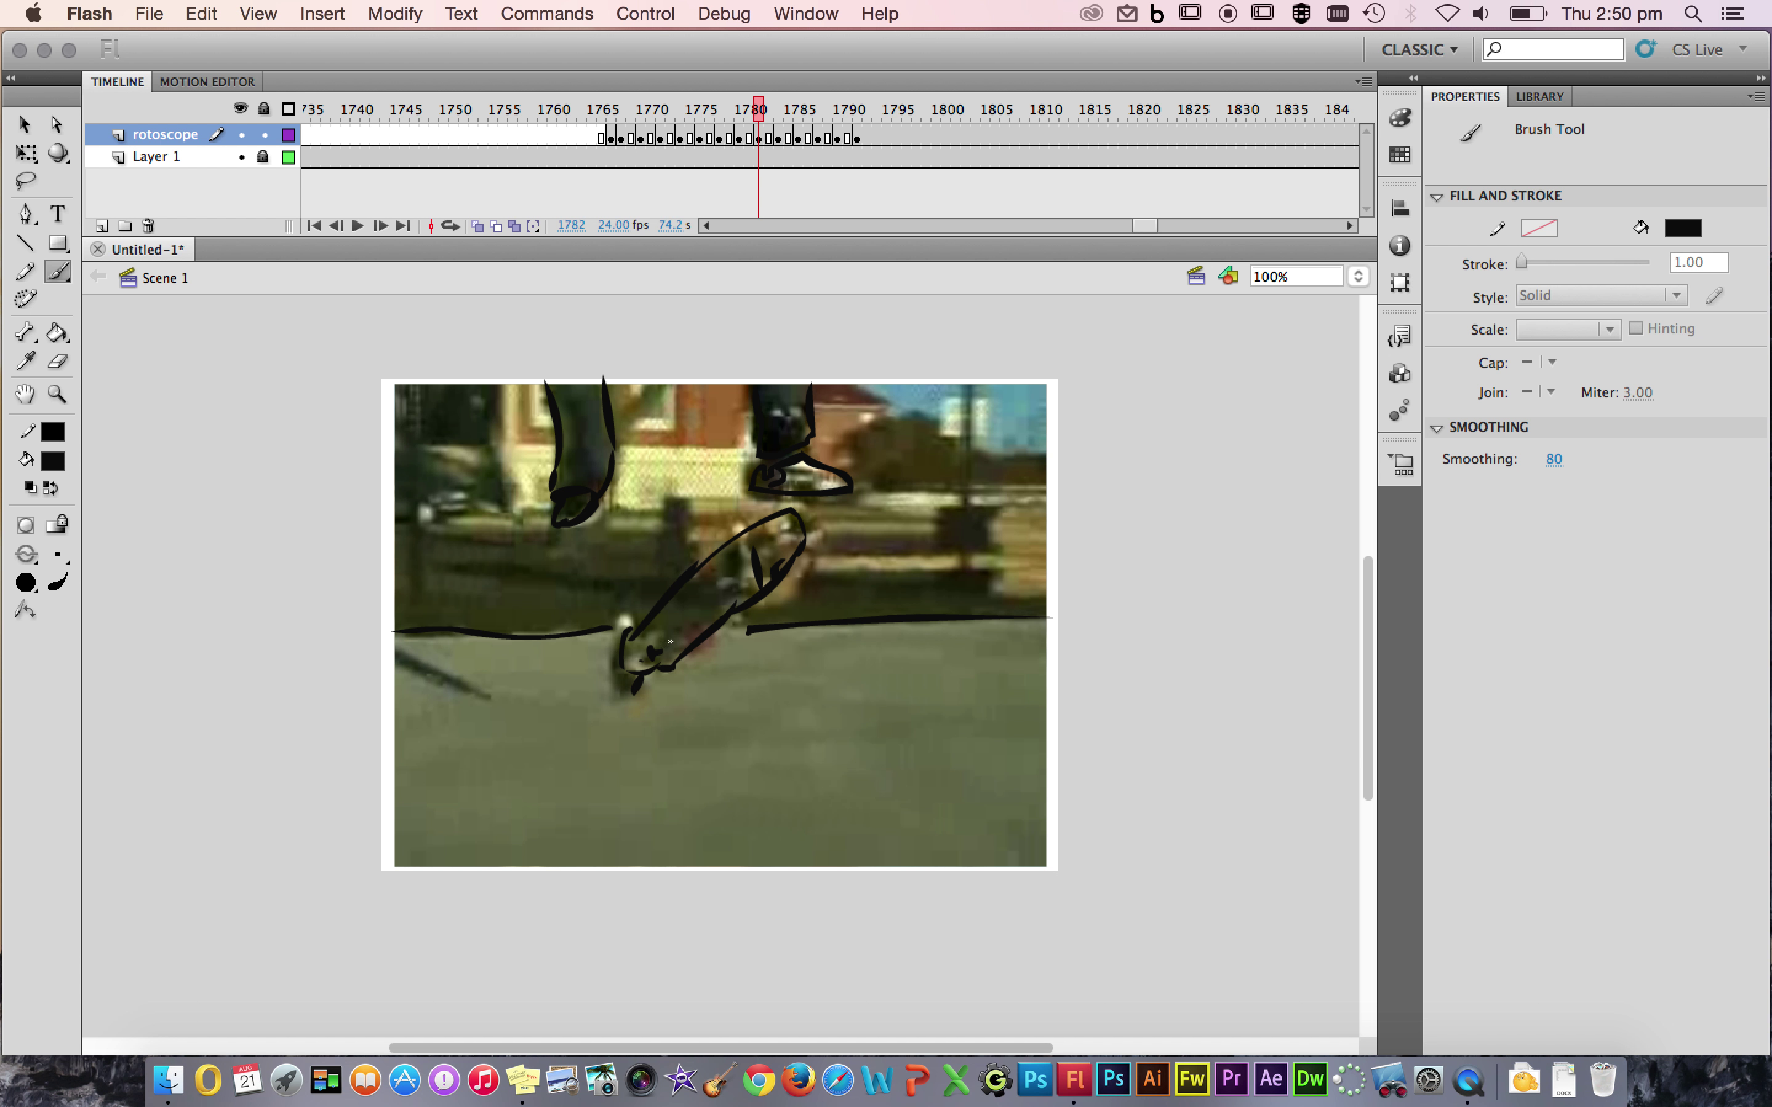
pyautogui.moveTo(638, 638); pyautogui.dragTo(650, 614)
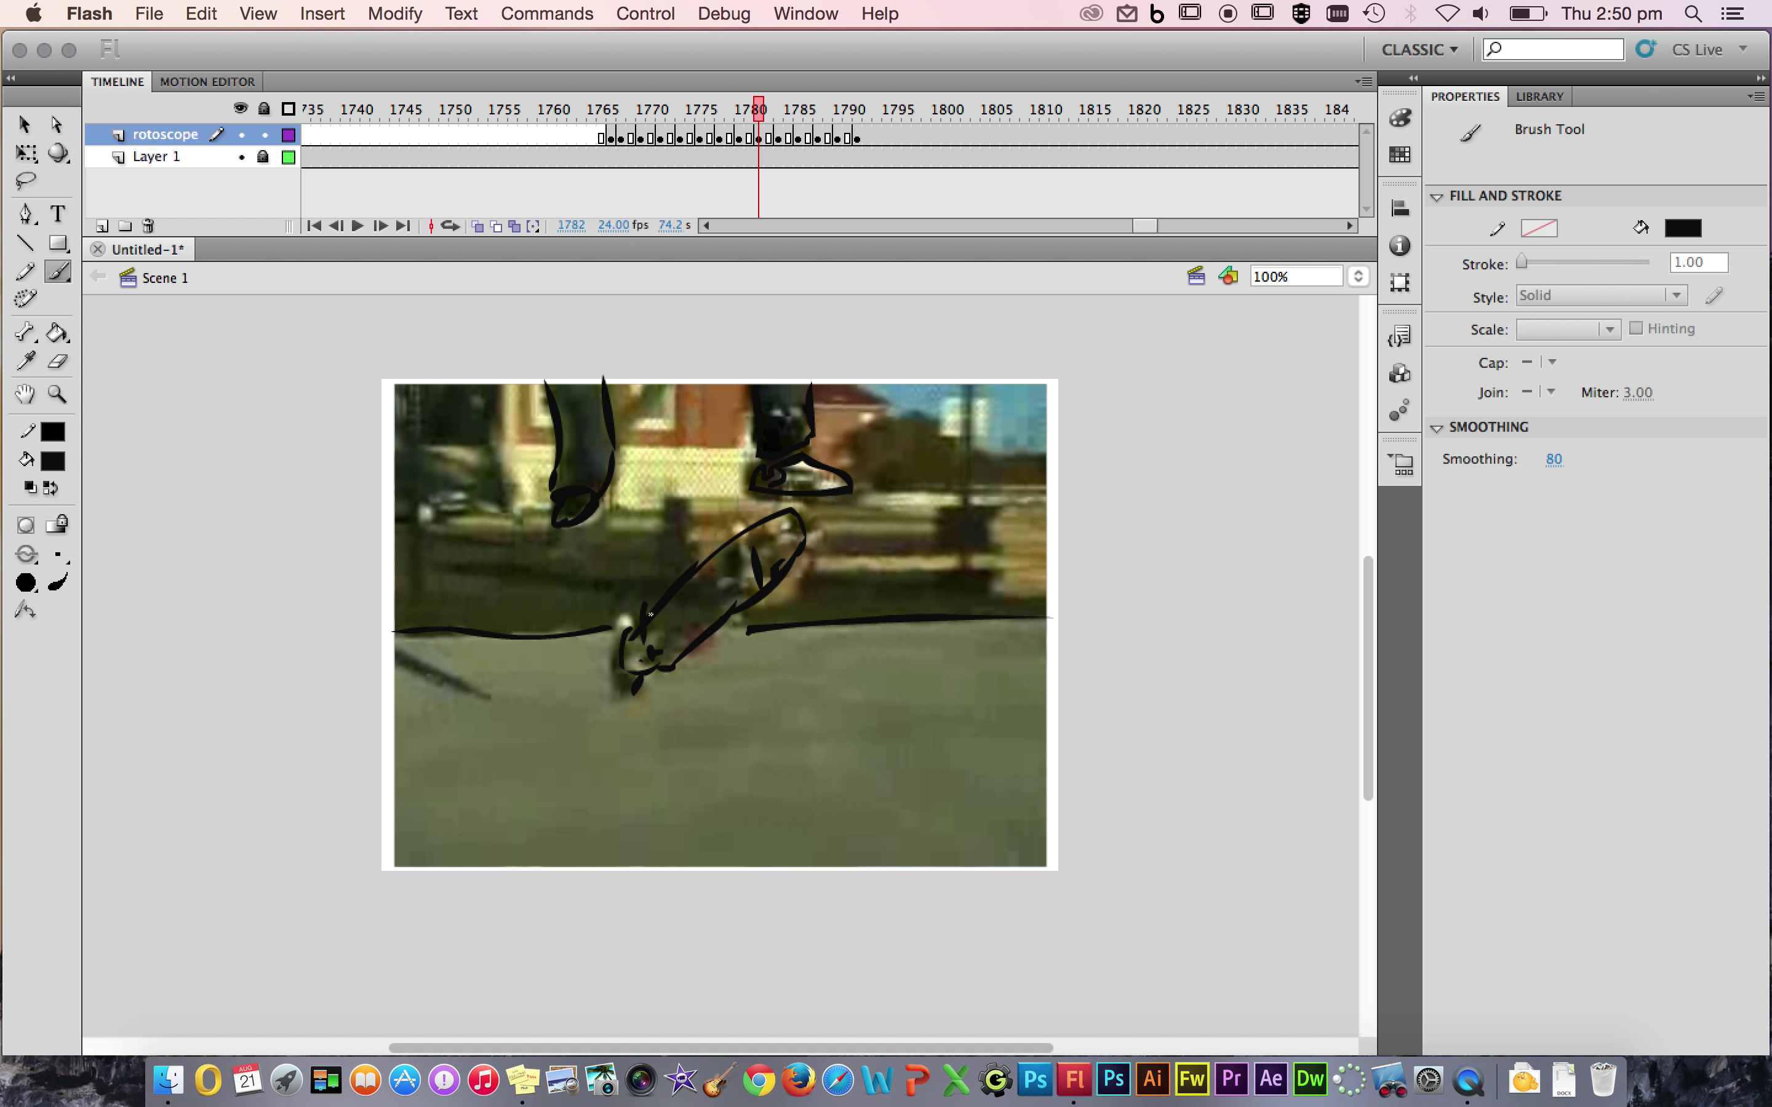
# Draw the pavement's far edge on both sides of the skateboard on frames 1780 and 1778.
pyautogui.click(739, 137)
pyautogui.moveTo(1051, 607); pyautogui.dragTo(743, 630)
pyautogui.moveTo(600, 624); pyautogui.dragTo(379, 623)
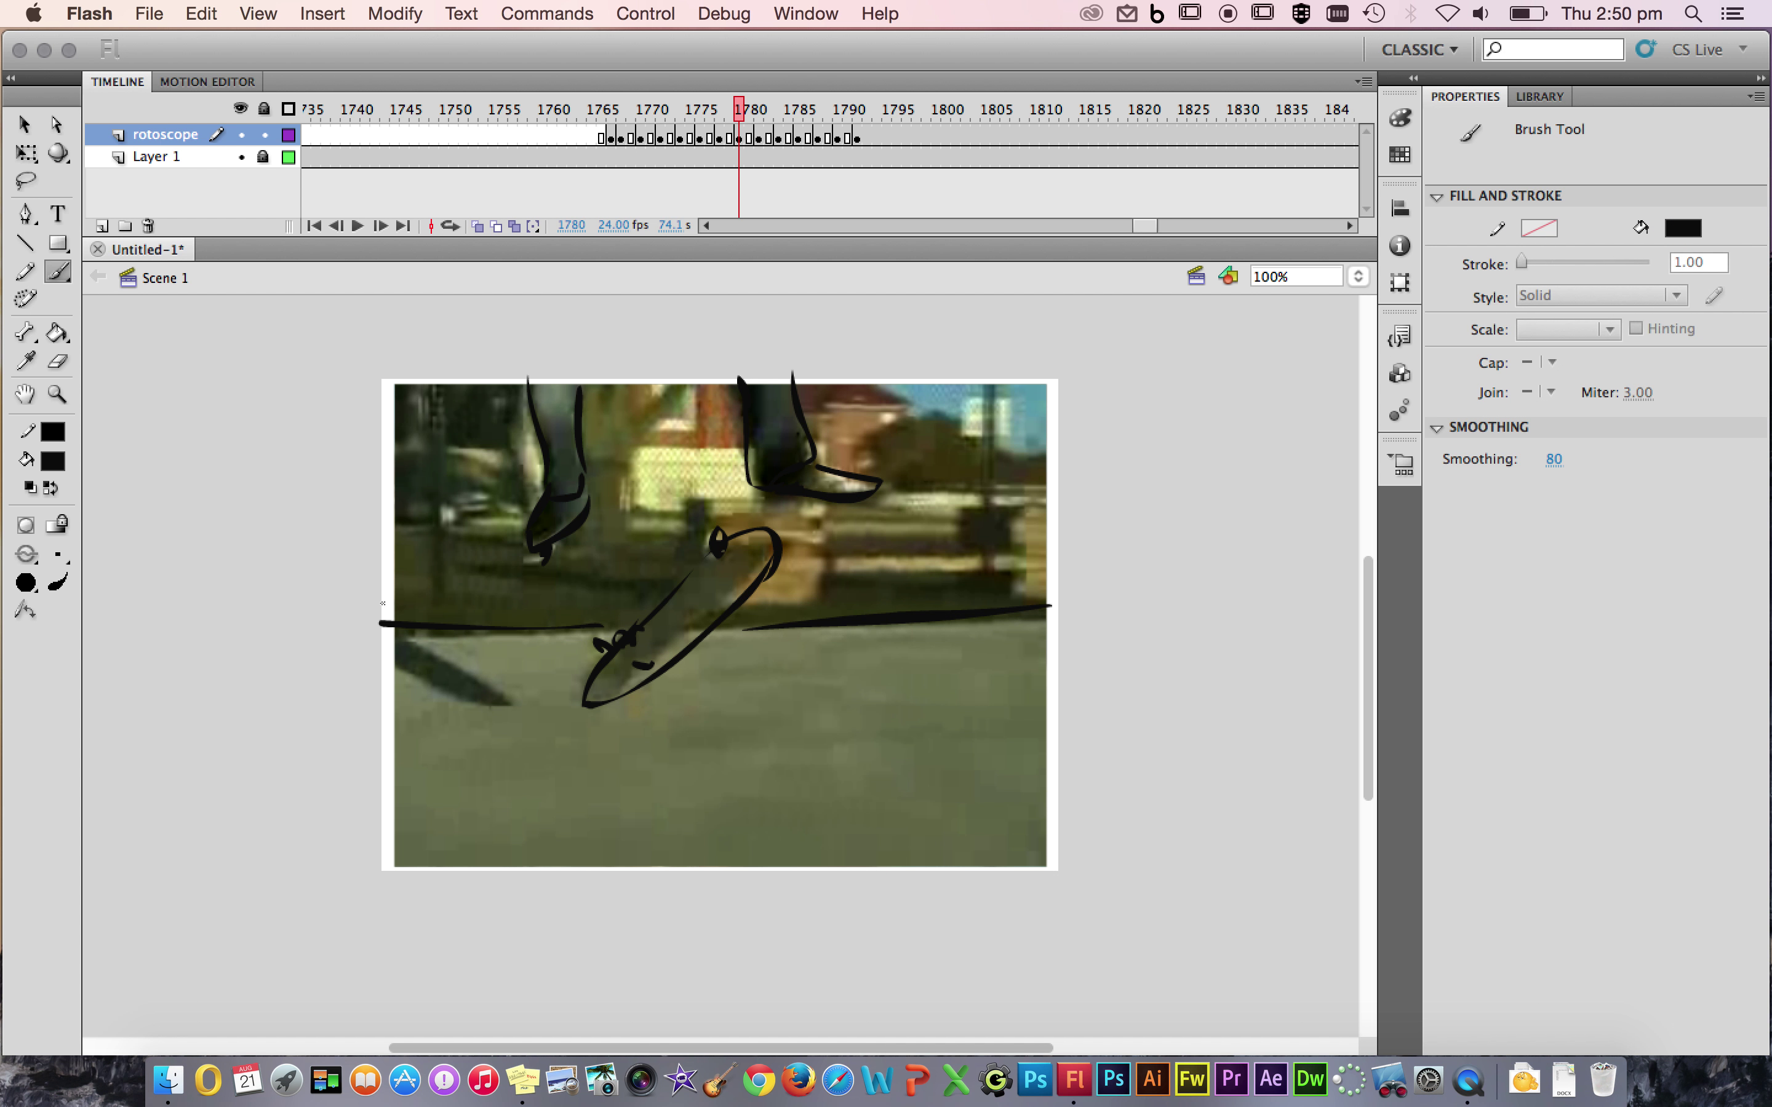
pyautogui.click(720, 137)
pyautogui.moveTo(1052, 617); pyautogui.dragTo(747, 619)
pyautogui.moveTo(578, 634); pyautogui.dragTo(392, 637)
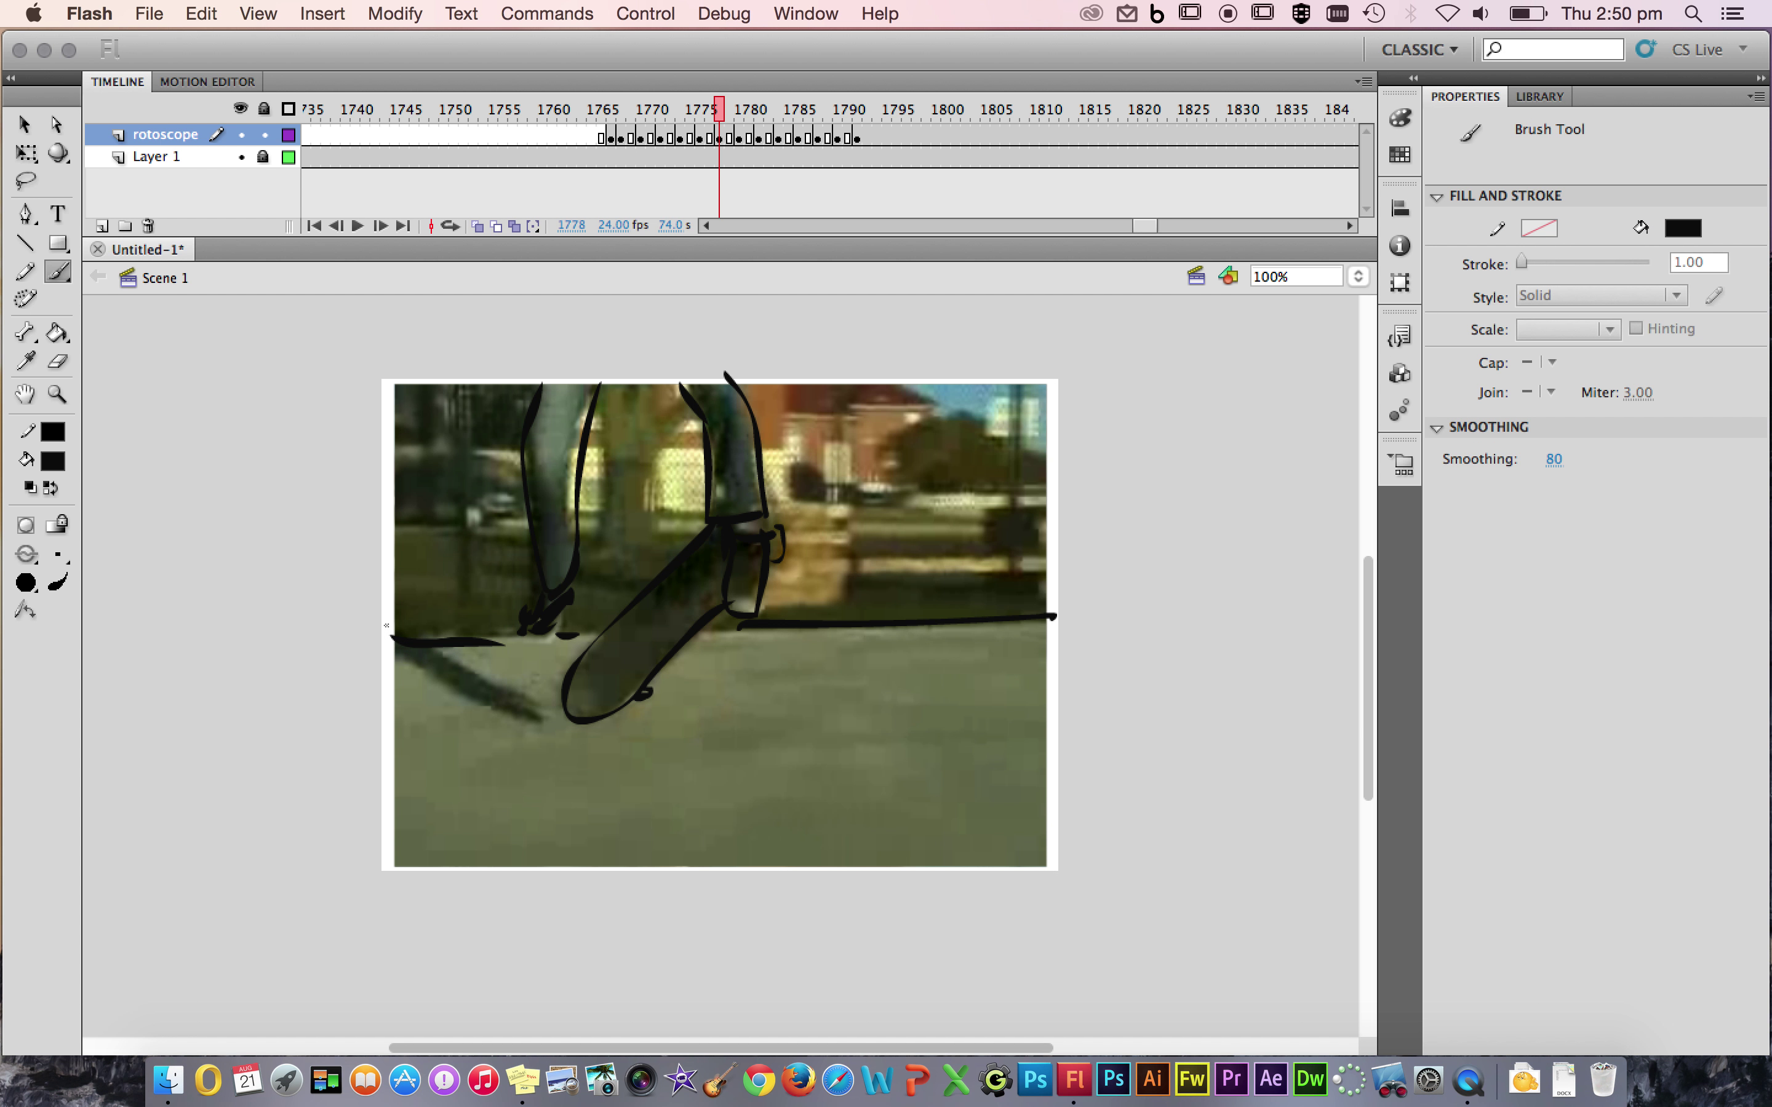
# Draw the pavement's far edge across the stage, behind the skater's legs, on frames 1776 and 1774.
pyautogui.click(699, 137)
pyautogui.moveTo(1055, 619); pyautogui.dragTo(364, 643)
pyautogui.click(681, 138)
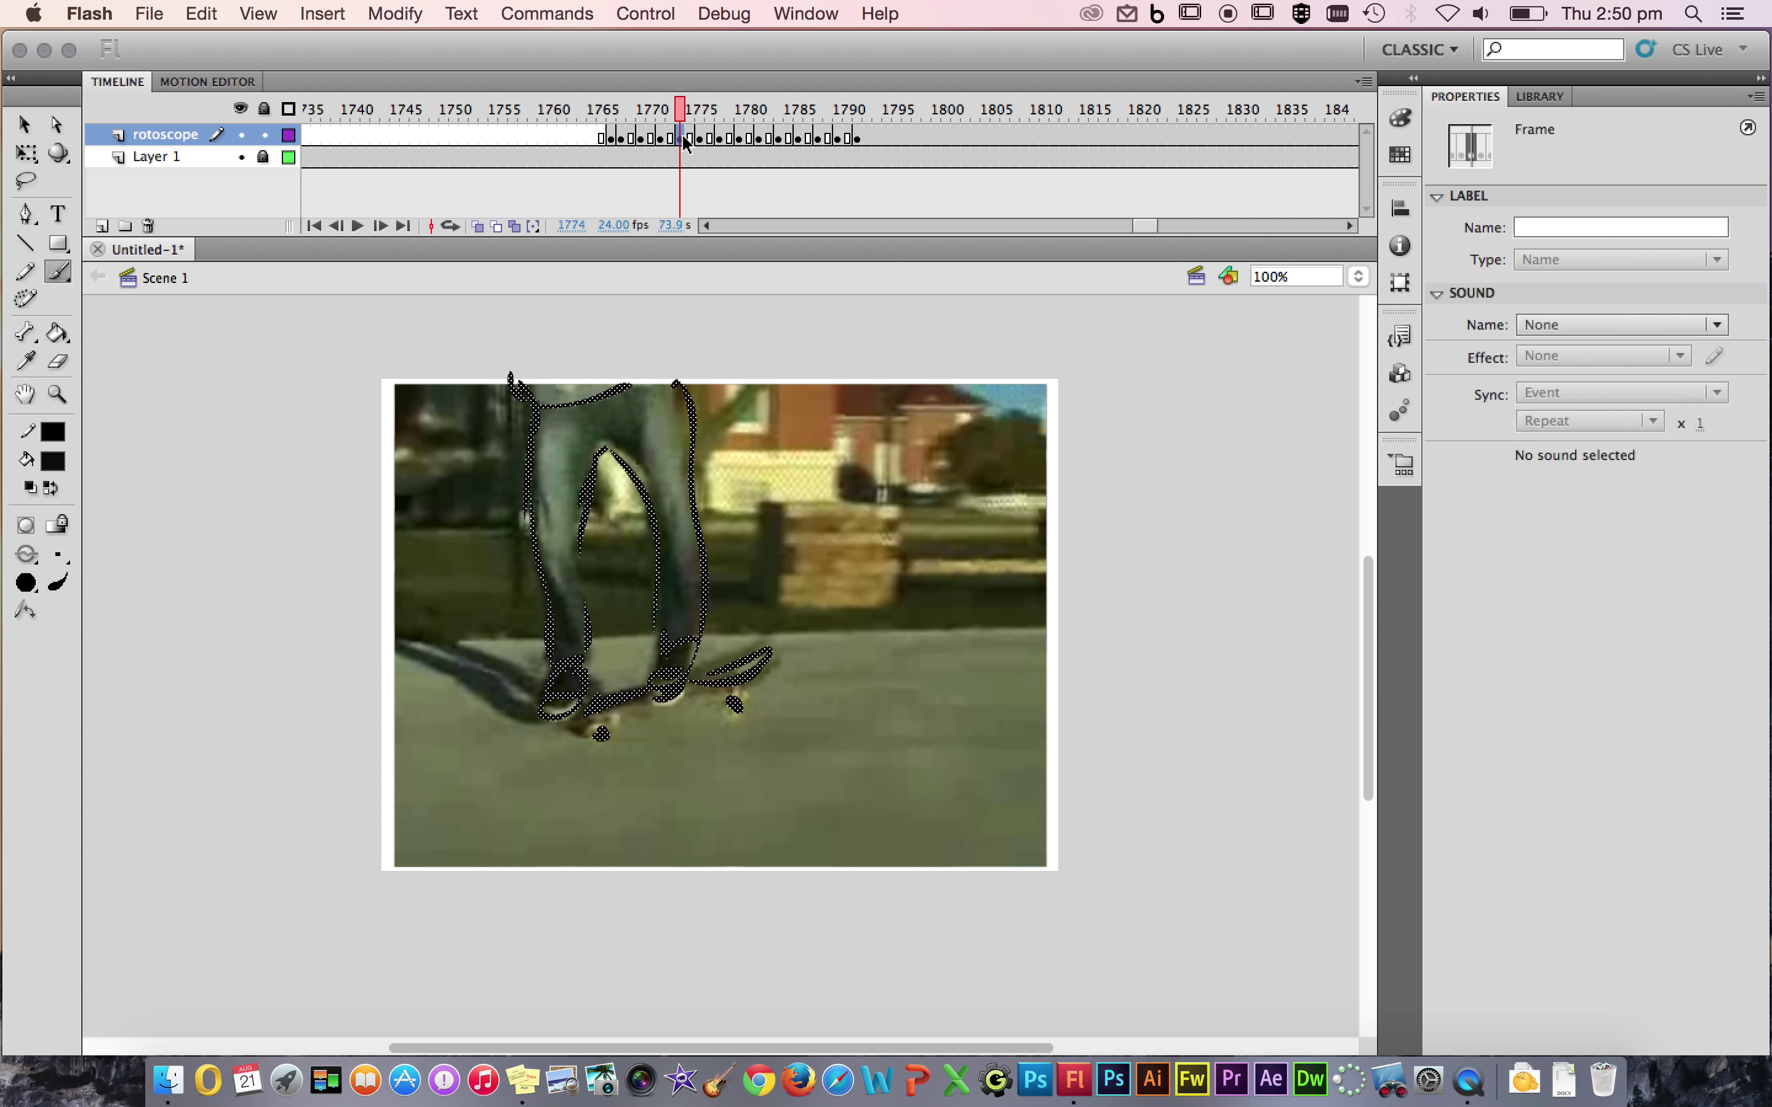
pyautogui.moveTo(1054, 619); pyautogui.dragTo(386, 647)
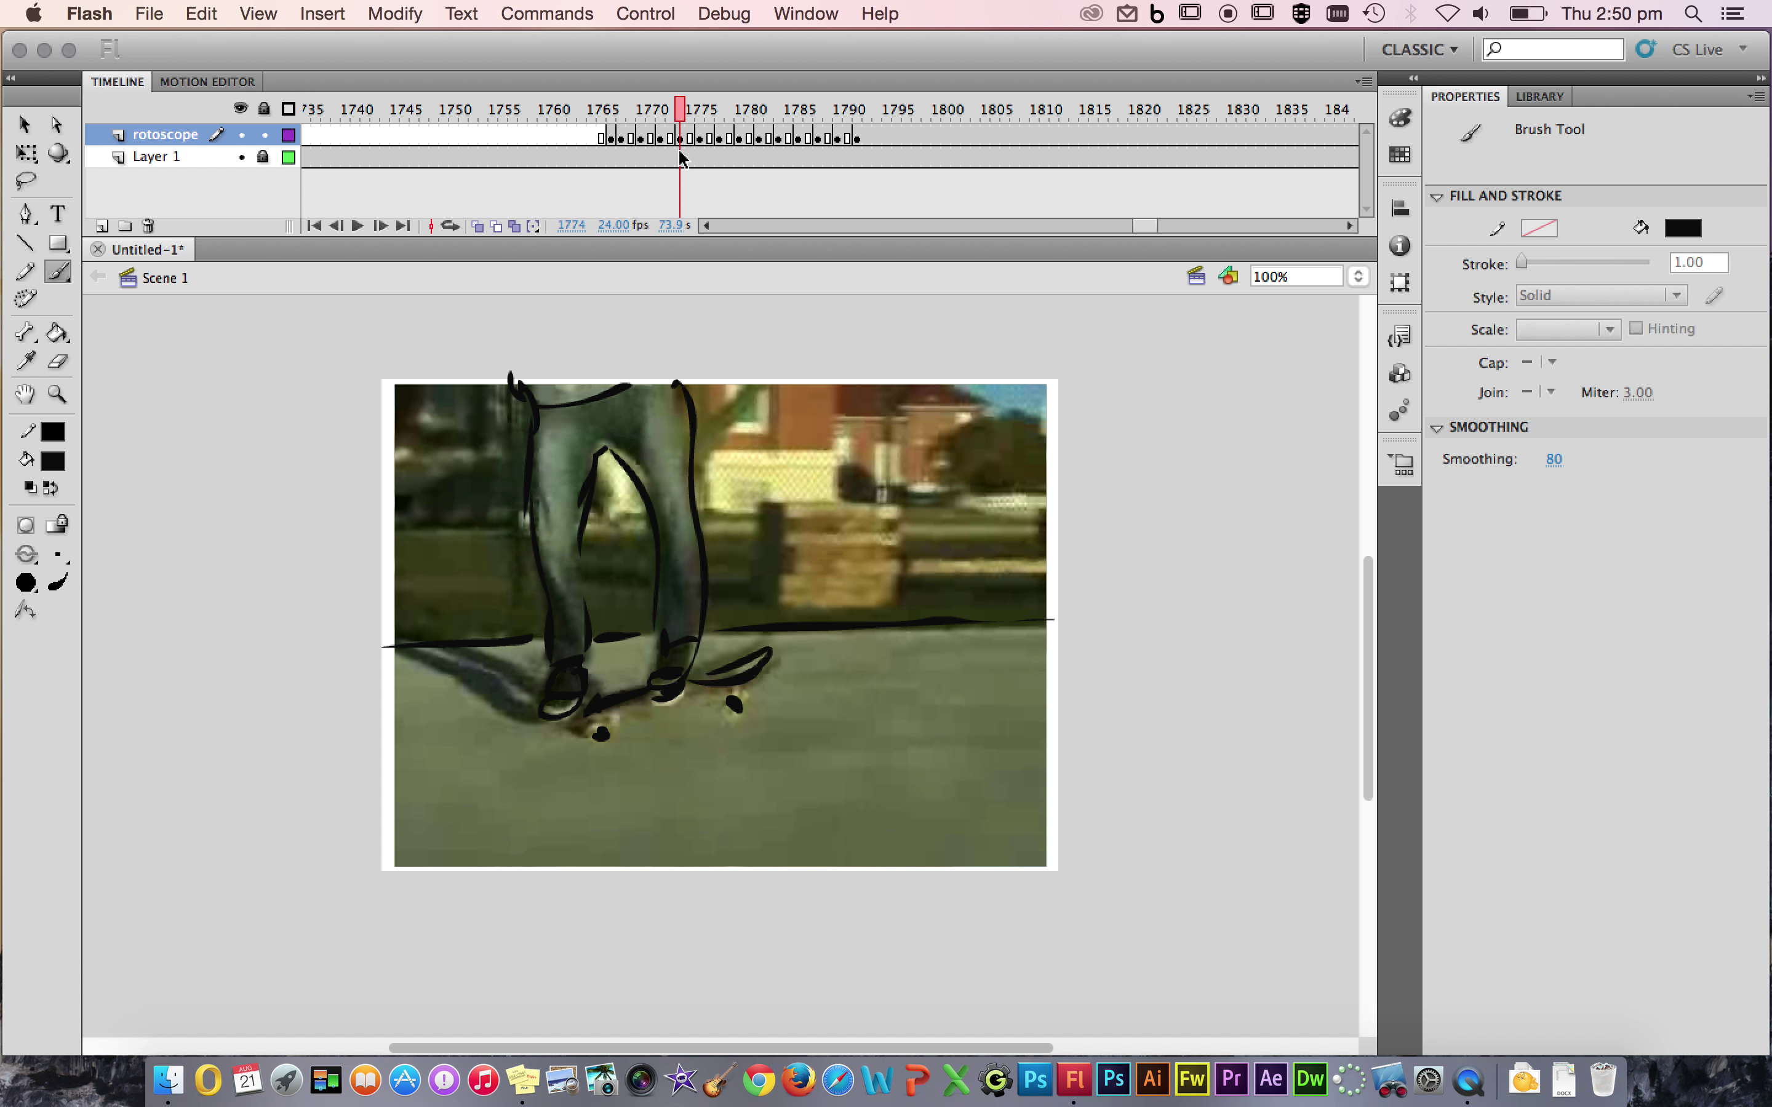
# Draw the pavement's far edge behind the skater's jeans on frames 1772 and 1770, leaving the legs uncrossed.
pyautogui.click(665, 139)
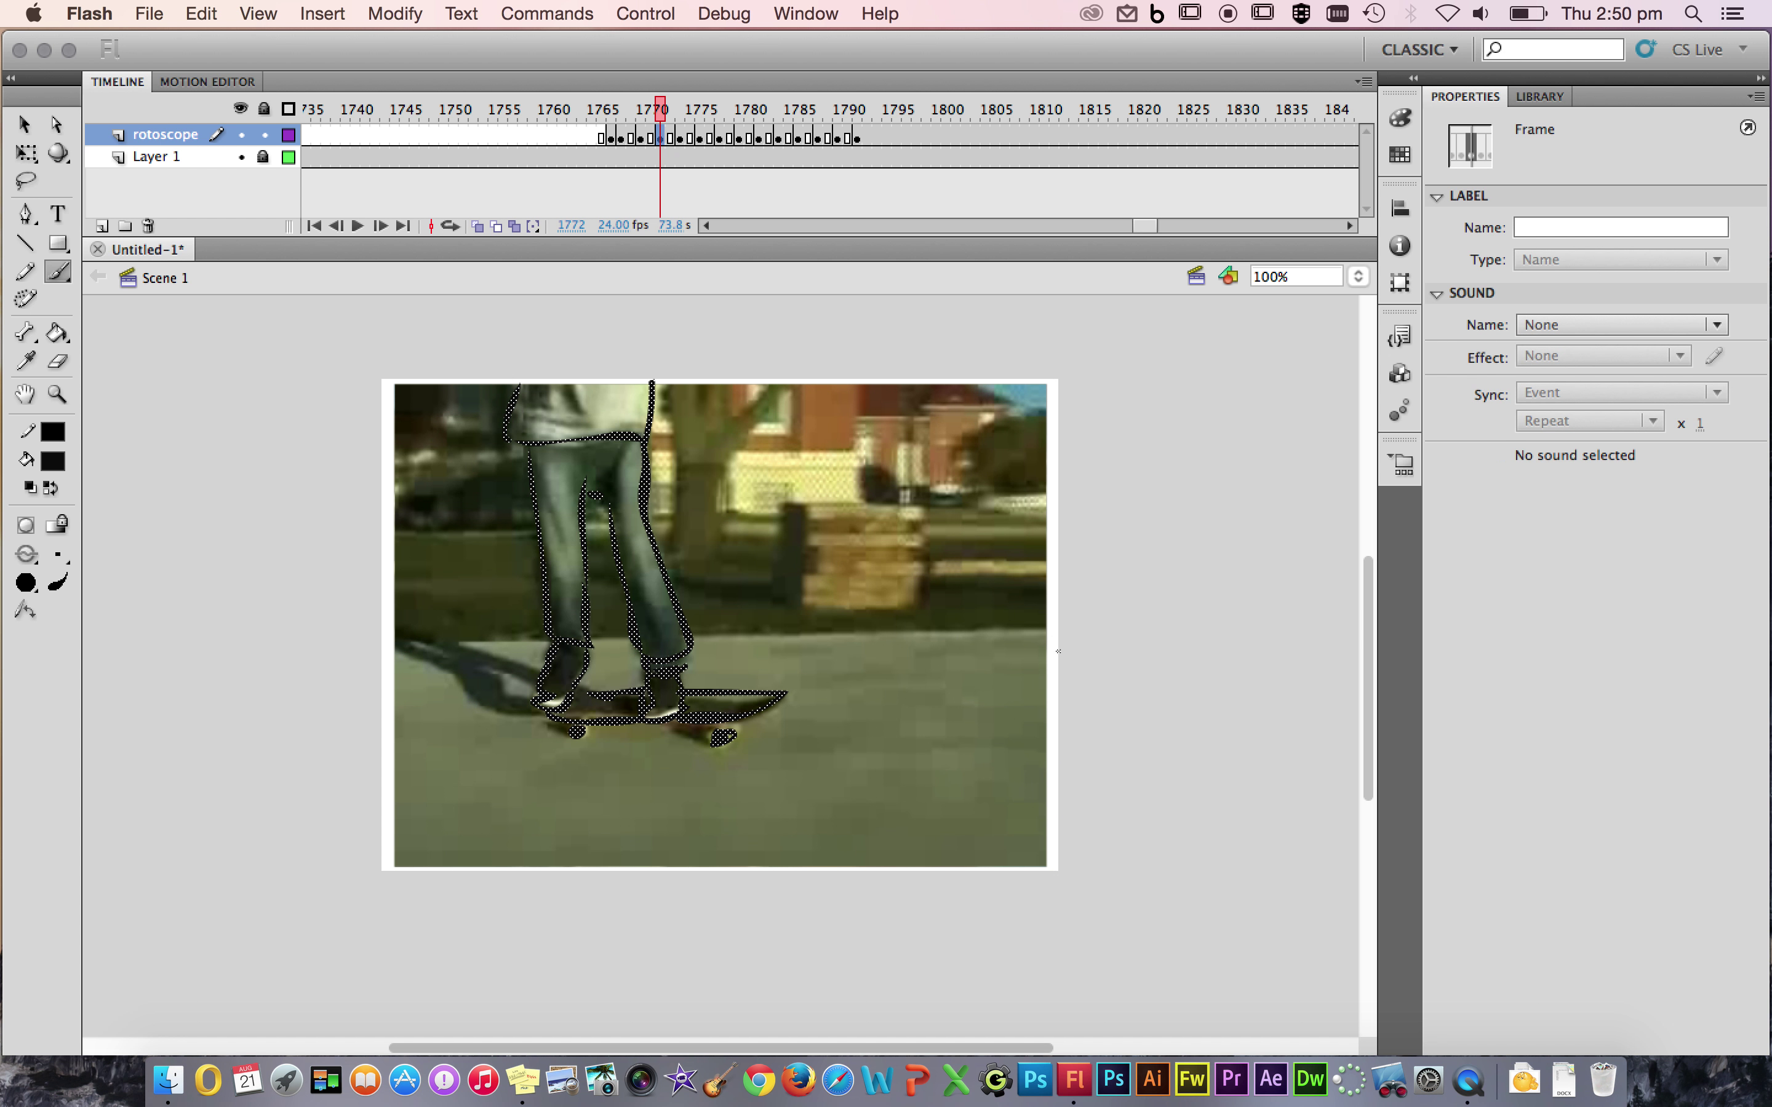
pyautogui.moveTo(1057, 627); pyautogui.dragTo(363, 649)
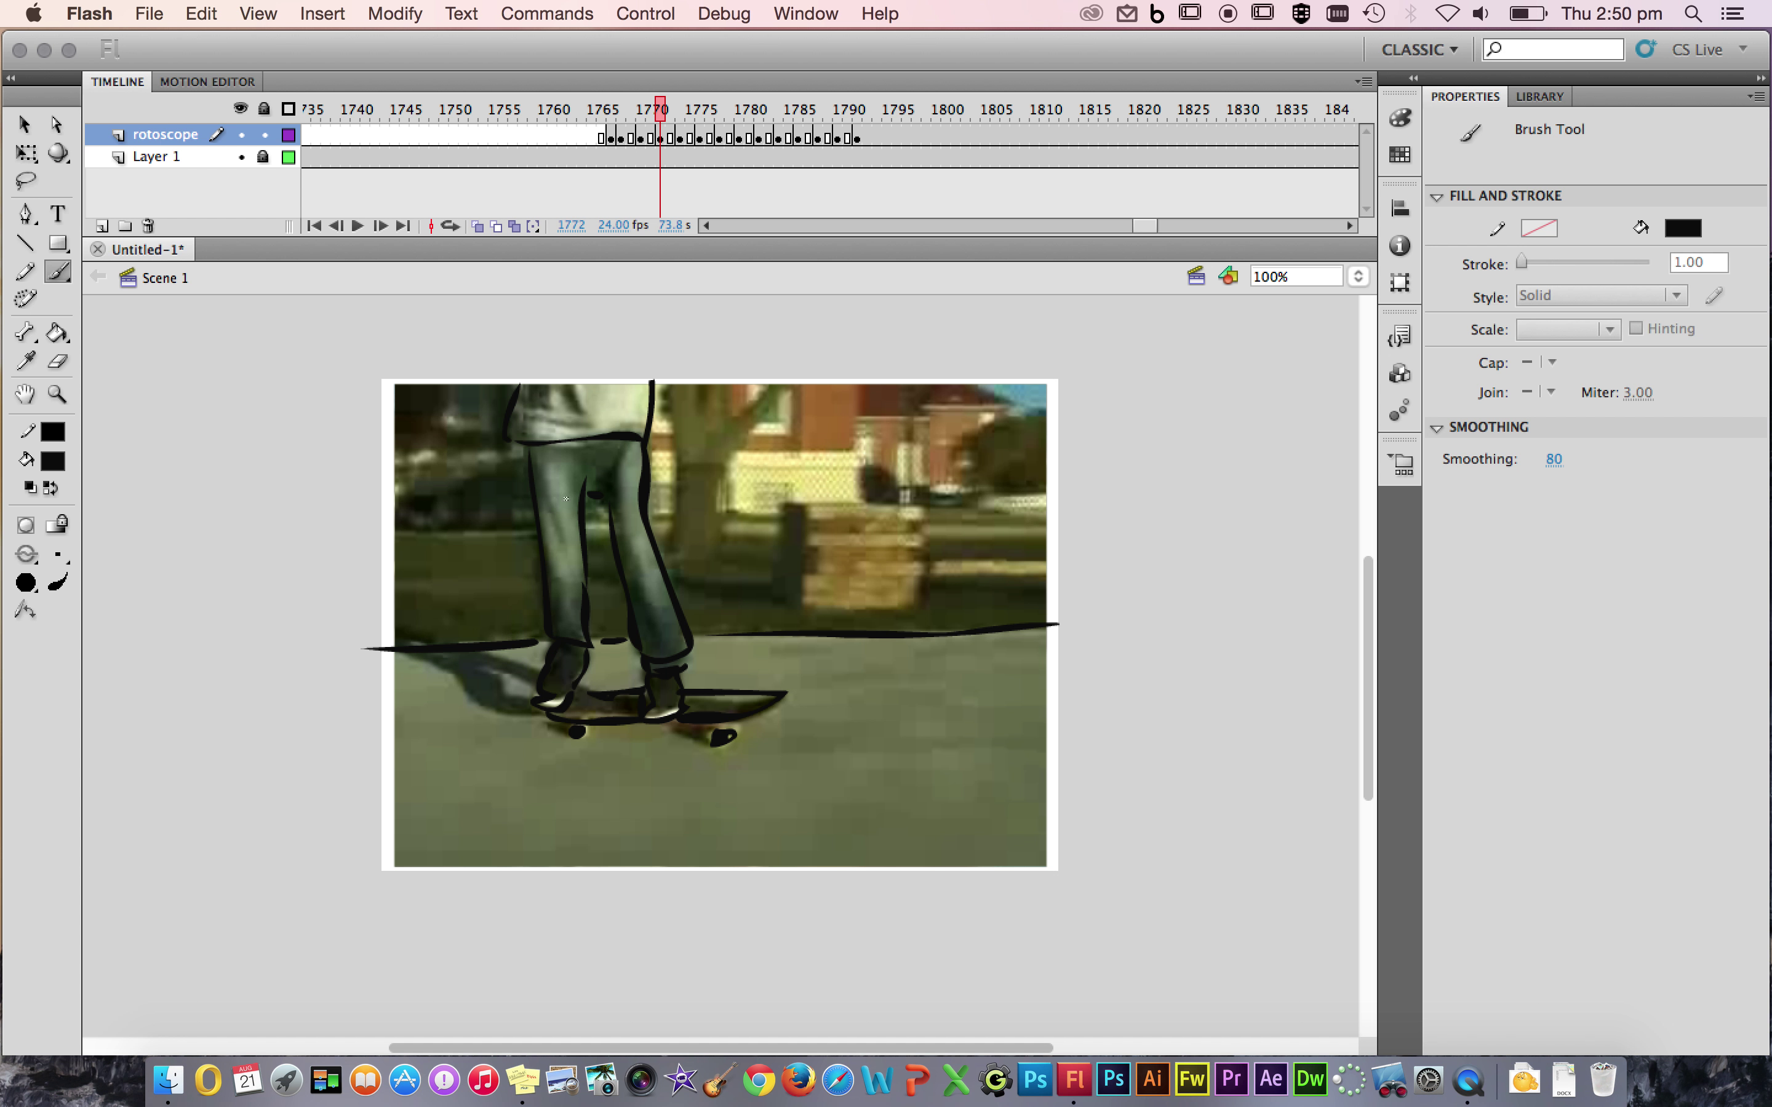
pyautogui.click(644, 141)
pyautogui.moveTo(1059, 622); pyautogui.dragTo(667, 628)
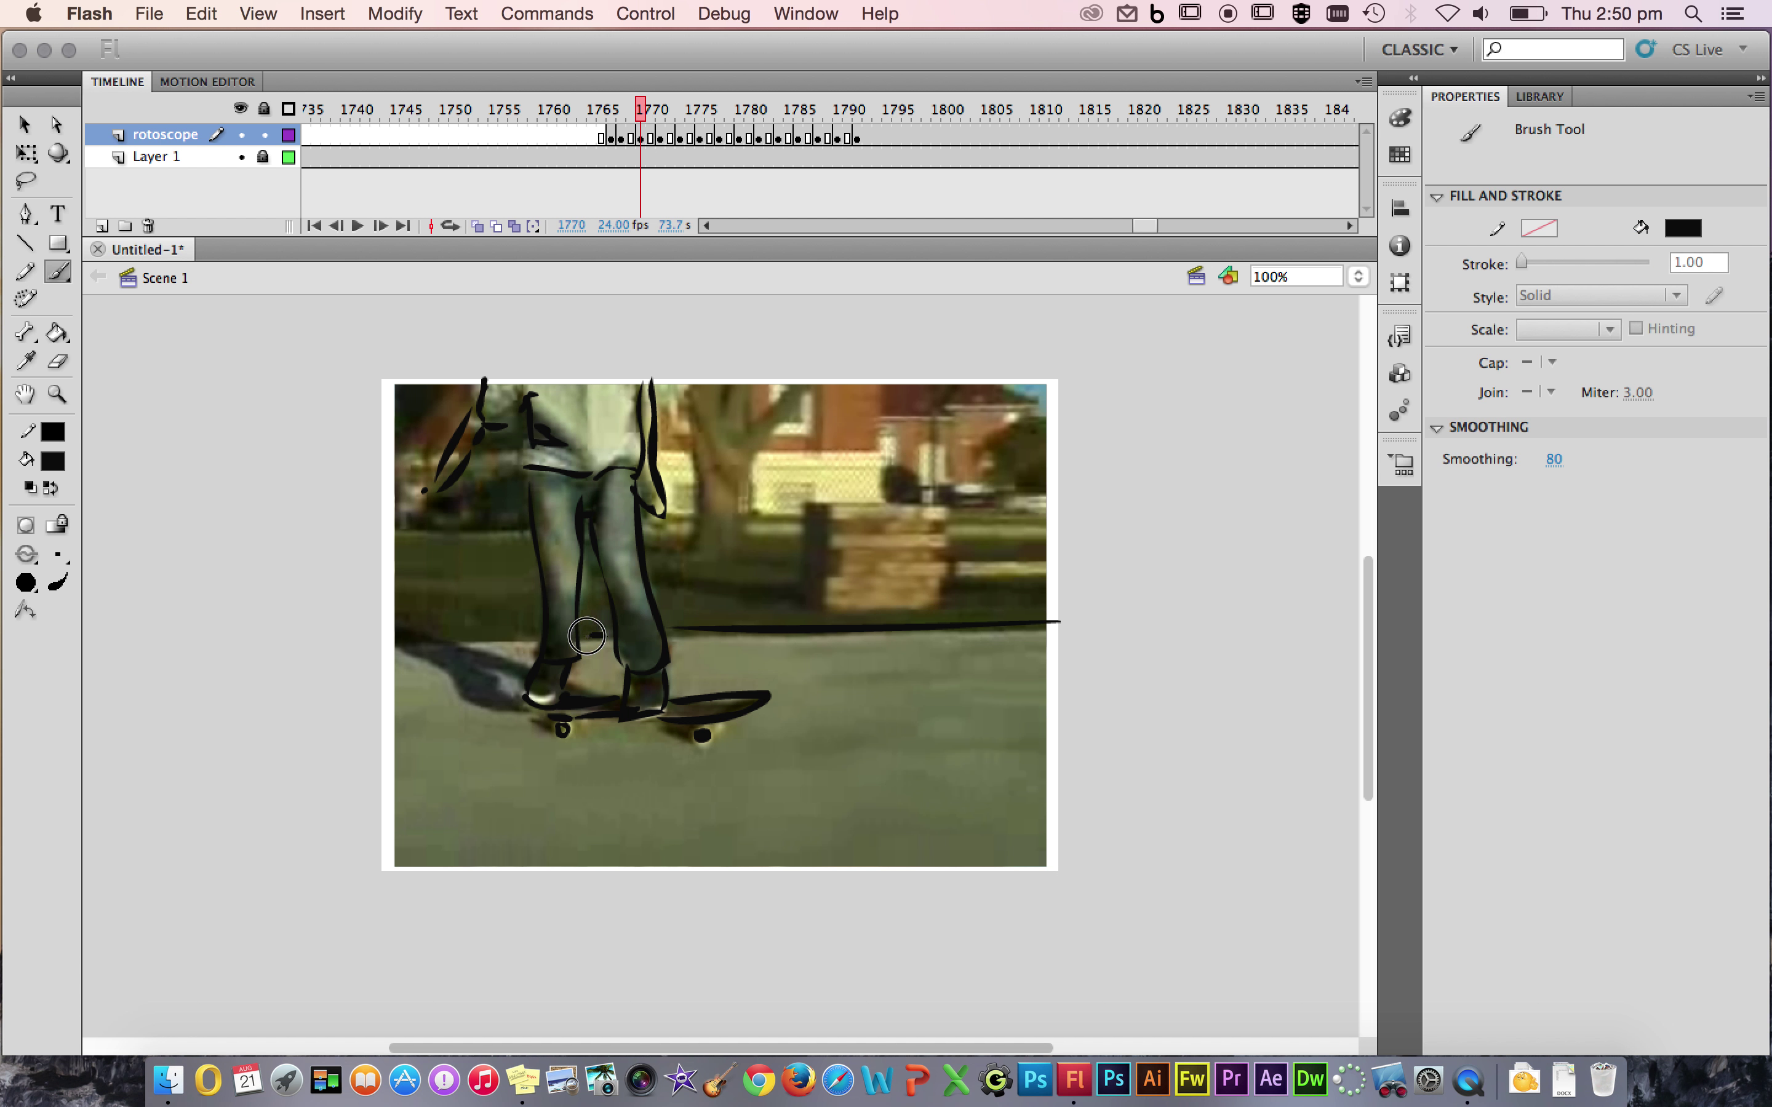
pyautogui.moveTo(531, 636); pyautogui.dragTo(363, 647)
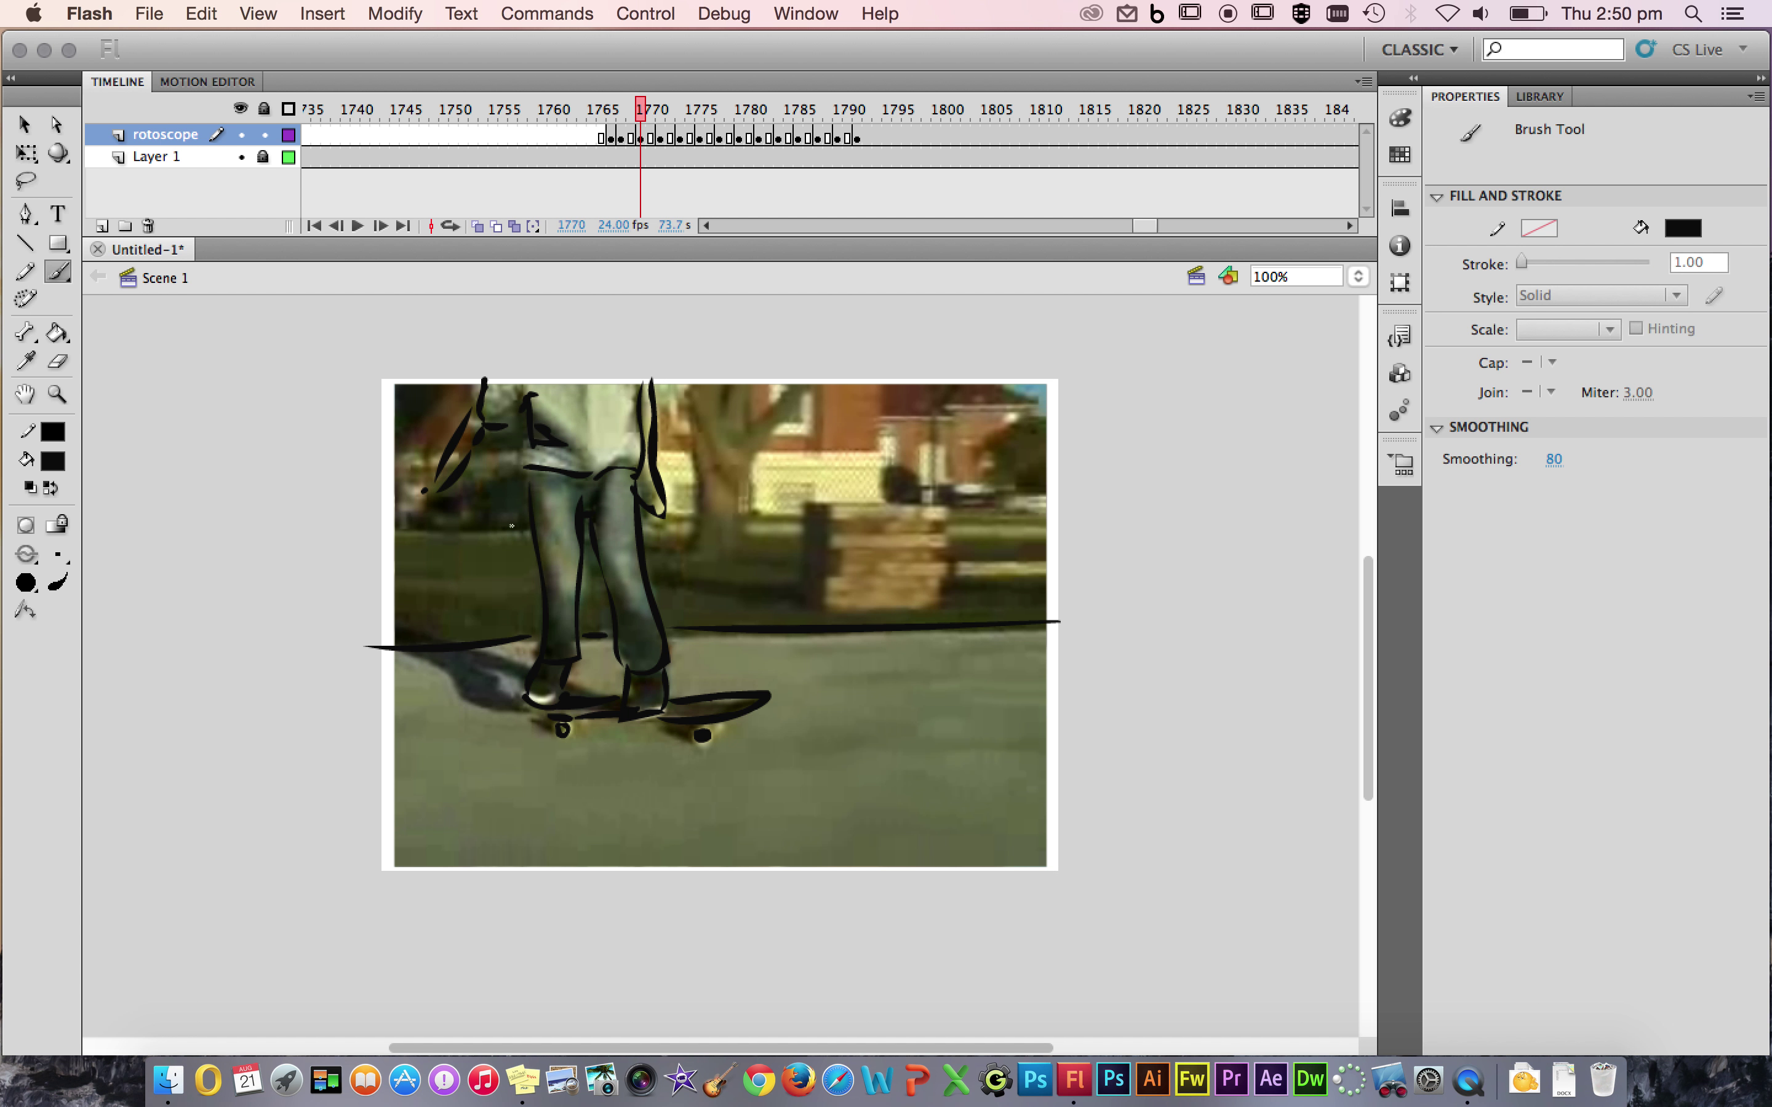
# Go to frame 1768, hide the video on Layer 1 and scrub through to frame 1792 to preview the traced drawings.
pyautogui.click(624, 137)
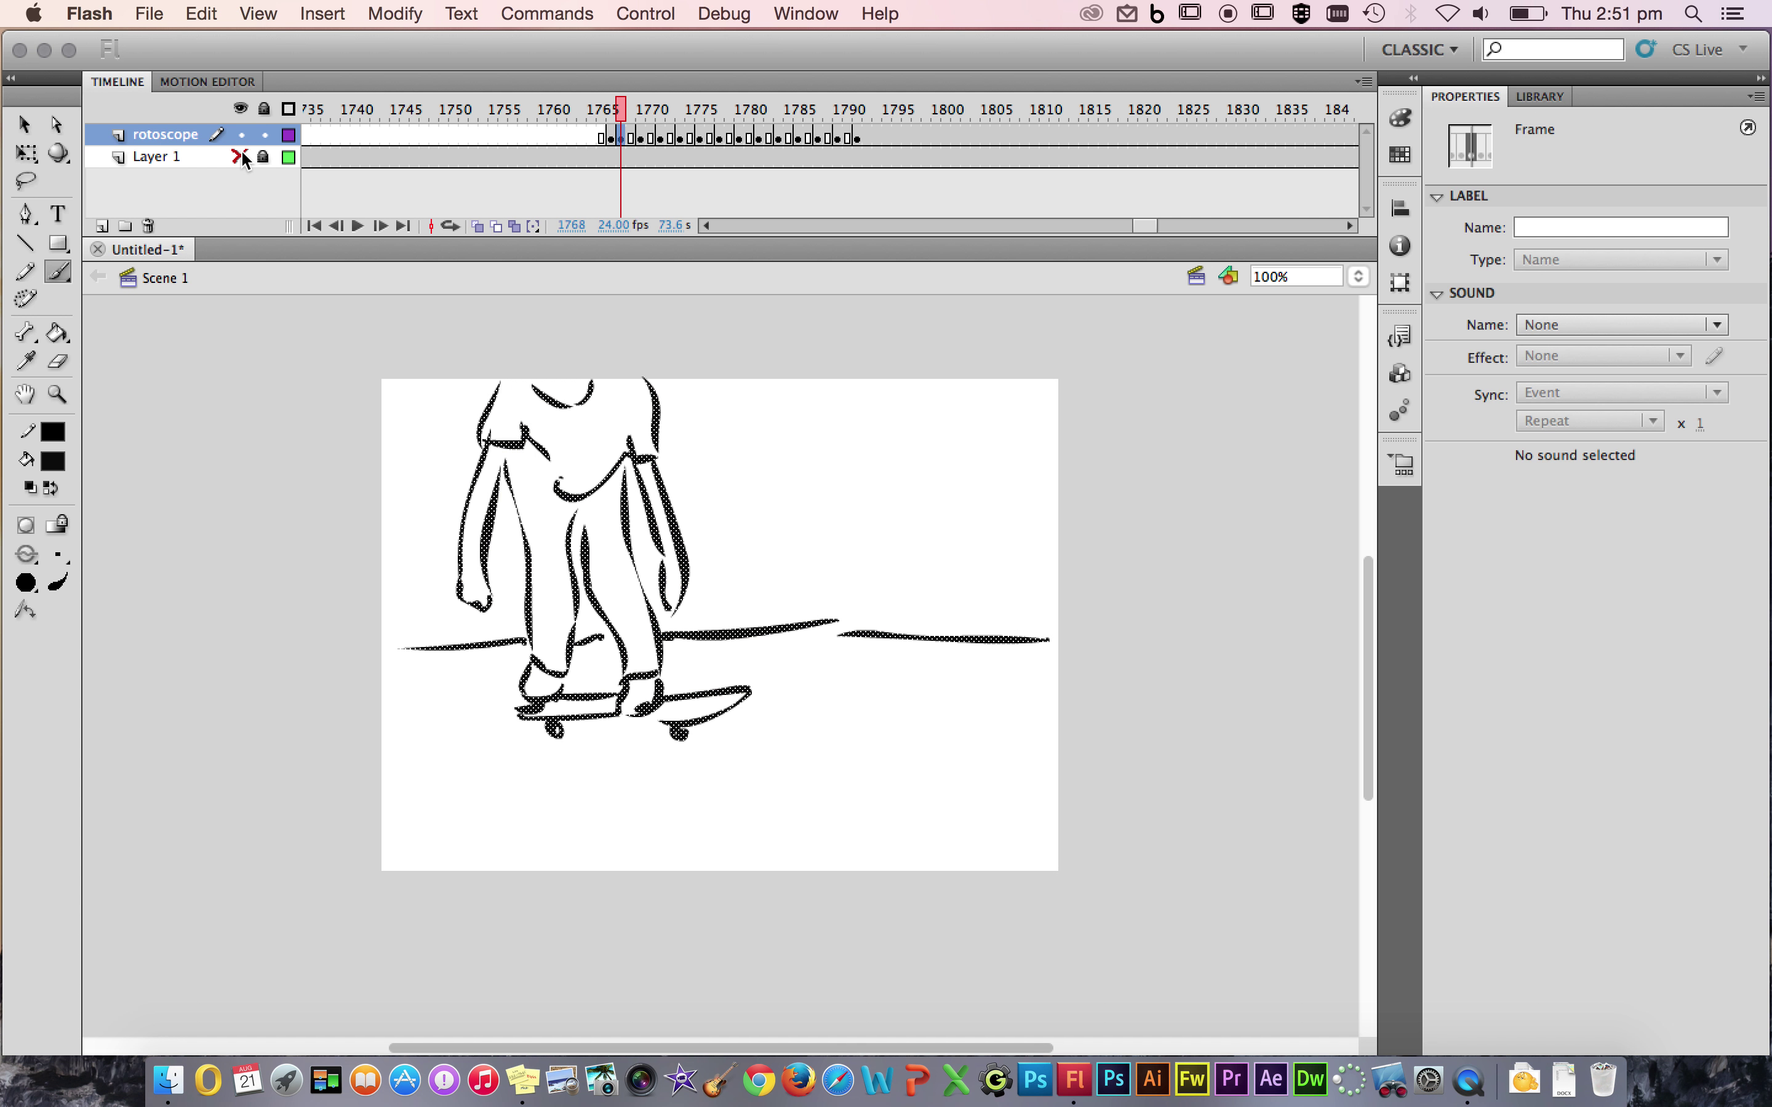
pyautogui.moveTo(620, 111)
pyautogui.mouseDown()
pyautogui.moveTo(538, 112)
pyautogui.moveTo(795, 108)
pyautogui.moveTo(862, 134)
pyautogui.mouseUp()
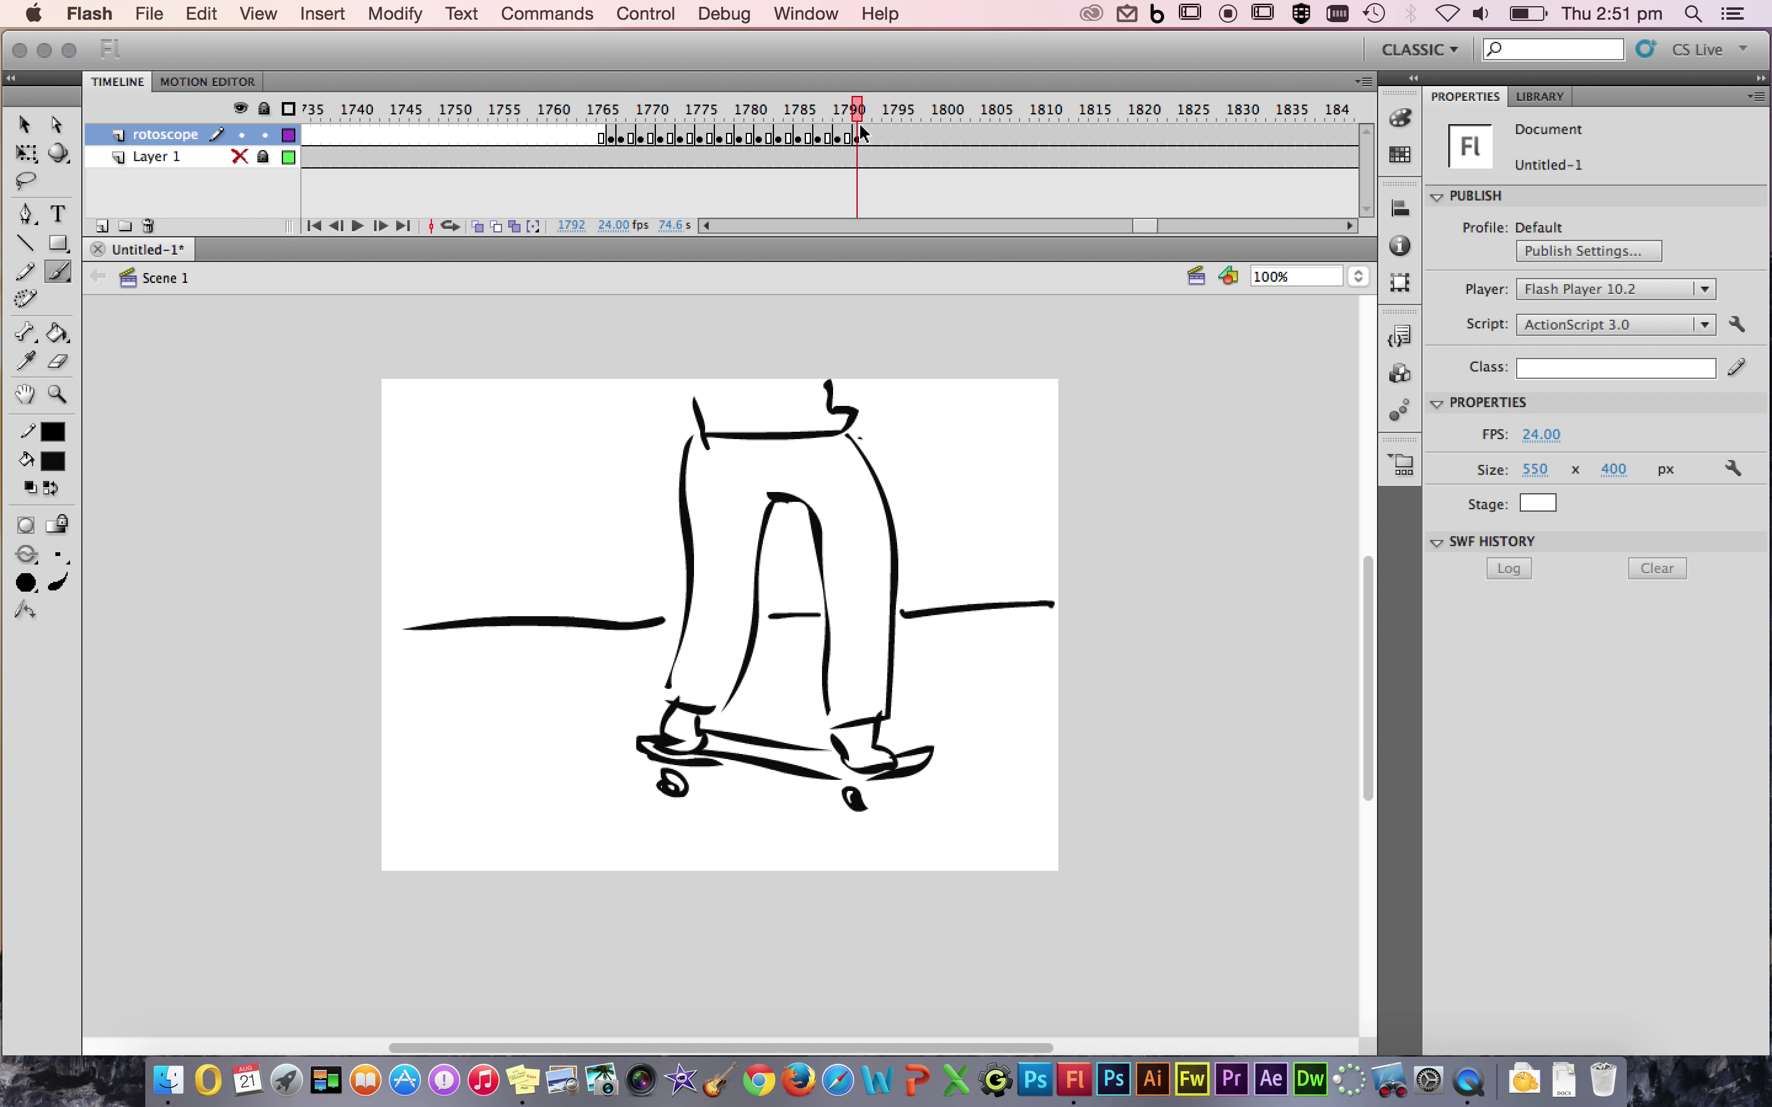